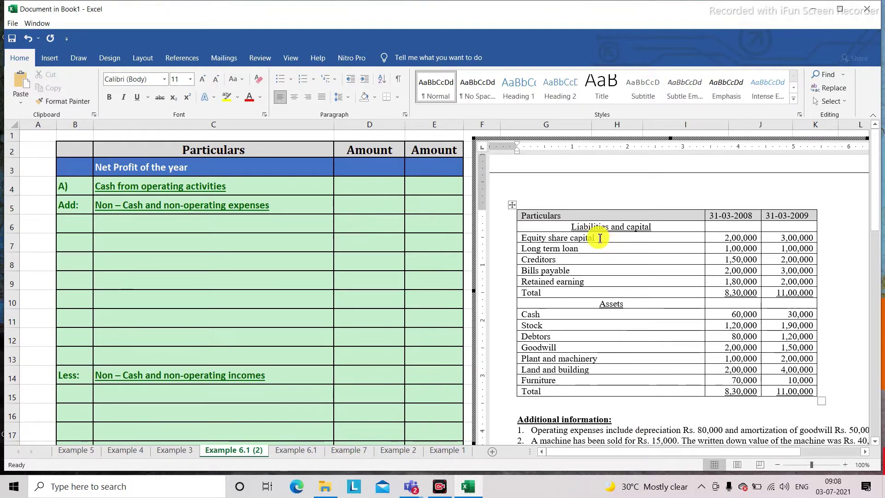
In the embedded balance sheet, tag equity share capital and long term loan with (F), and creditors, bills payable and retained earning with (O).
click(600, 238)
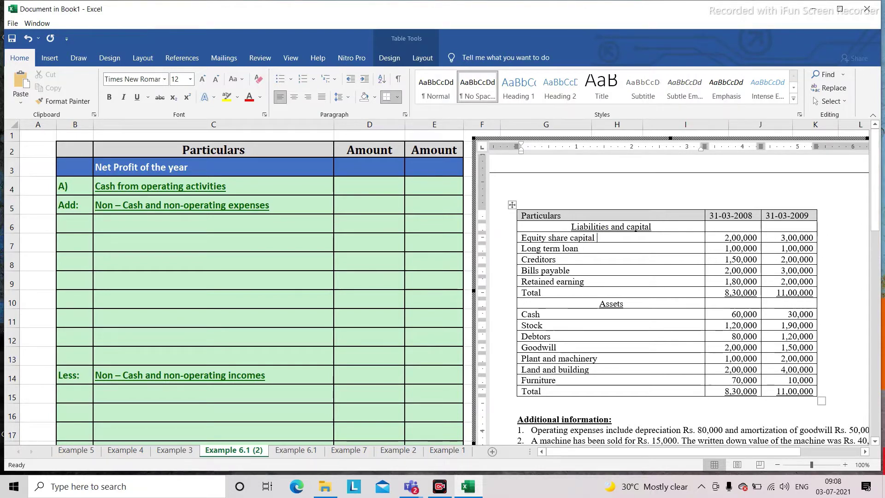
text((F))
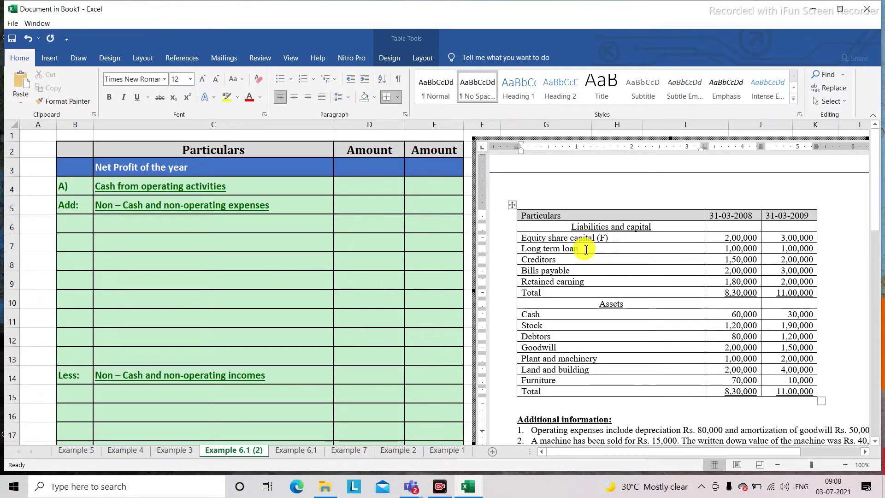
text( ()
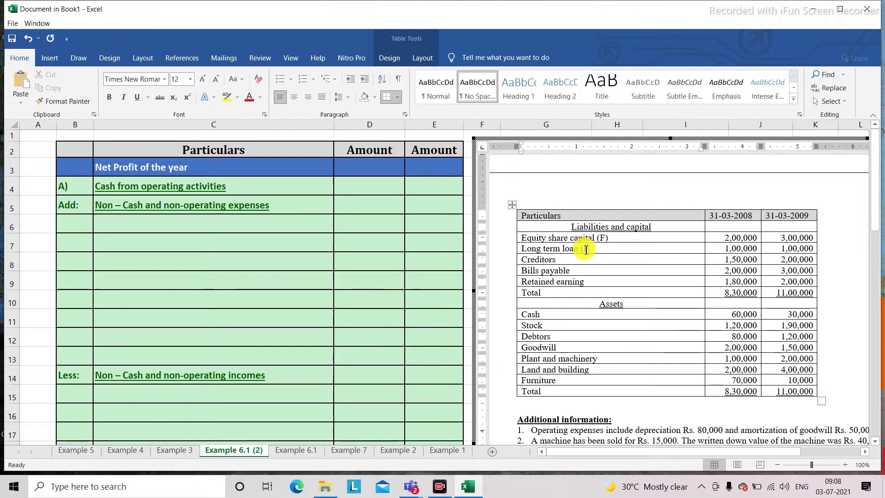
text(F))
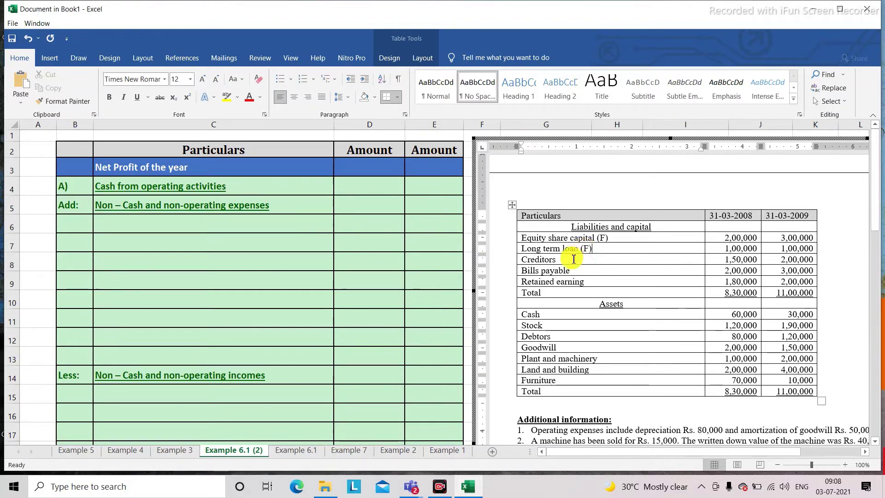
click(569, 262)
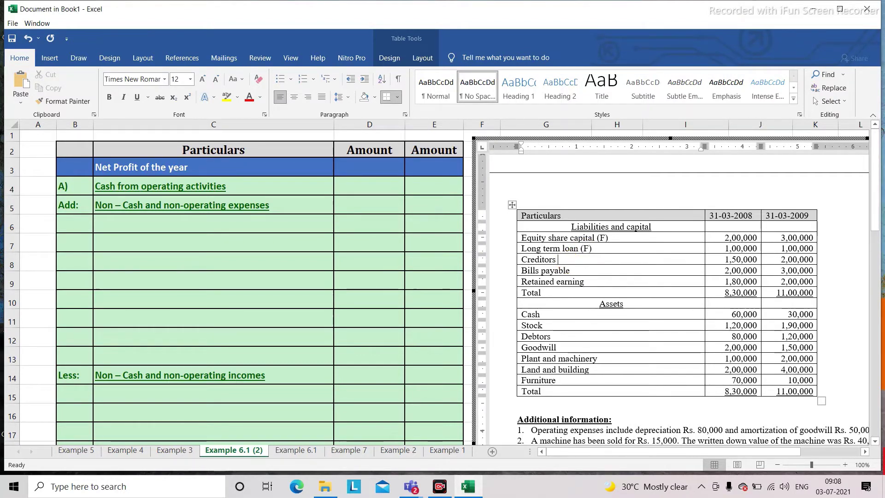
text((O))
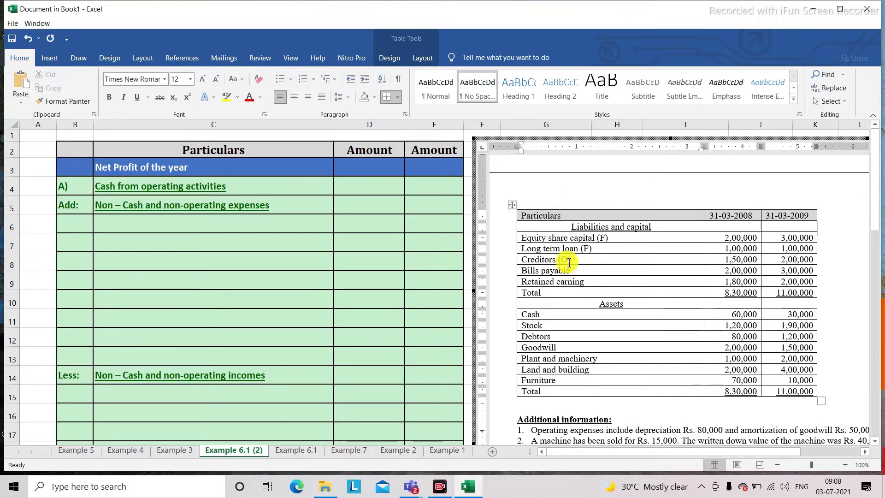
key(Down)
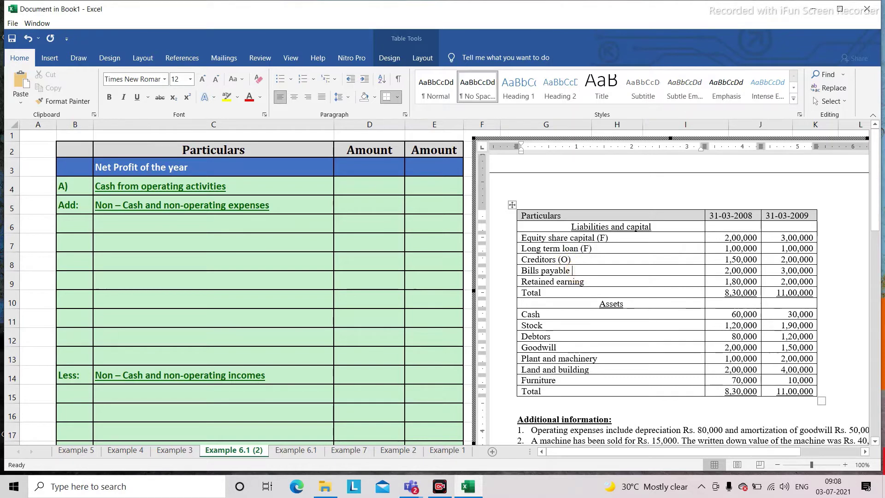
text((O) (F))
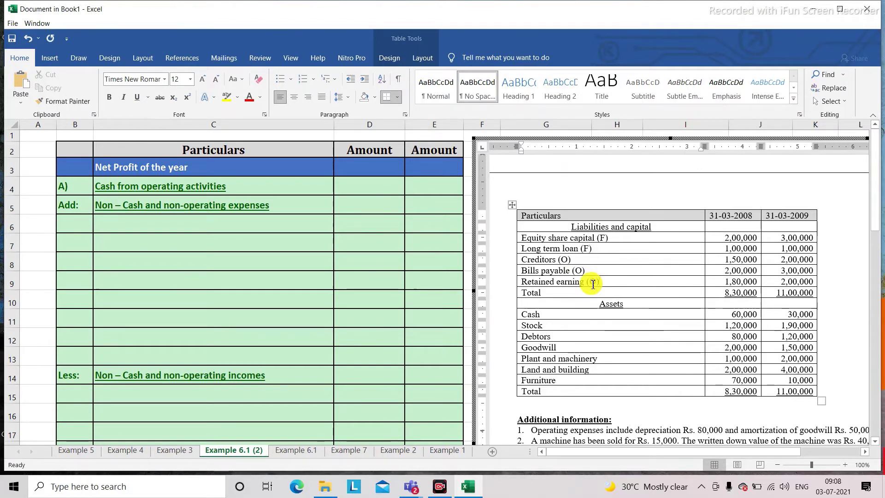
In the cash flow statement, enter 60,000 for cash and cash equivalent at the beginning and 30,000 at the end.
scroll(592, 284, down, 3)
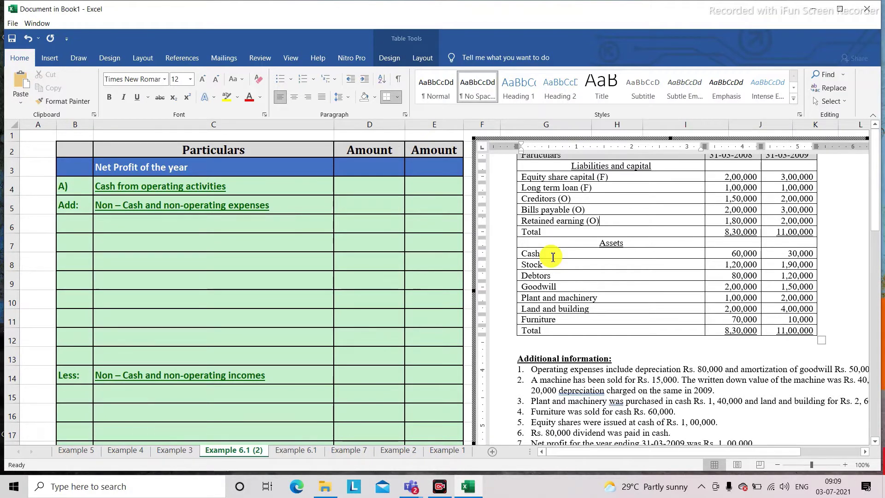
scroll(553, 257, down, 3)
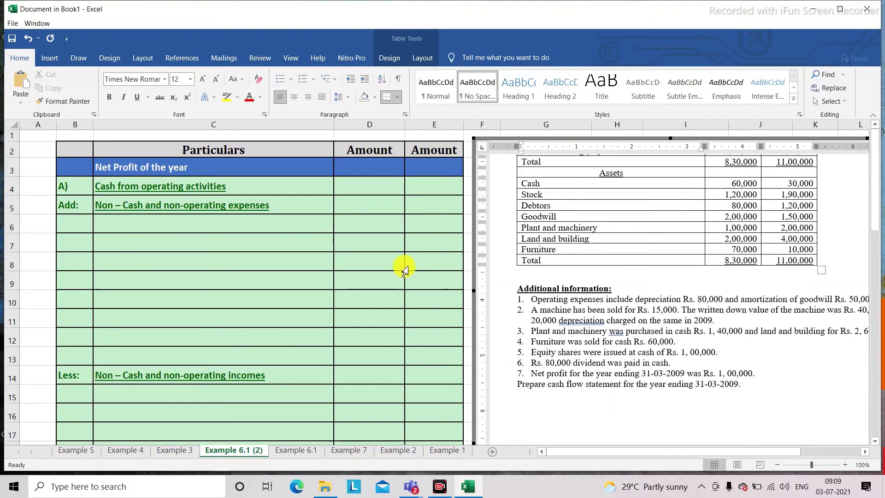
click(378, 278)
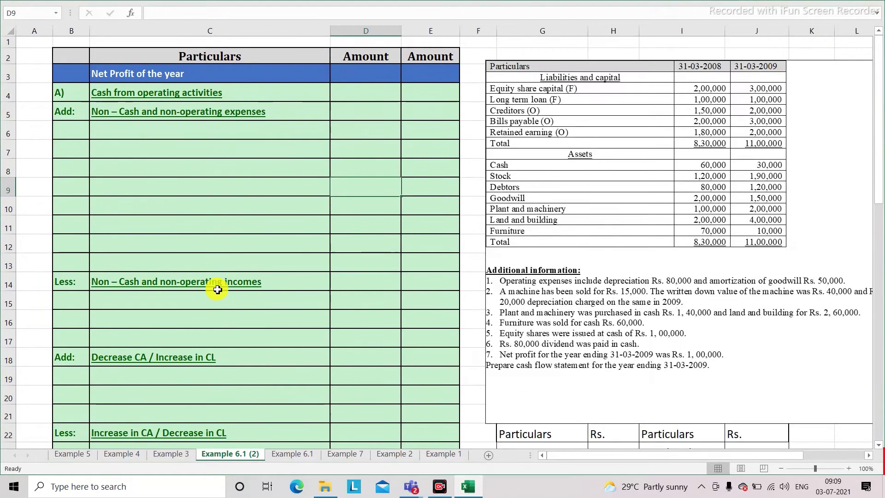
scroll(217, 289, down, 6)
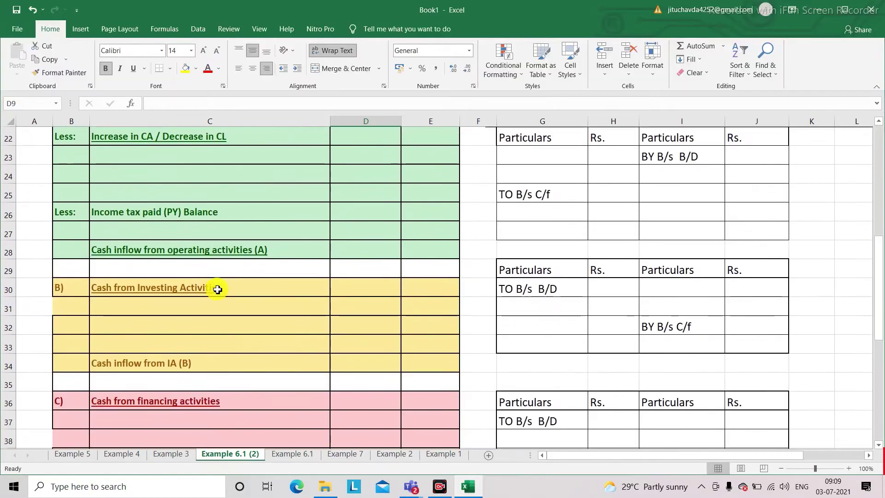
scroll(217, 289, down, 7)
scroll(217, 289, up, 2)
scroll(218, 289, up, 1)
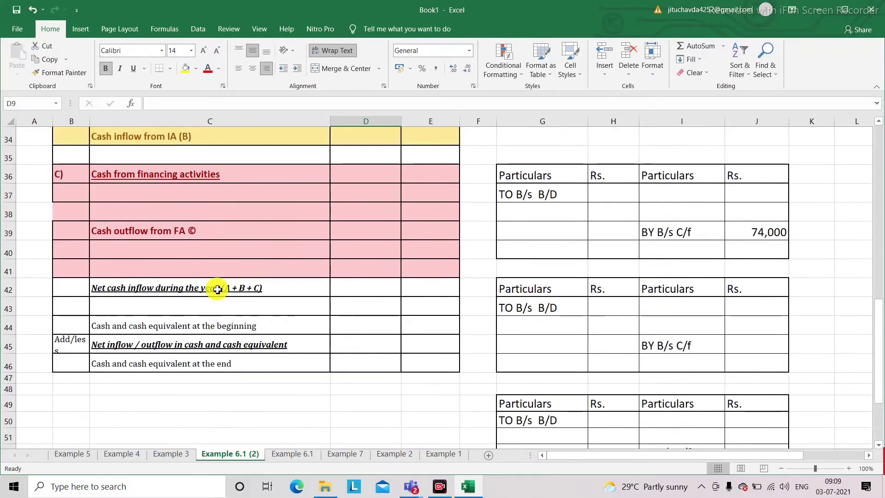
click(373, 327)
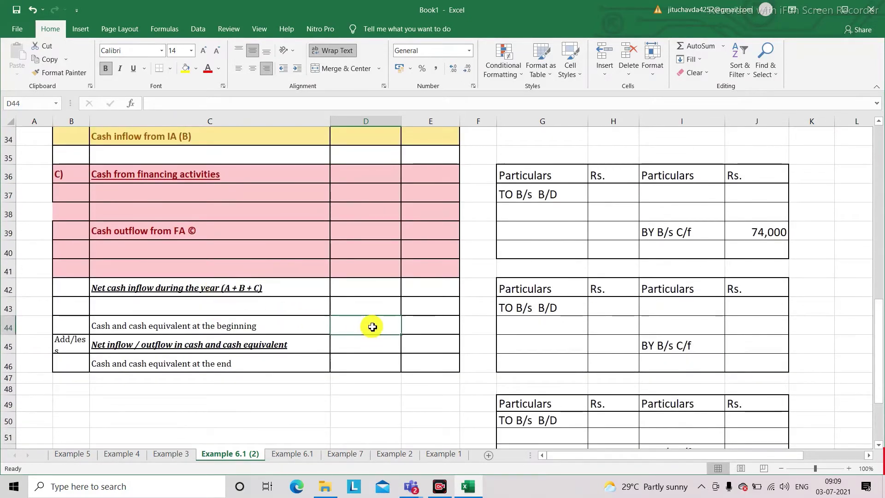
click(414, 327)
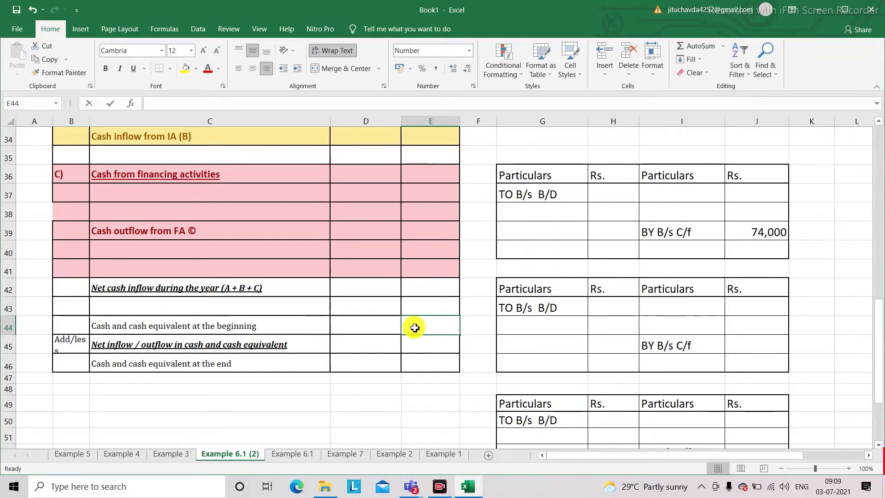
text(60,000)
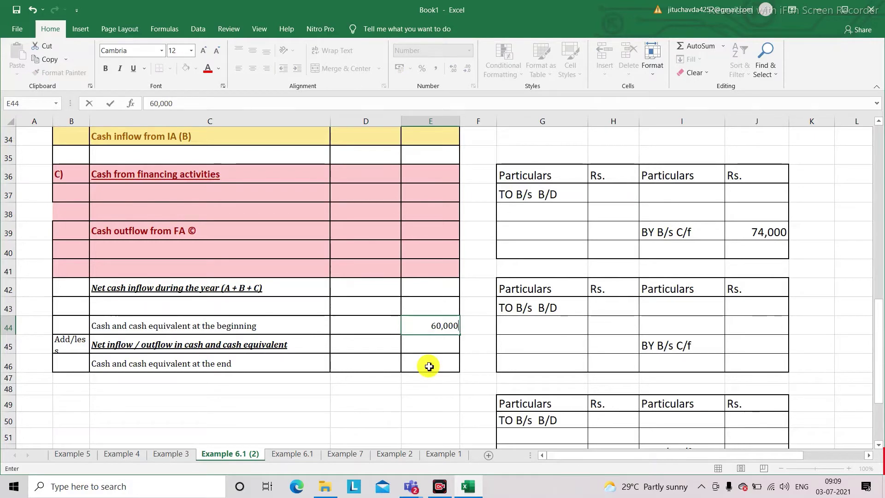
click(428, 366)
text(3)
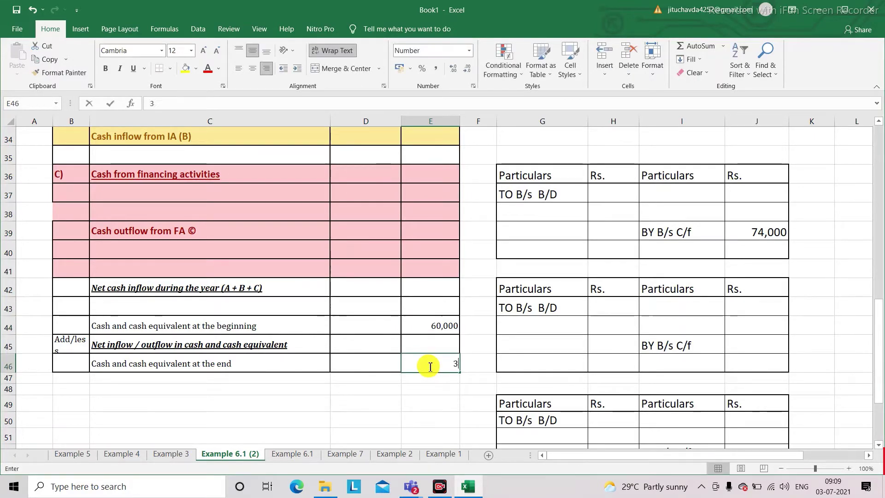
text(0,000)
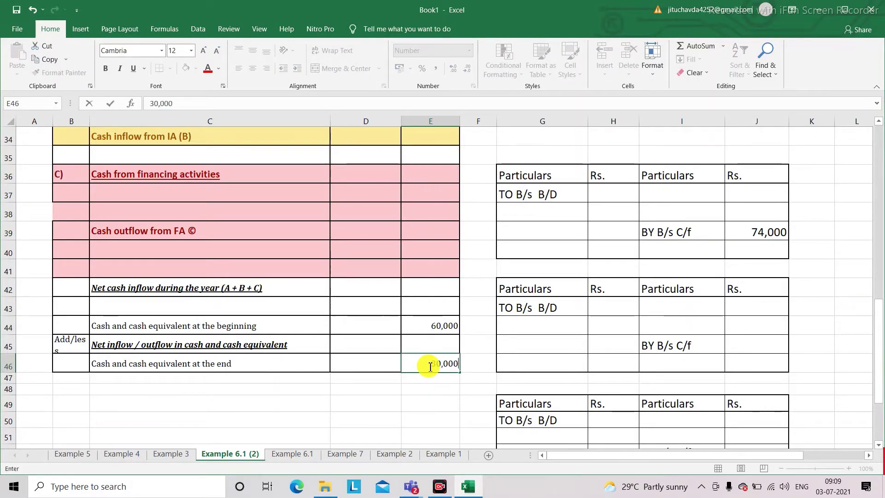
Enter (30,000) in E45 as the net inflow / outflow in cash and cash equivalent.
click(431, 343)
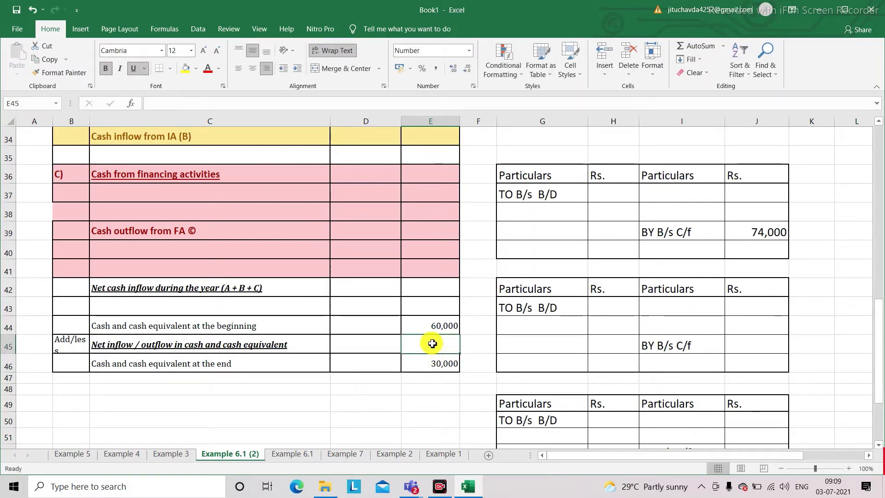
text((30,0)
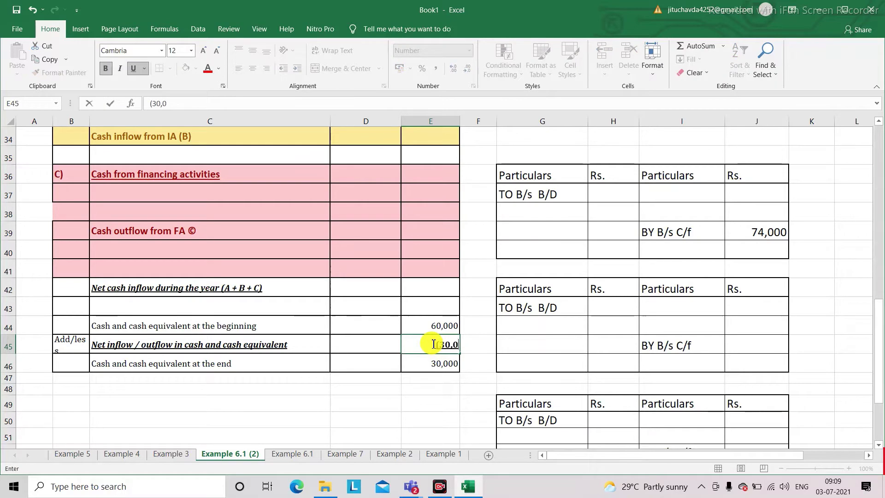
text(00))
key(Return)
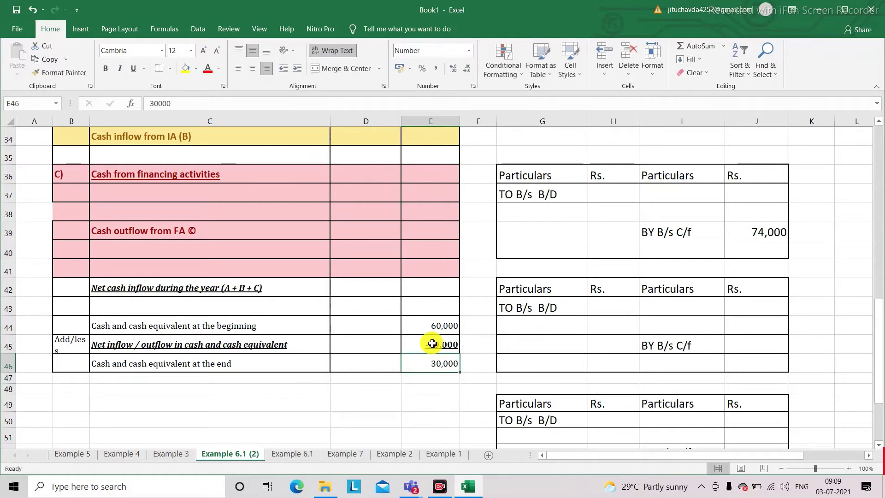
In the embedded balance sheet, tag stock, debtors and goodwill with (O), and plant and machinery, land and building, and furniture with (I).
scroll(597, 304, up, 5)
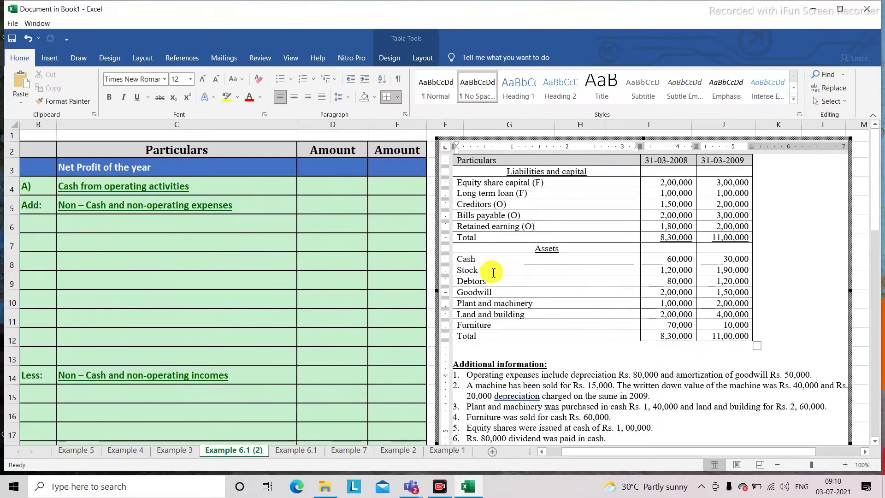
text(()
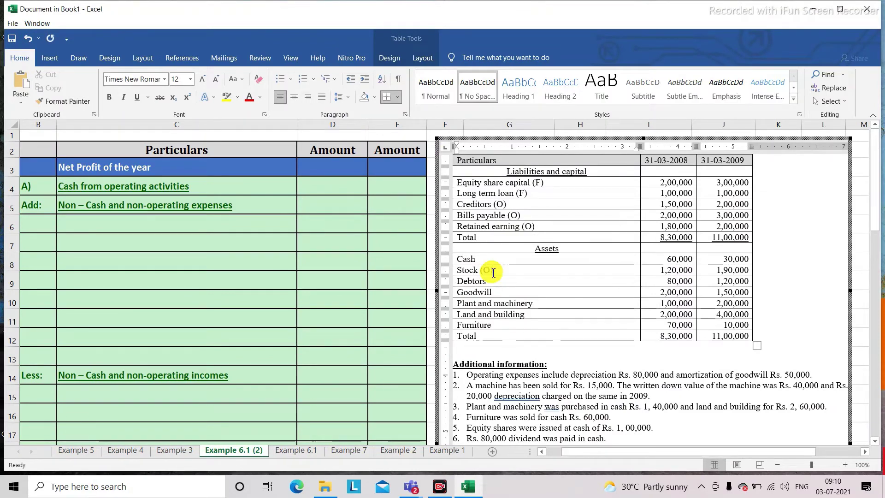
text(O))
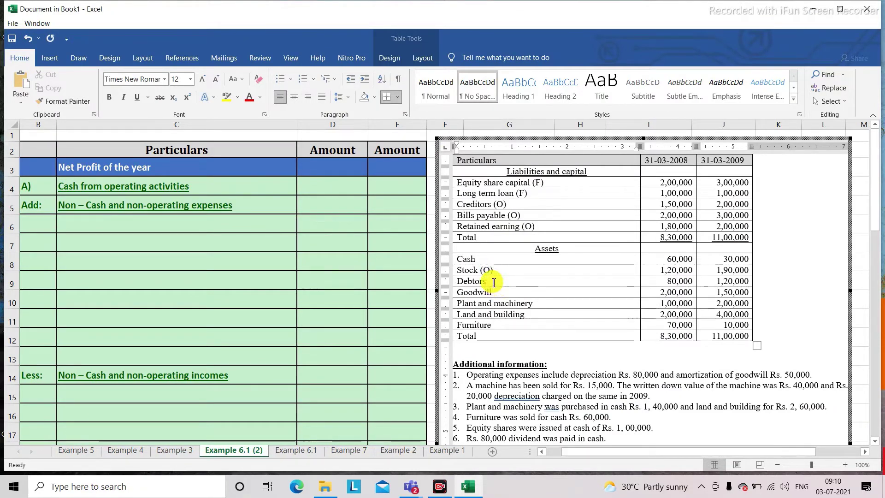
click(493, 282)
text((O))
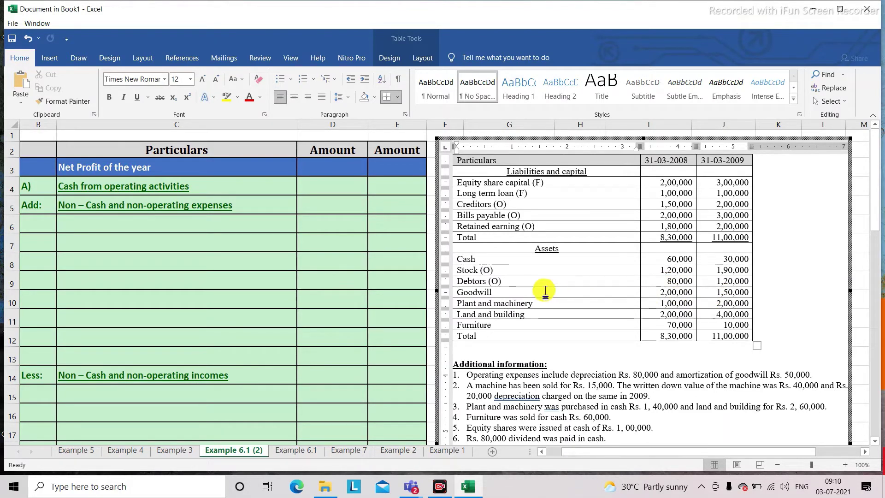
click(541, 291)
text((O))
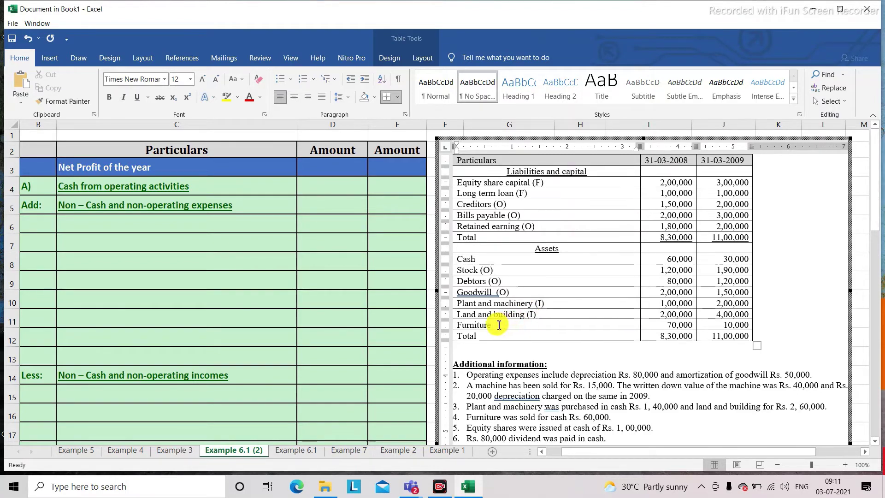
text((I))
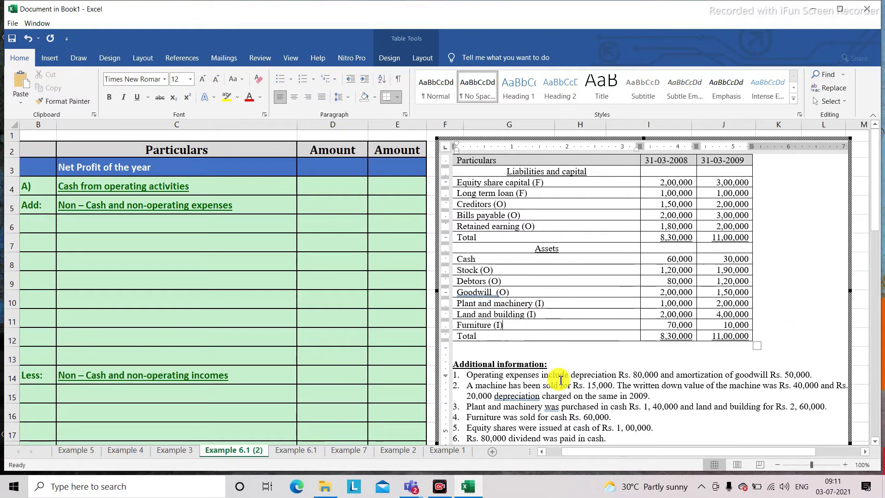
Colour the "Goodwill (O)" entry under Assets red in the embedded balance sheet.
scroll(560, 380, down, 3)
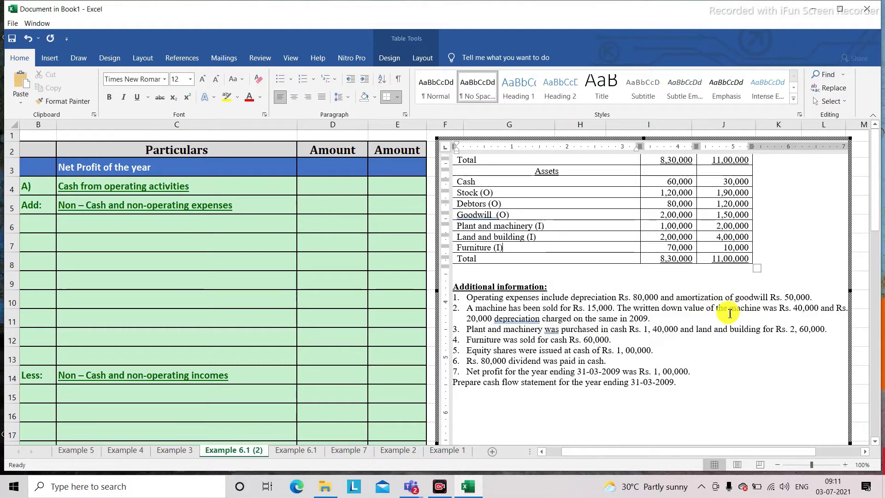
scroll(729, 313, up, 1)
scroll(730, 313, up, 1)
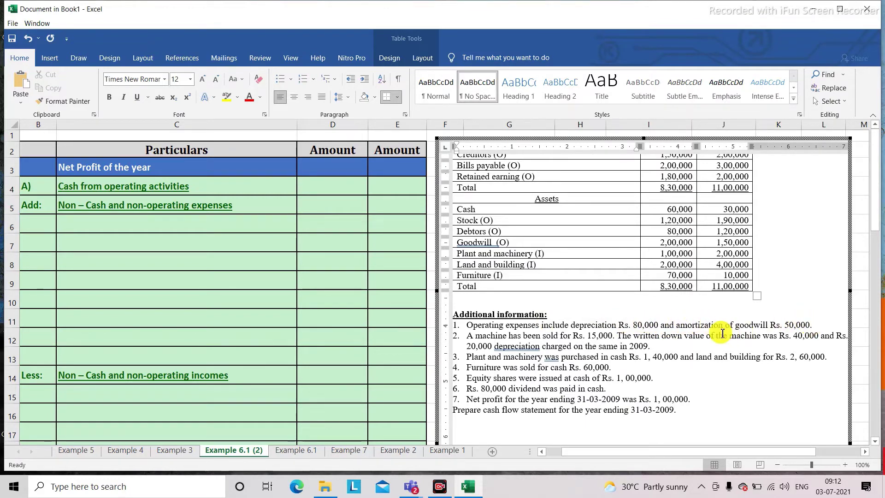
scroll(722, 333, up, 2)
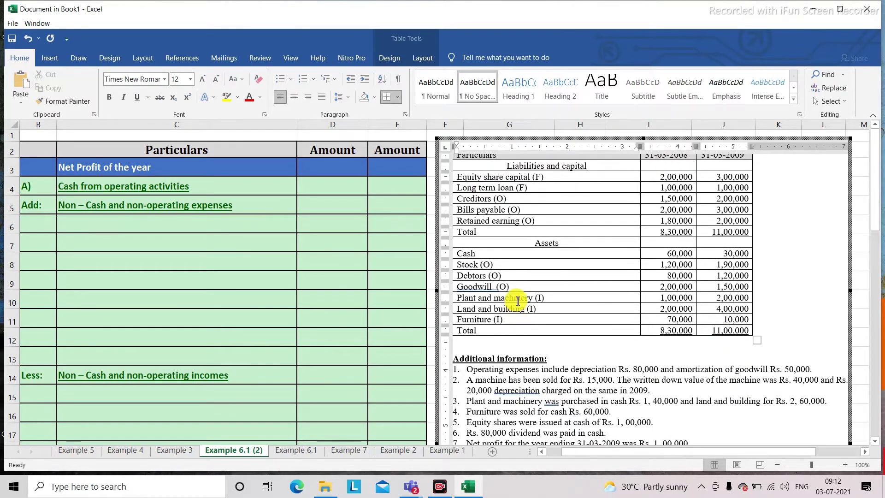
drag(511, 286, 457, 289)
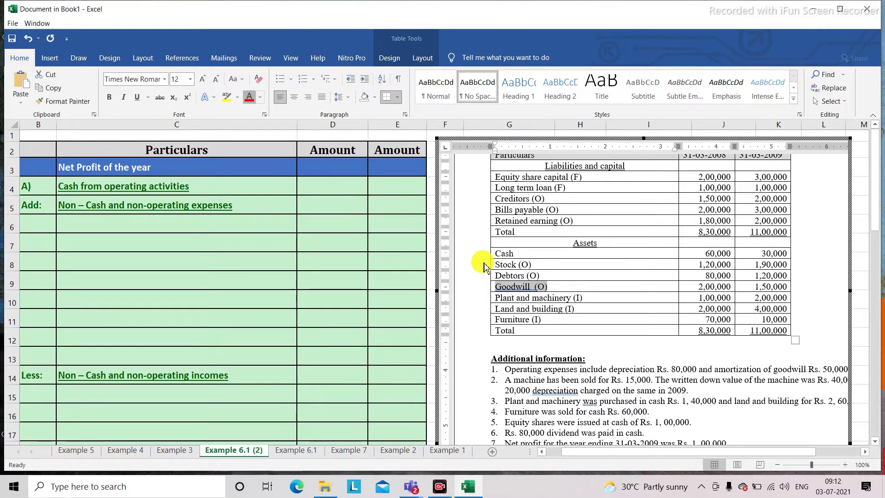
click(552, 285)
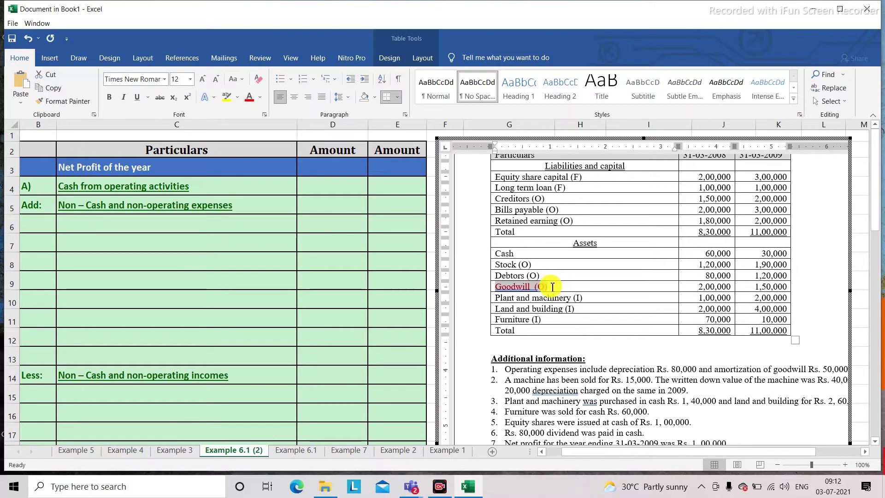
click(552, 287)
scroll(552, 286, down, 2)
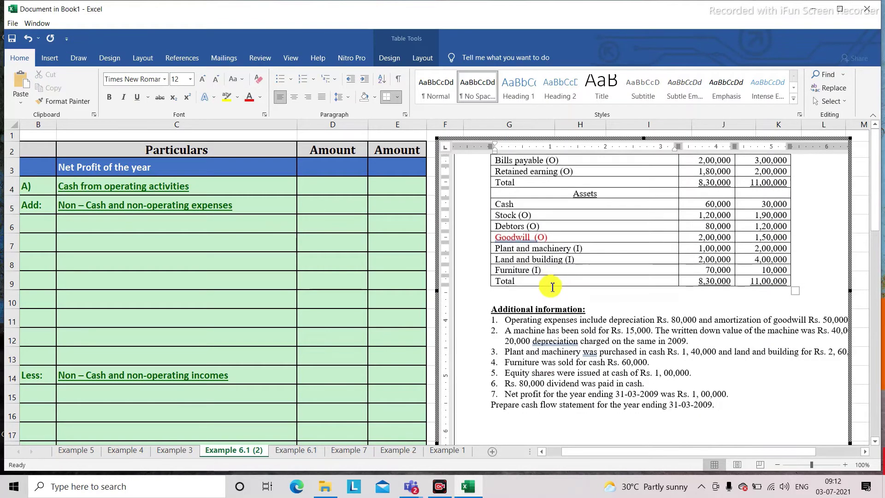
scroll(620, 330, right, 2)
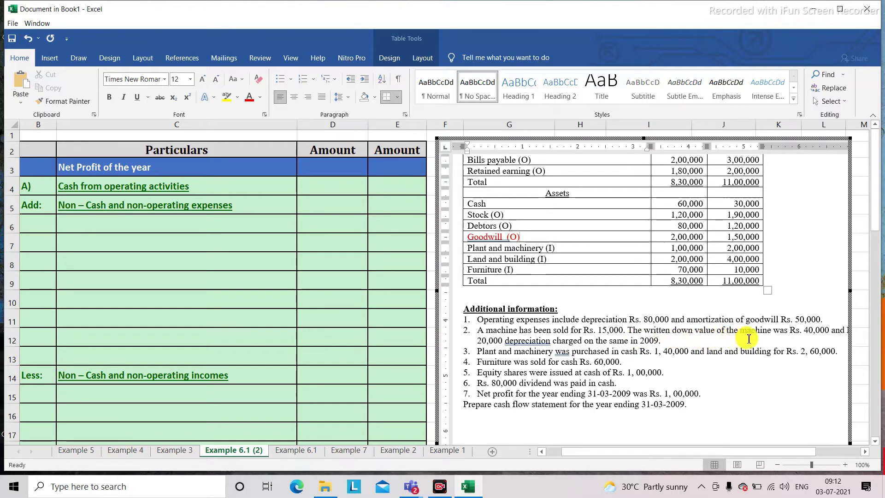
scroll(765, 340, right, 2)
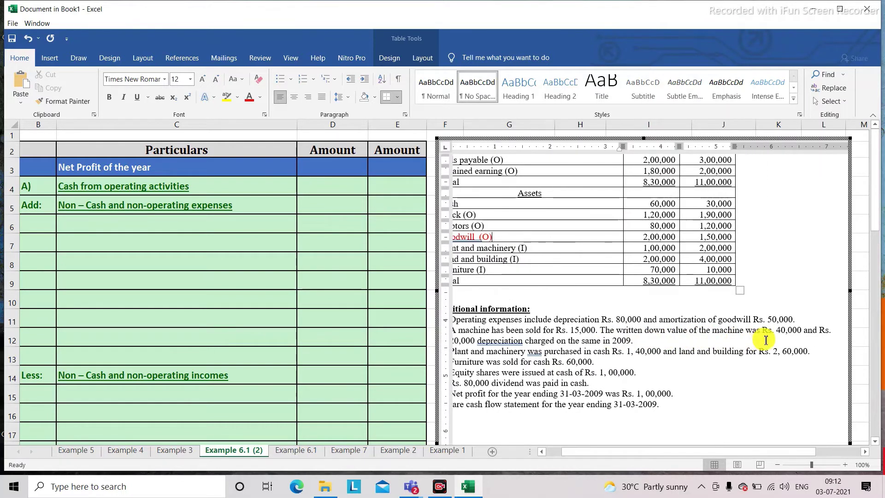
Colour the "Plant and machinery (I)" and "Land and building (I)" entries red in the embedded balance sheet.
scroll(766, 340, left, 2)
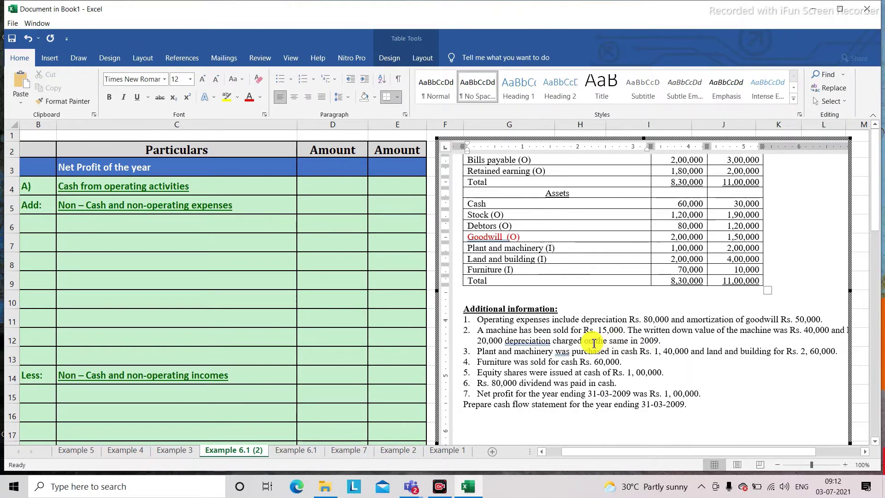
scroll(594, 343, up, 2)
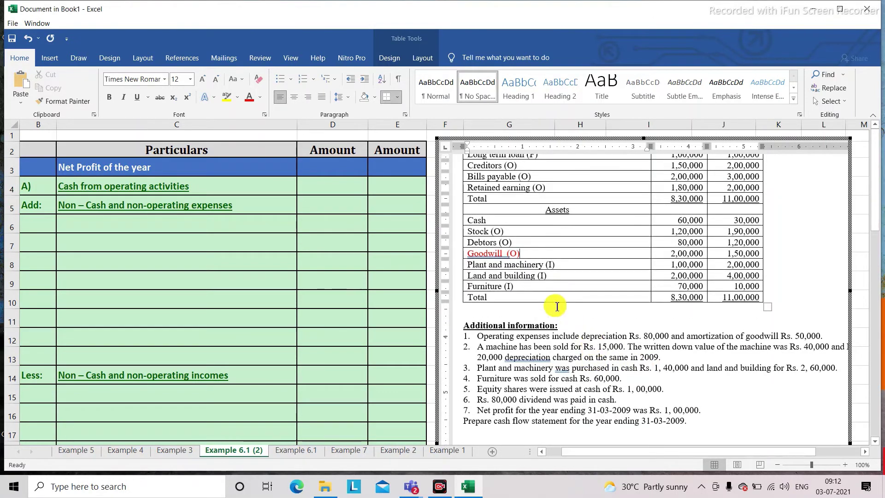
drag(561, 267, 467, 265)
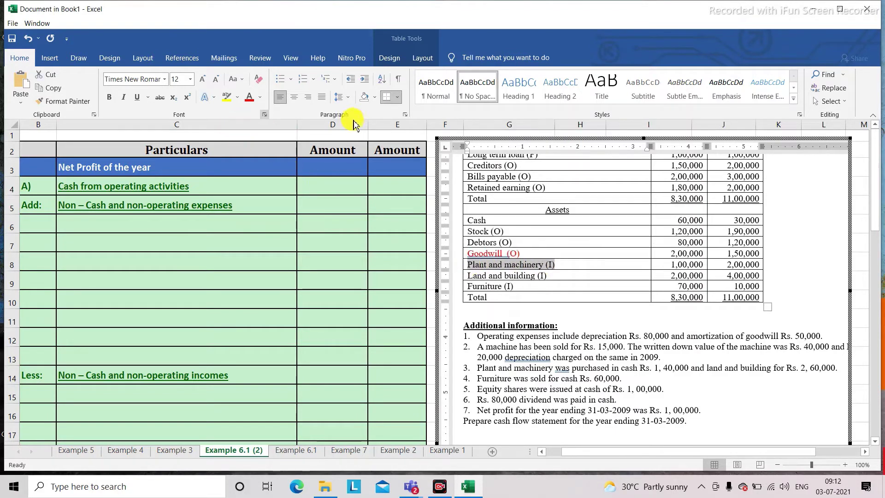
click(248, 97)
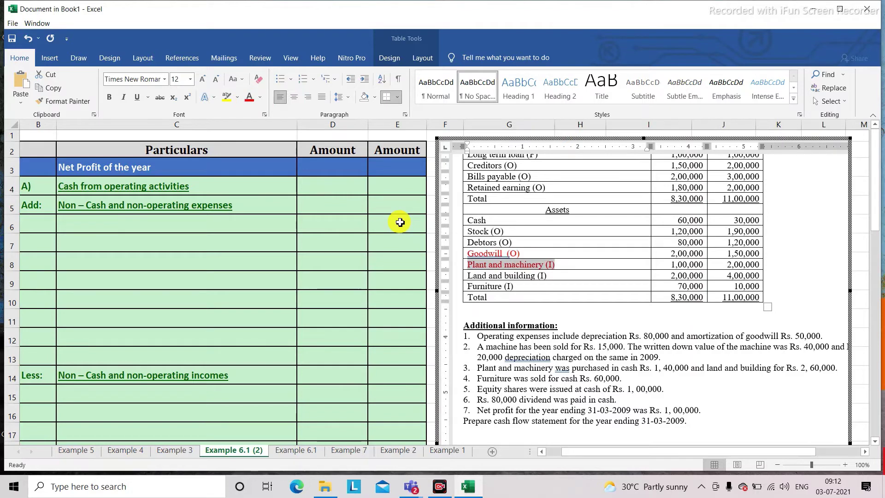
click(556, 346)
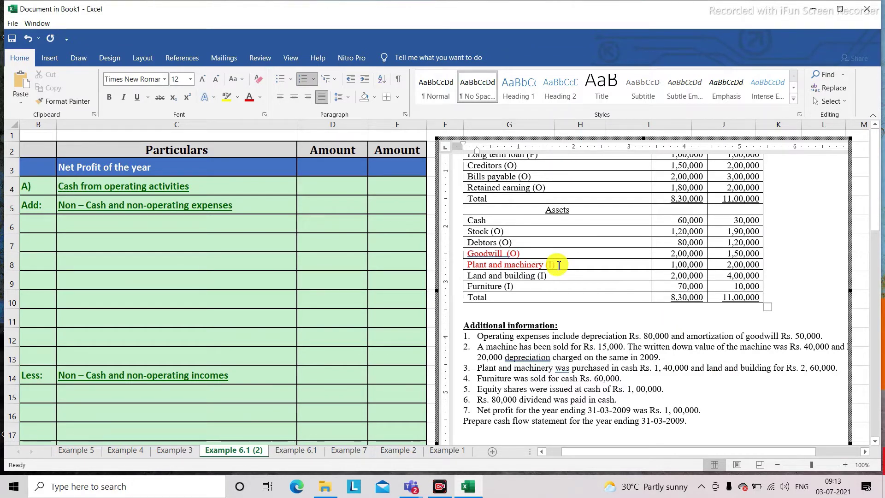
drag(550, 276, 467, 276)
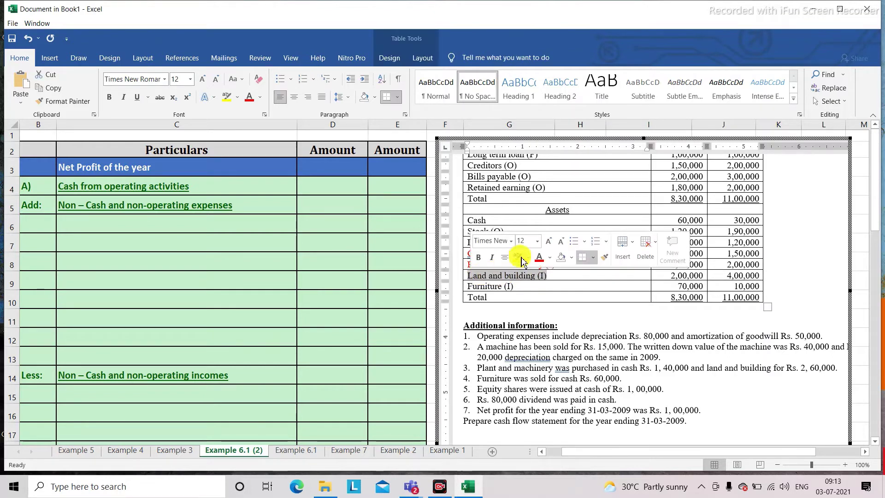
click(539, 259)
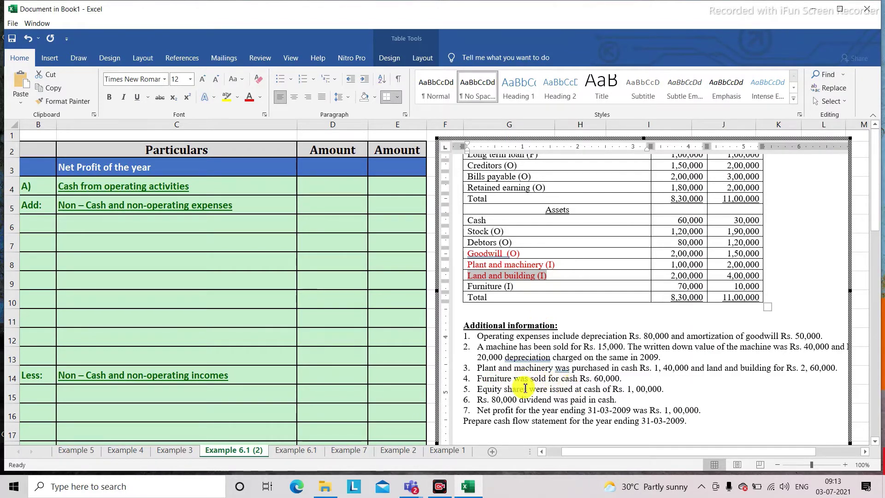
Highlight the "Furniture (I)" and "Equity share capital (F)" entries in yellow in the embedded balance sheet.
drag(516, 287, 465, 286)
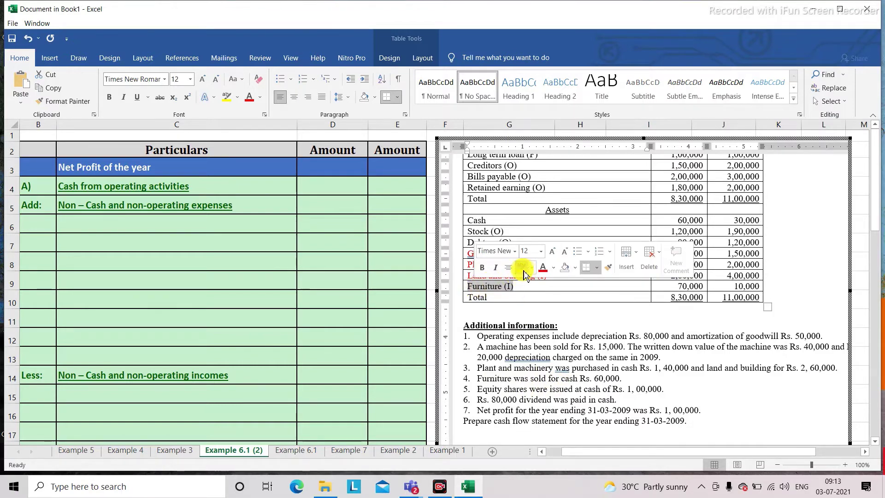
click(523, 271)
click(526, 331)
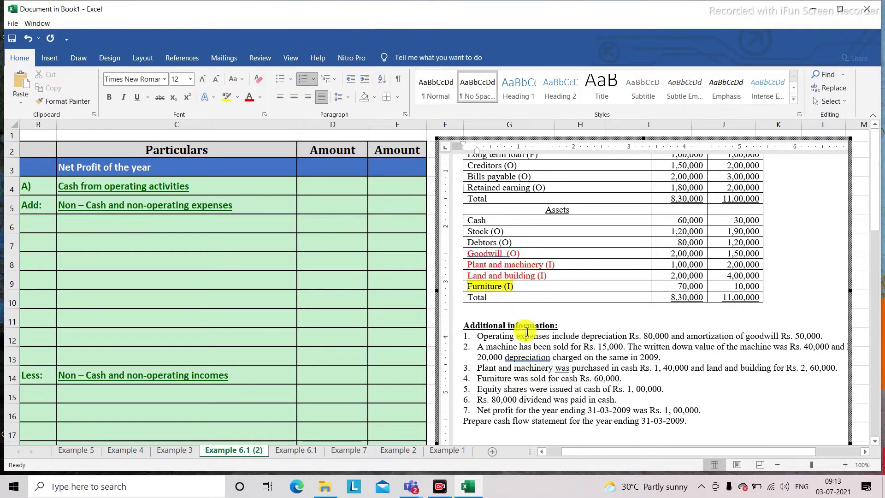
scroll(526, 332, down, 2)
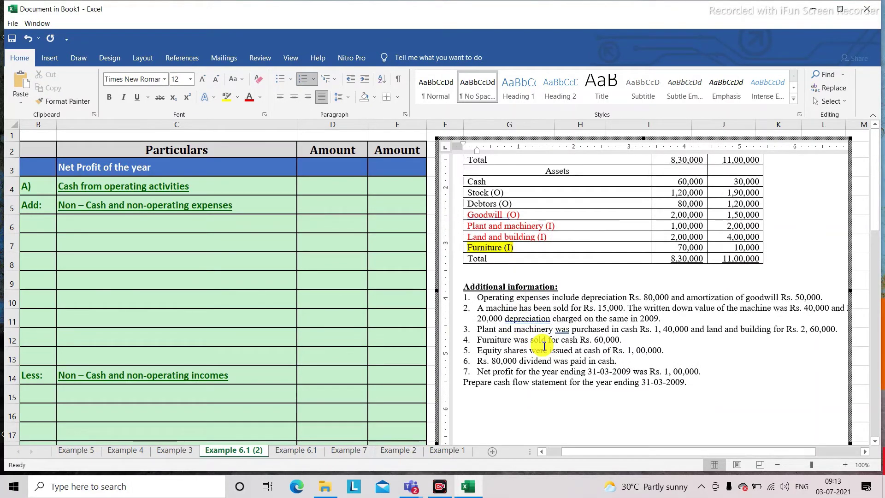
scroll(545, 346, up, 5)
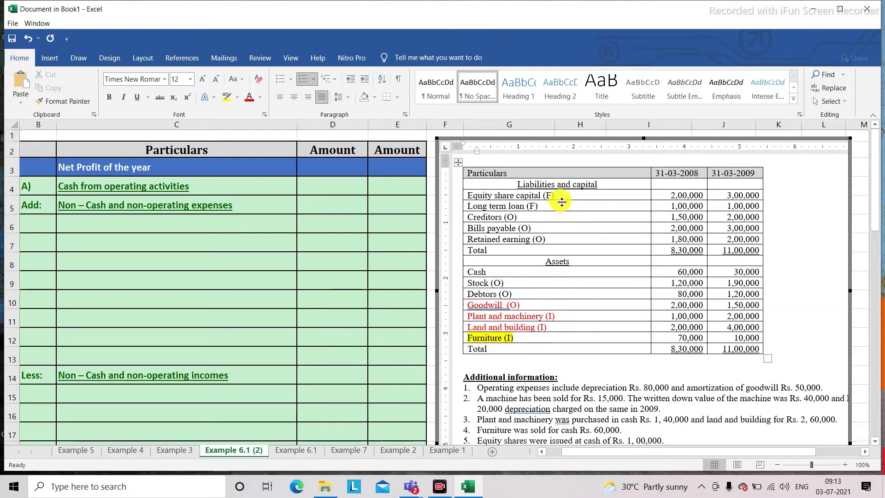
drag(539, 197, 466, 197)
click(520, 231)
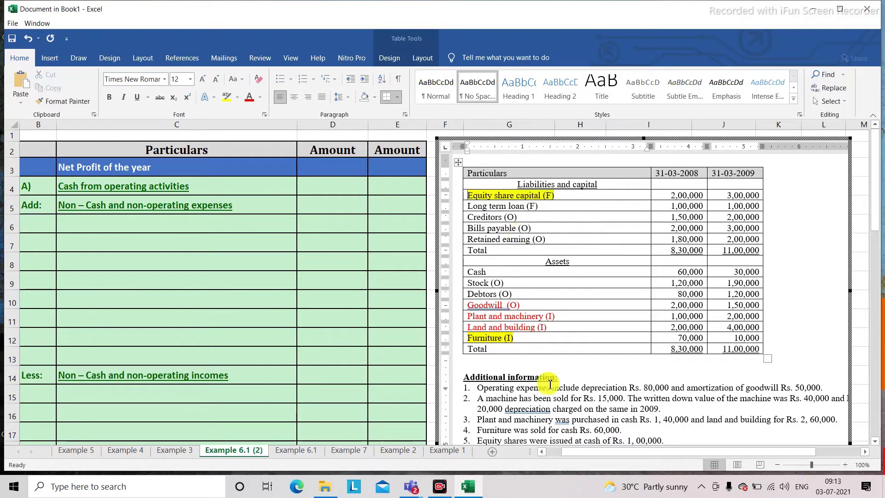
click(554, 410)
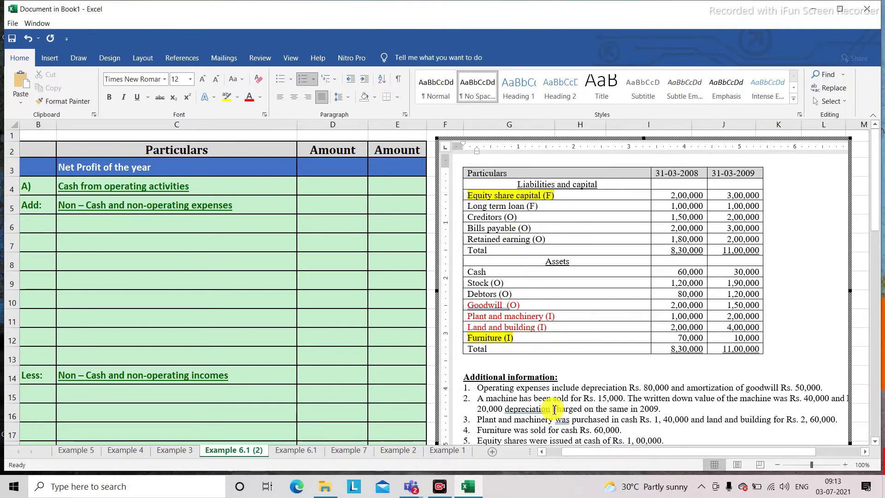
Highlight items 6 and 7 of the additional information, the dividend paid and the net profit for the year, in yellow.
scroll(553, 408, down, 3)
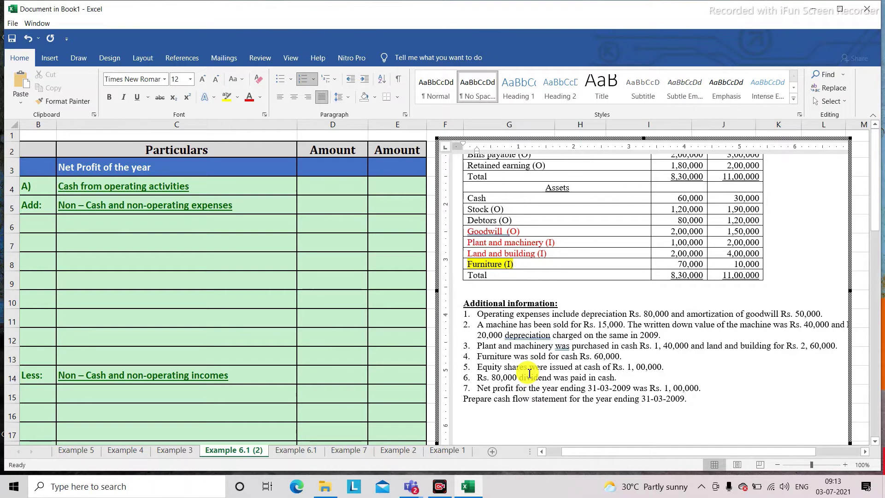
scroll(529, 373, up, 2)
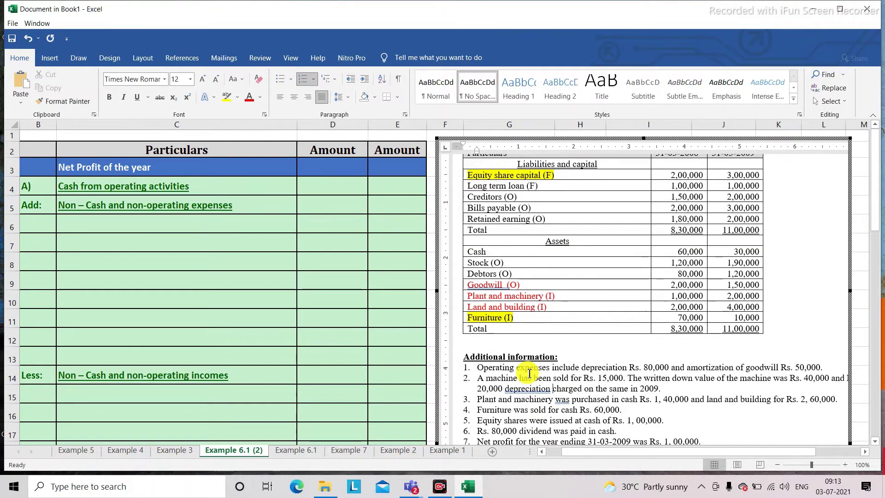
scroll(529, 373, down, 3)
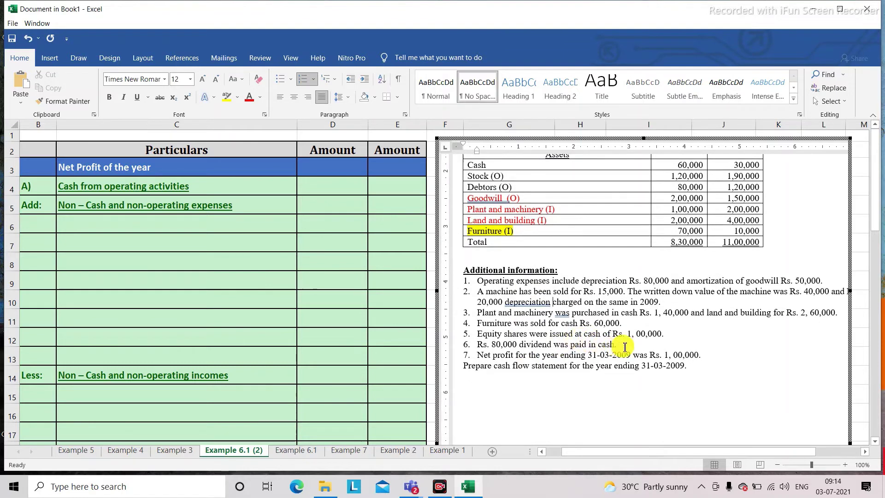
drag(624, 345, 473, 345)
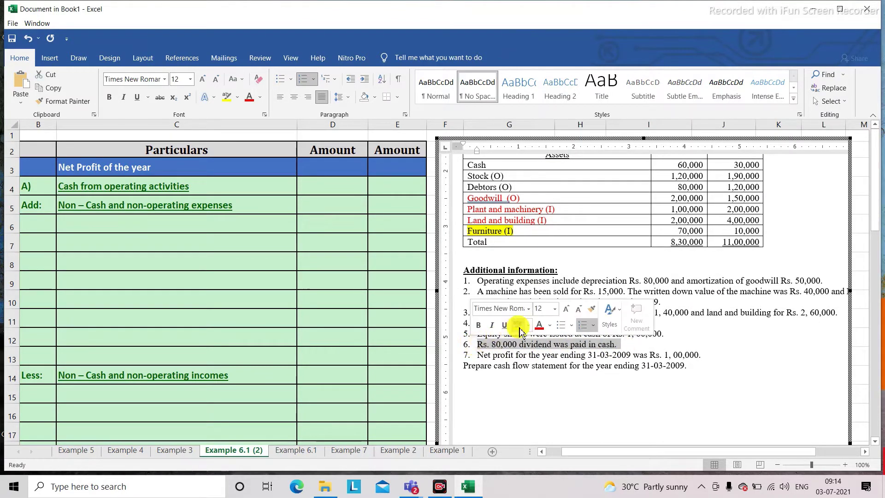
click(520, 328)
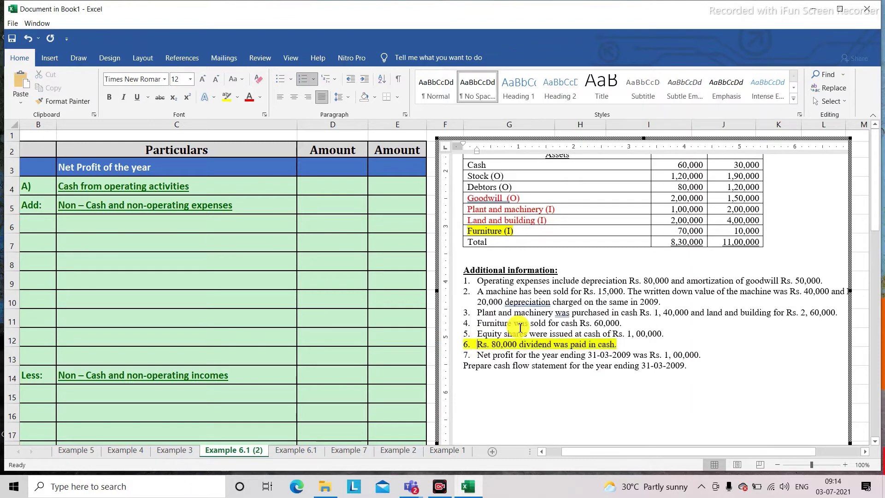
click(551, 361)
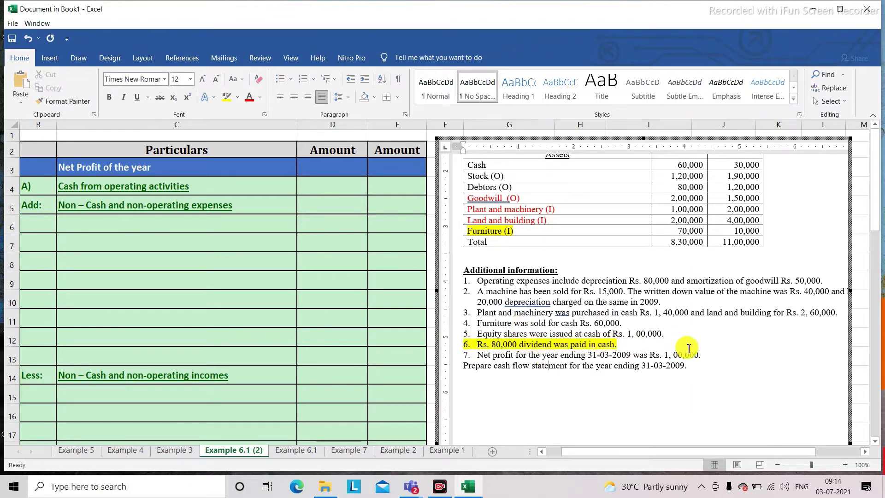
drag(703, 355, 478, 356)
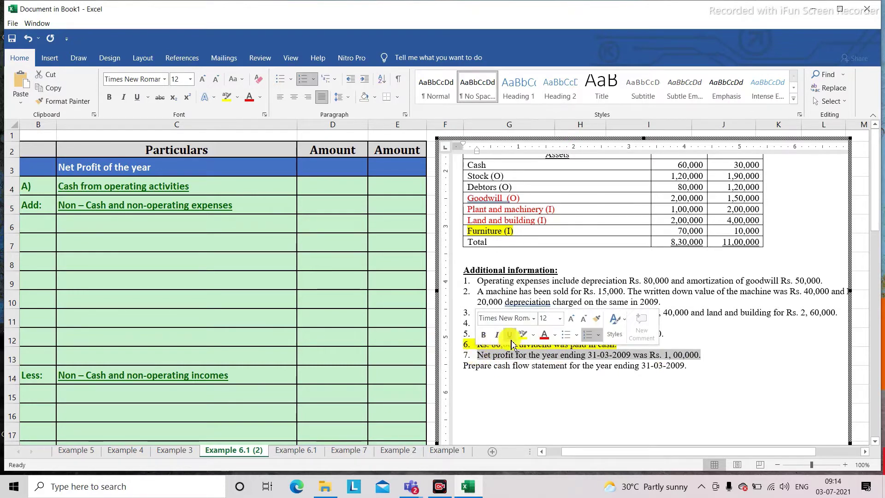
click(524, 337)
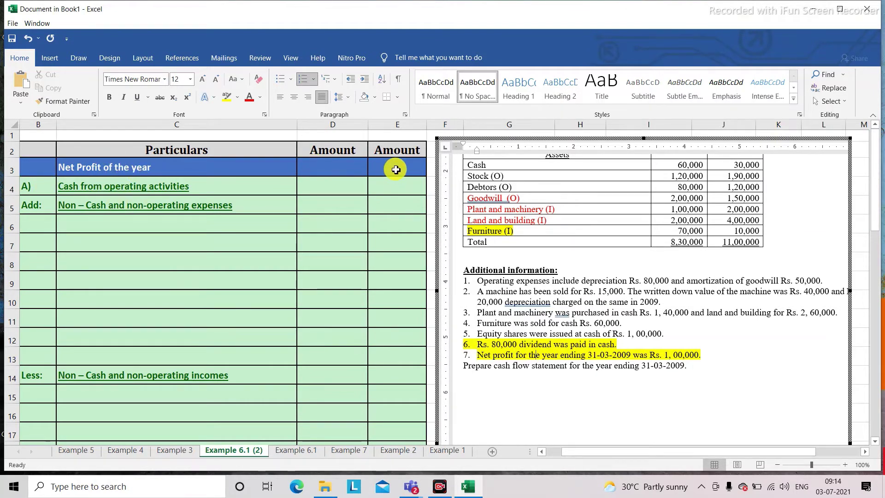
Review the marked balance sheet items, comparing both years' figures with the related notes in the additional information.
scroll(551, 269, up, 5)
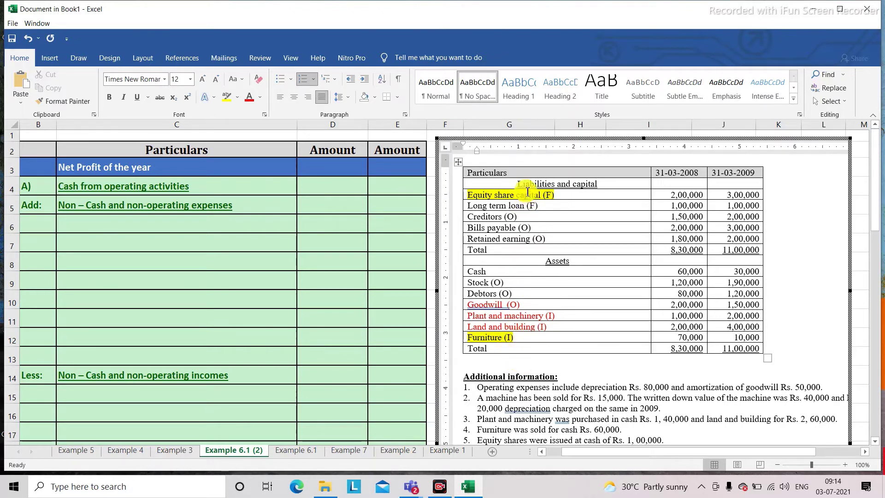
click(508, 196)
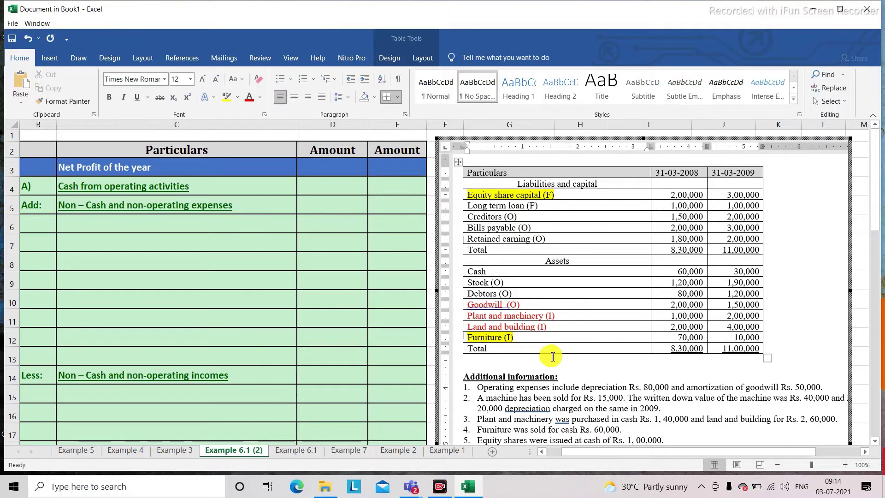
scroll(552, 356, down, 3)
scroll(553, 357, up, 6)
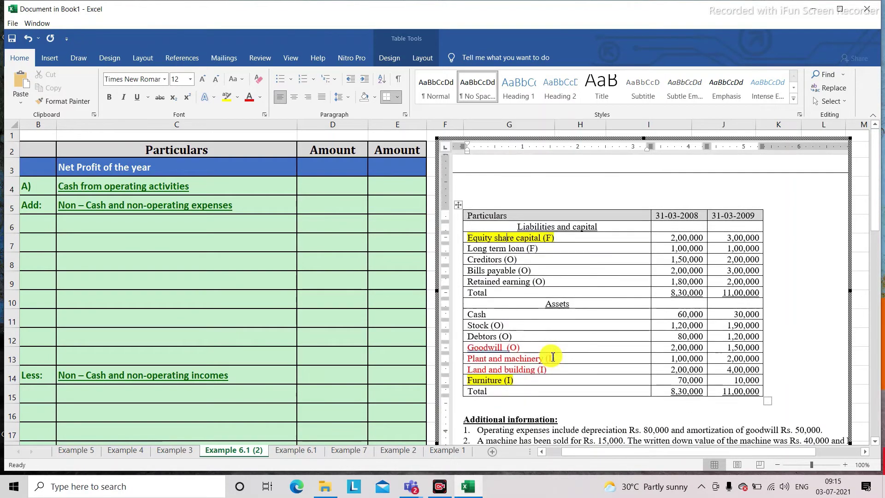
scroll(552, 356, down, 7)
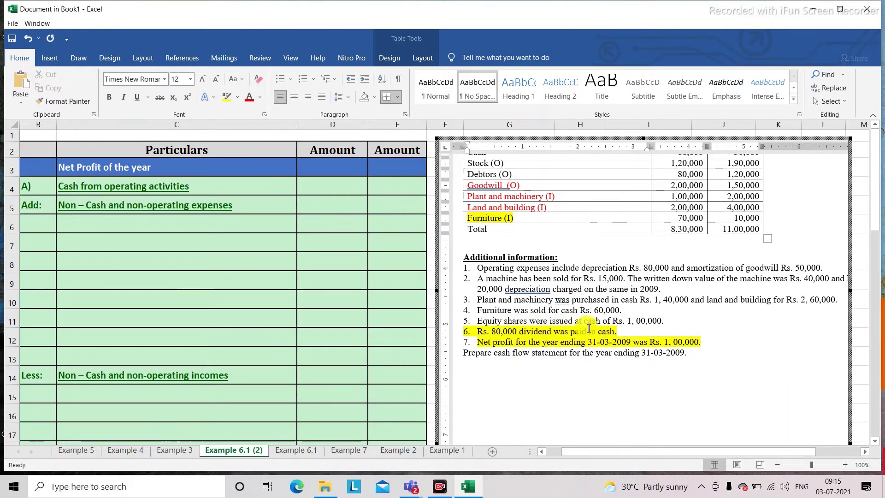
scroll(588, 328, up, 5)
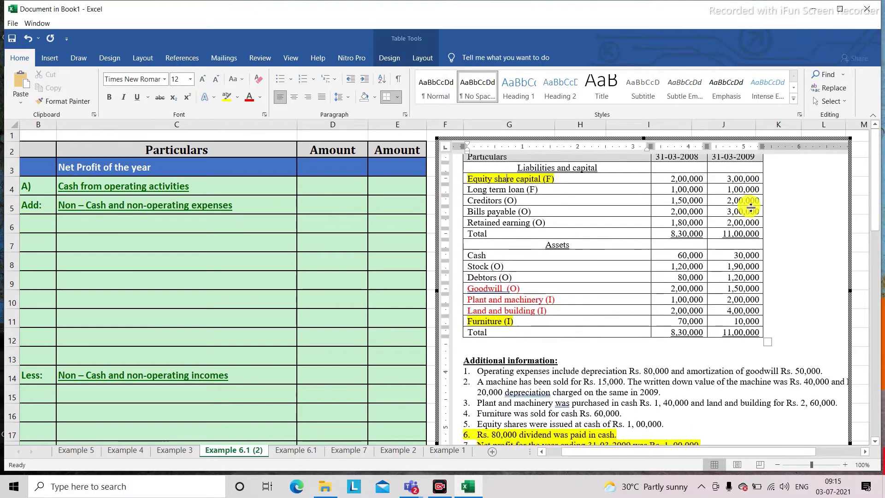
scroll(750, 207, up, 3)
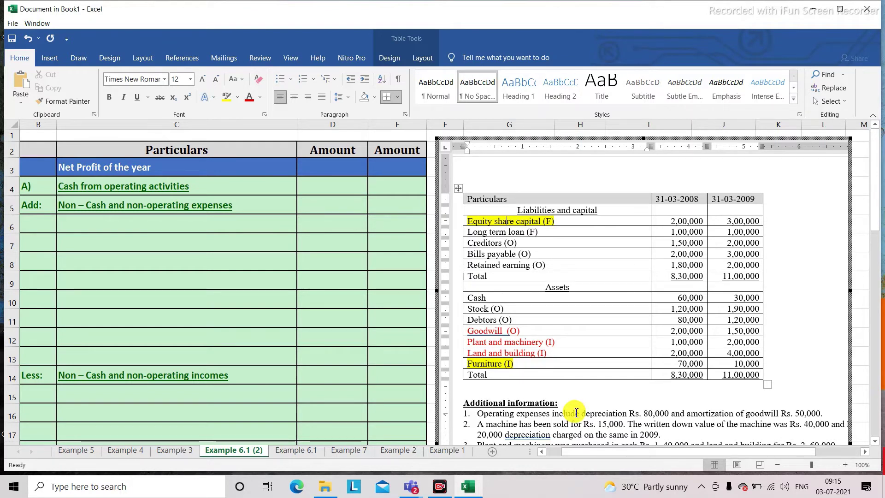
scroll(576, 413, down, 2)
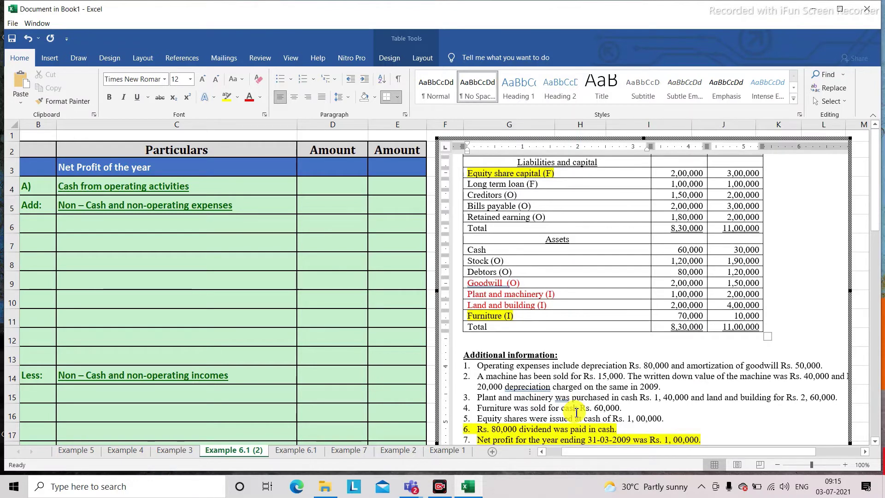
scroll(576, 412, down, 2)
Leave the embedded document and title the first blank ledger account "Equity Share Capital" in H21.
key(Escape)
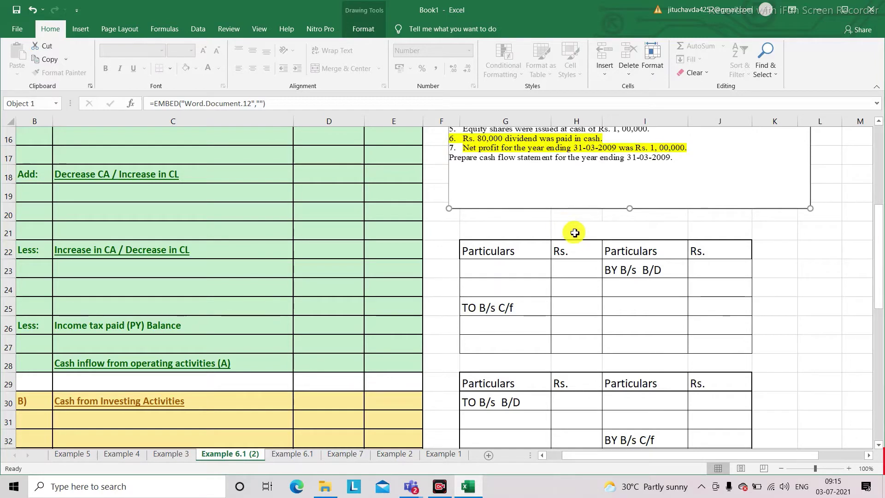
click(574, 232)
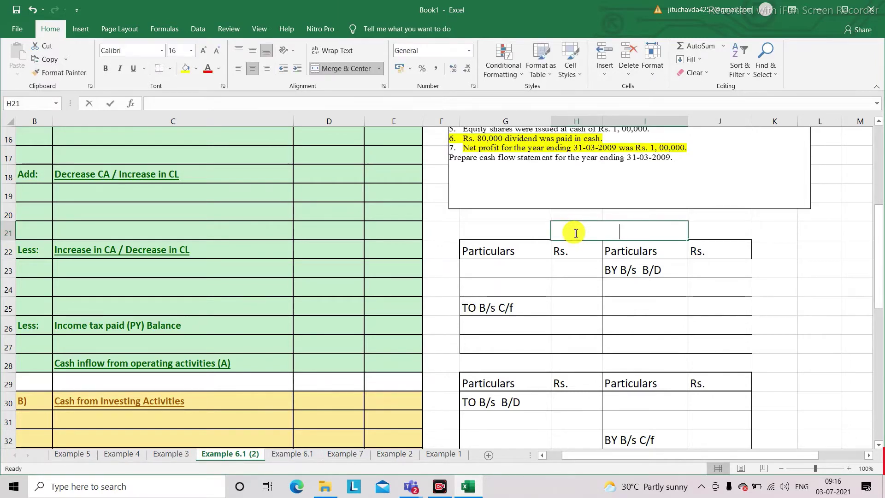
text(Equit)
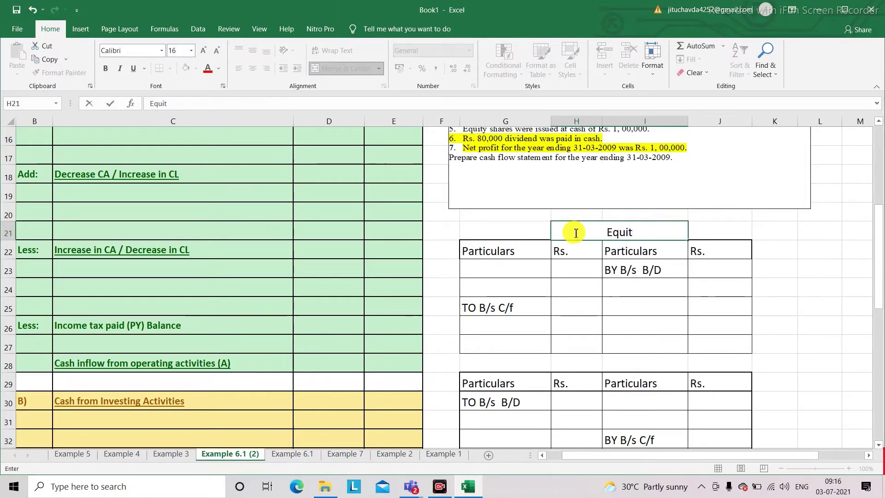
text(y Sh)
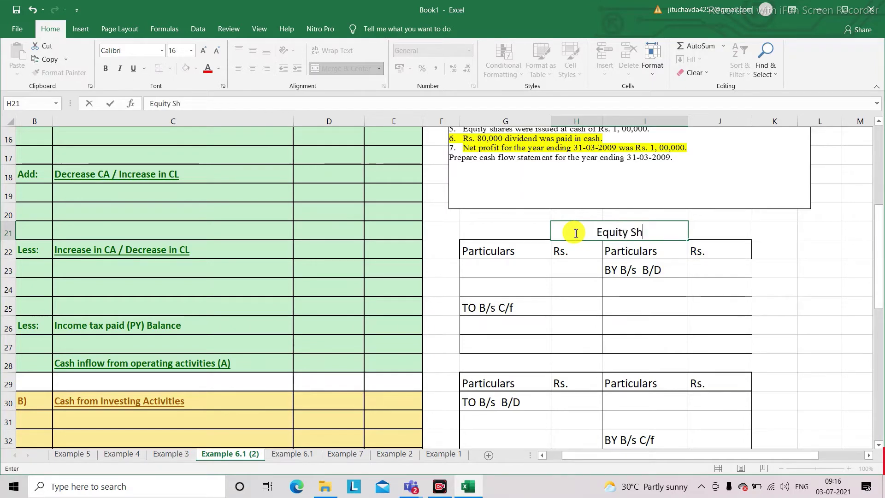
text(are Capital)
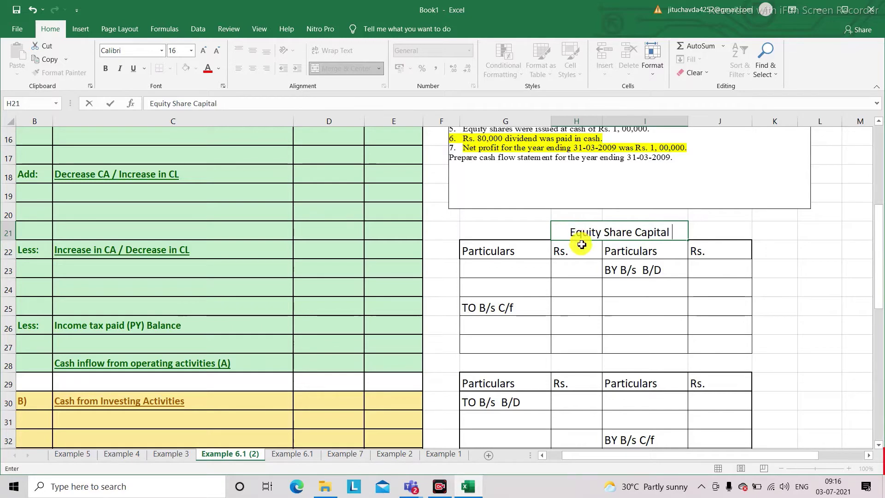
click(630, 272)
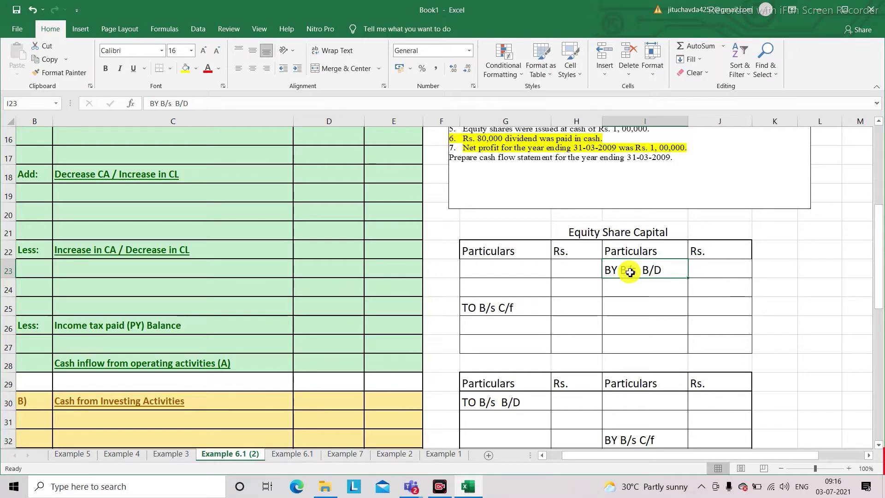
click(706, 274)
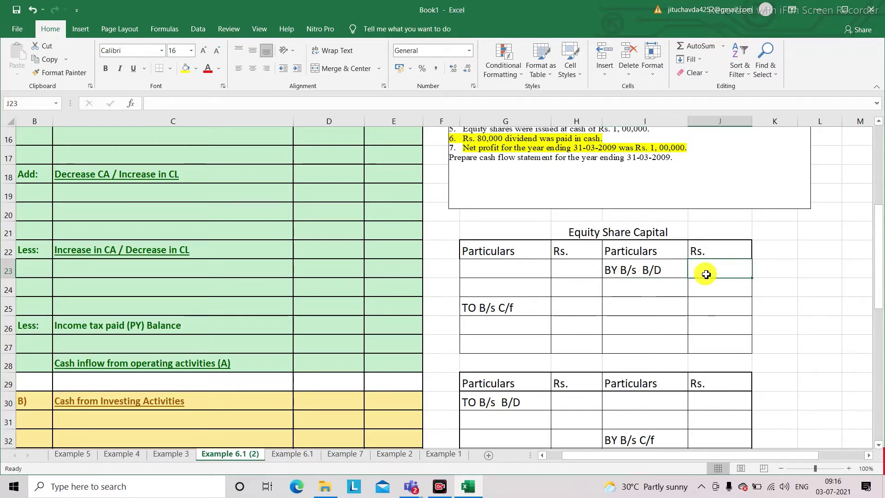
Enter 2,00,000 as the opening balance in J23 and 3,00,000 as the closing balance in H25 of the Equity Share Capital account.
text(20)
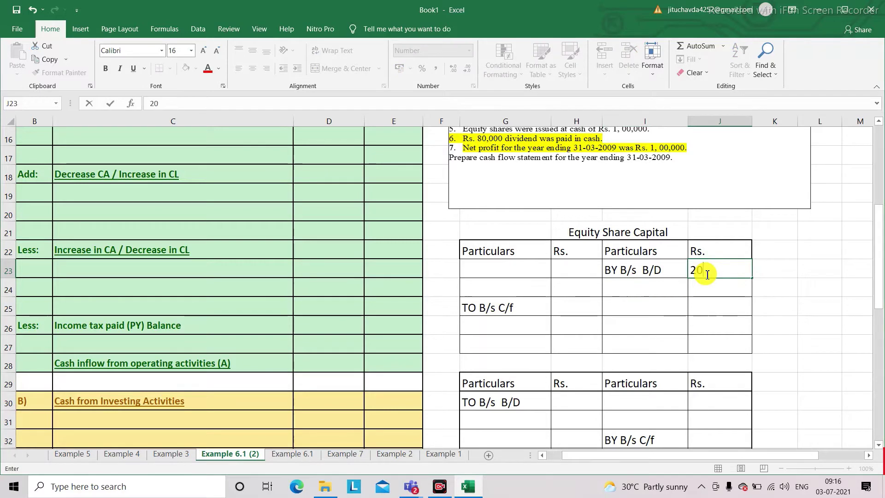
text(,00,000)
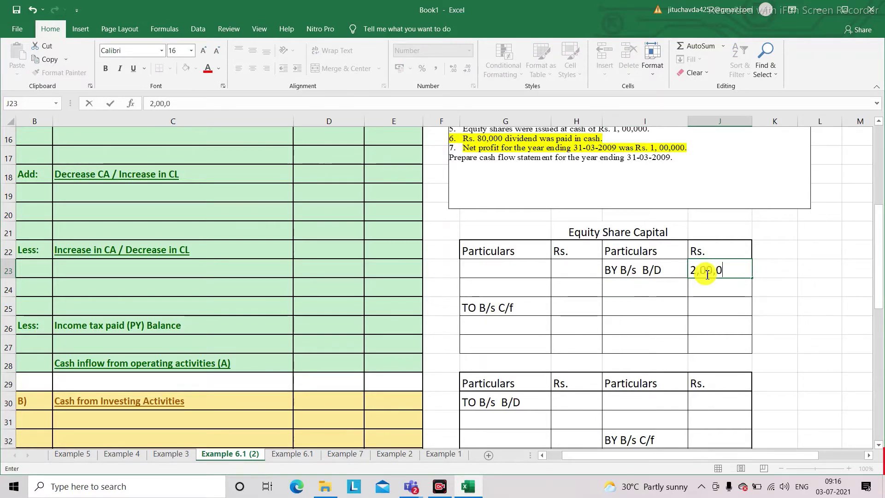
key(Return)
key(Left)
key(Left)
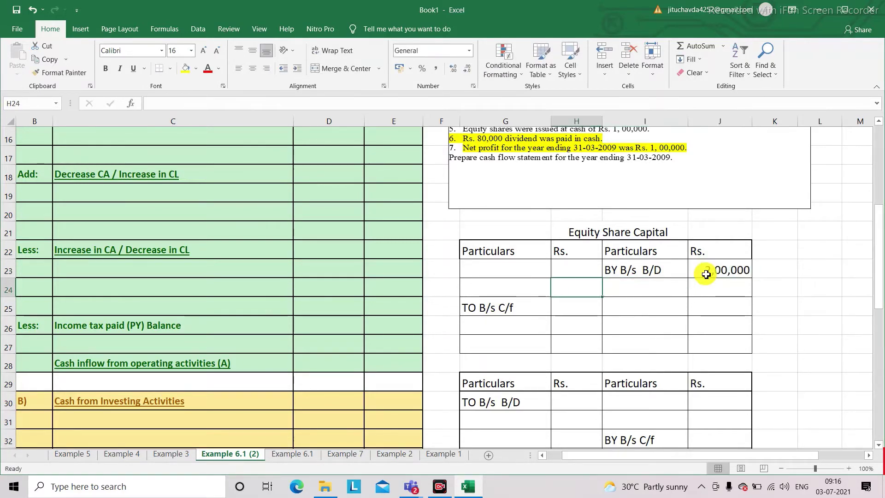
key(Down)
text(3,00,000)
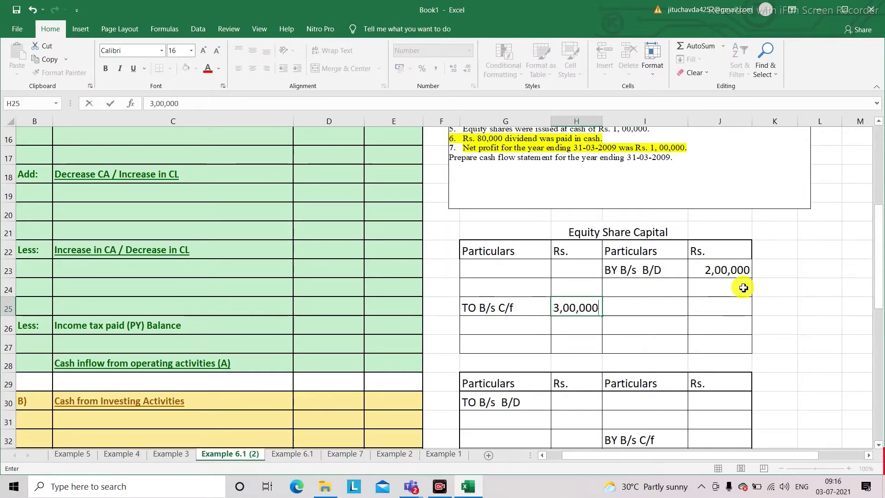
click(793, 292)
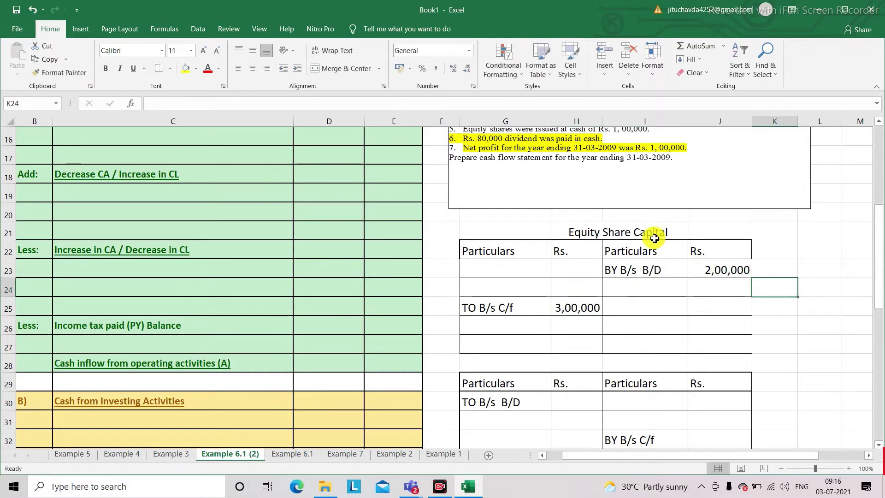
Record "Issue of Share Capital" with an amount of 1,00,000 in row 37 under Cash from financing activities.
scroll(652, 236, up, 1)
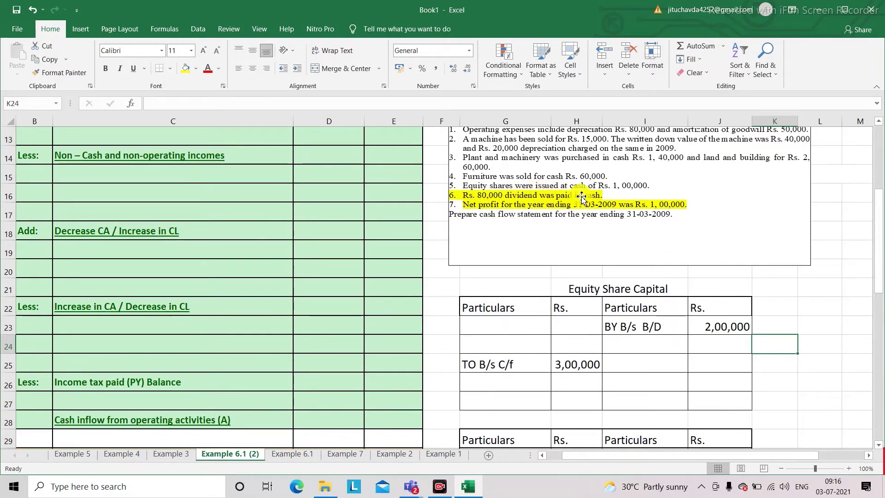
click(791, 383)
scroll(791, 383, down, 1)
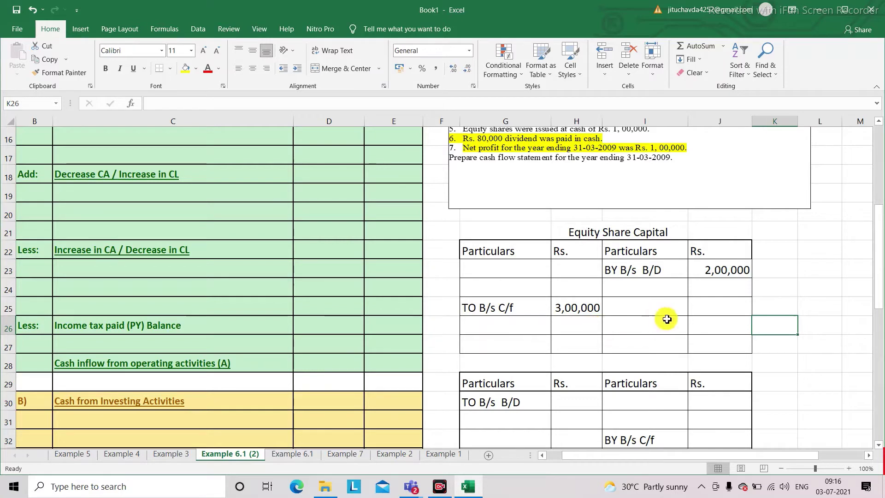
scroll(696, 340, down, 4)
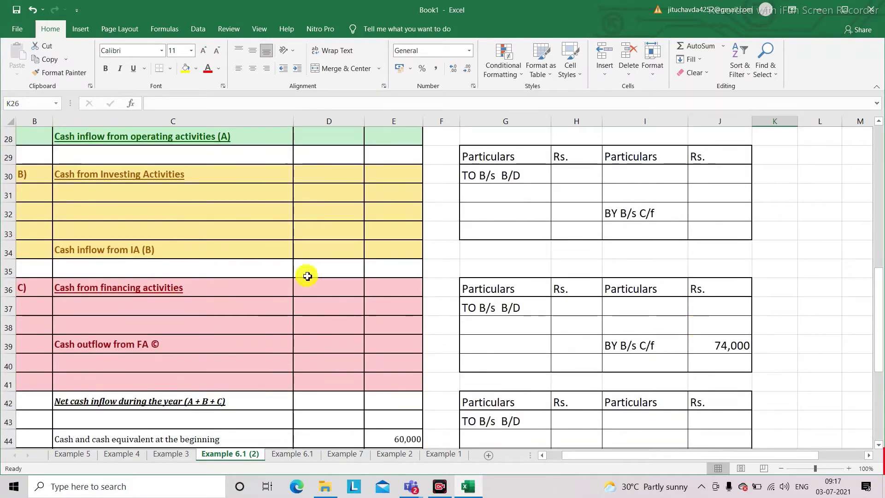
click(97, 306)
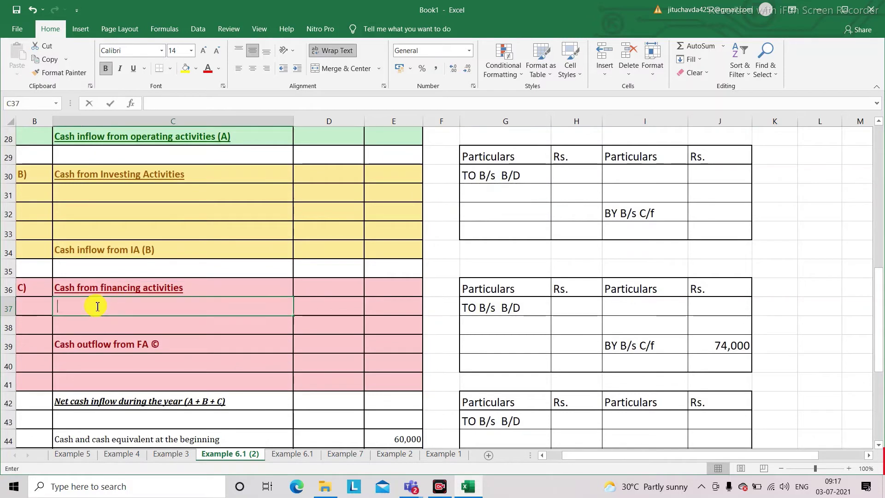
text(Issue )
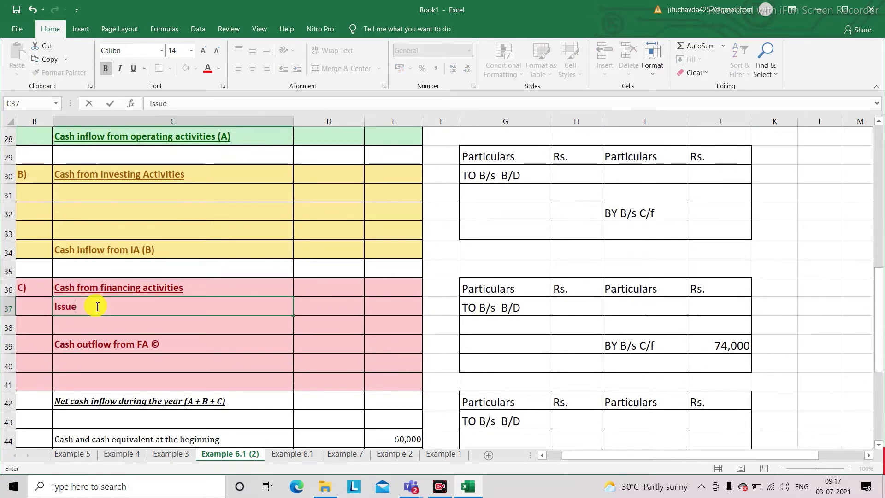
text(of S)
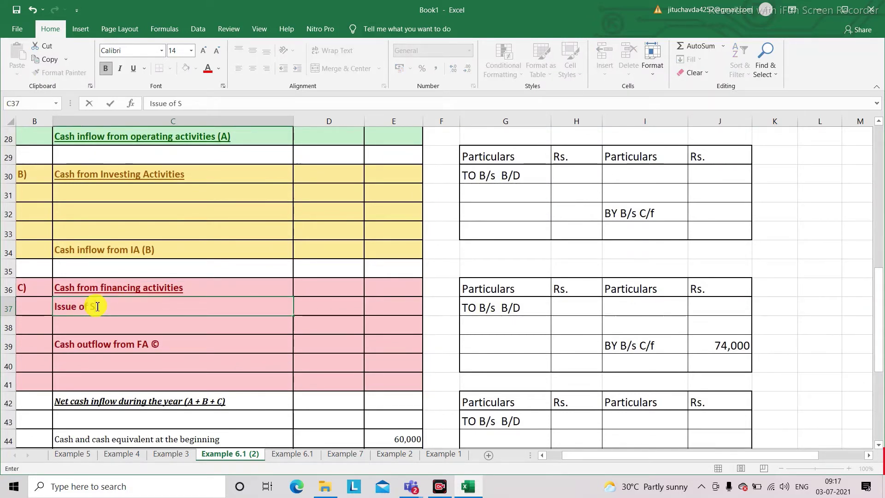
text(hare Cap)
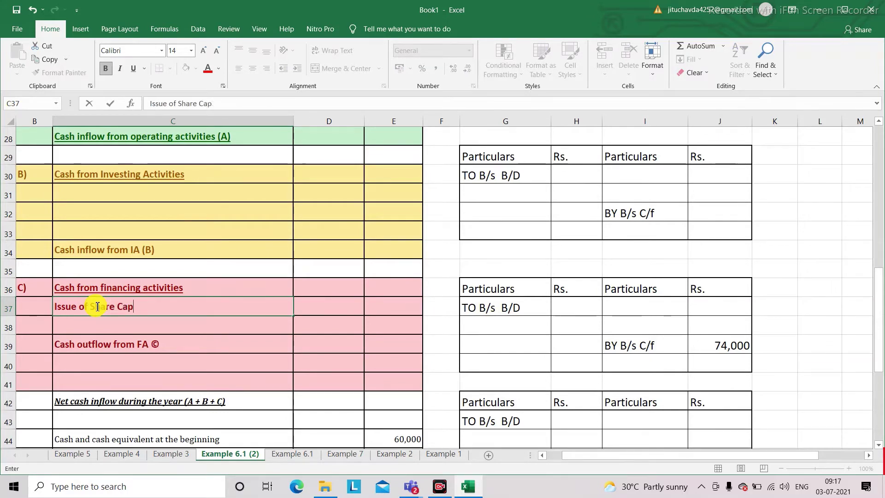
text(ital)
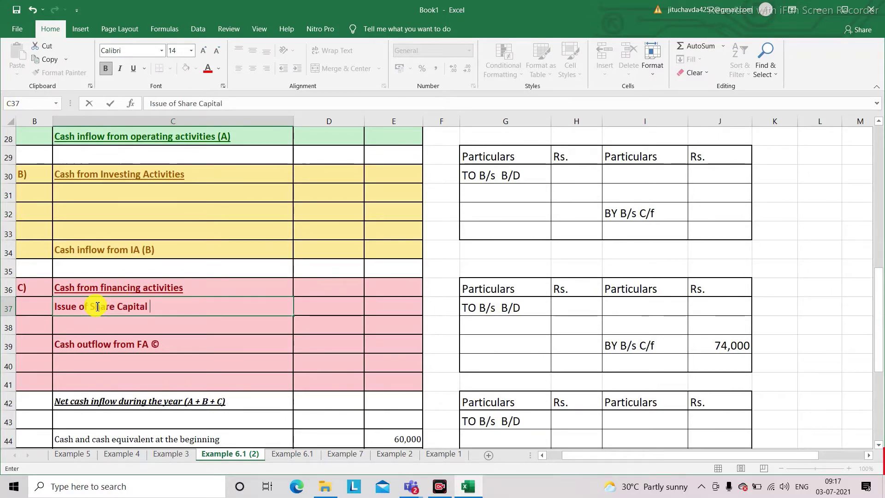
key(Tab)
text(1,)
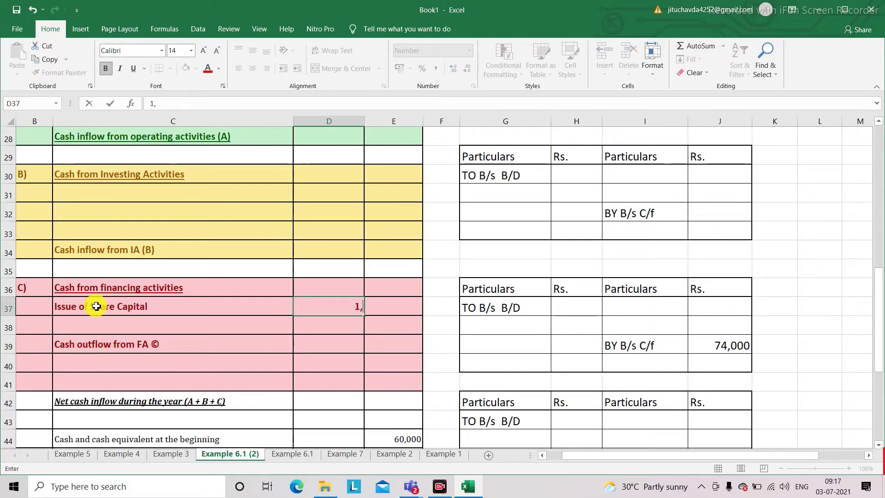
text(00,00)
Add the credit entry "by Bank A/c" with 1,00,000 in row 25 of the Equity Share Capital account.
scroll(599, 263, up, 3)
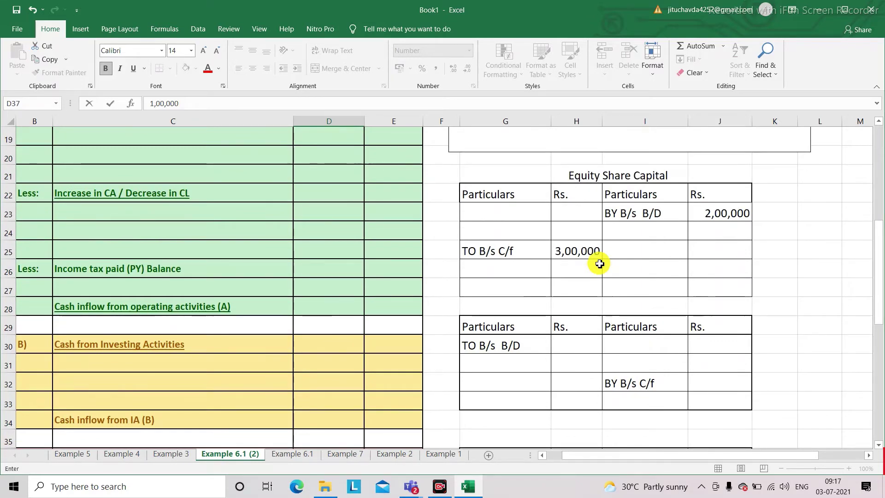
click(620, 250)
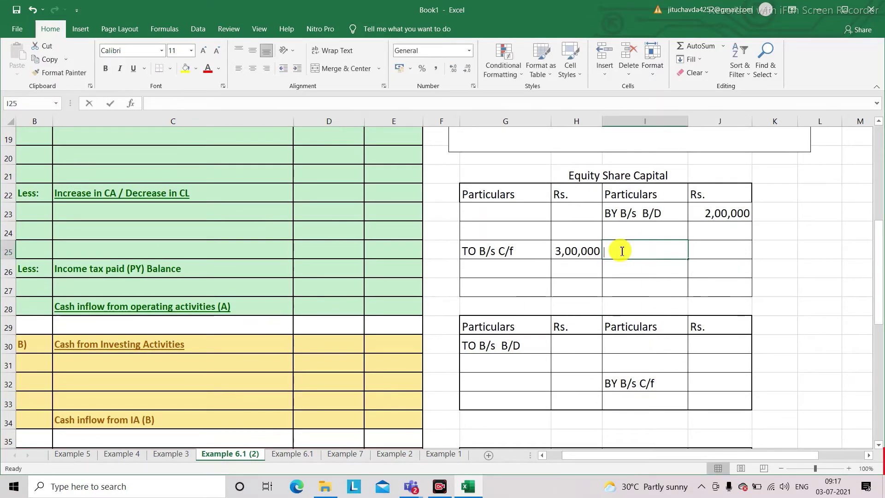
text(by Bank)
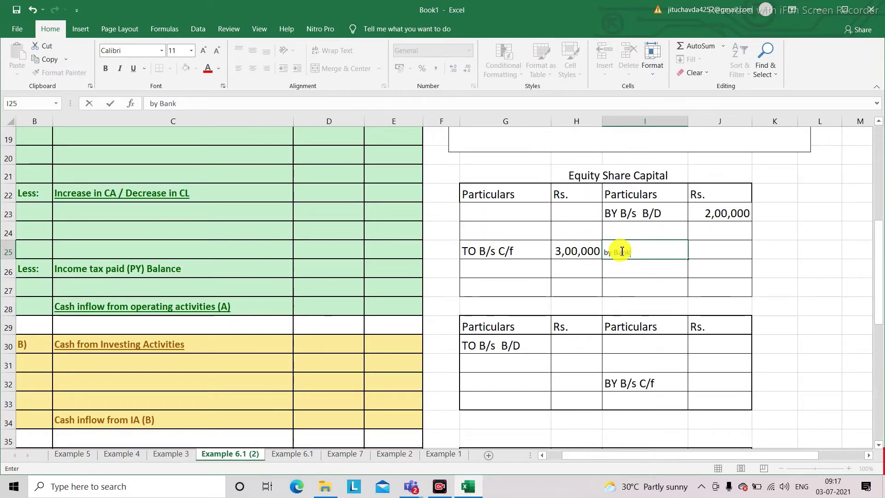
text( A/c)
click(711, 253)
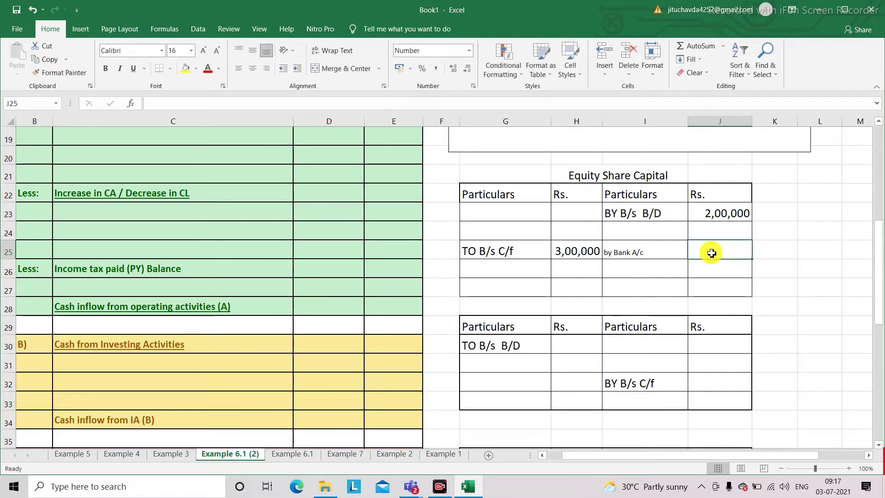
text(1,)
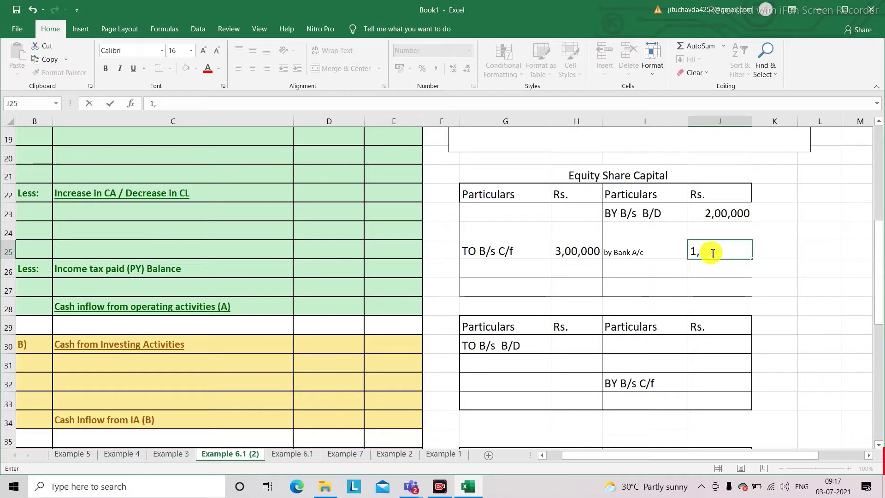
text(00,000)
key(Return)
Total both sides of the Equity Share Capital account at 3,00,000 in J27 and H27.
click(712, 290)
text(=J23+J25)
key(Return)
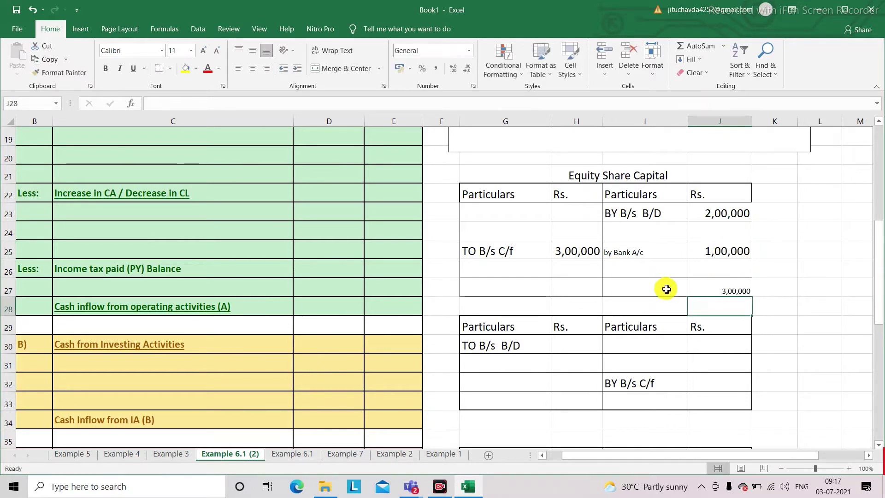
click(580, 290)
text(3,)
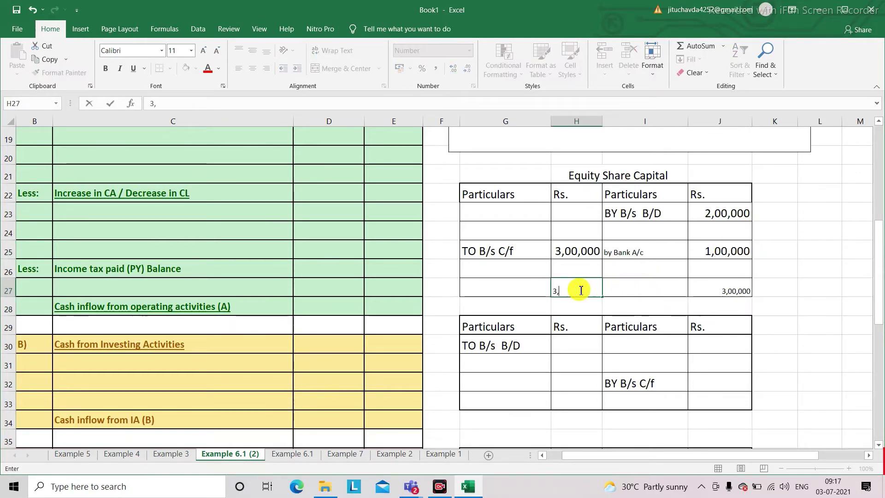
text(00,0)
key(Return)
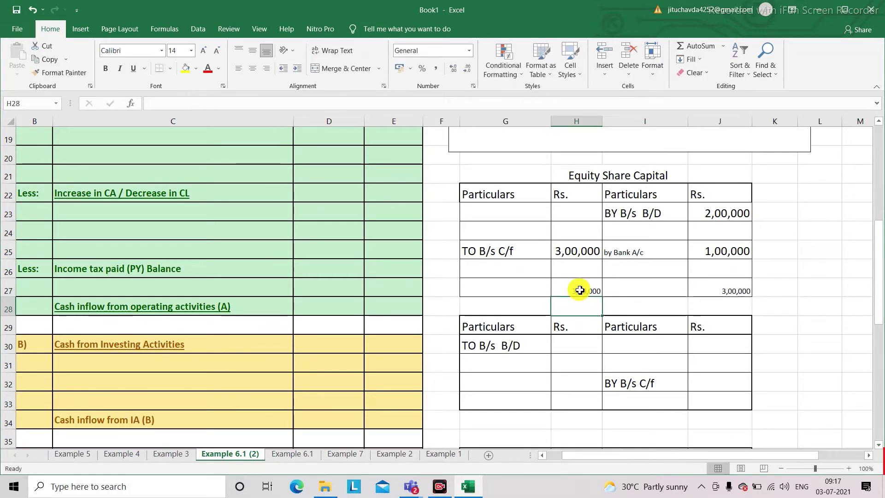
Enter the item "Increase in Creditors (2,00,000 - 1,50,000)" in C19 under Decrease CA / Increase in CL.
scroll(682, 271, up, 1)
scroll(682, 270, up, 6)
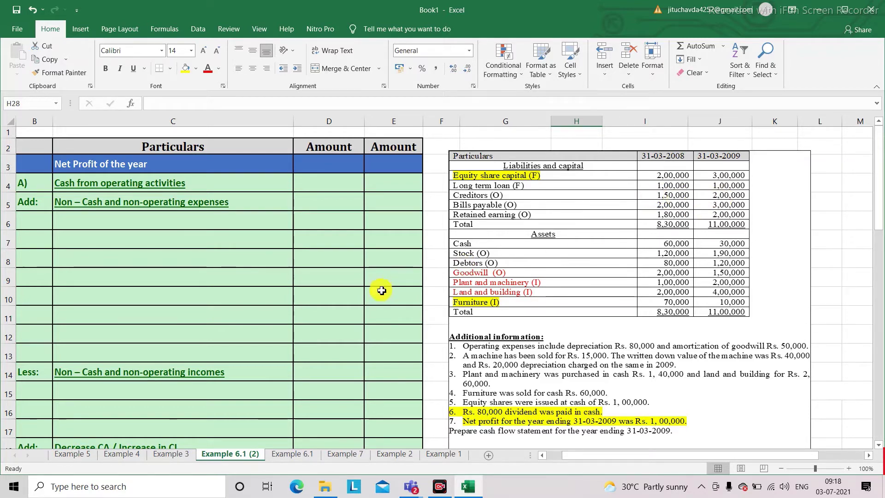
scroll(380, 291, down, 3)
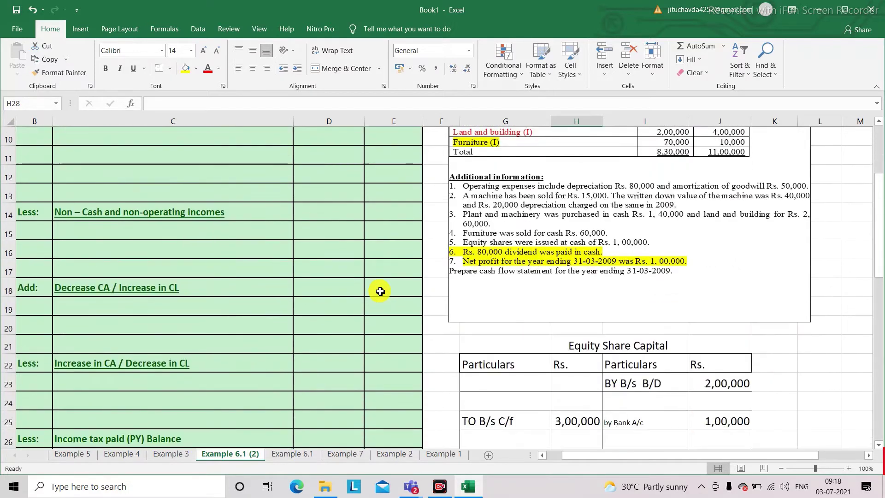
click(73, 310)
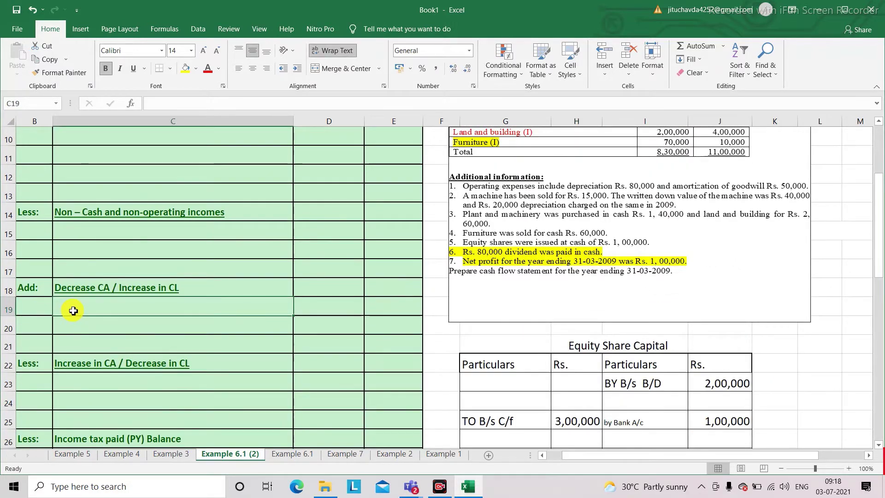
text(Incre)
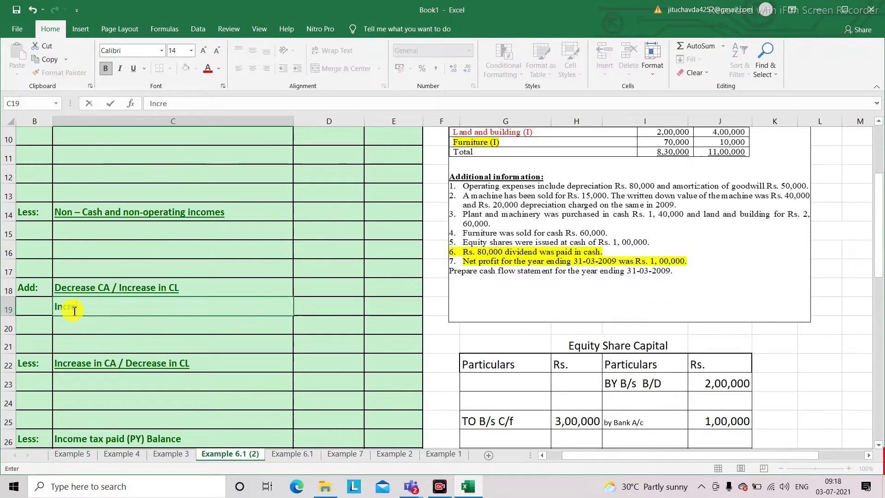
text(ase in Creditors)
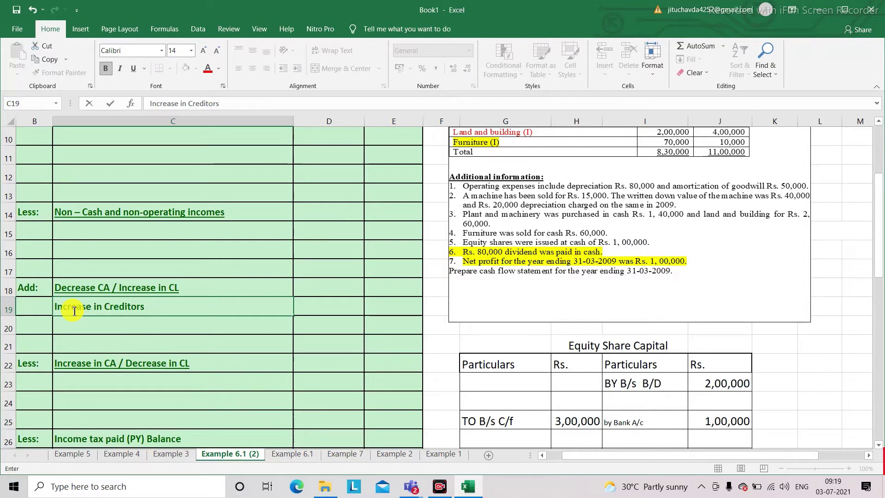
text( (2,00)
scroll(74, 311, up, 3)
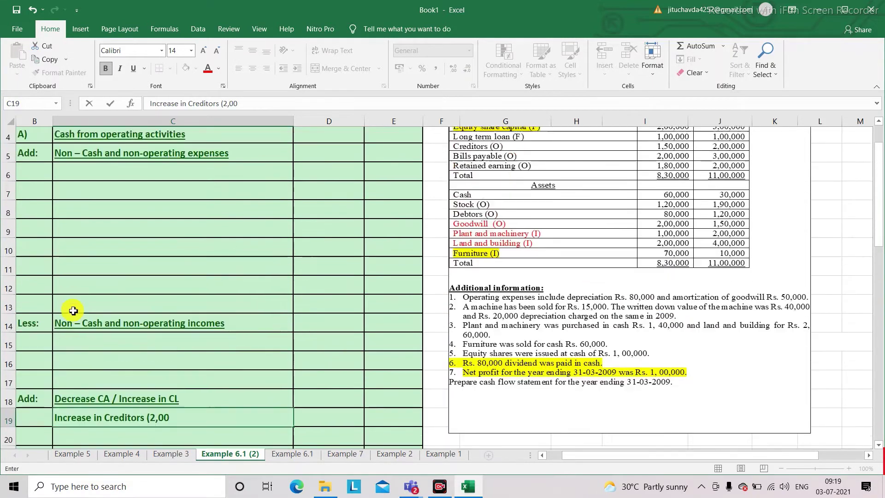
scroll(73, 310, down, 2)
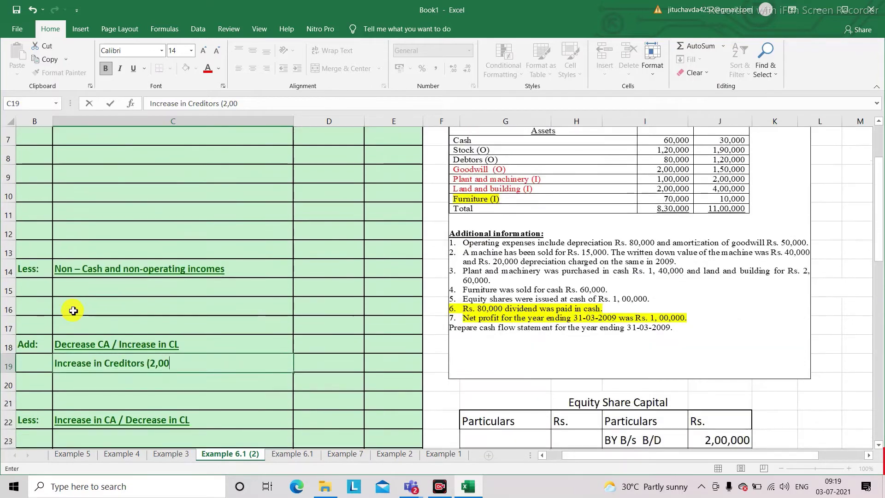
text(,0)
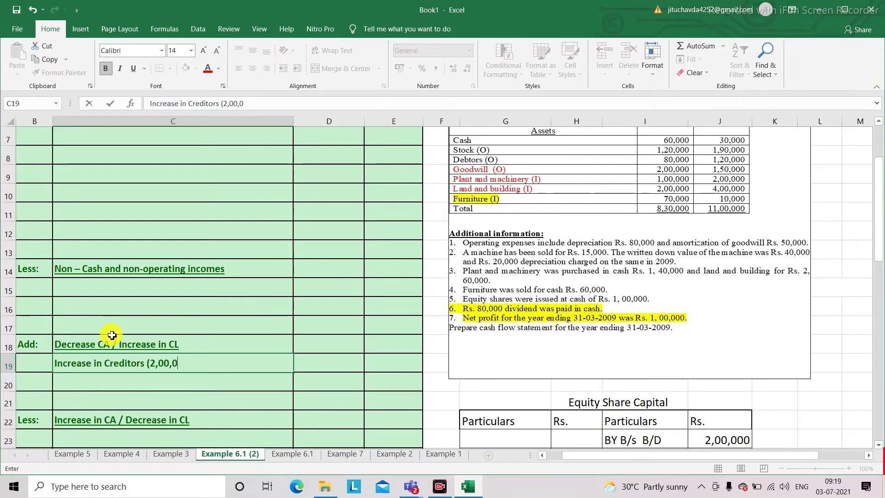
text(00 - 1,50,0)
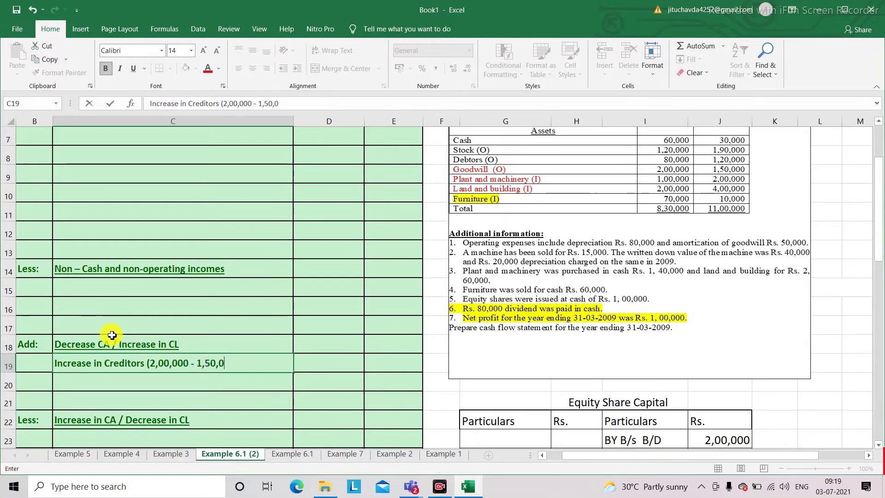
text(00))
key(ctrl+Return)
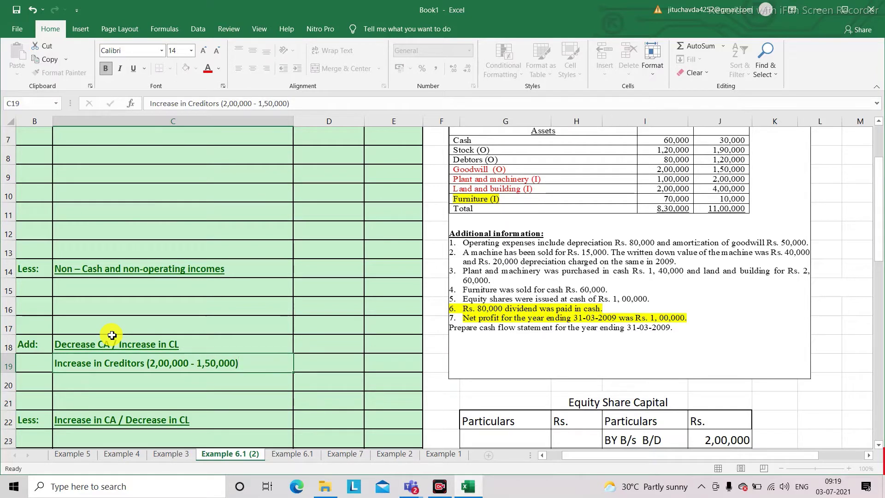
Enter 50,000 in D19 as the amount for the increase in creditors.
key(Right)
text(50,000)
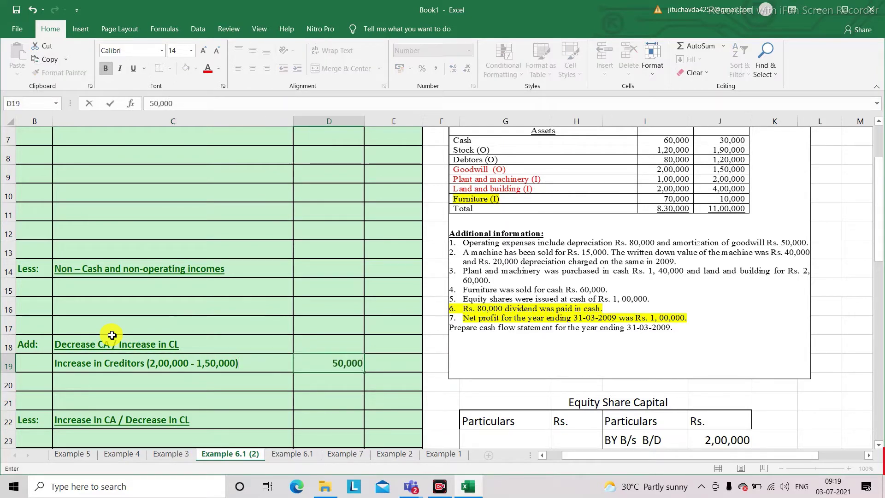
key(Return)
scroll(441, 282, up, 2)
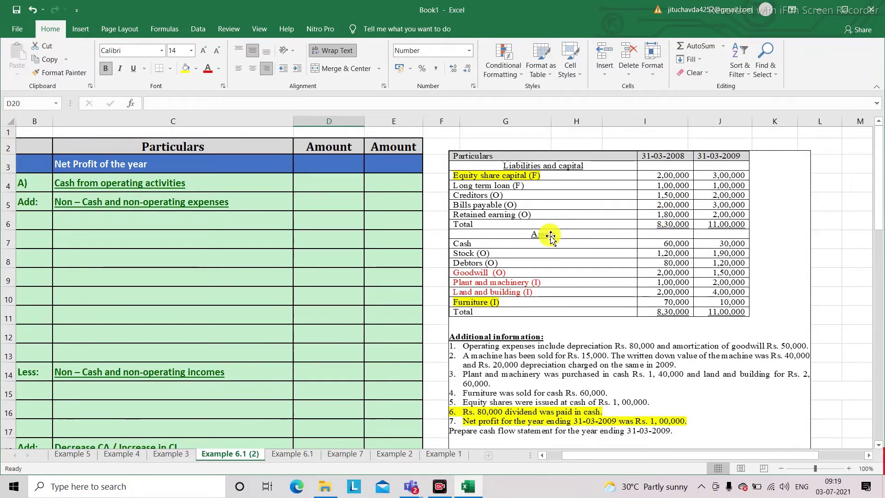
scroll(256, 285, down, 4)
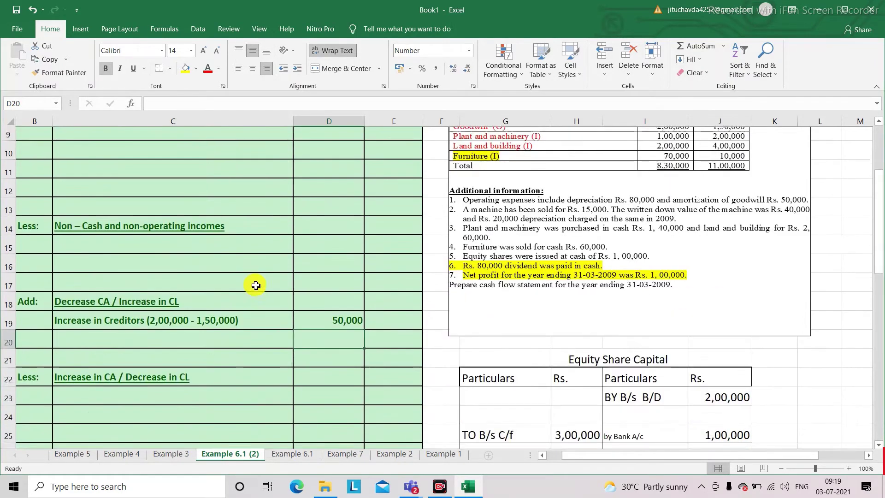
Enter "Increase in BP" in C20 under Decrease CA / Increase in CL, with 1,00,000 as its amount in D20.
click(83, 272)
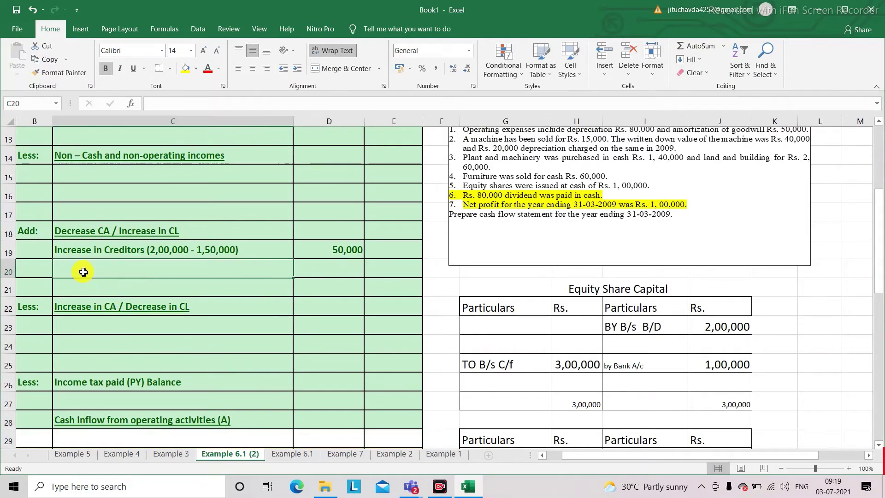
text(Incre)
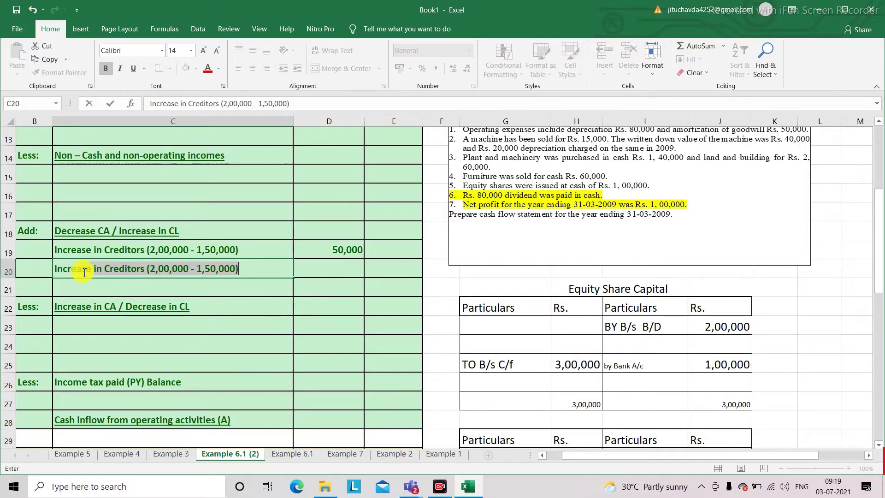
text(ase in BP)
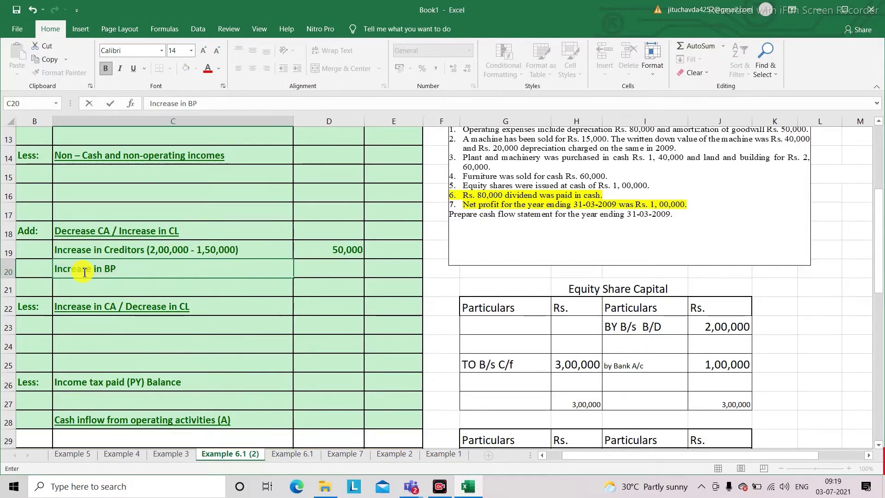
key(Tab)
text(1)
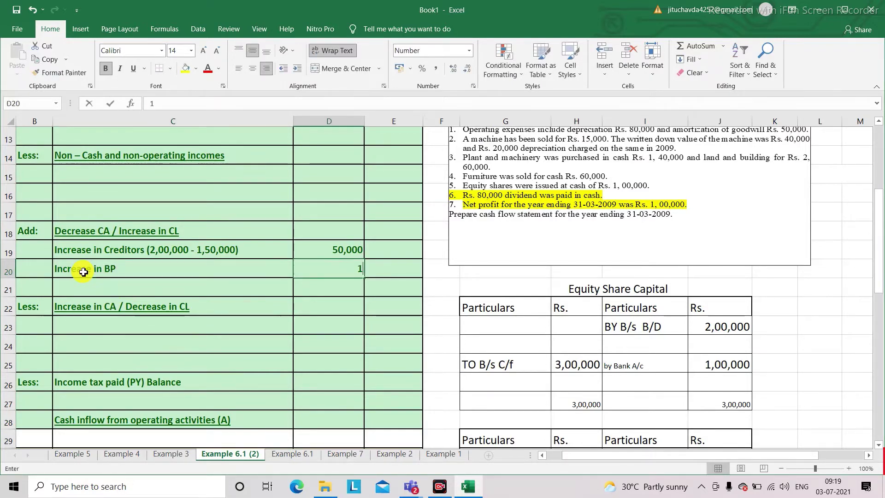
text(,00,000)
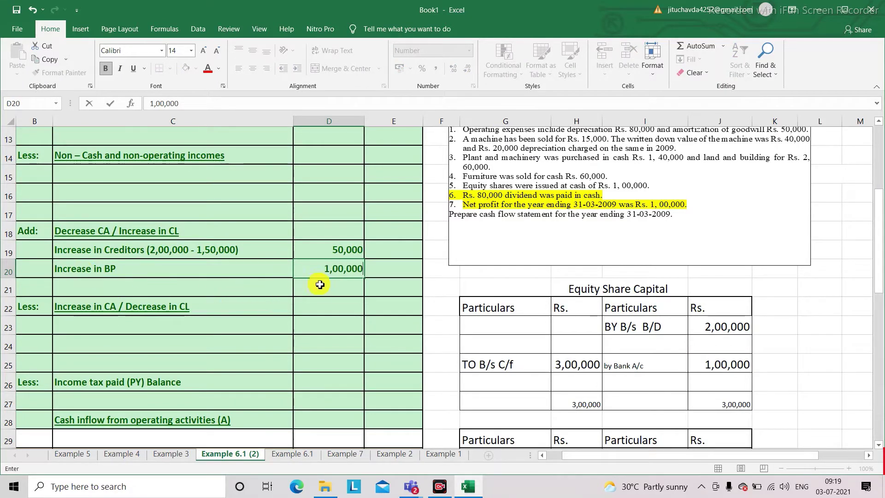
key(Return)
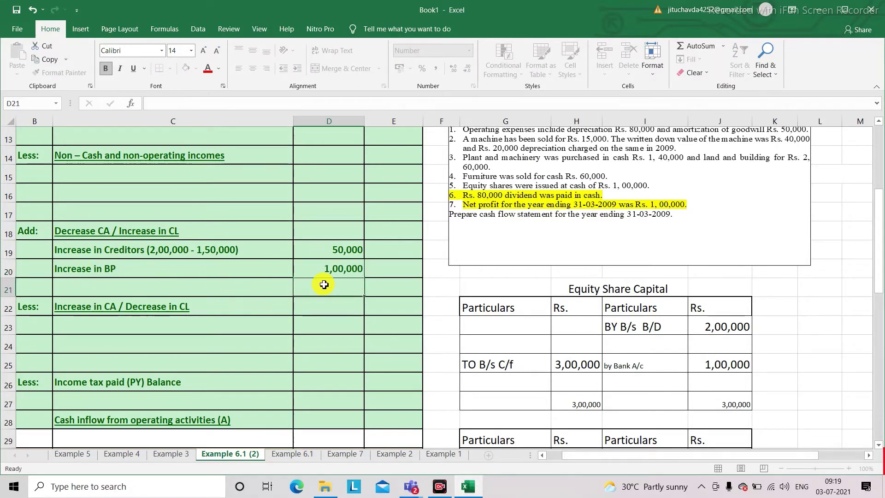
Add the working-note labels "Profit" in C52, "RE" in C54 and "Dividend" in C55 below the cash flow statement.
scroll(323, 285, up, 2)
scroll(324, 284, up, 2)
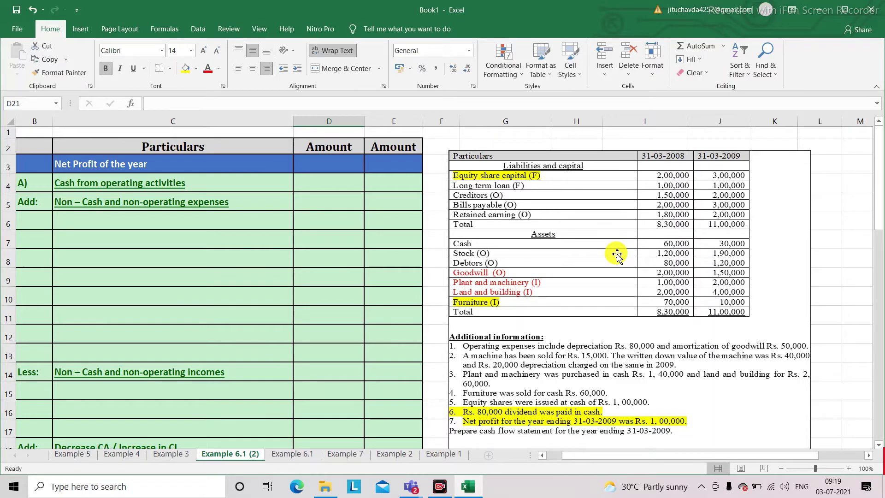
scroll(616, 254, down, 4)
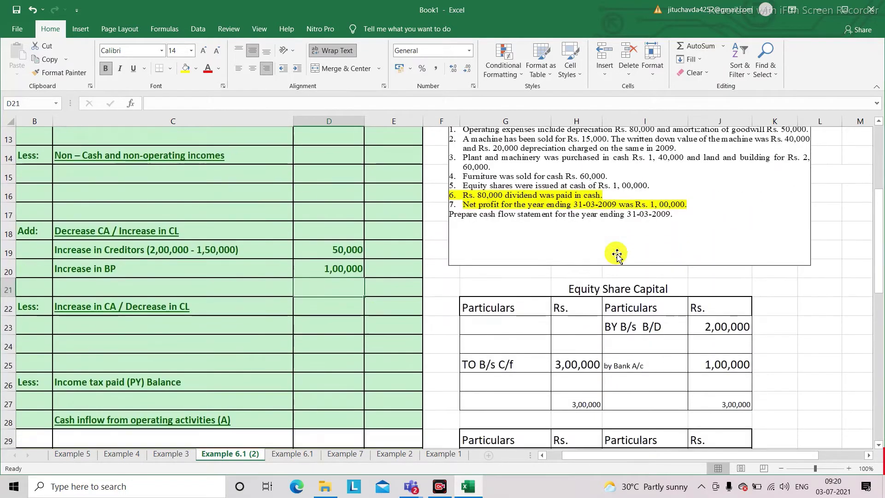
scroll(711, 318, down, 8)
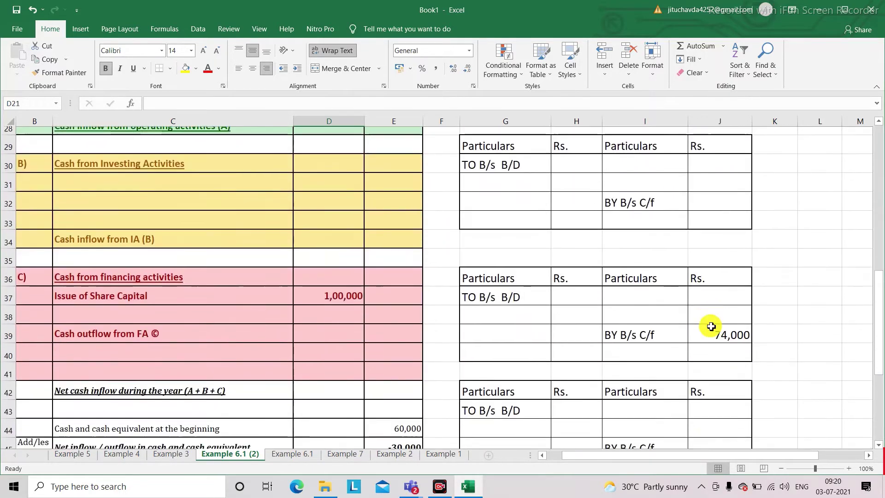
scroll(711, 327, down, 4)
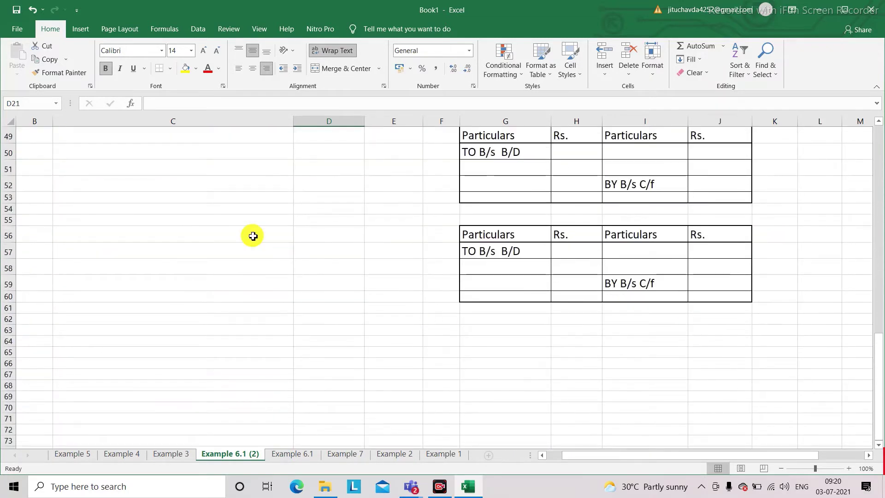
click(186, 183)
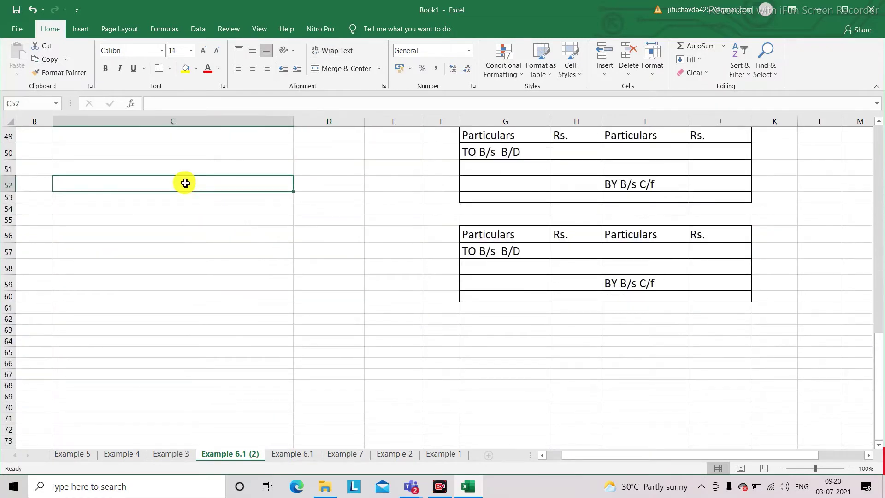
text(Profit)
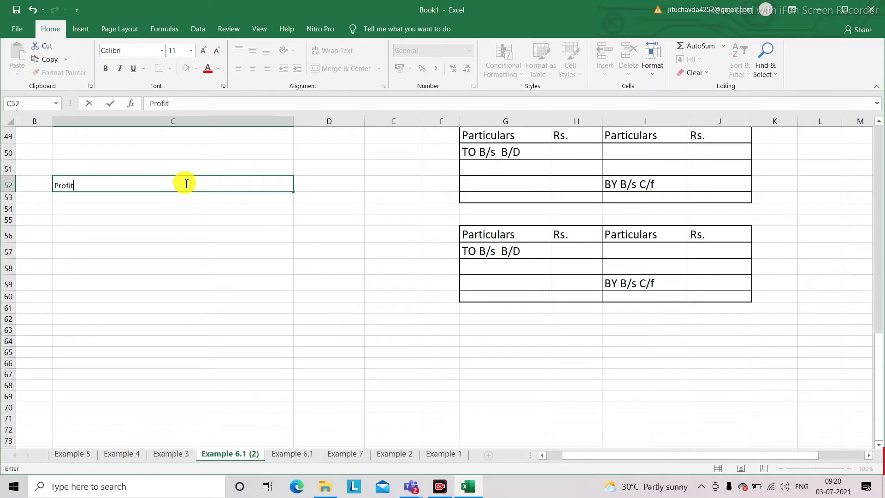
click(75, 213)
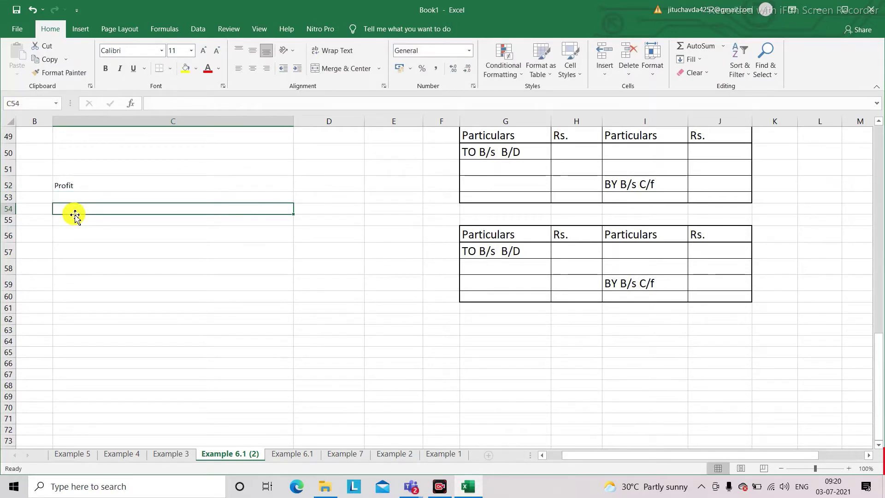
text(RE)
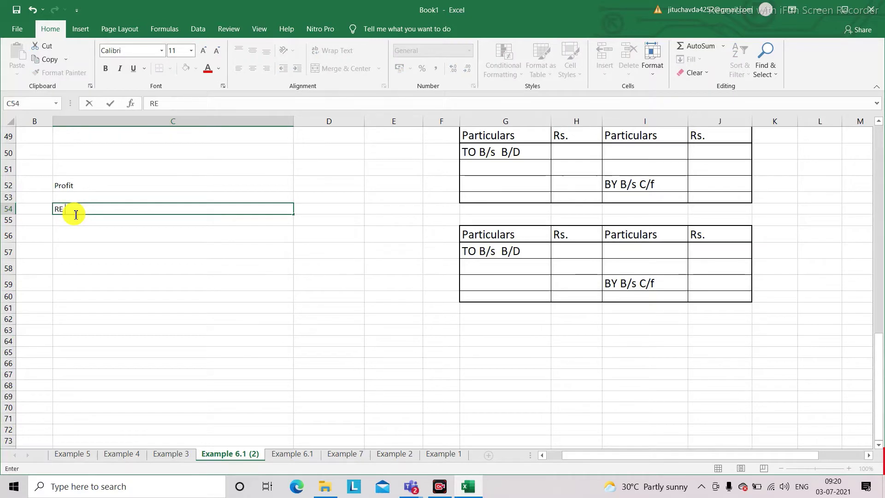
key(Tab)
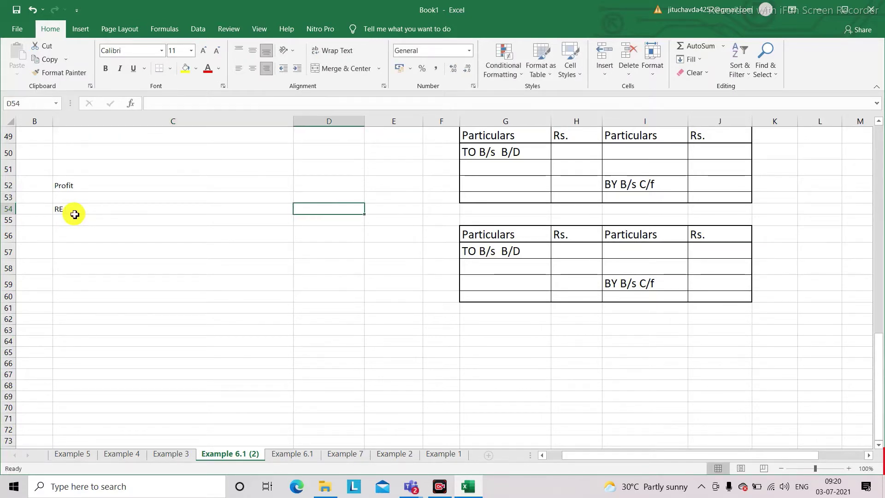
click(76, 217)
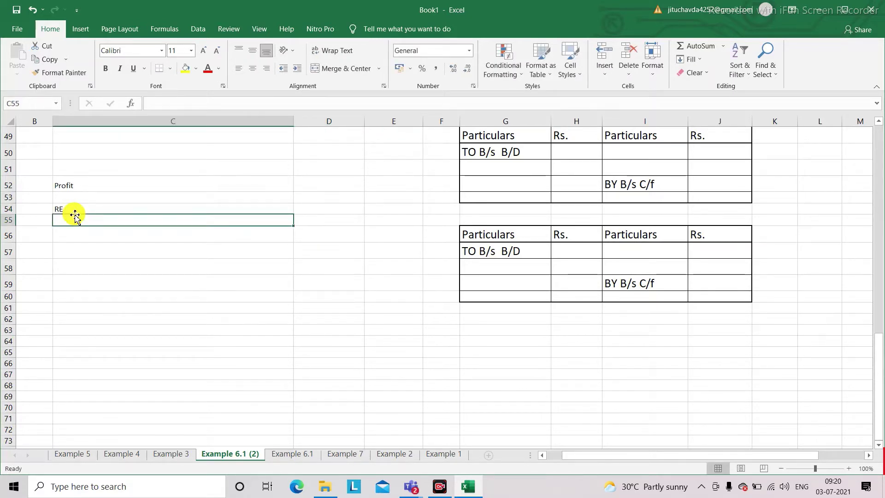
text(Dividend)
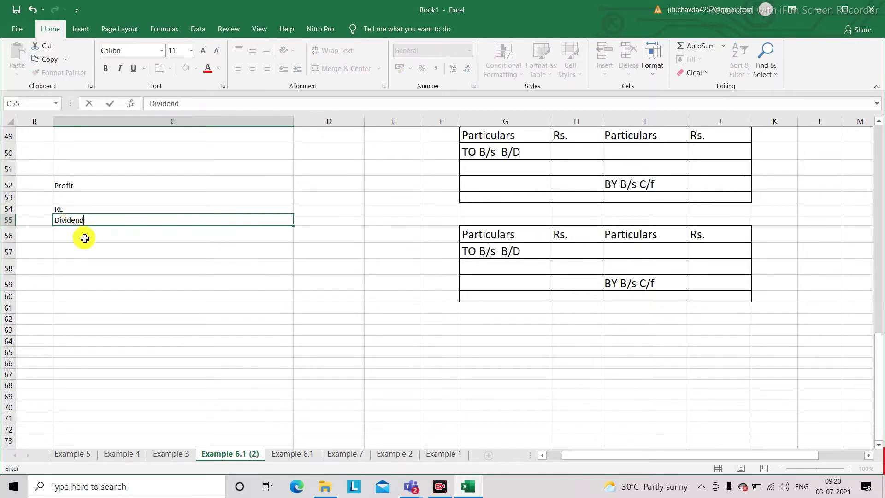
click(84, 238)
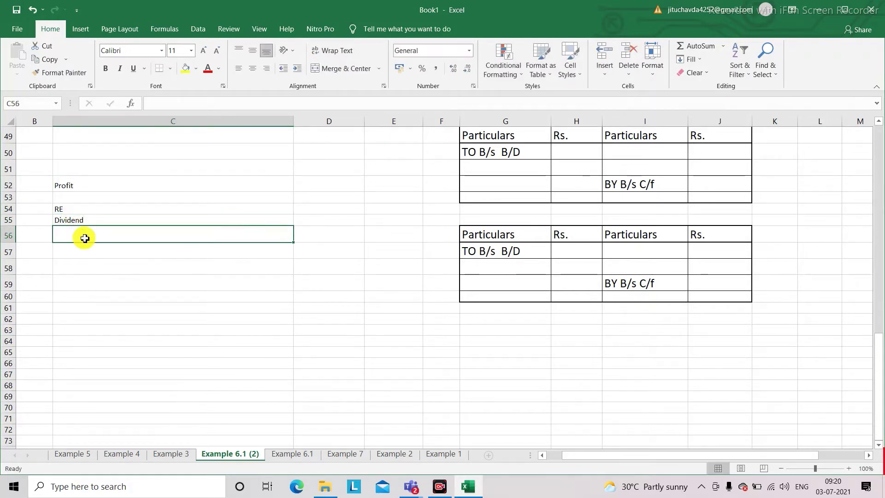
click(40, 221)
text(+)
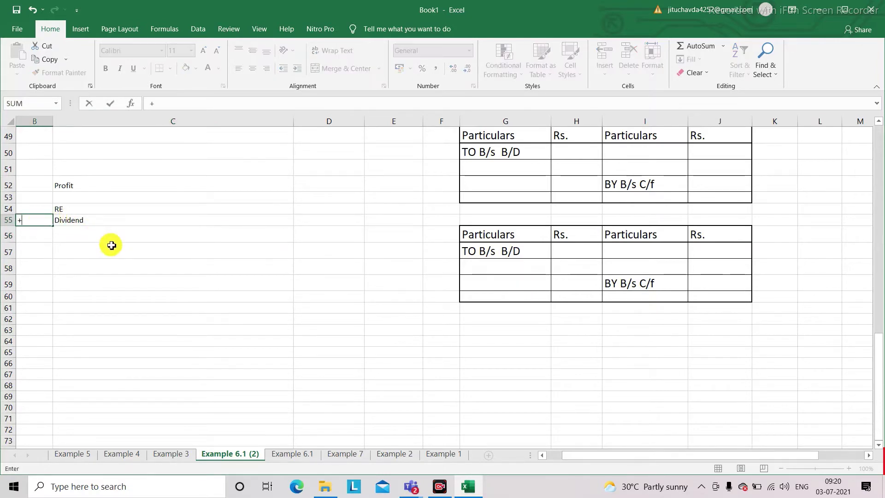
click(88, 239)
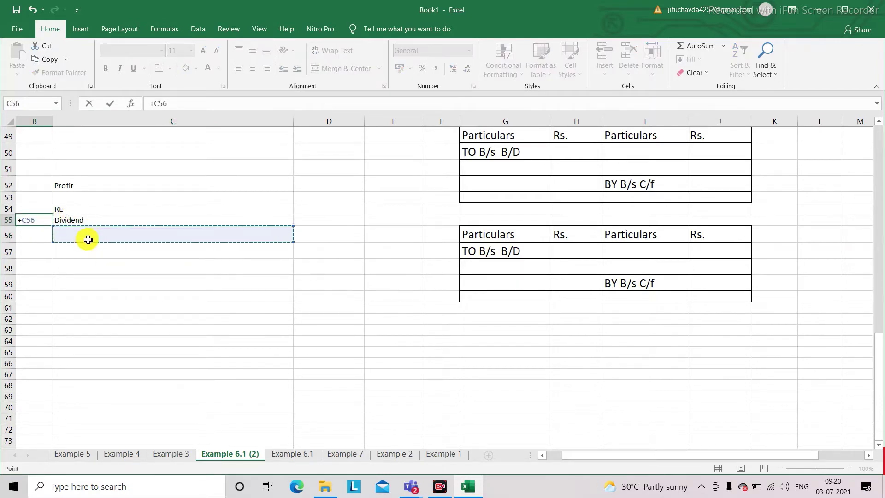
key(BackSpace)
key(BackSpace)
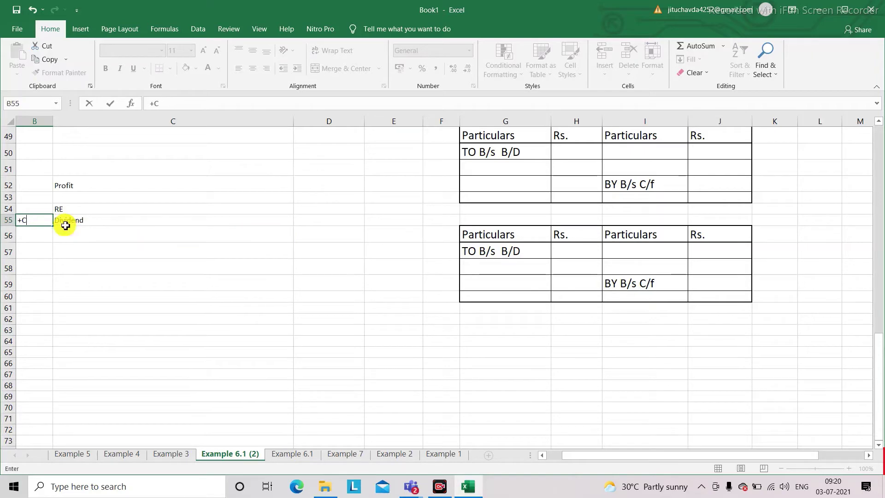
key(BackSpace)
key(BackSpace)
click(79, 241)
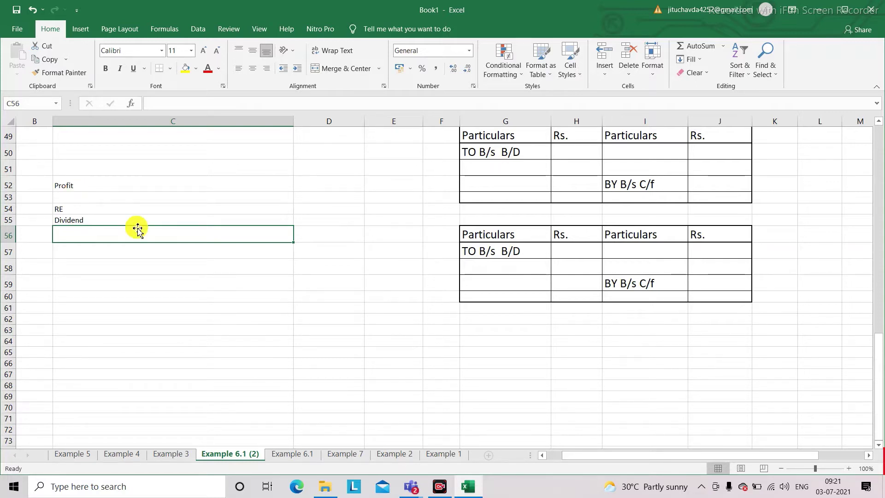
Examine the retained earning figures for both years and the additional information on dividend and net profit.
scroll(137, 229, up, 4)
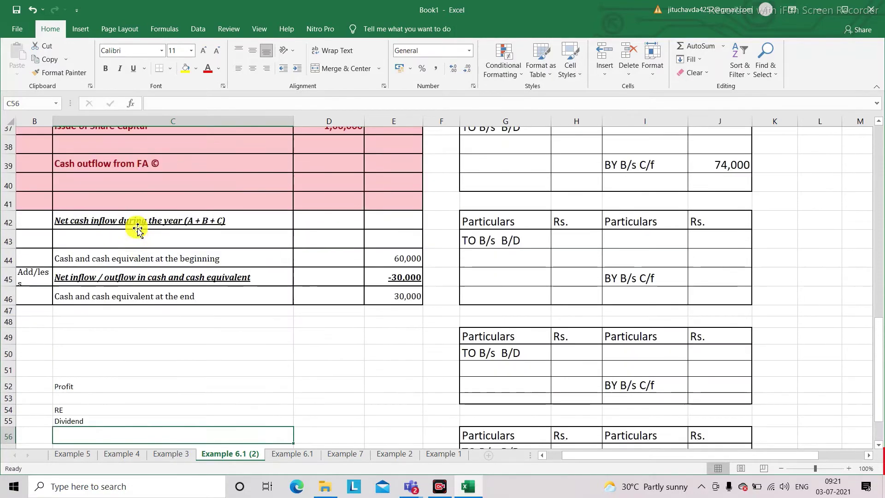
scroll(137, 230, up, 9)
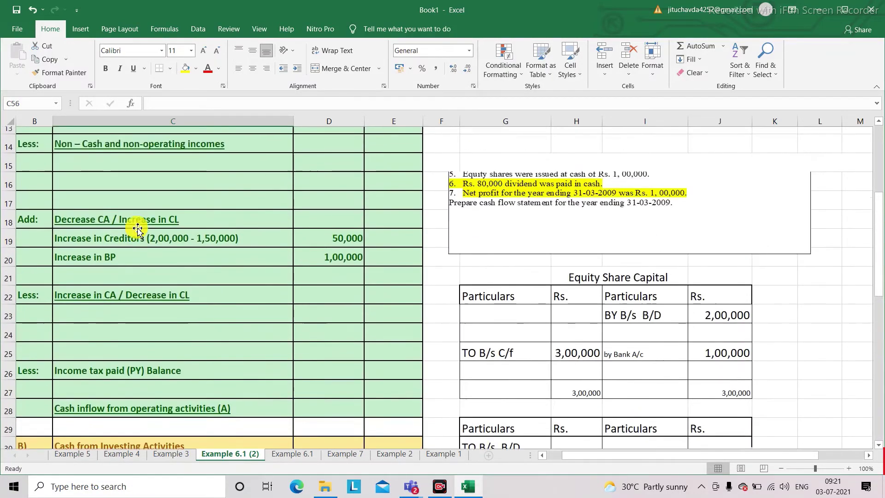
scroll(137, 229, up, 3)
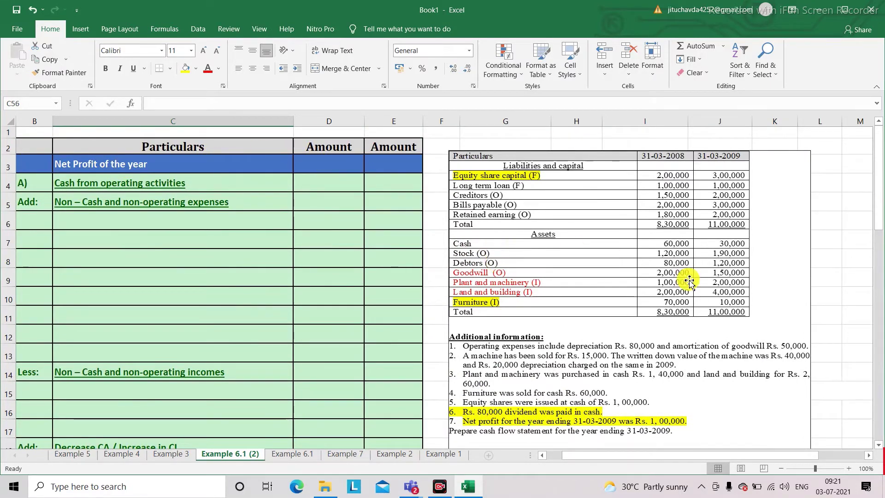
click(853, 299)
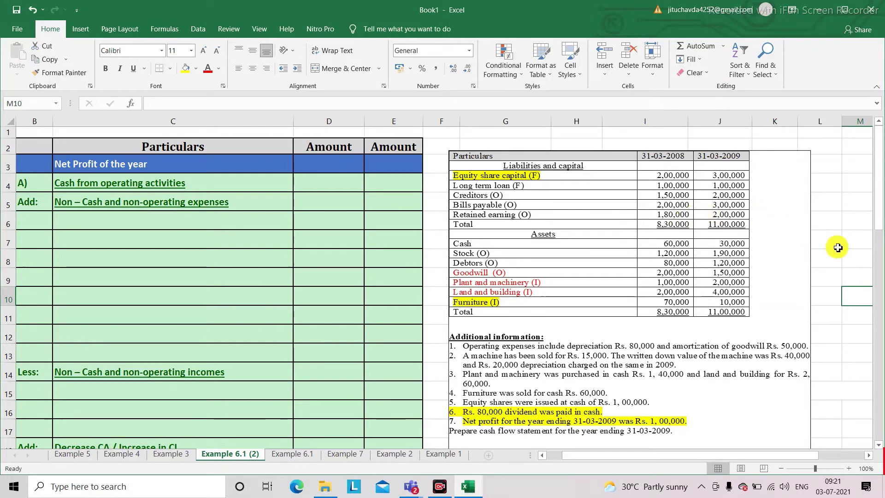
click(854, 257)
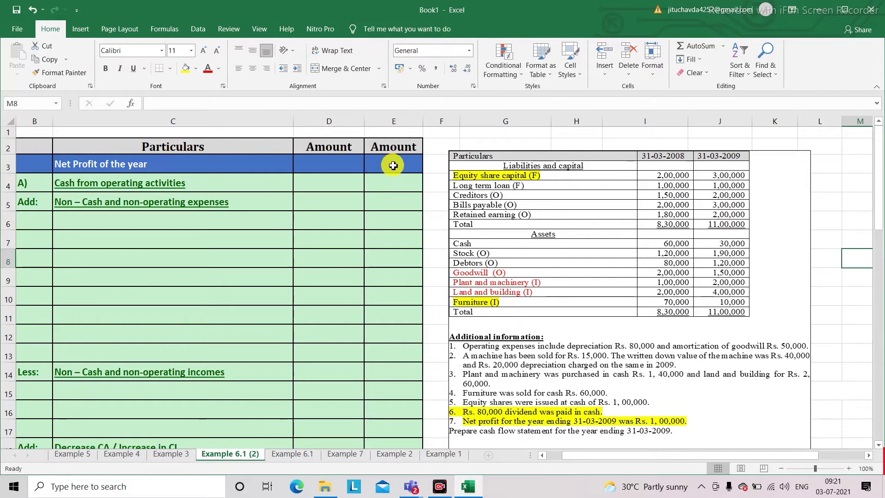
click(863, 312)
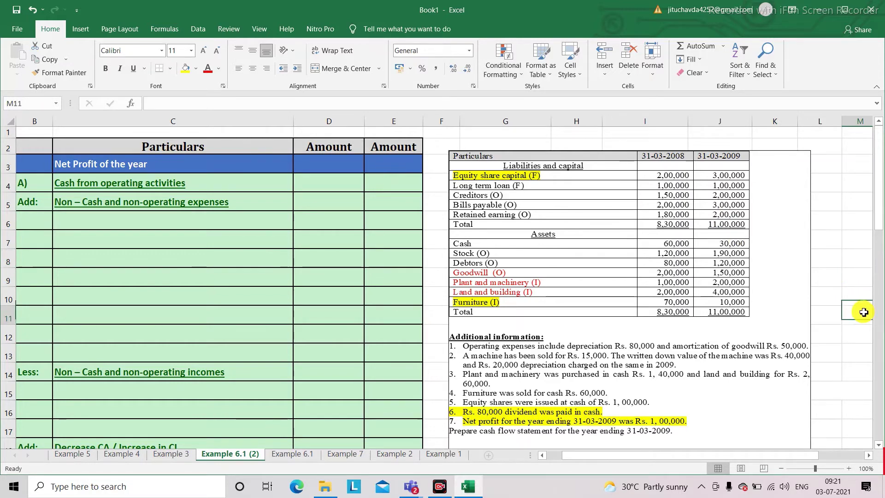
Enter 20,000 for RE in D54 and 80,000 for Dividend in D55 of the working note.
scroll(863, 311, down, 2)
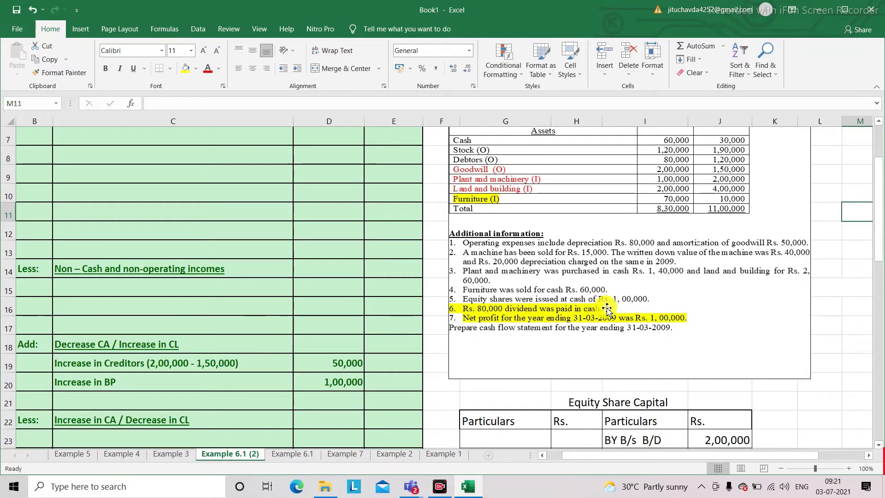
scroll(606, 309, down, 6)
scroll(607, 309, down, 6)
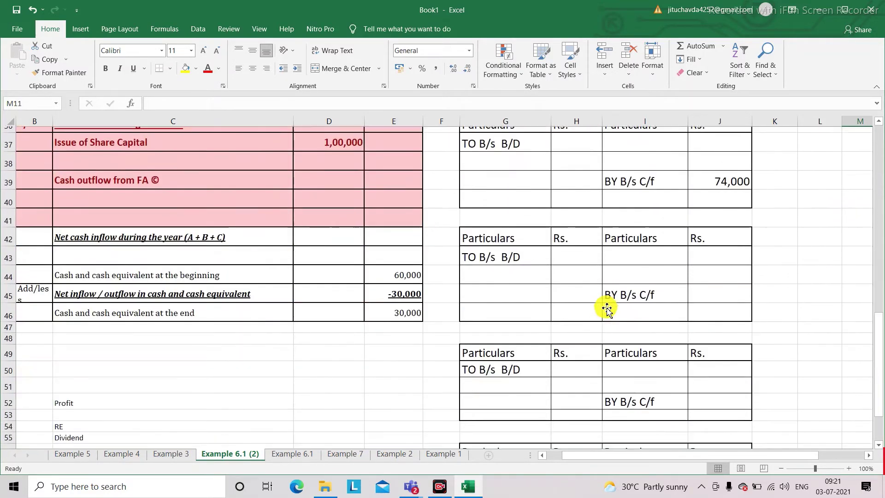
click(334, 308)
text(20,000)
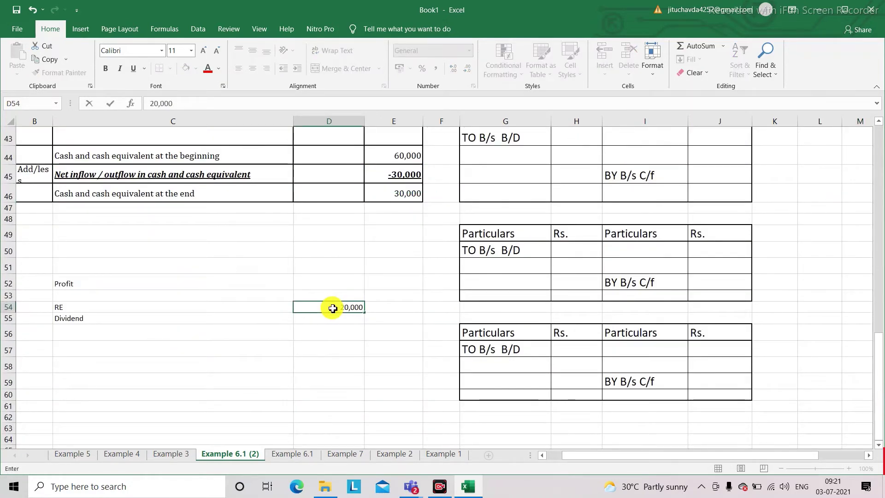
key(Return)
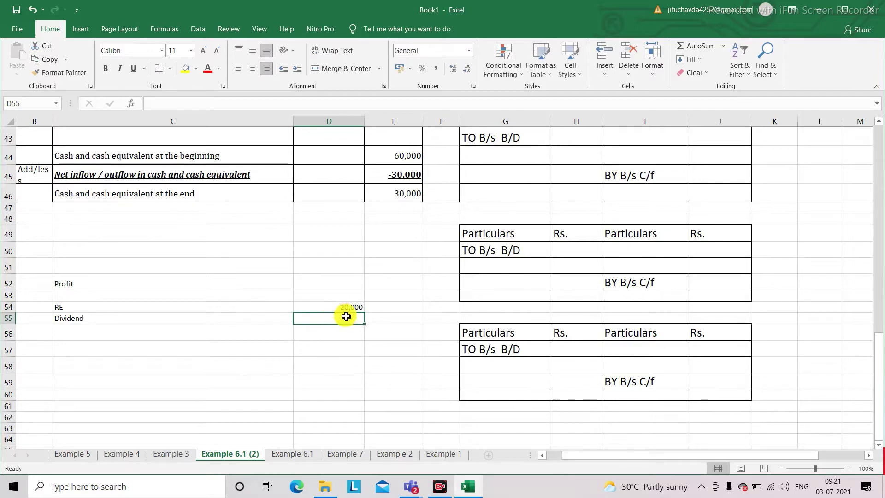
text(80,000)
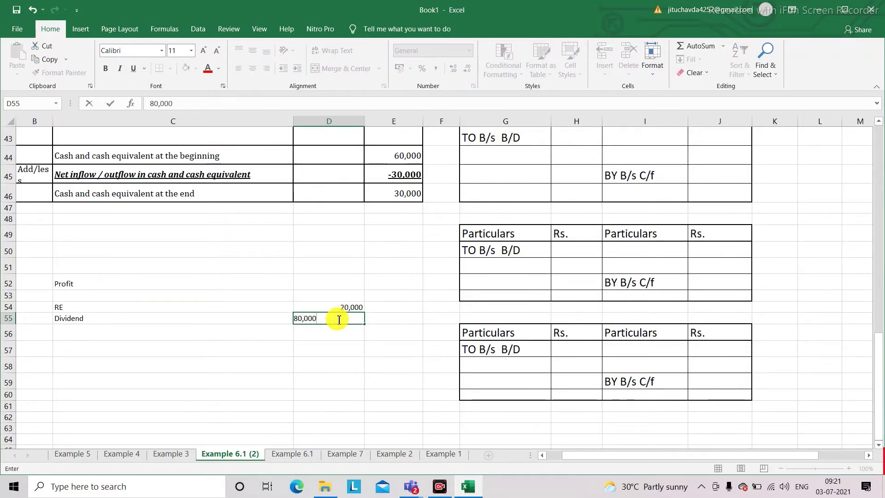
key(Return)
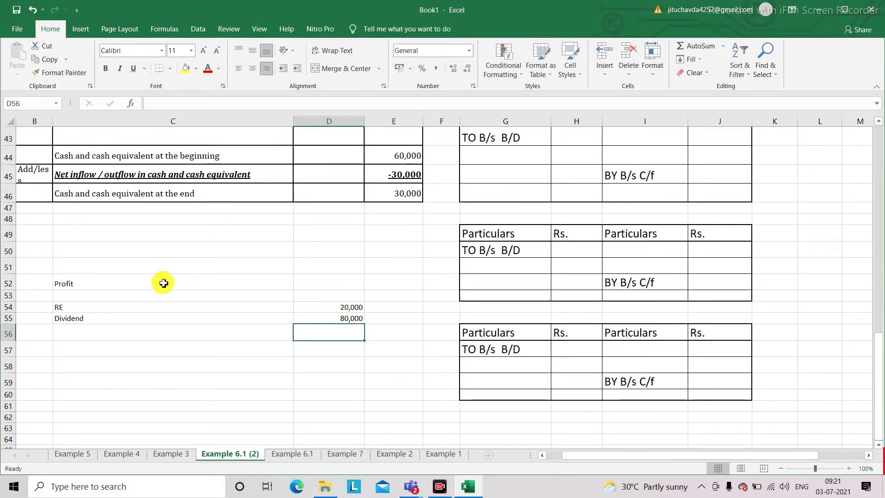
Enter 1,00,000 for Profit in D52 of the working note.
click(324, 282)
text(1)
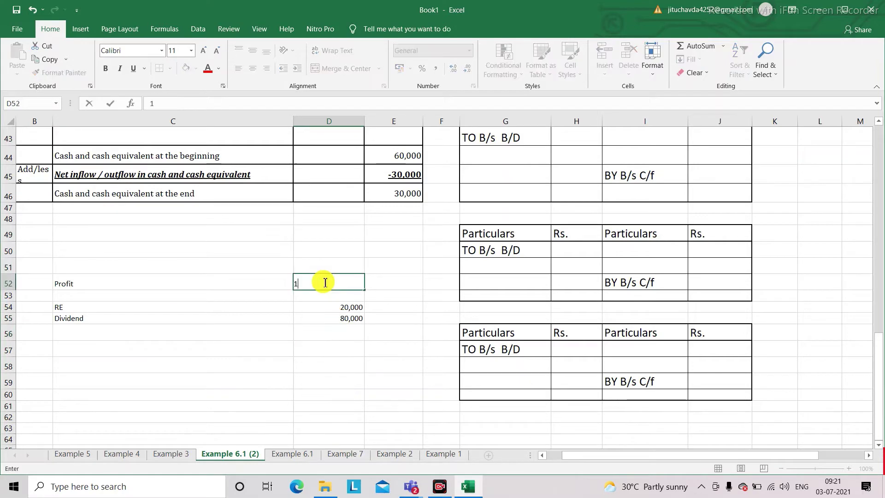
text(,00,00)
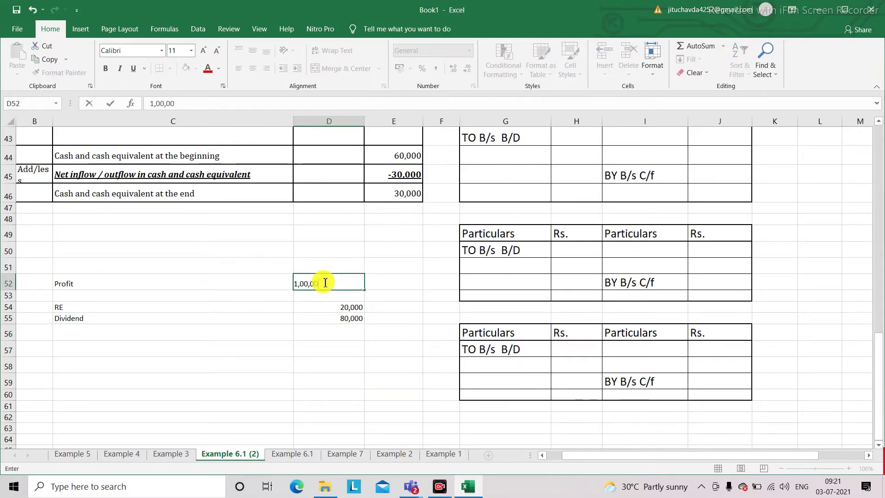
key(Return)
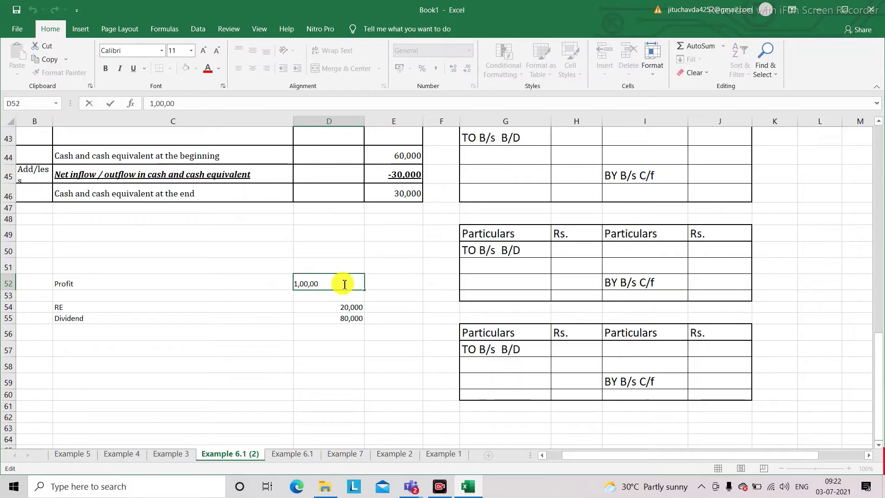
text(0)
key(Return)
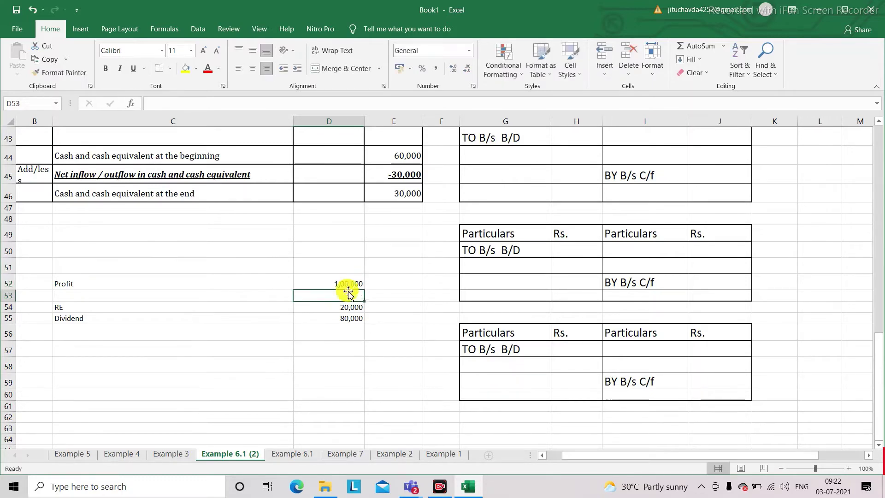
Enter 1,00,000 as the Net Profit of the year in the outer amount column, cell E3.
scroll(352, 311, up, 1)
scroll(351, 310, up, 7)
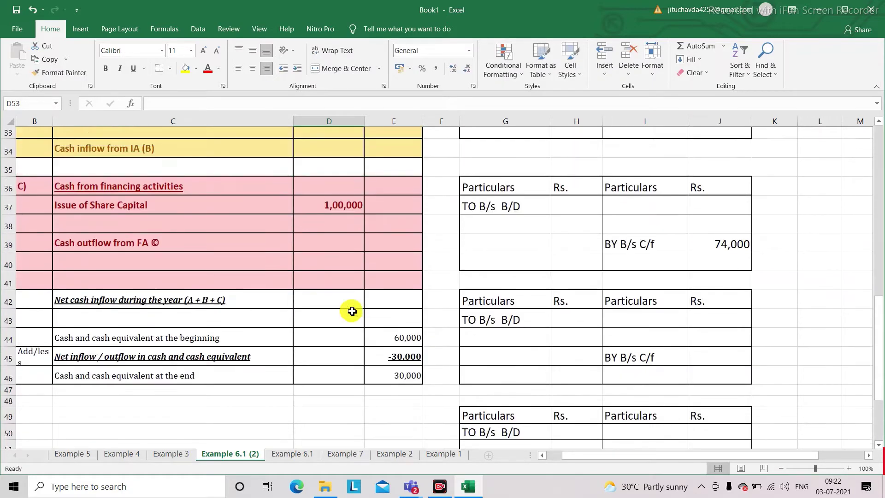
scroll(351, 310, up, 4)
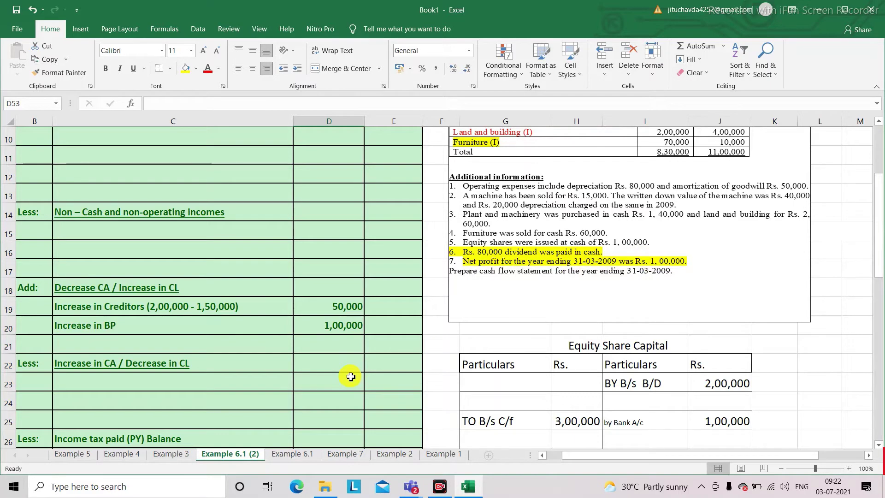
scroll(350, 375, up, 3)
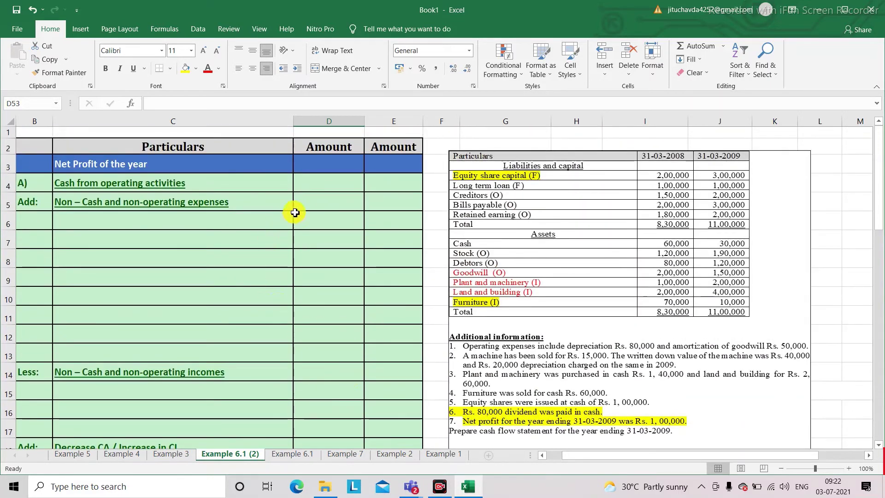
click(381, 165)
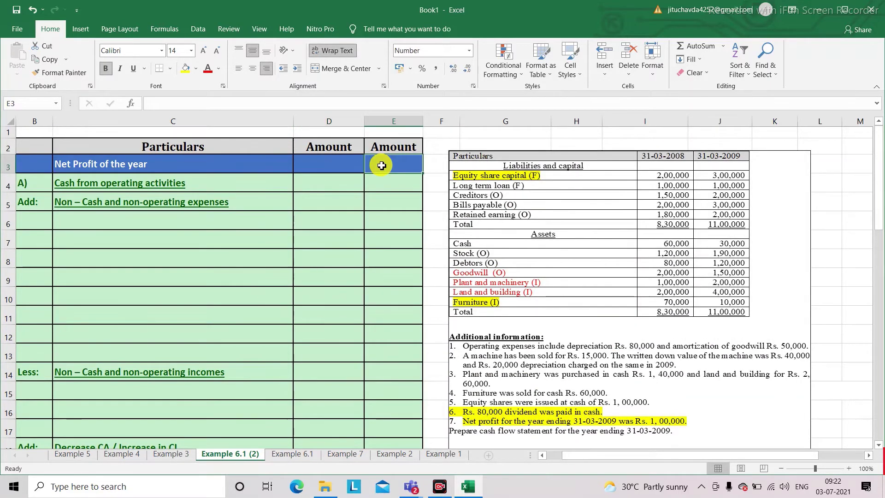
text(1,00,000)
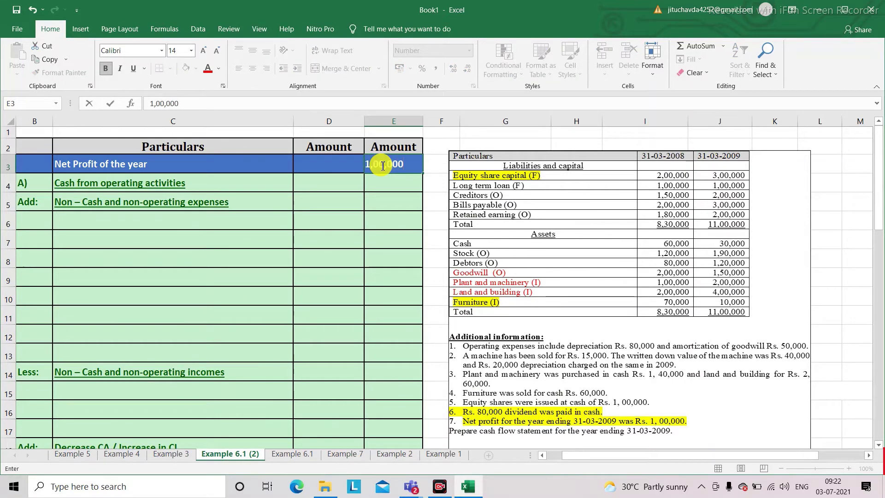
key(Return)
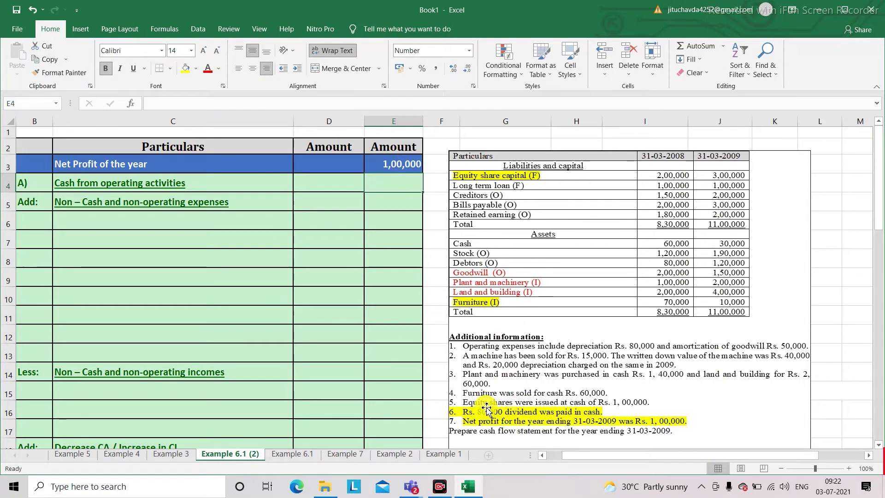
click(377, 352)
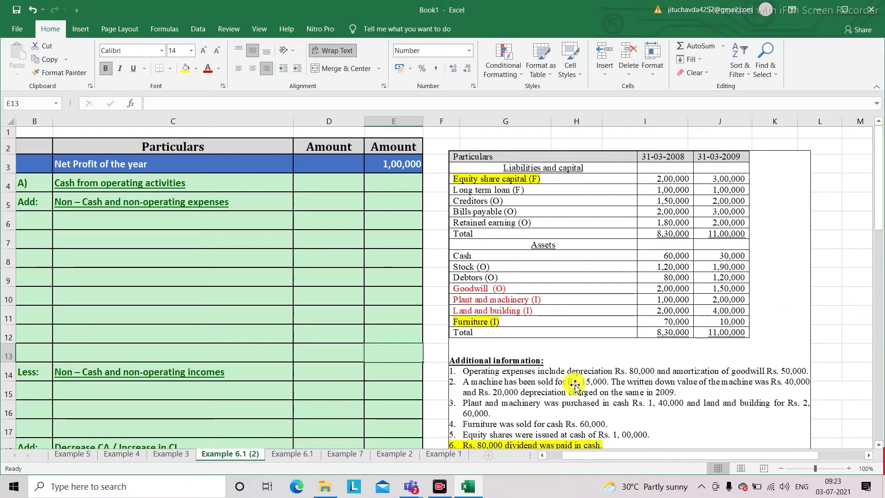
Extend the net profit label in C3 with the breakdown "(80,000 + 20,000)".
scroll(575, 385, down, 2)
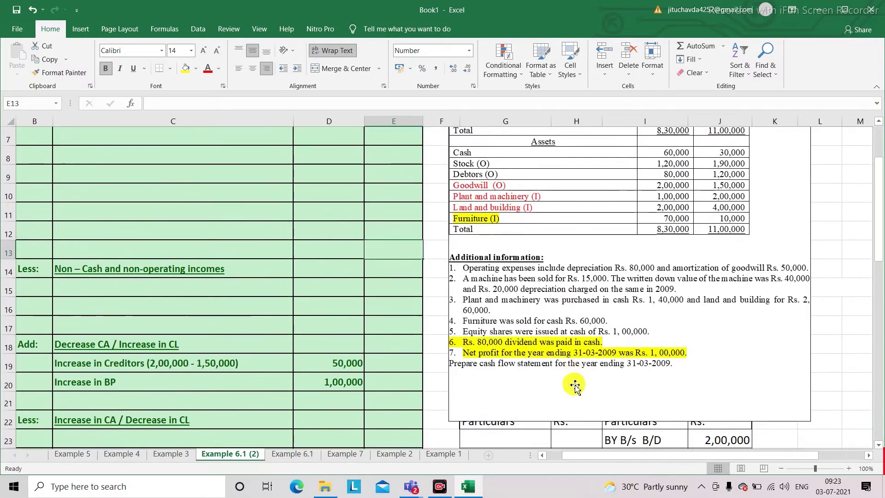
scroll(574, 385, up, 2)
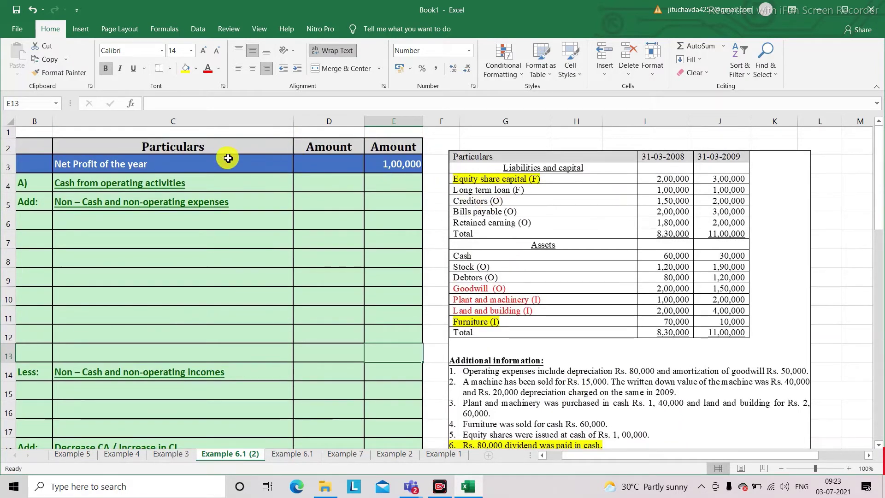
double_click(167, 167)
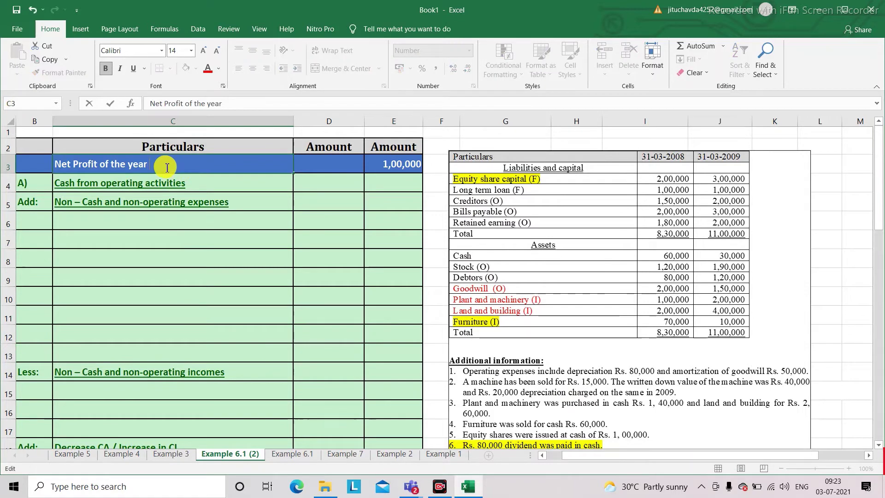
text((80,000 +)
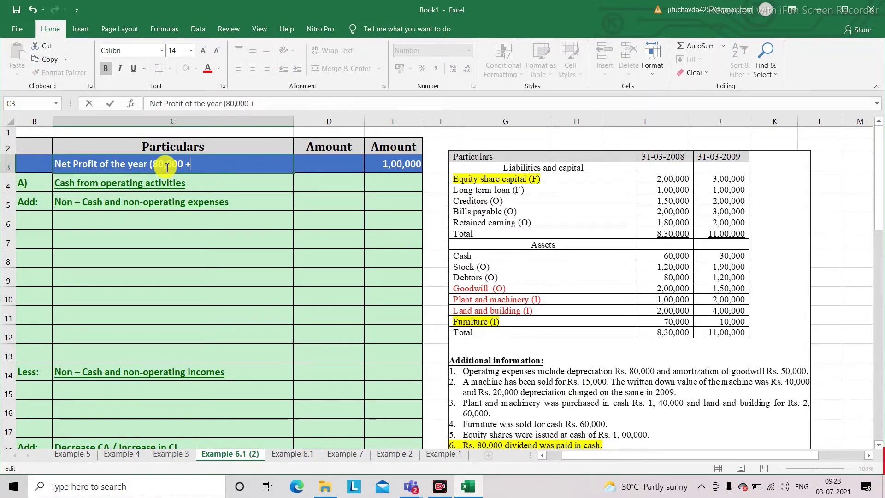
text( 20,000)
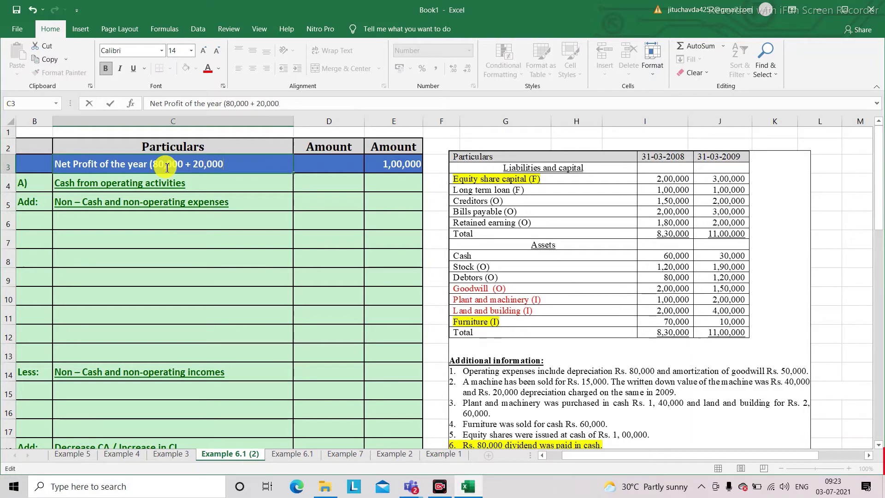
key(Return)
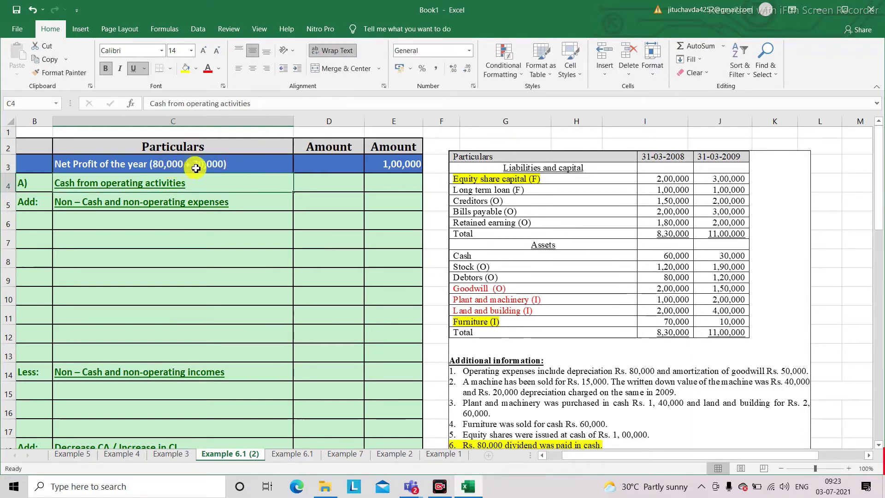
Append the reference "Adj. 7" to the end of the net profit label in C3.
double_click(237, 167)
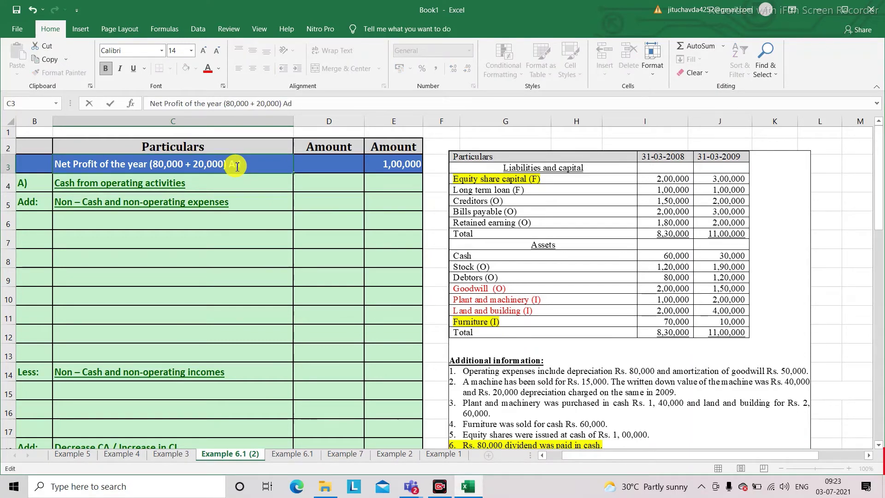
text(Adh)
text(j.)
key(Home)
text(7)
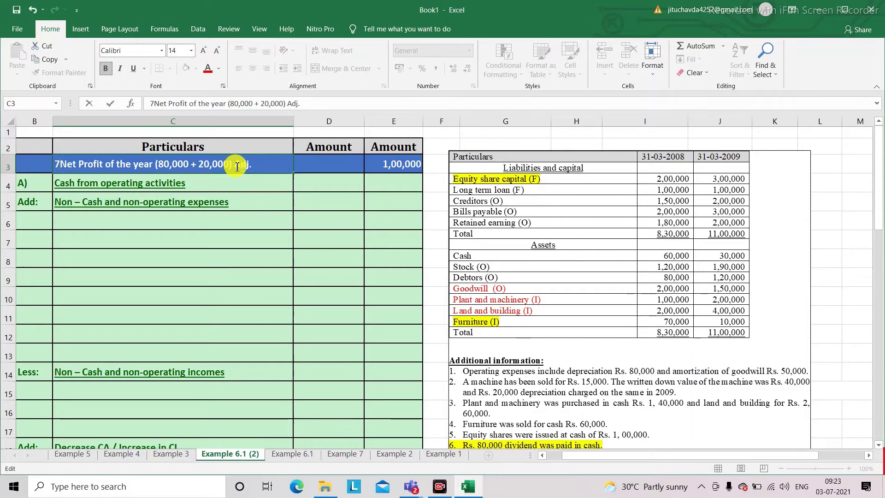
click(266, 166)
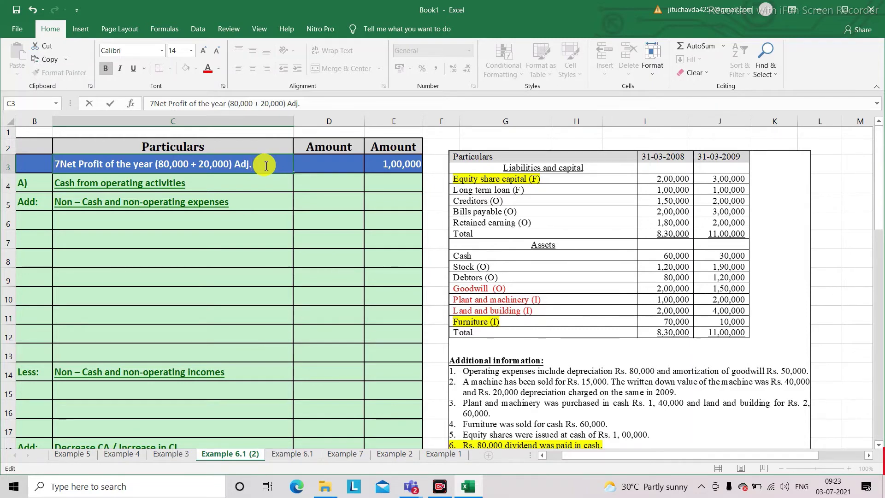
text(7)
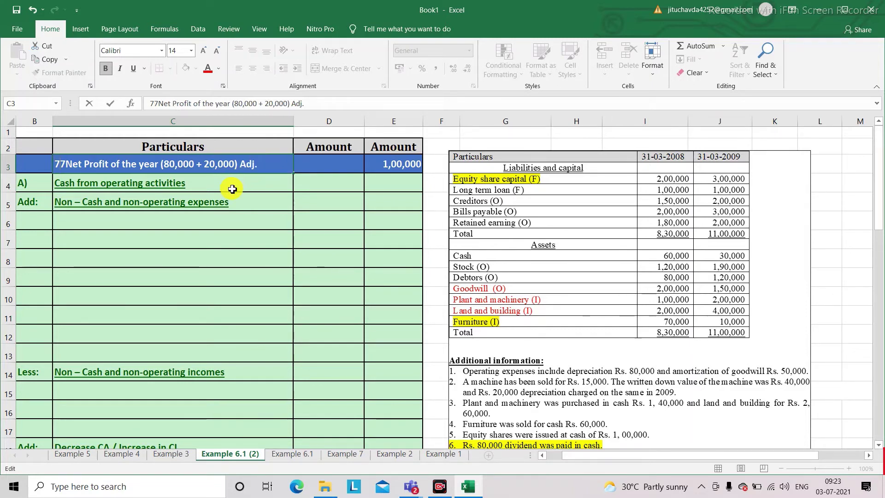
key(BackSpace)
key(BackSpace)
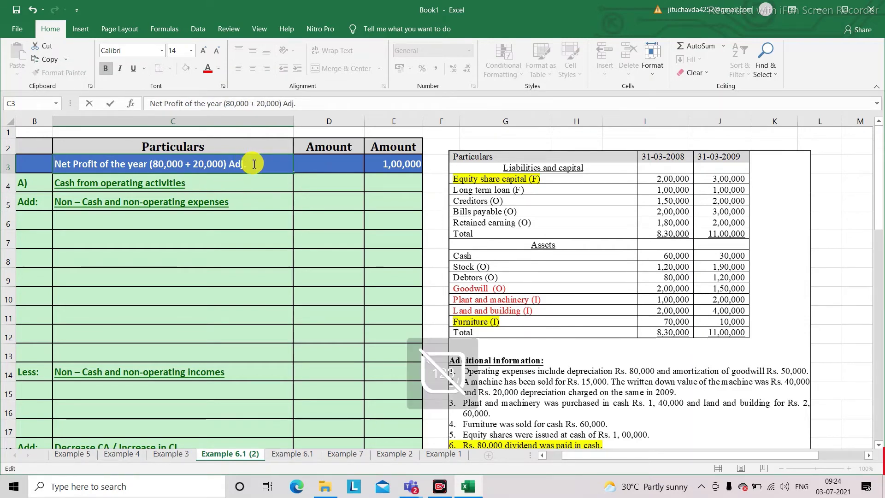
text(7)
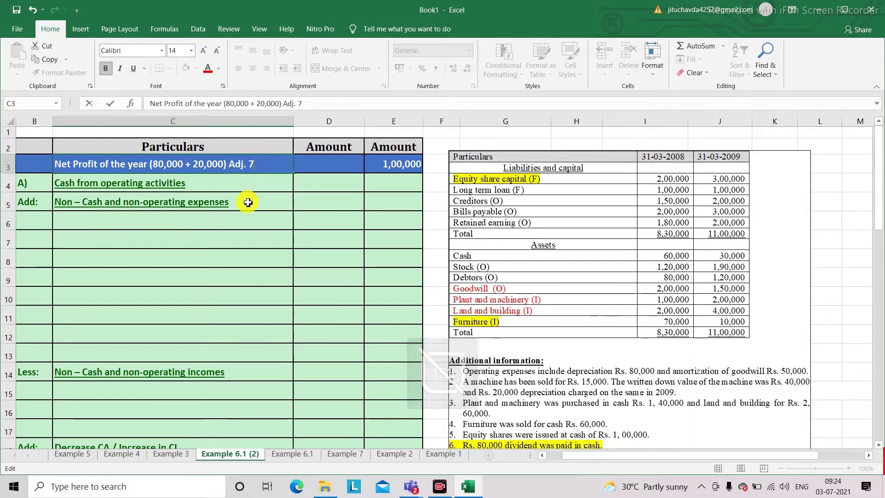
click(248, 203)
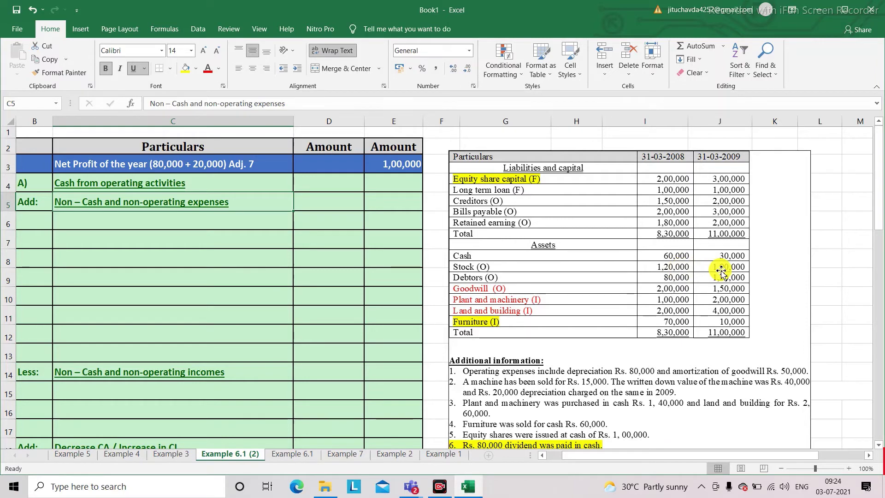
Enter "Increase in Stock" in C23 under Increase CA / Decrease in CL, with 70,000 as its amount in D23.
scroll(77, 343, down, 2)
scroll(76, 343, down, 1)
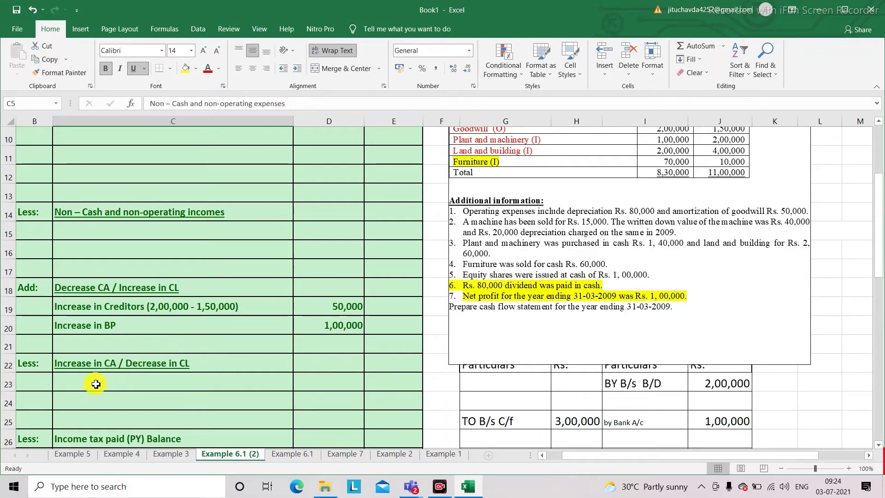
click(107, 376)
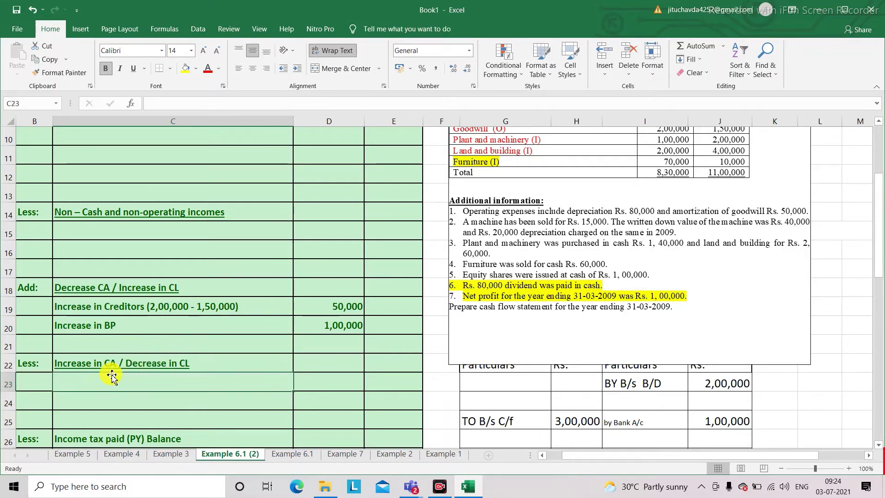
text(Inc)
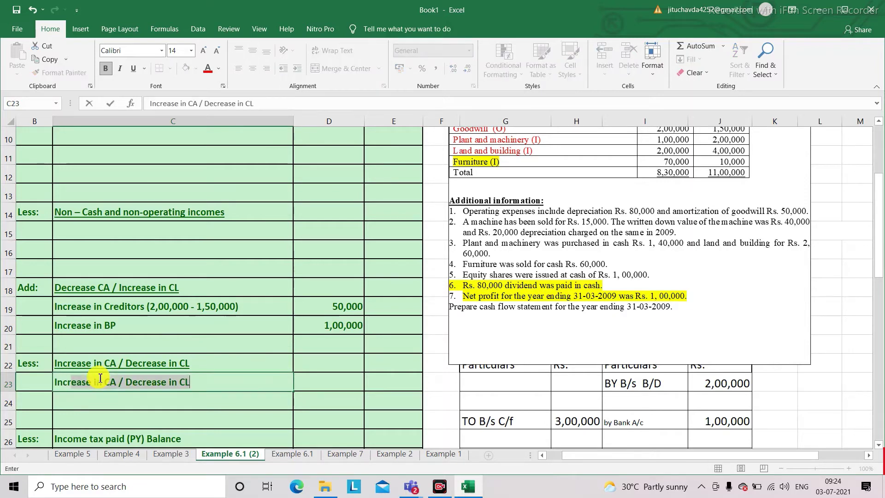
text(rease in Stock)
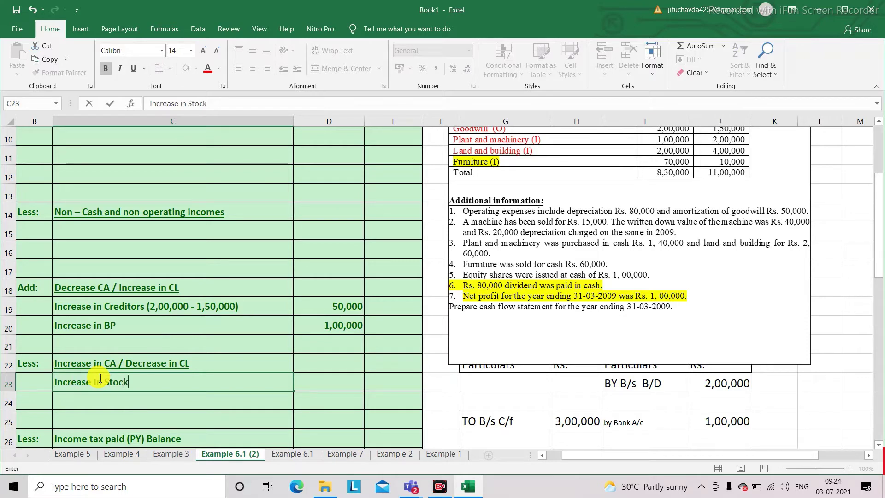
key(Tab)
text(70,000)
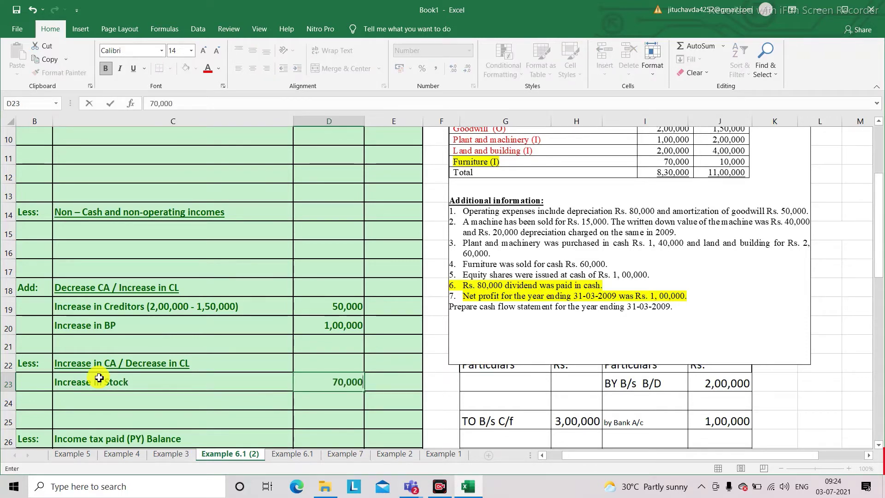
key(Return)
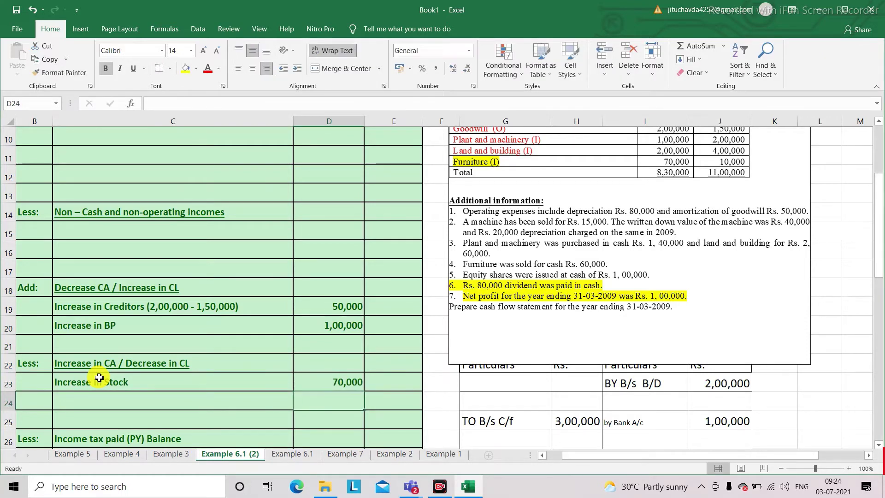
Enter "Increase in Debtors" in C24 under Increase CA / Decrease in CL, with 40,000 as its amount in D24.
scroll(196, 331, up, 3)
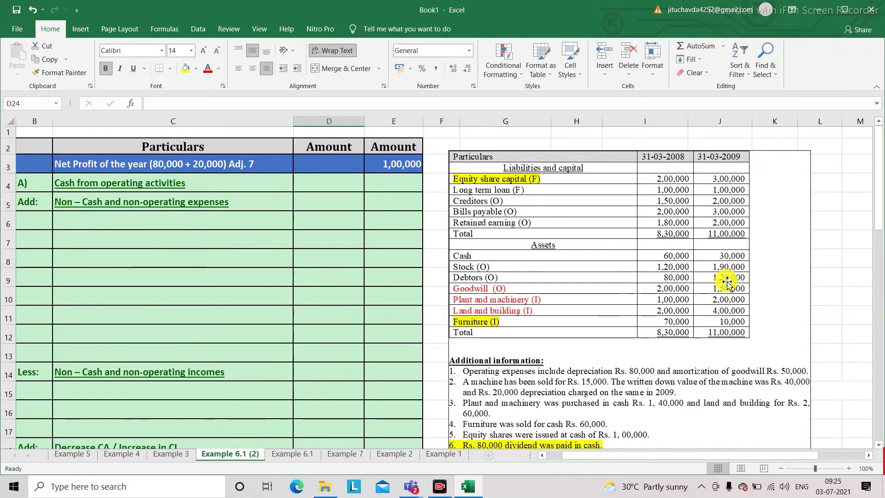
scroll(232, 370, down, 1)
scroll(232, 372, down, 4)
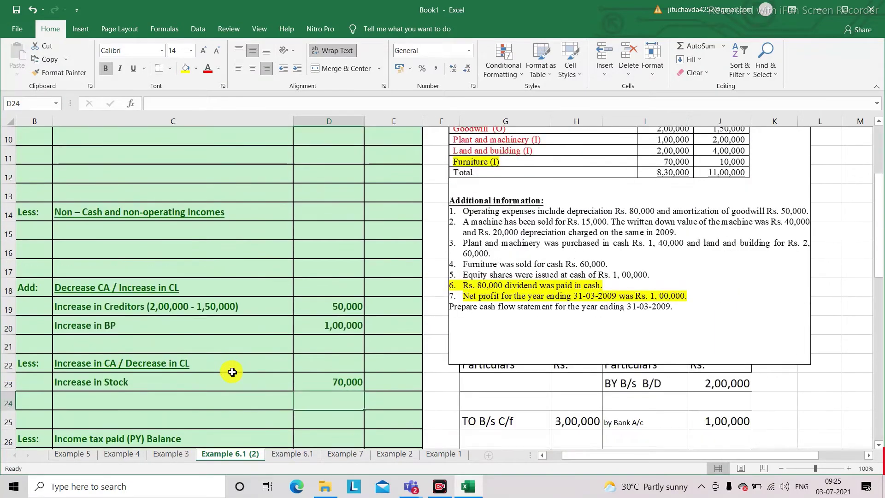
click(64, 287)
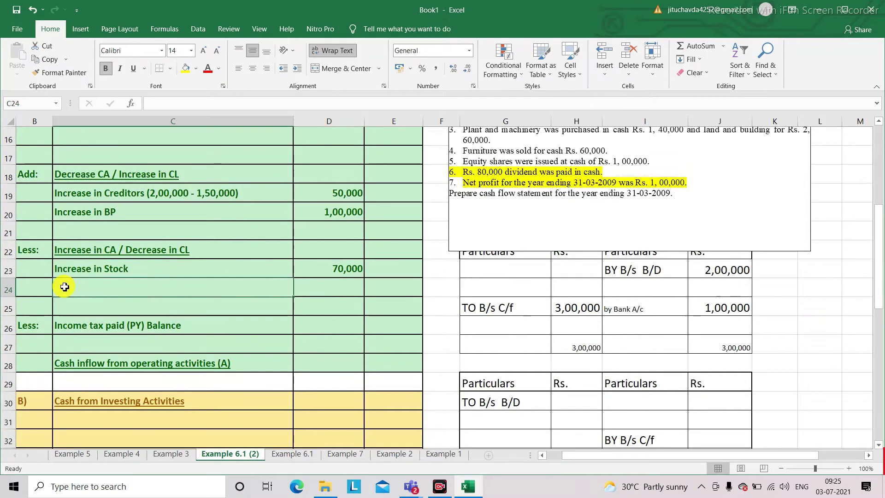
text(In)
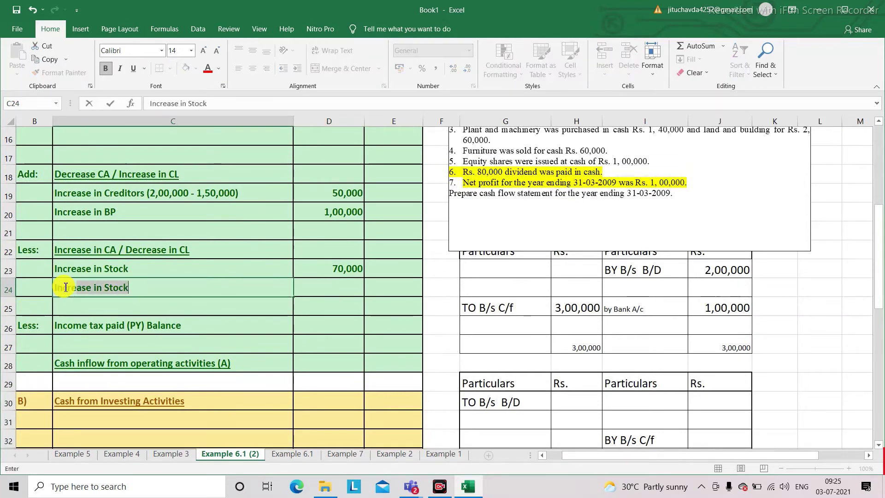
text(crease in Debtors)
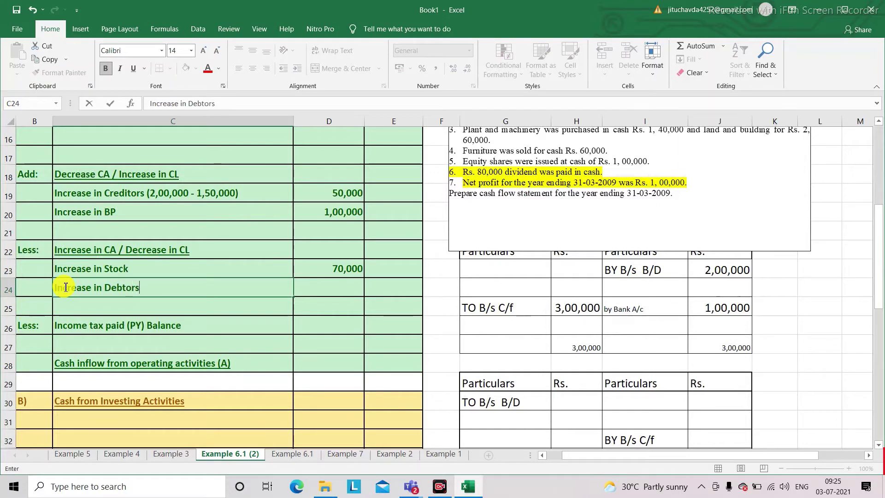
key(Tab)
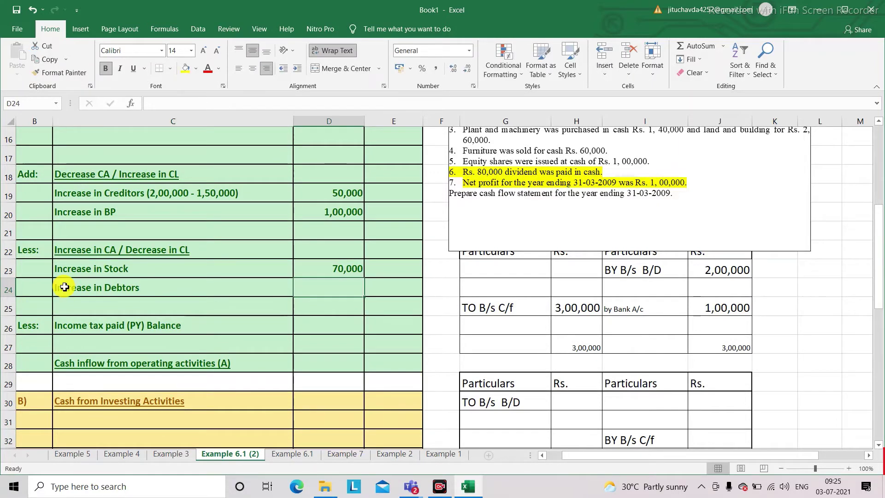
text(40,000)
key(Return)
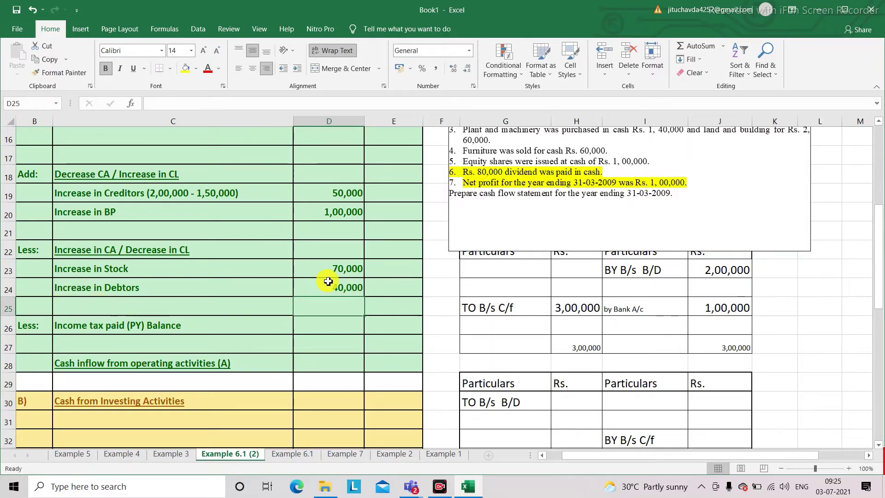
Title the blank ledger account below the share capital account "Goodwill" in cell H28.
scroll(328, 282, up, 1)
scroll(328, 281, up, 2)
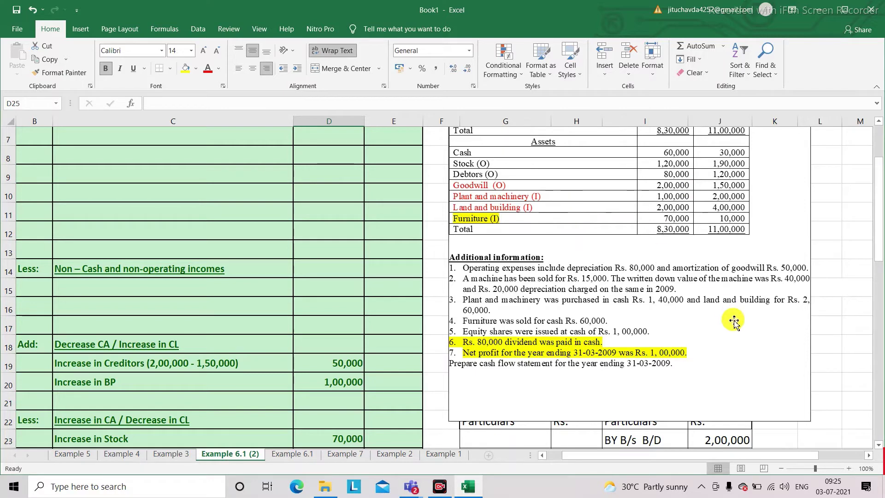
click(847, 313)
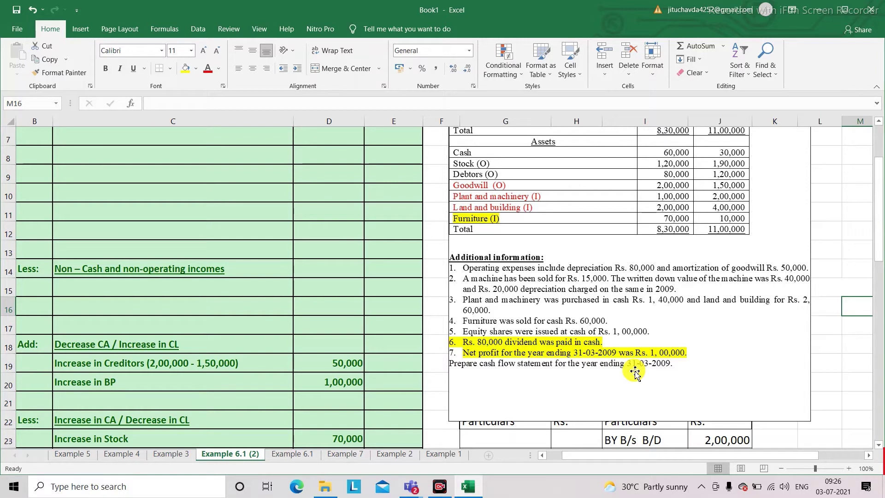
scroll(771, 423, down, 5)
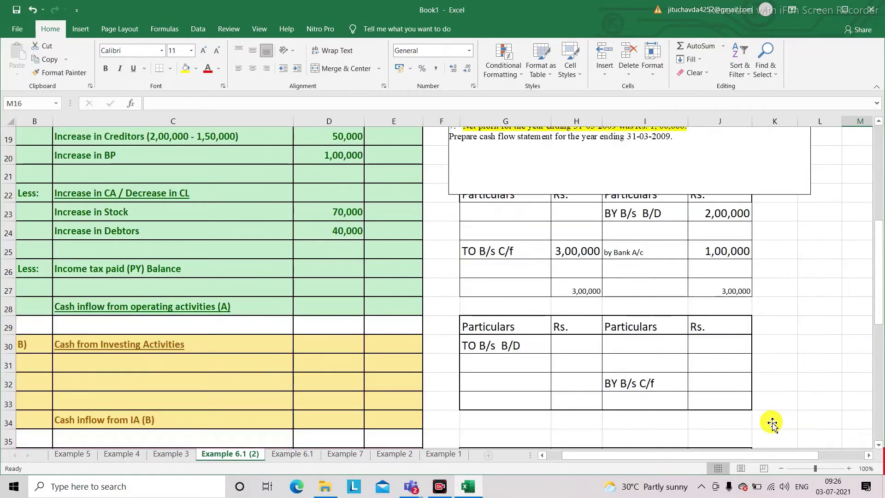
scroll(771, 421, up, 3)
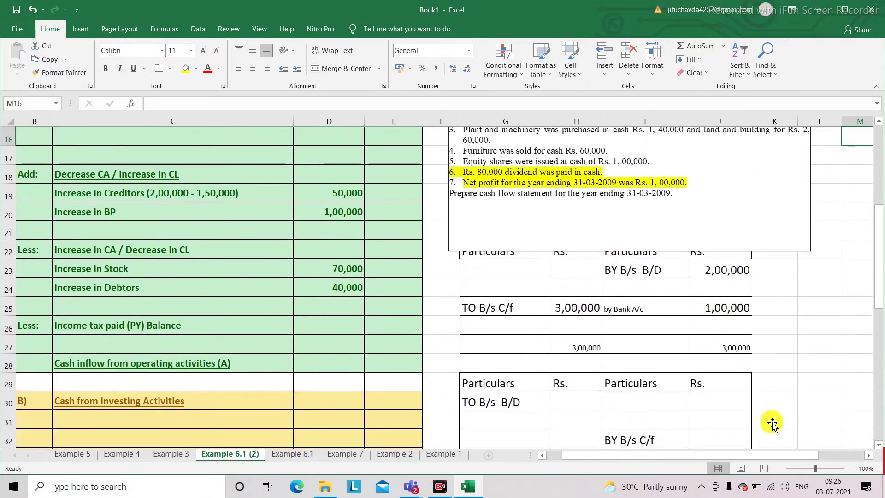
click(581, 368)
text(Goodwill)
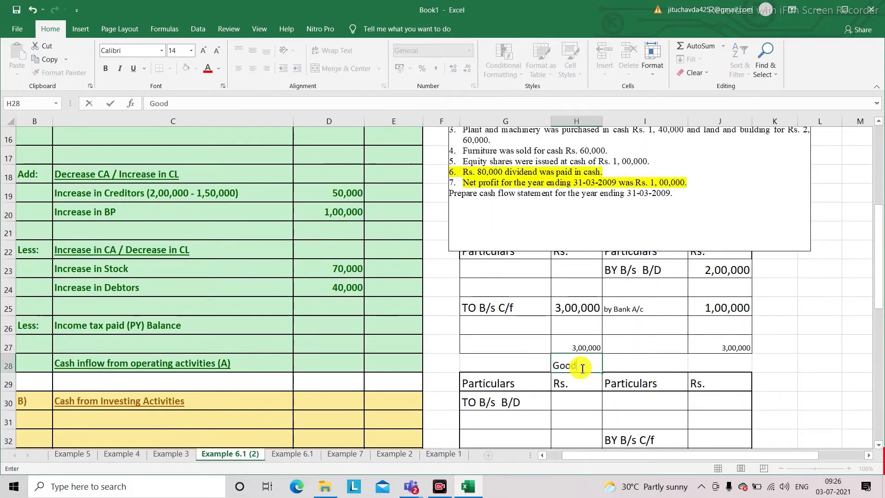
Enter the Goodwill account's opening balance of 2,00,000 in H30 and its closing balance of 1,50,000 in J32.
click(573, 400)
text(2)
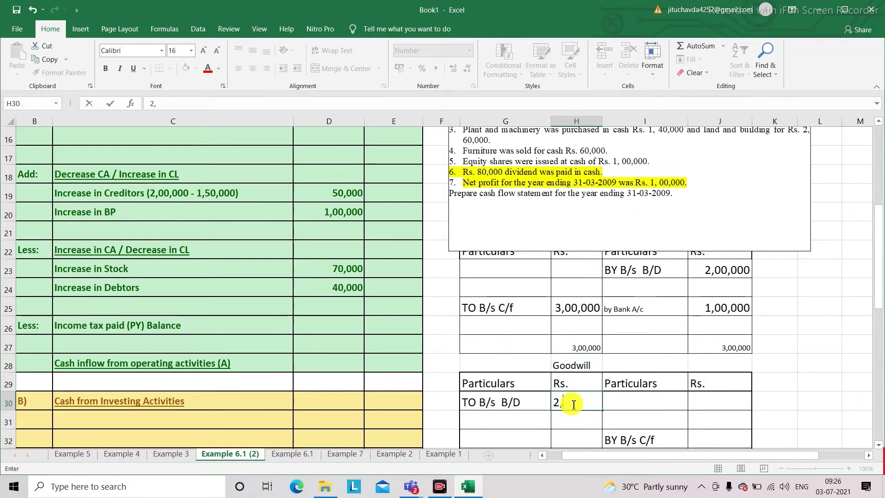
text(,00,0)
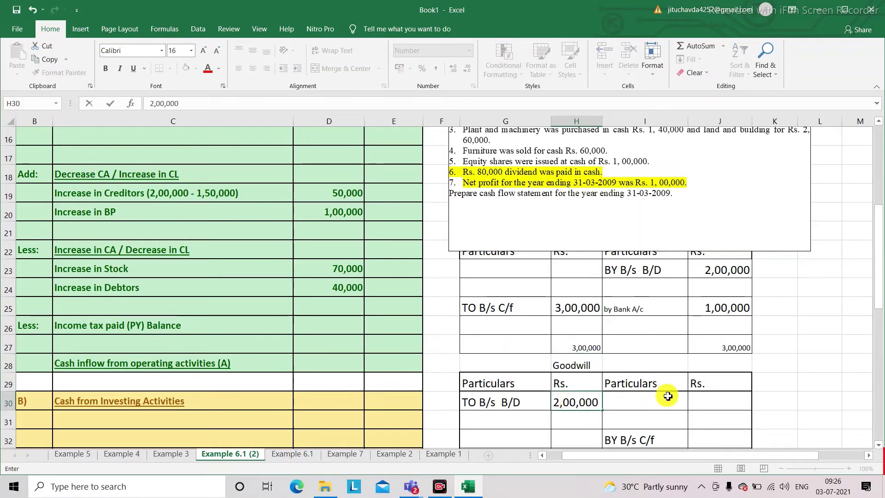
scroll(666, 392, down, 2)
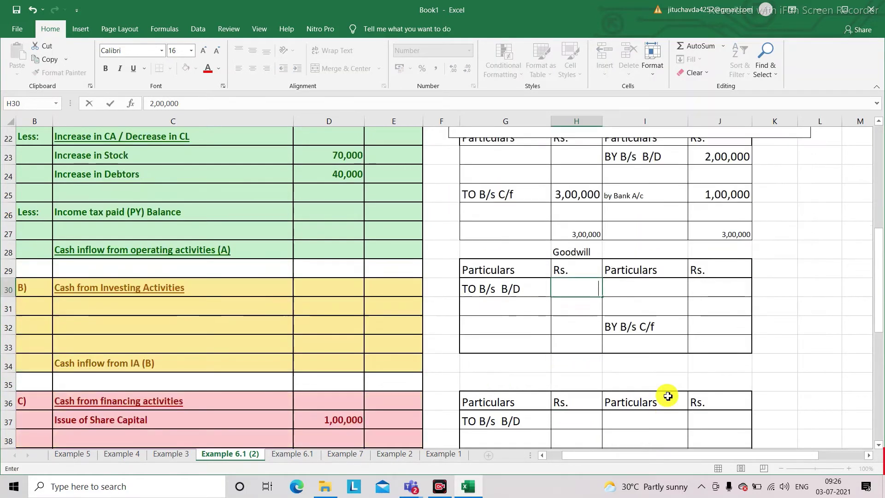
click(708, 324)
text(1,50)
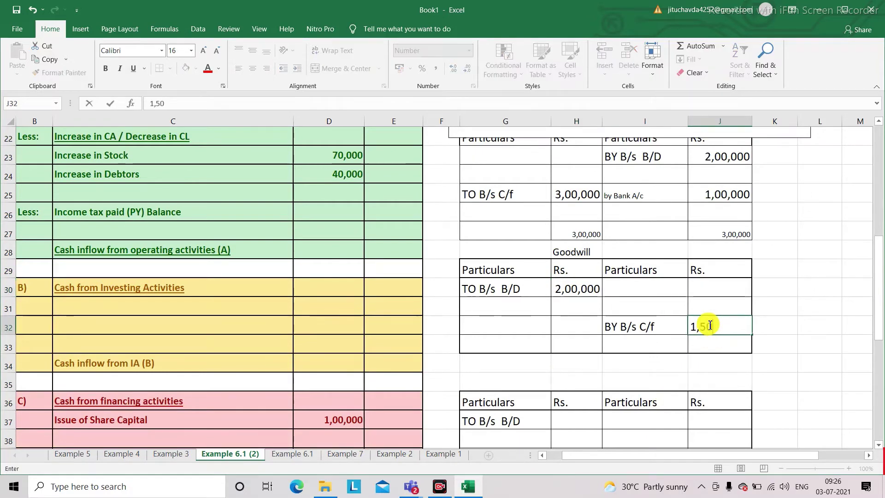
text(,000)
key(Return)
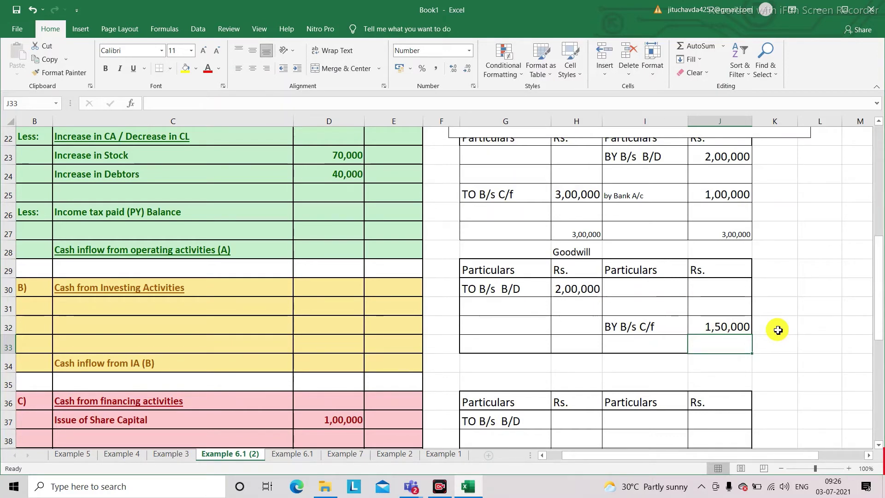
click(810, 327)
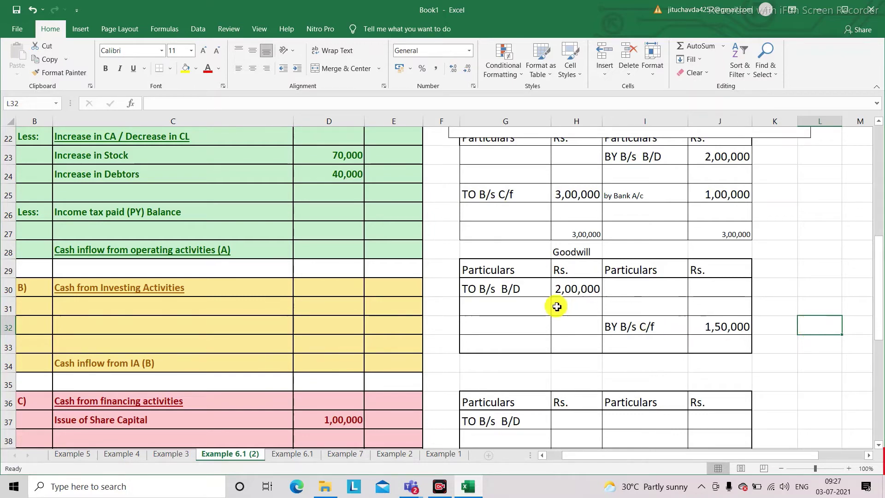
Add "Goodwill Written off" in C6 under Non-Cash and non-operating expenses, with 50,000 as its amount in D6.
scroll(557, 306, up, 5)
scroll(557, 306, up, 3)
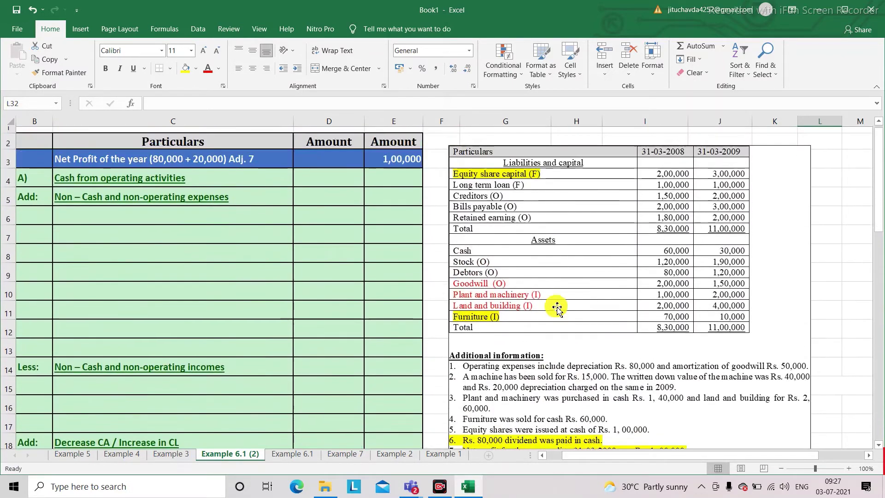
click(115, 221)
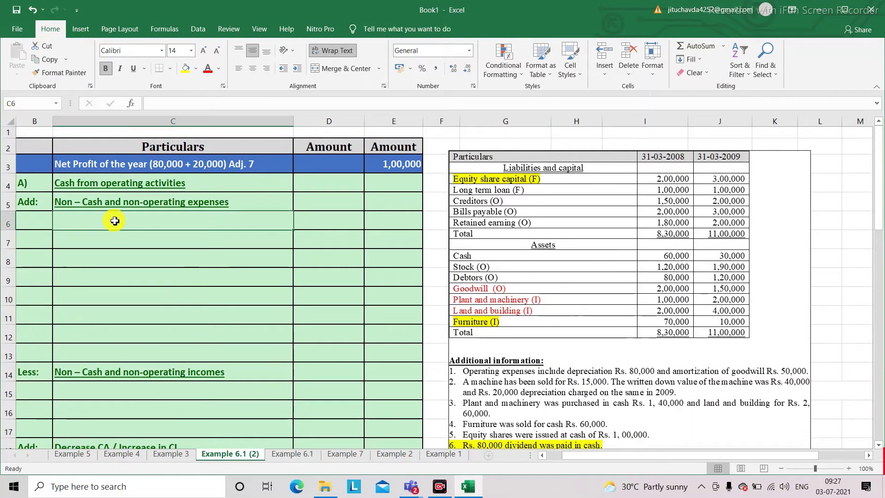
text(Go)
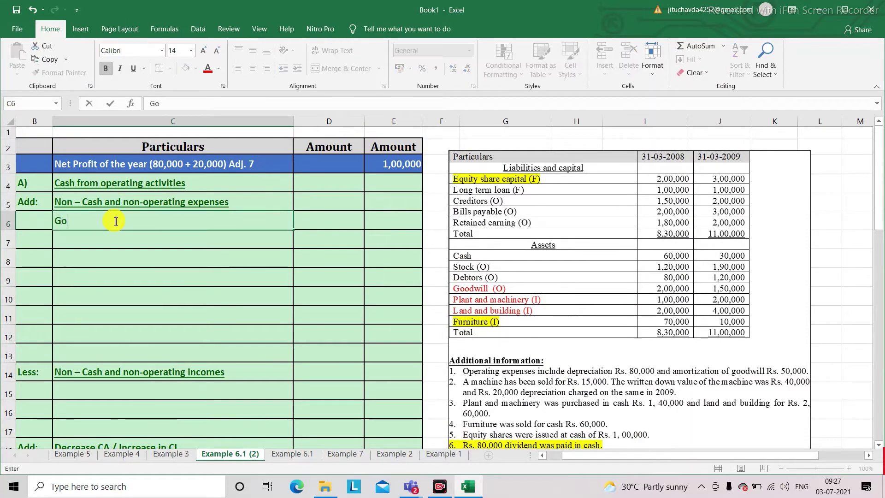
text(odwill )
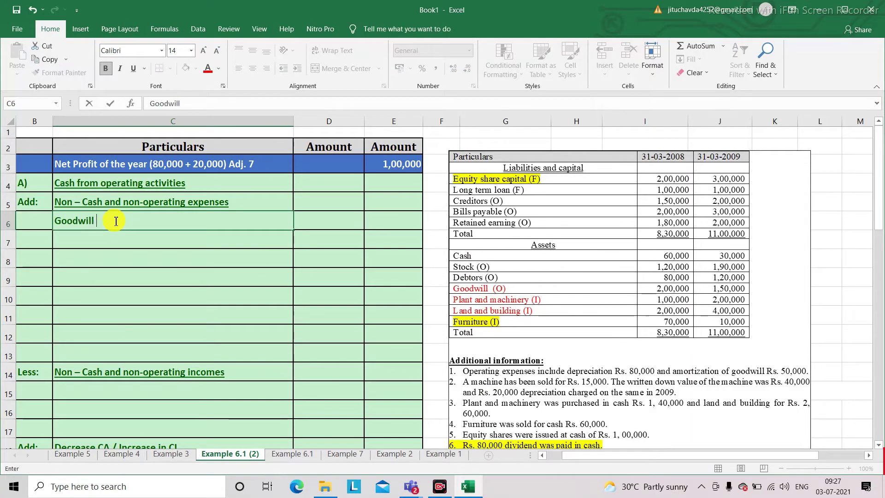
text(Writte)
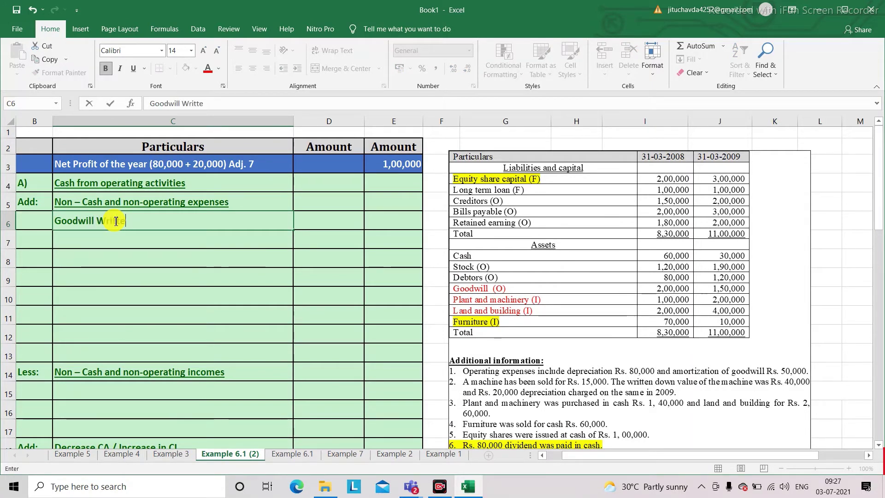
text(n off)
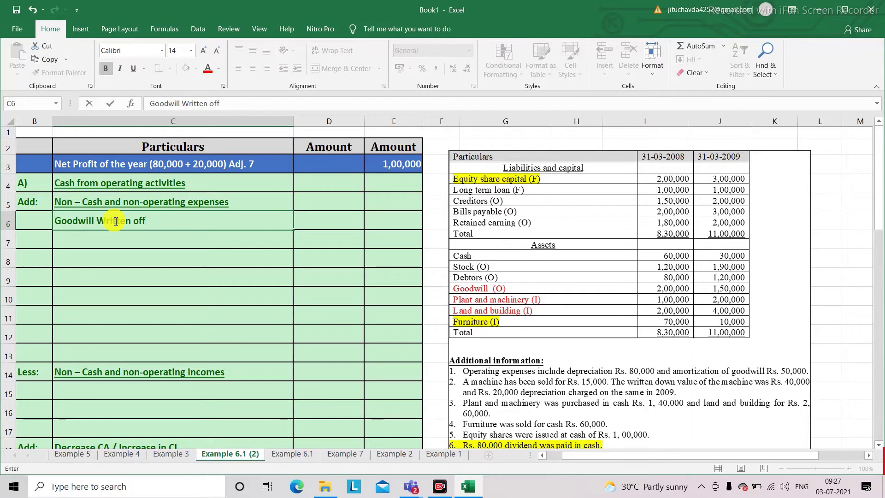
key(Tab)
text(50,00)
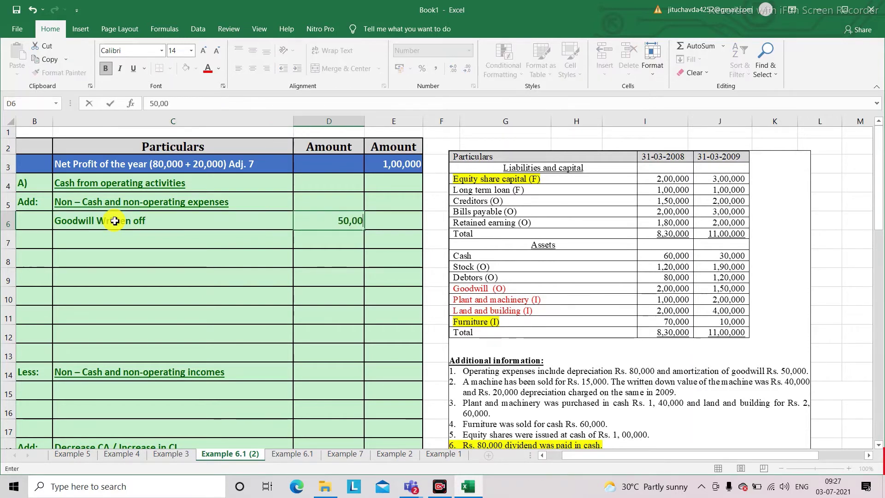
text(0)
key(Return)
Record the goodwill write-off in the Goodwill account as "by P & L A/c" in I30 with 50,000 in J30.
scroll(308, 256, down, 1)
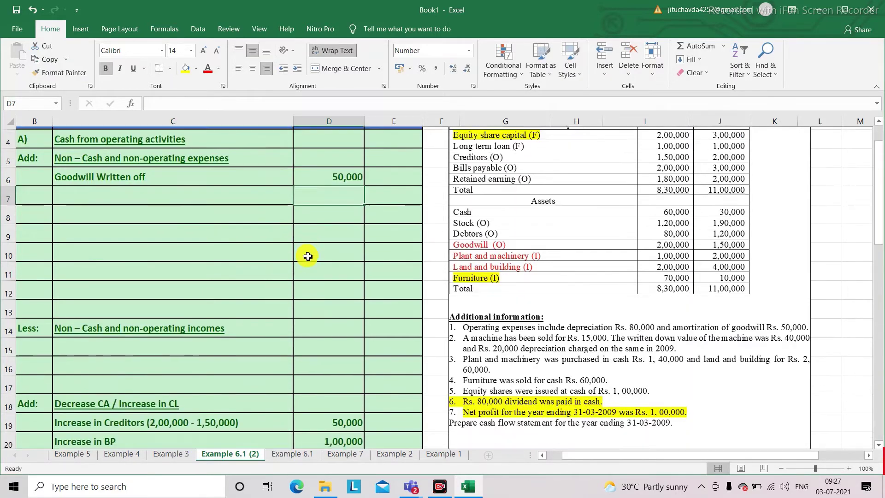
scroll(308, 257, down, 6)
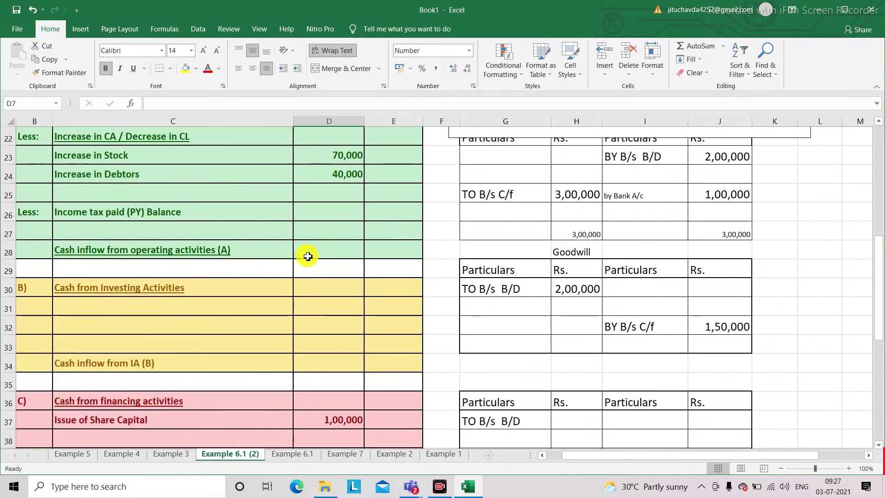
click(614, 287)
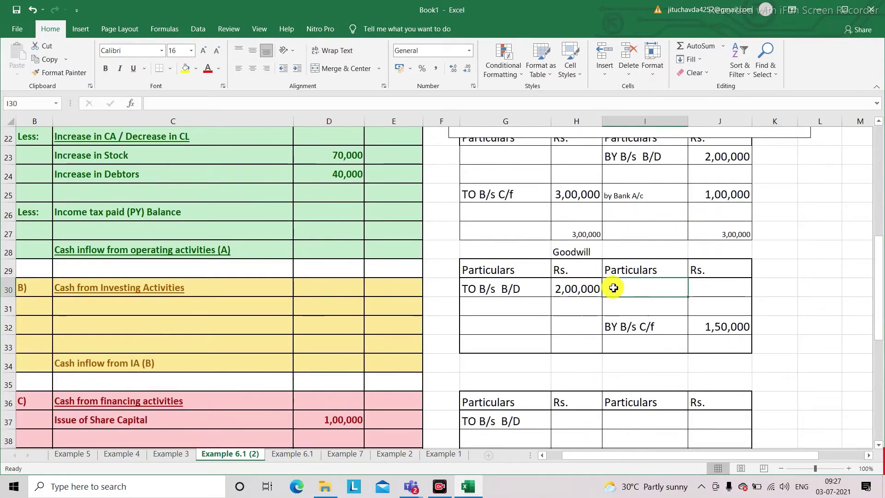
text(by P )
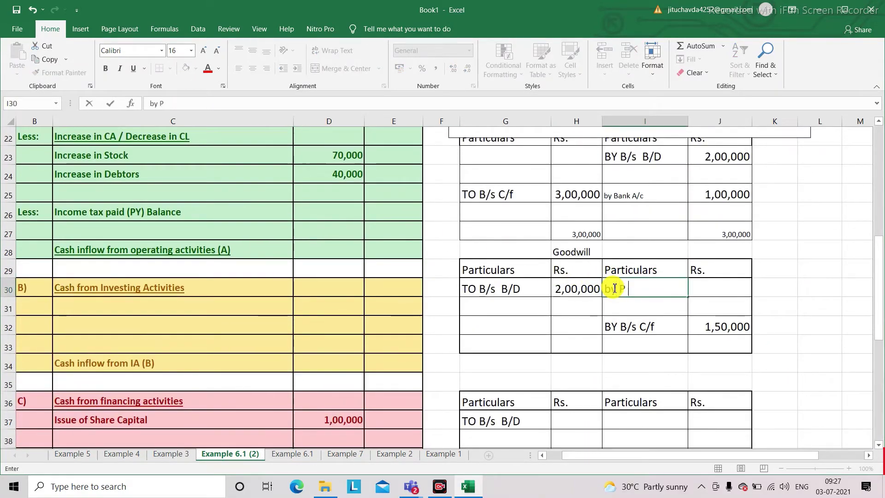
text(&)
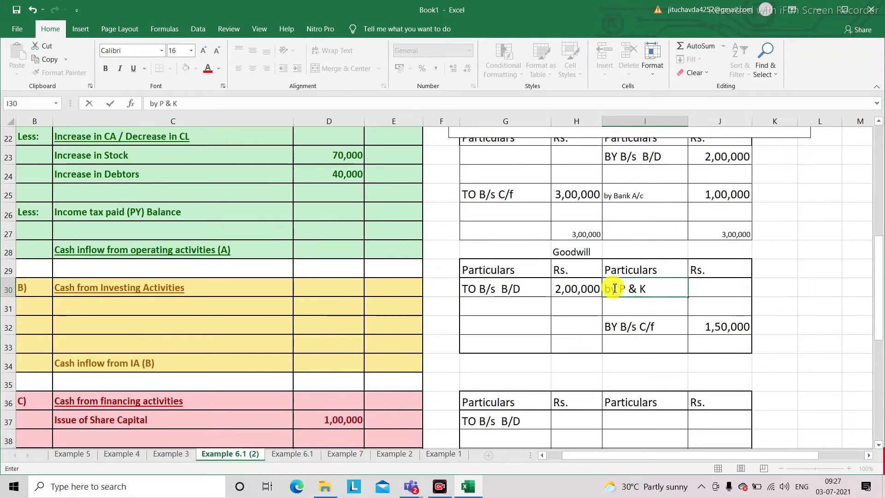
text( L A/c)
key(Tab)
text(50)
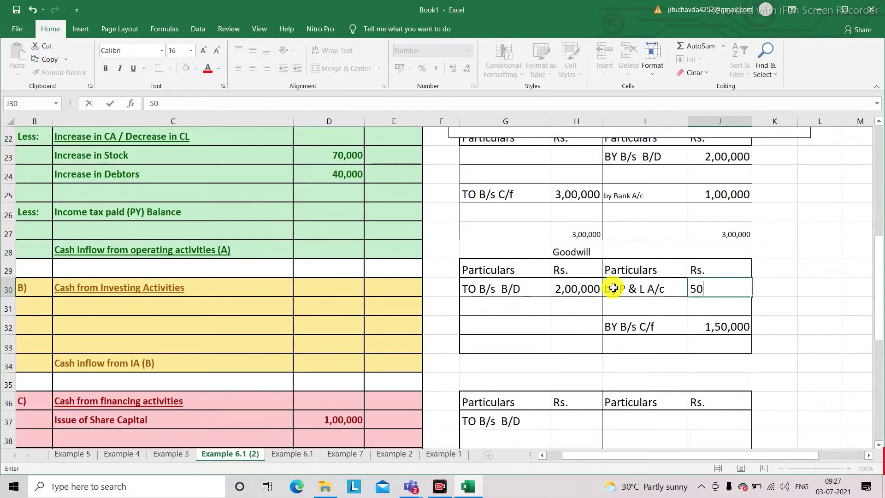
text(,000)
key(Return)
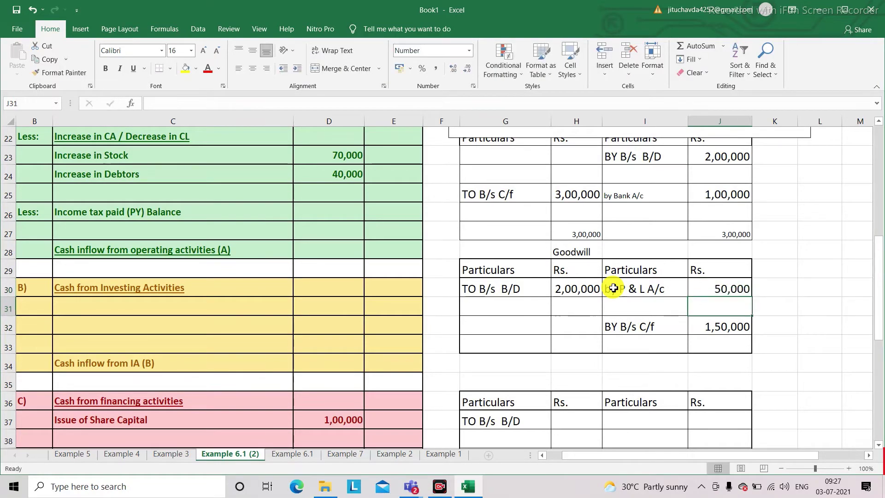
Enter 2,00,000 as the debit-side total of the Goodwill account in H33.
click(578, 347)
text(20)
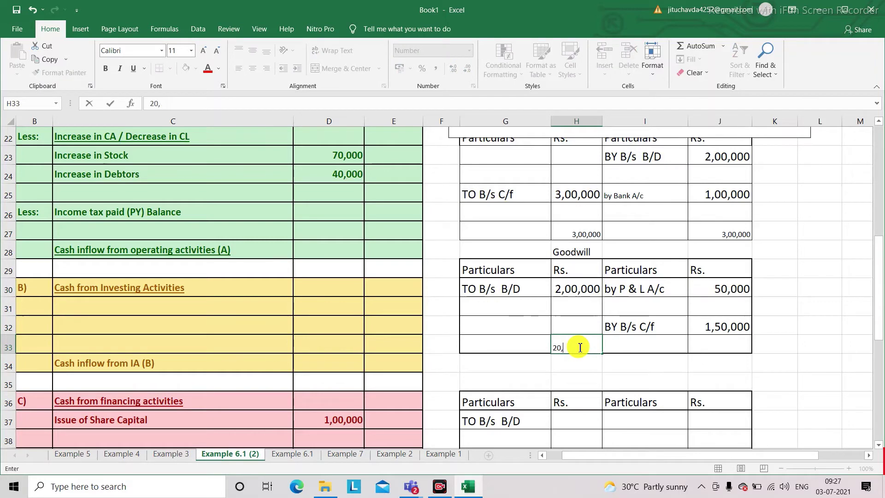
key(BackSpace)
text(,00,)
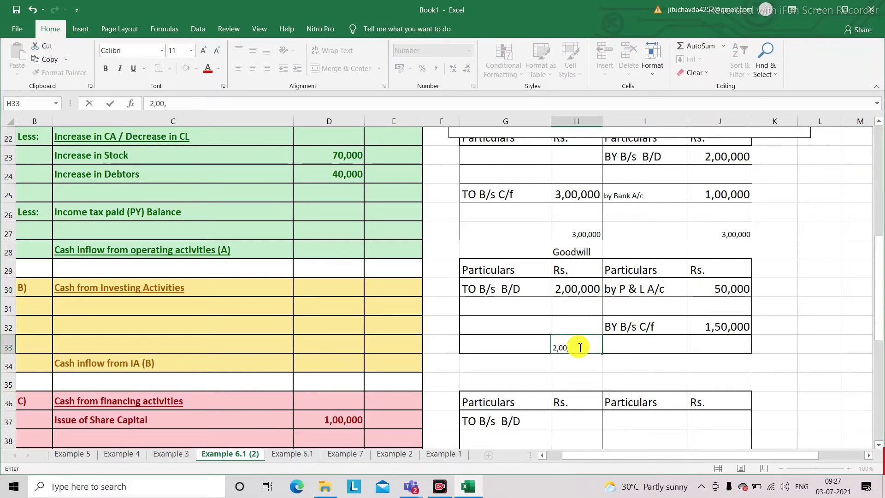
text(000)
key(Return)
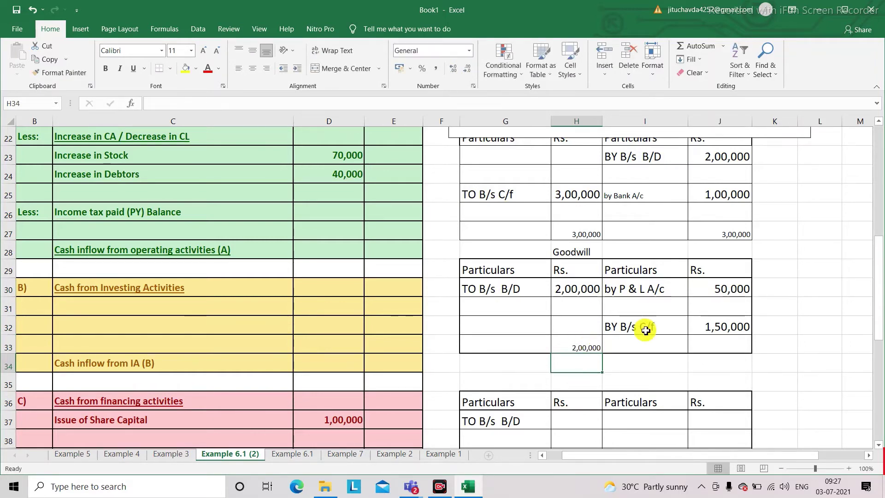
Enter 2,00,000 as the credit-side total of the Goodwill account in J33.
click(705, 342)
text(2,)
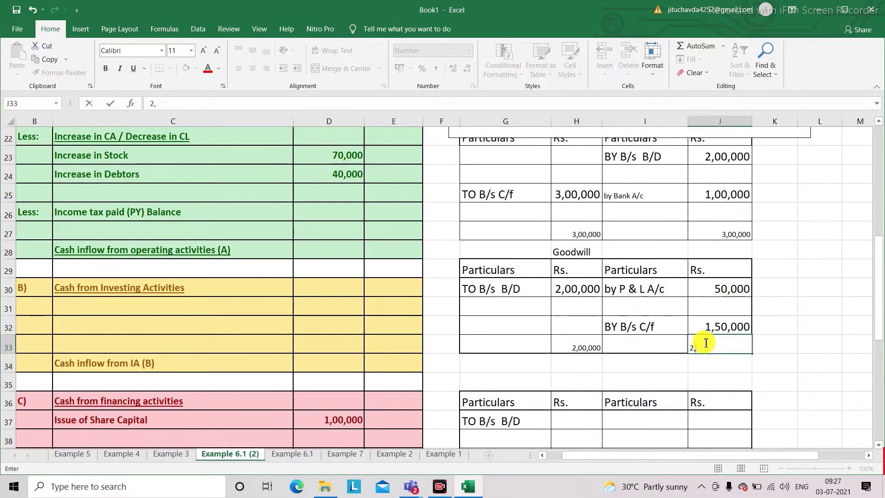
text(00,000)
key(Return)
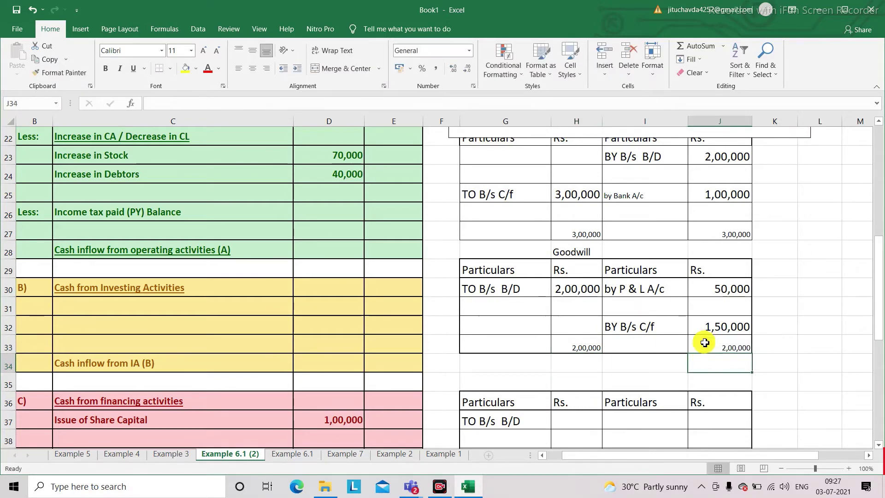
Title the blank ledger account below Goodwill "P & M" in H35, after reviewing the plant and machinery details in the problem text.
scroll(778, 329, up, 3)
scroll(778, 329, up, 1)
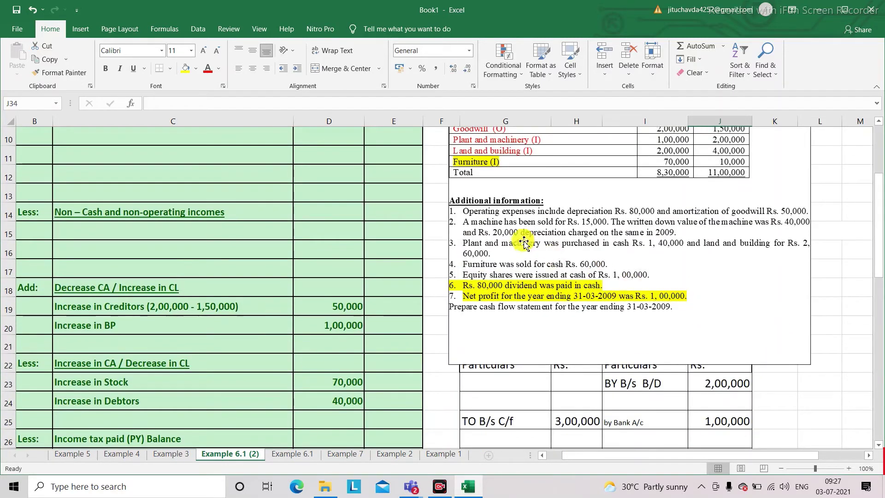
scroll(524, 243, up, 2)
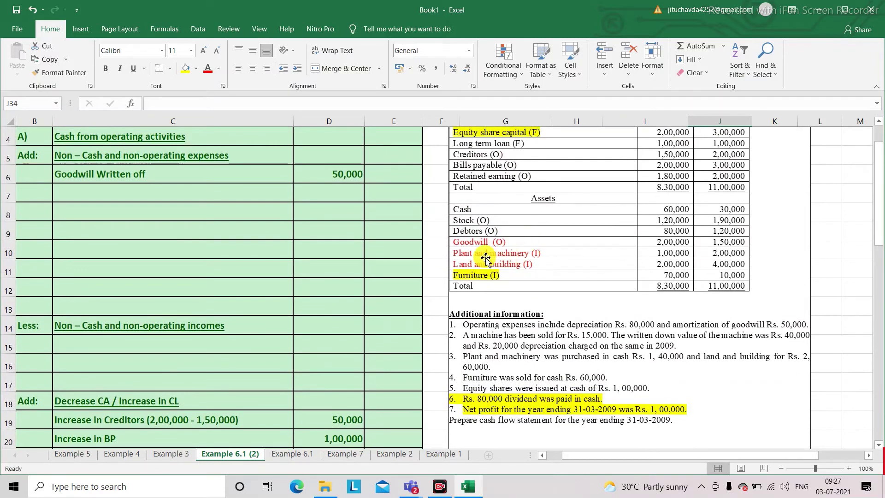
scroll(539, 262, down, 2)
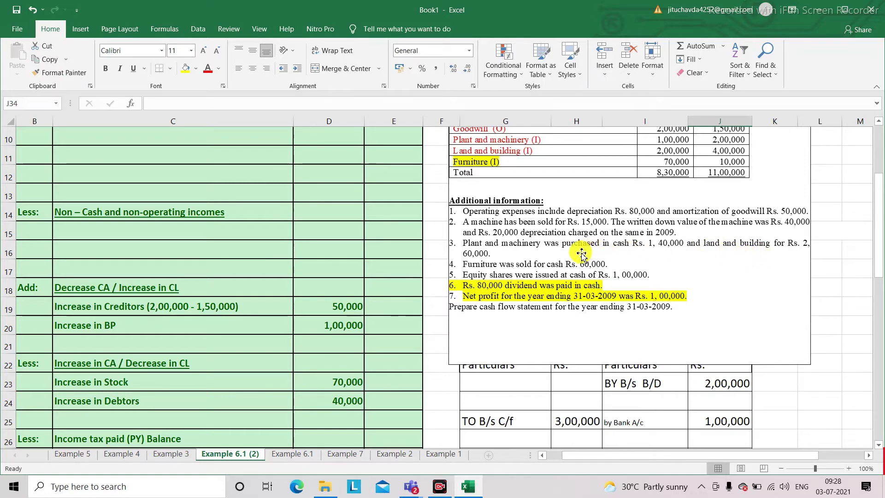
scroll(582, 253, down, 3)
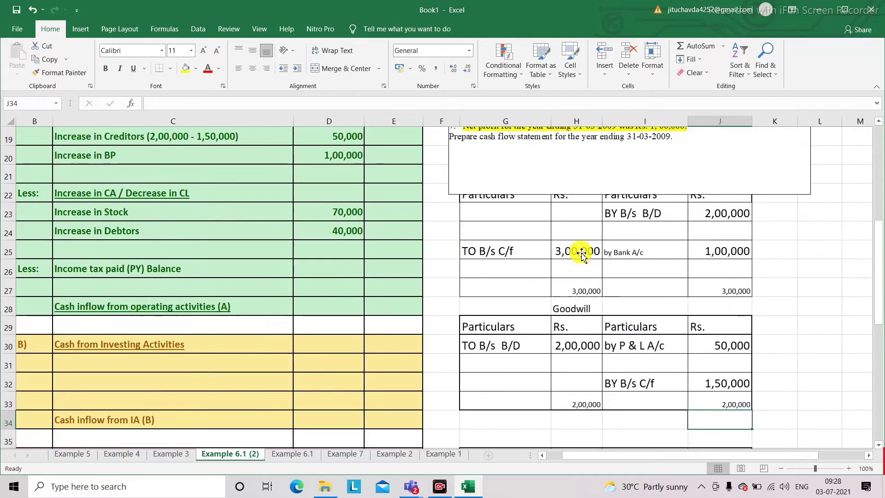
scroll(581, 253, down, 3)
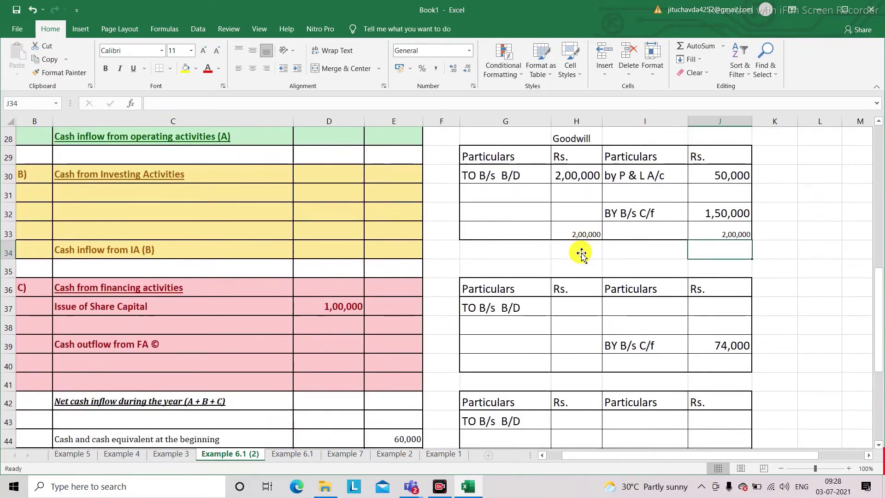
click(581, 270)
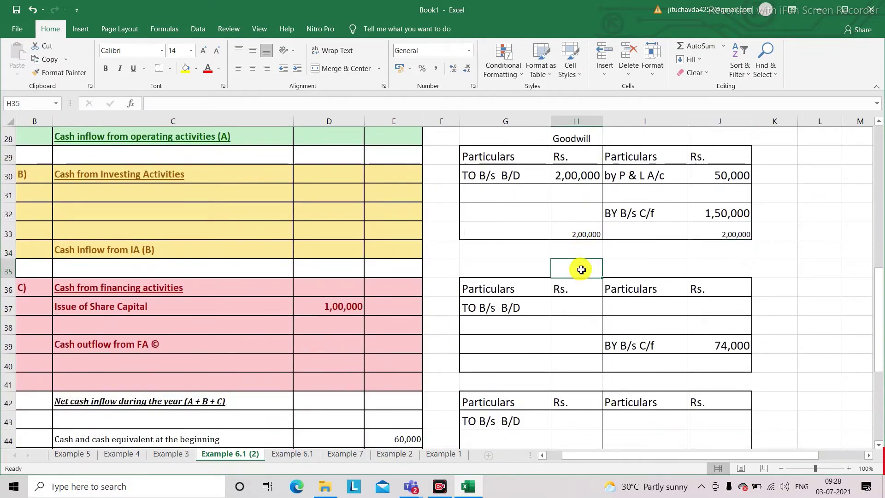
text(P)
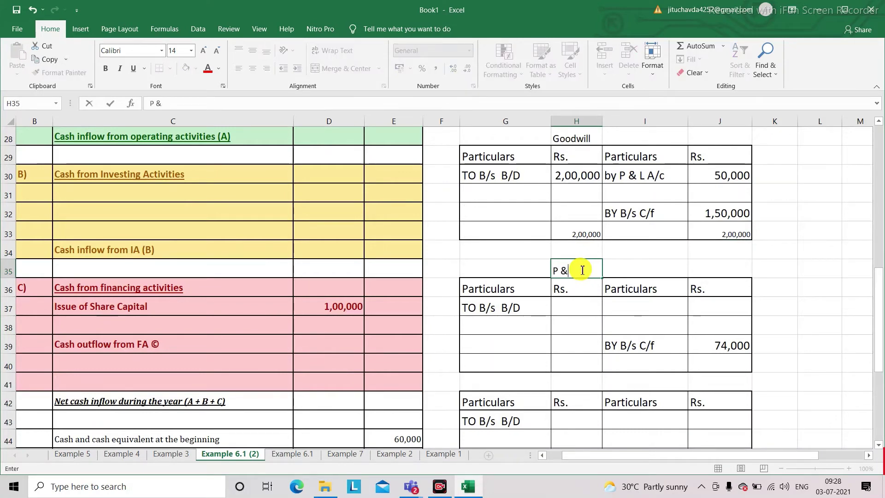
text( & M)
key(Return)
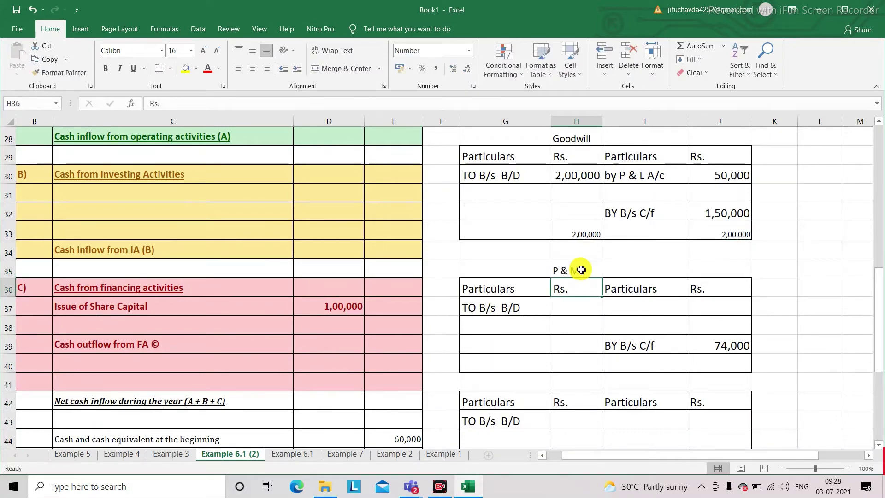
Enter the P & M account's opening balance of 1,00,000 from the balance sheet in H37.
click(769, 289)
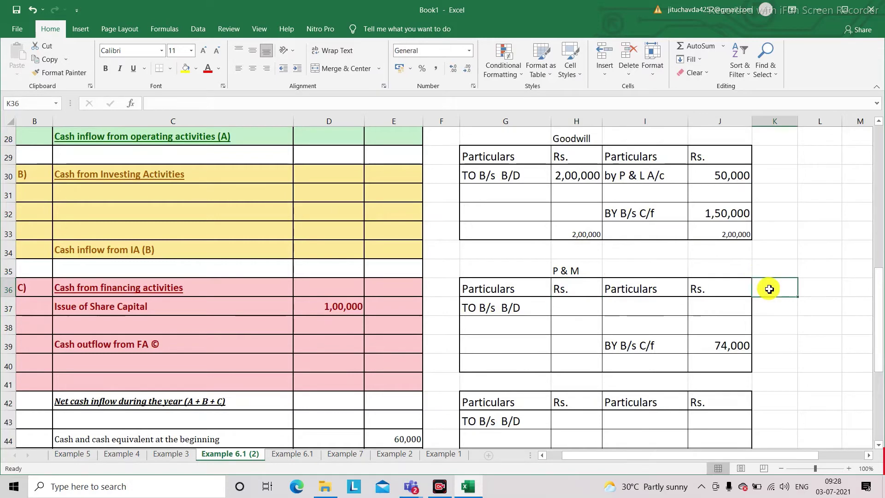
scroll(769, 289, up, 5)
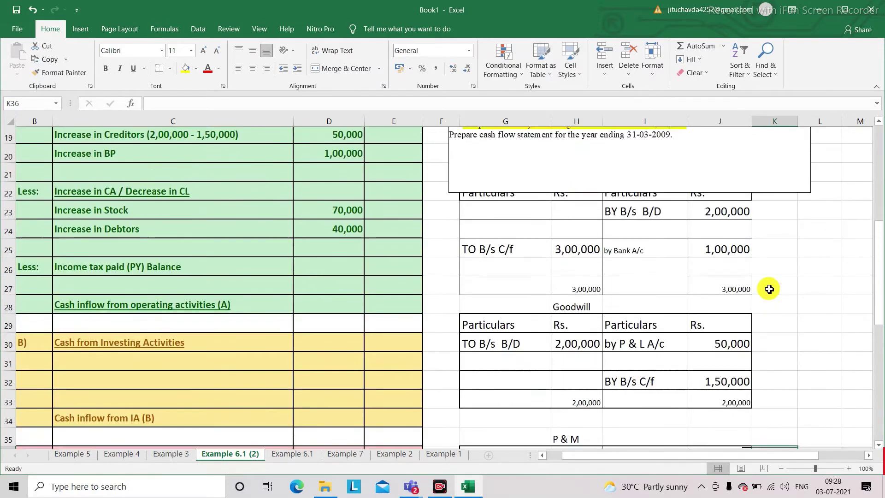
scroll(769, 288, up, 1)
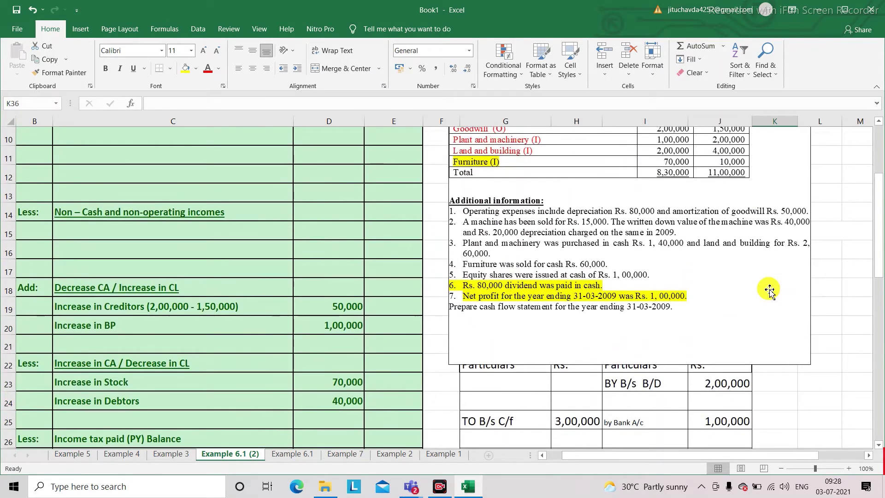
scroll(769, 288, up, 1)
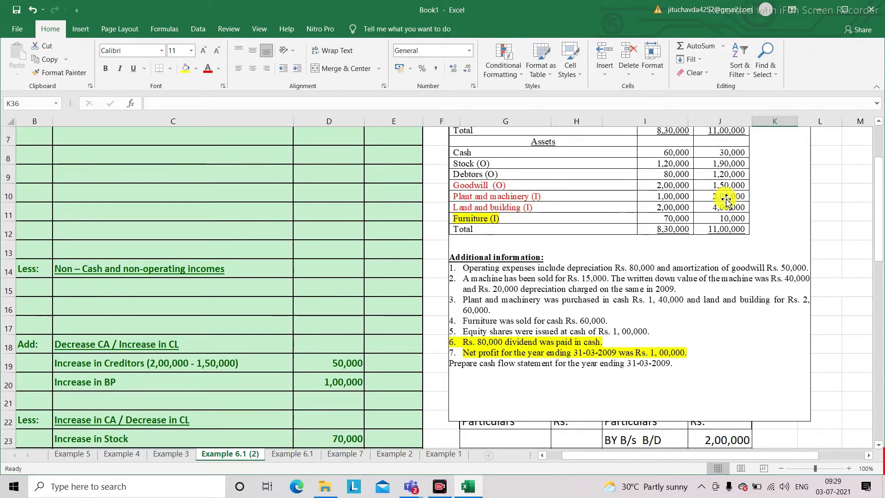
scroll(726, 198, down, 5)
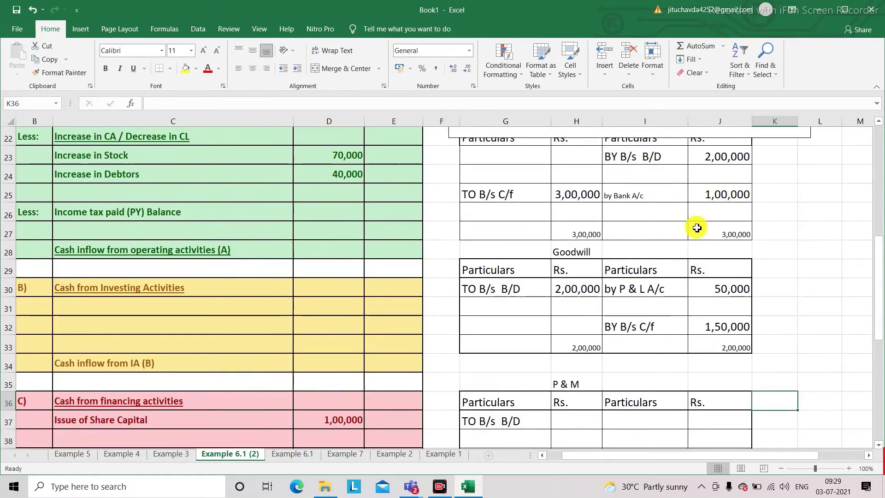
scroll(696, 228, down, 2)
click(576, 308)
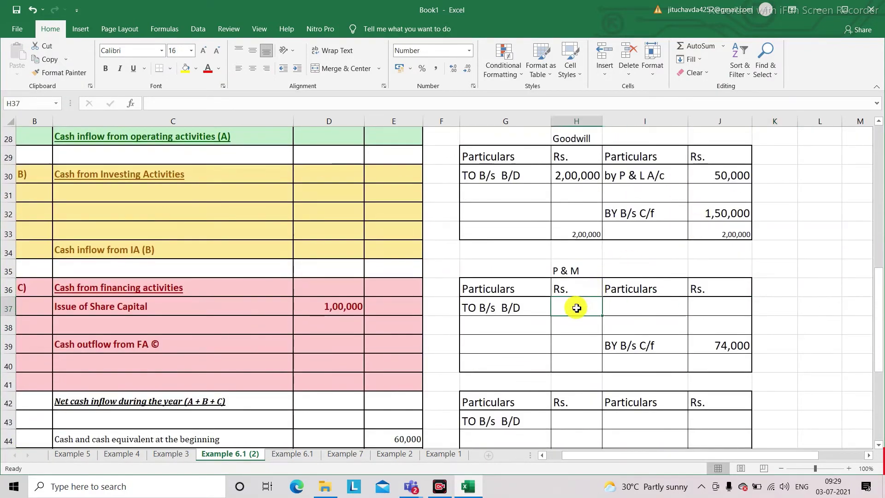
text(1,00,00)
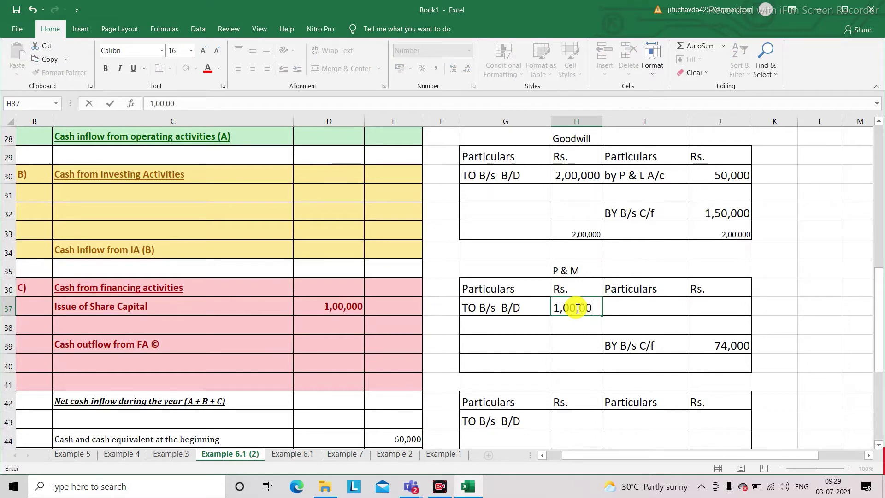
text(0)
key(Return)
Replace the P & M account's closing balance in J39 with 2,00,000.
key(Right)
key(Down)
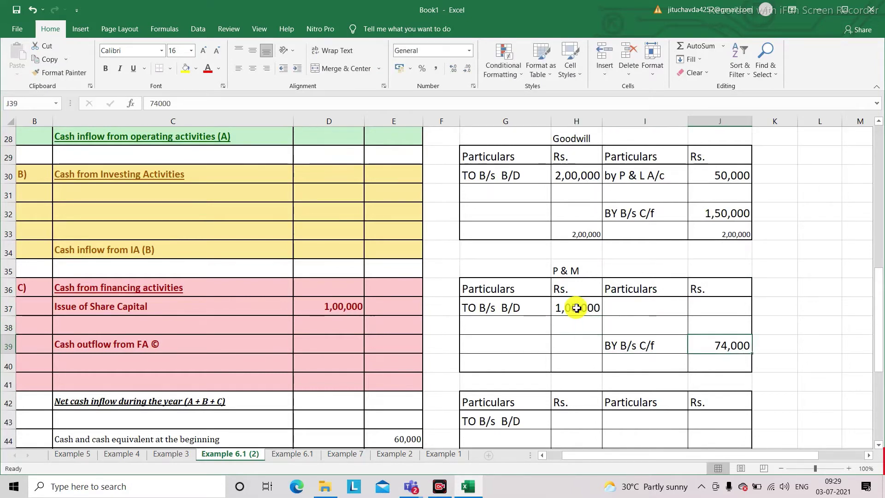
key(Right)
key(BackSpace)
text(2)
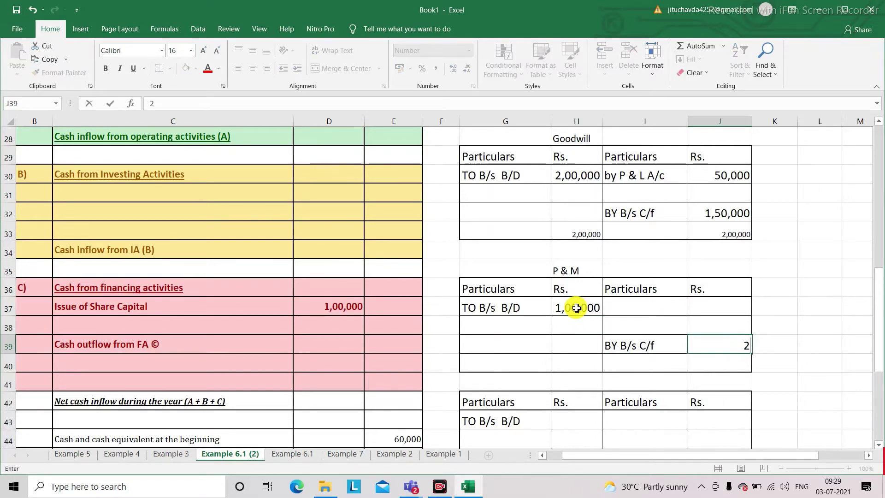
text(,00,000)
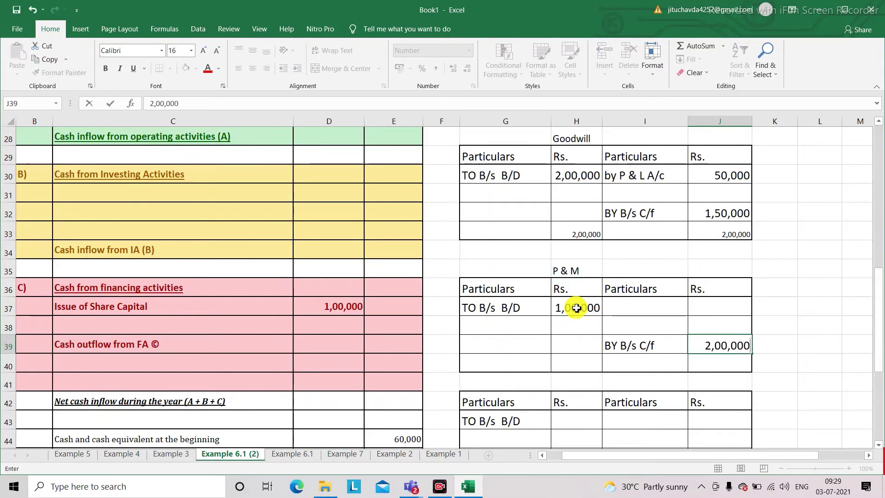
key(Return)
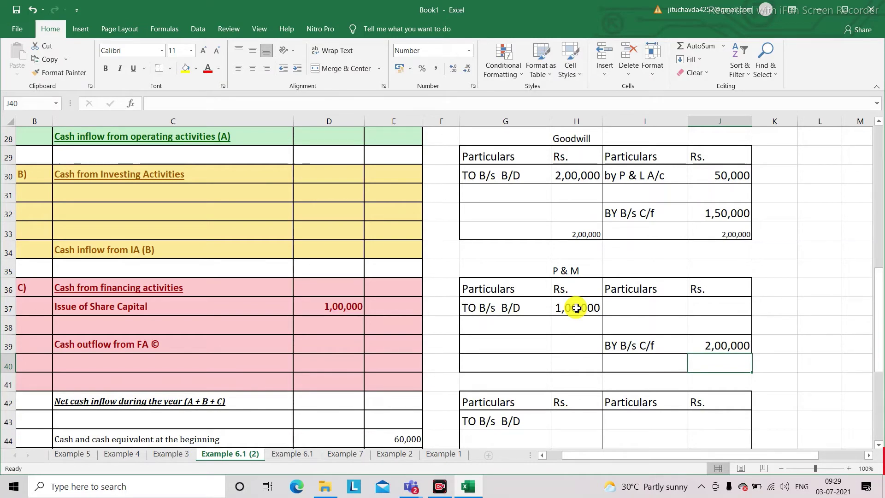
Record the cash purchase of plant and machinery in the P & M account as "TO Cash A/c" in G38 with 1,40,000 in H38.
scroll(716, 288, up, 2)
scroll(717, 289, up, 4)
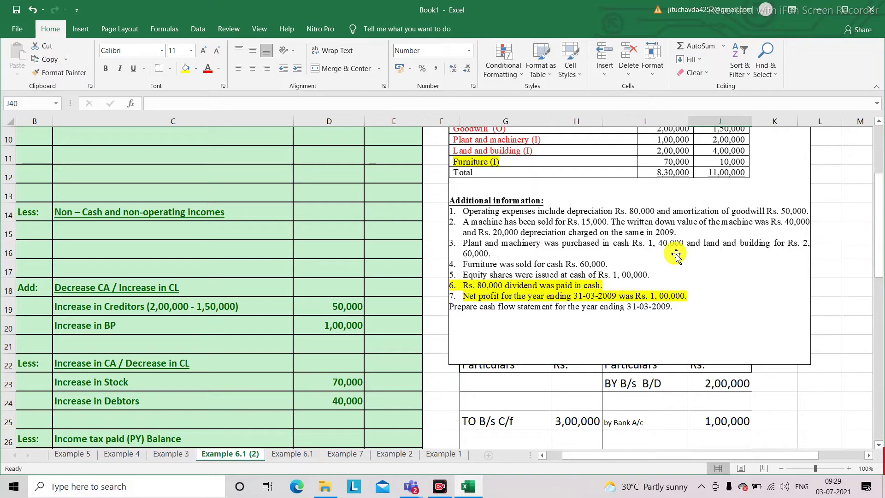
click(812, 404)
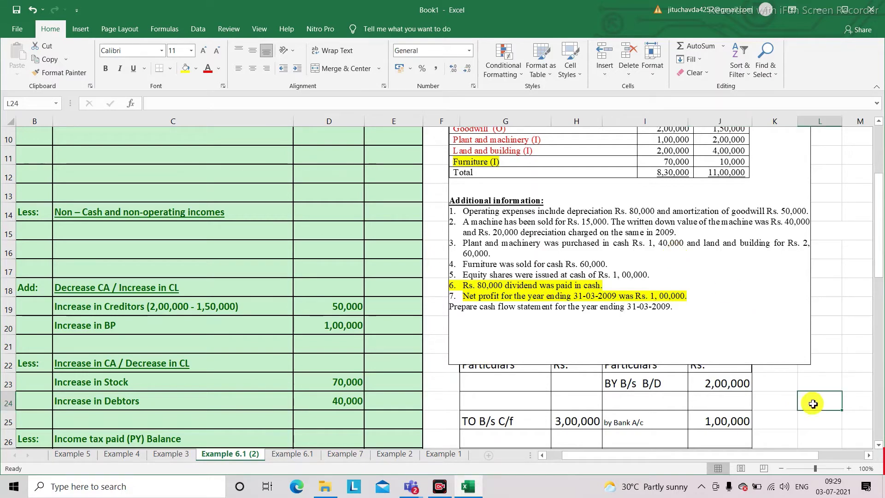
scroll(812, 403, down, 1)
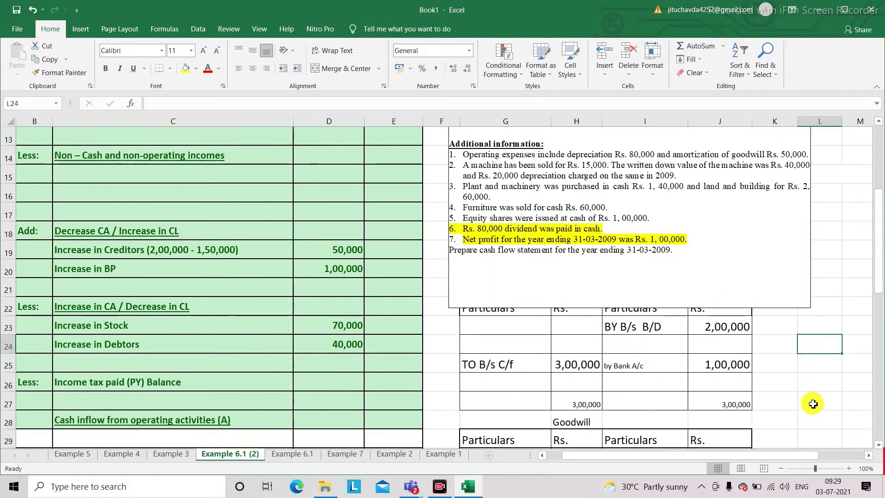
scroll(812, 404, down, 1)
scroll(812, 403, down, 3)
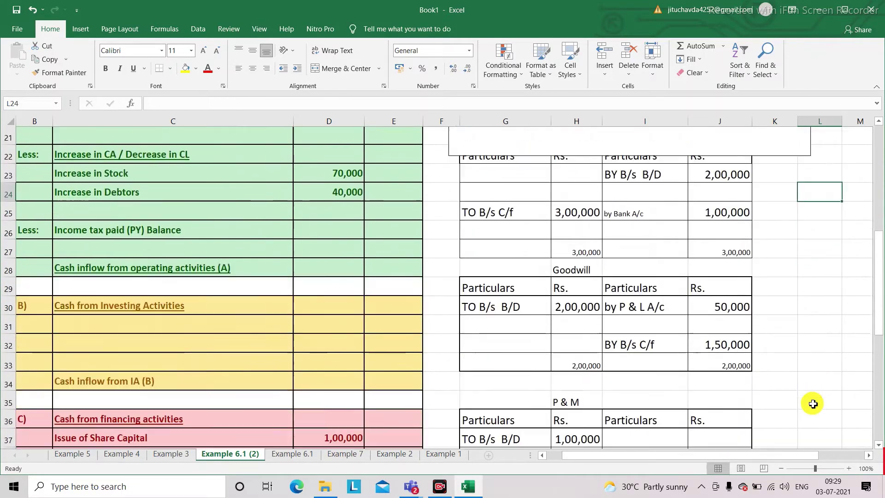
scroll(813, 403, down, 2)
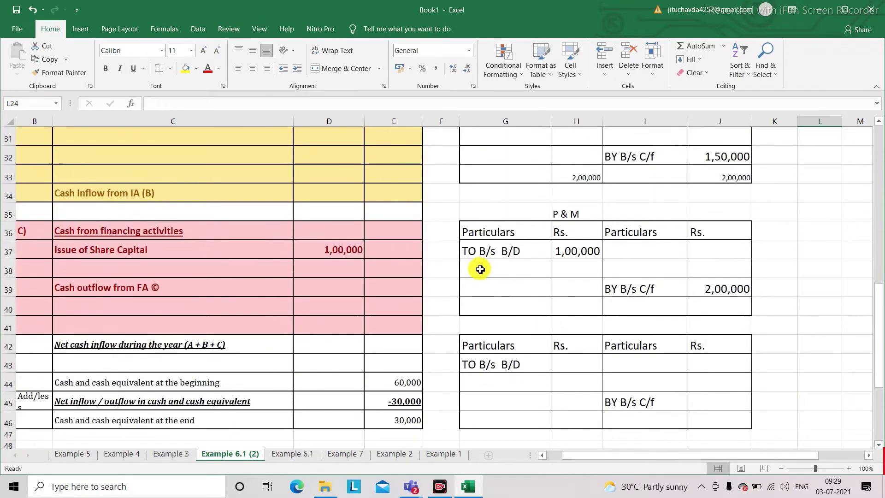
click(479, 270)
text(TO b/s  B/D)
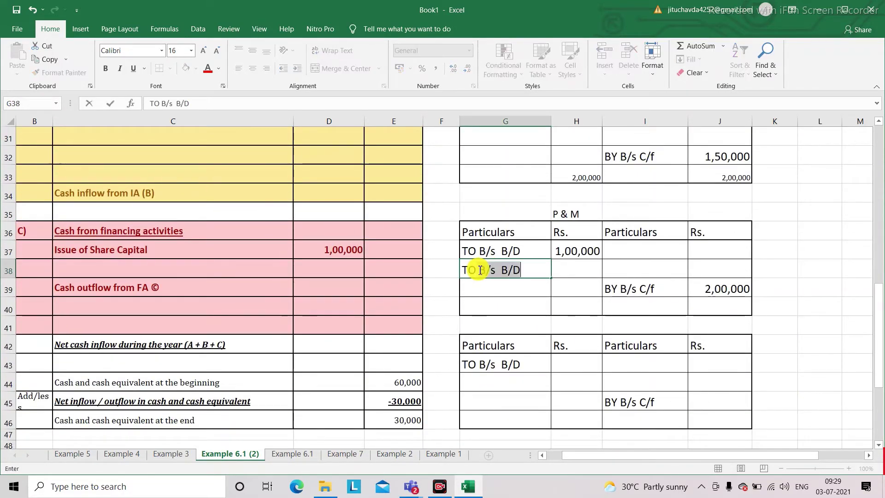
key(BackSpace)
key(BackSpace)
key(BackSpace)
key(BackSpace)
key(BackSpace)
key(BackSpace)
key(BackSpace)
key(BackSpace)
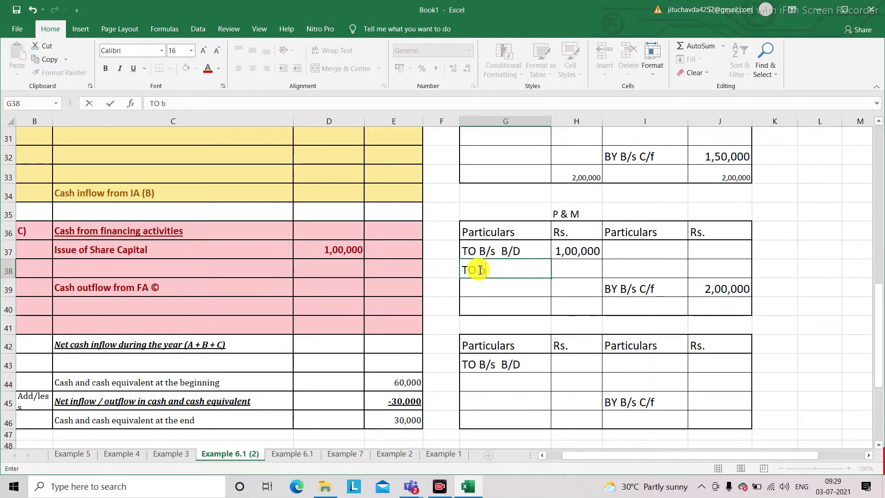
text(Cash A/c)
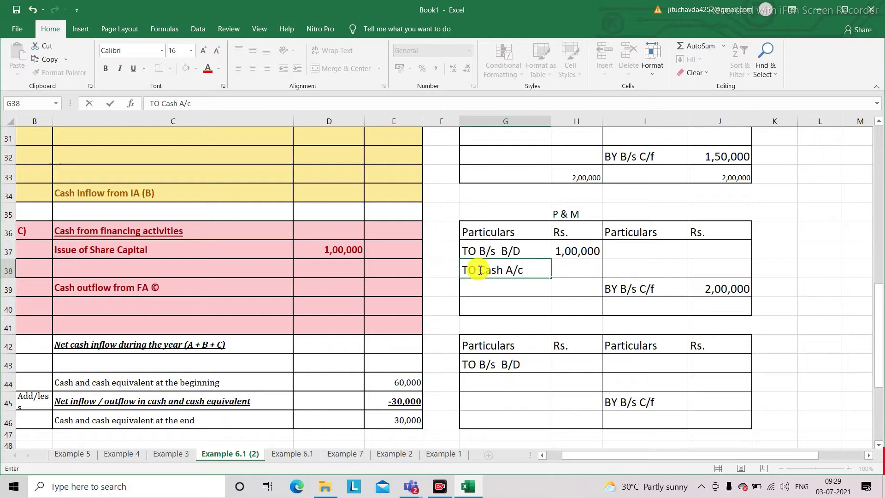
key(Tab)
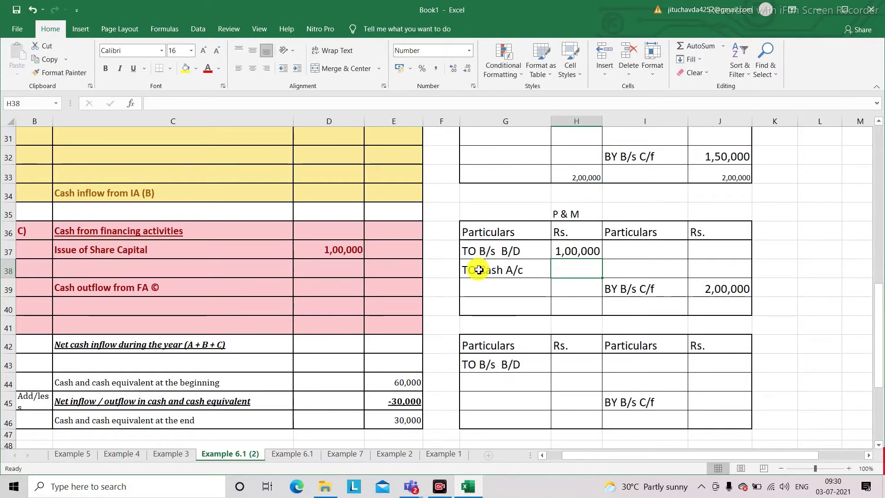
text(1)
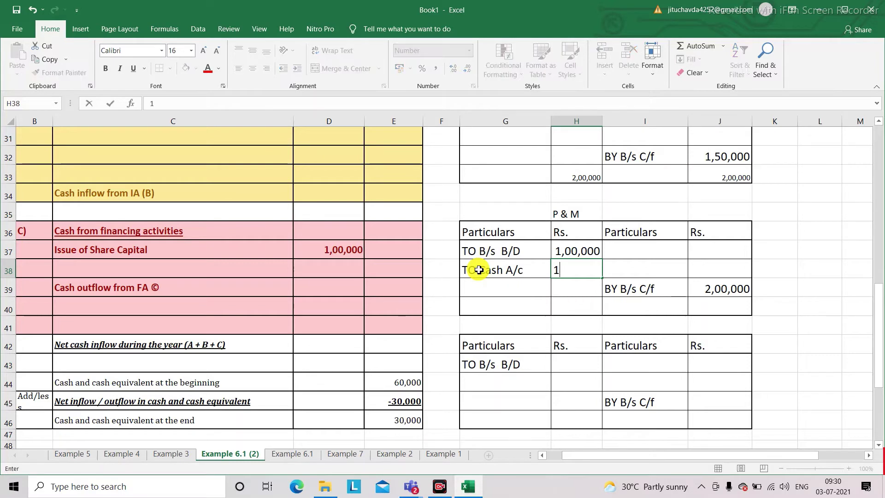
text(,40,000)
key(Return)
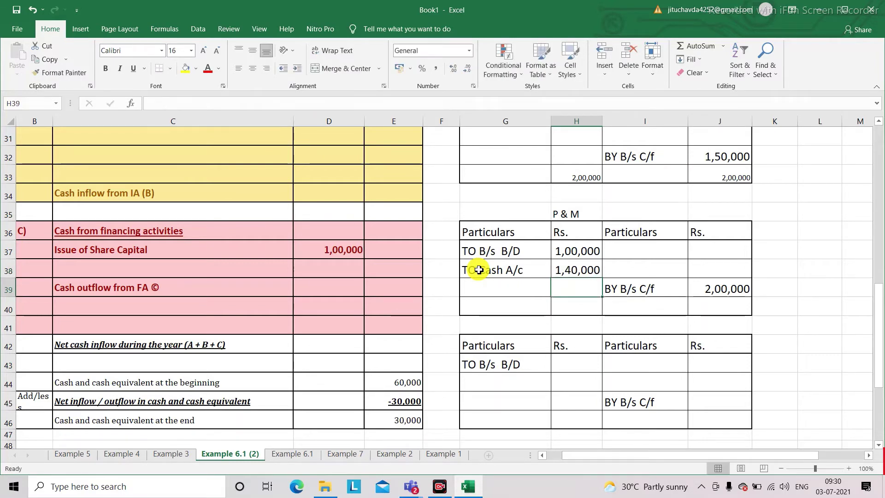
Record "Purchase of P & M" in C31 under Cash from Investing Activities, with the outflow (1,40,000) in D31.
scroll(479, 270, up, 1)
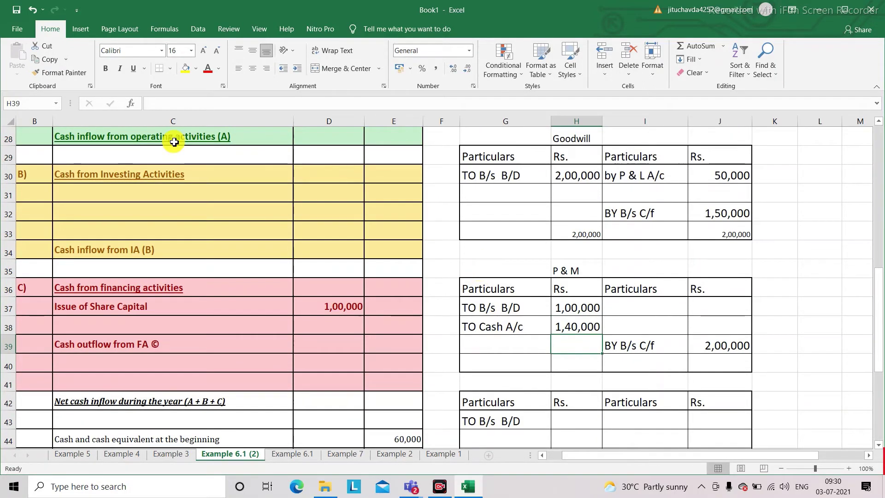
click(84, 193)
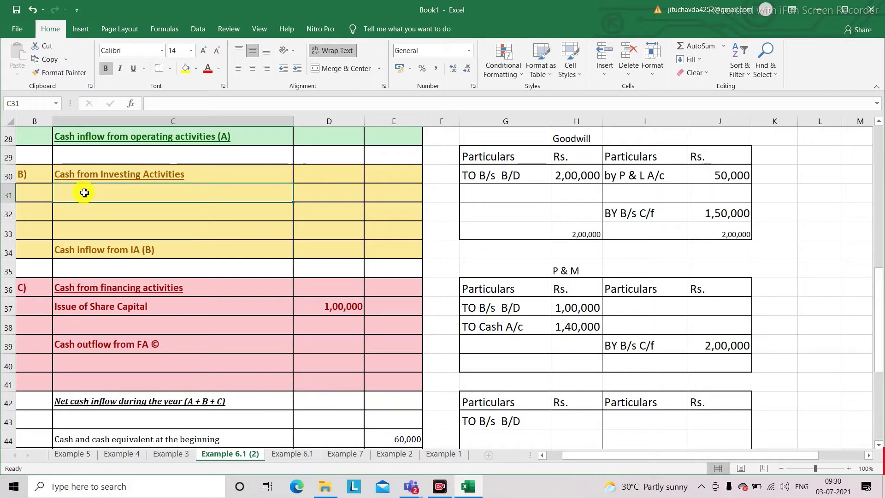
text(Purc)
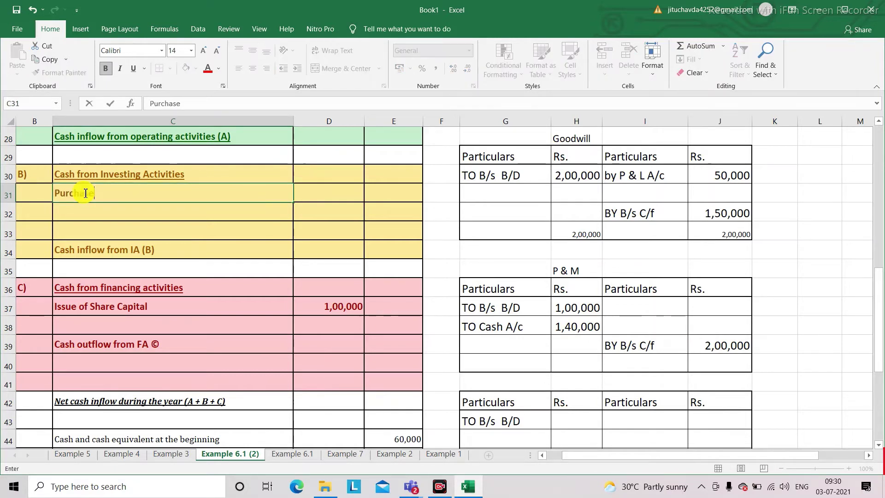
text(hase of P & M)
key(Tab)
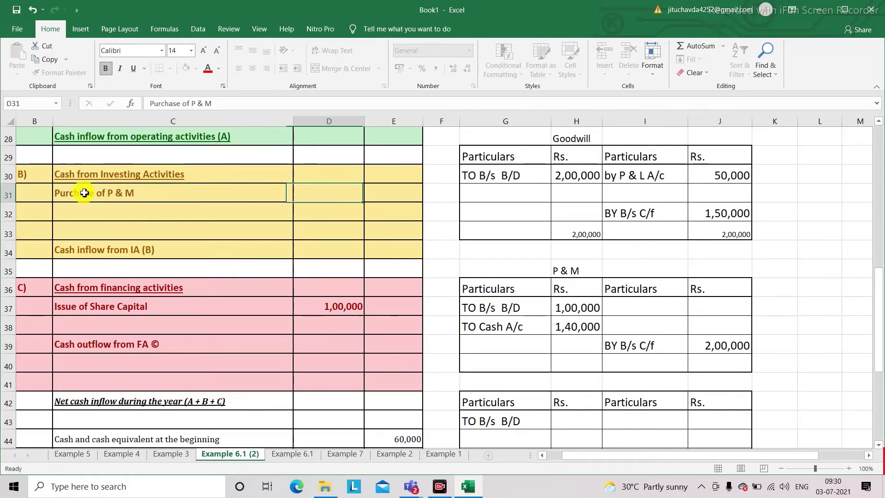
text((1,)
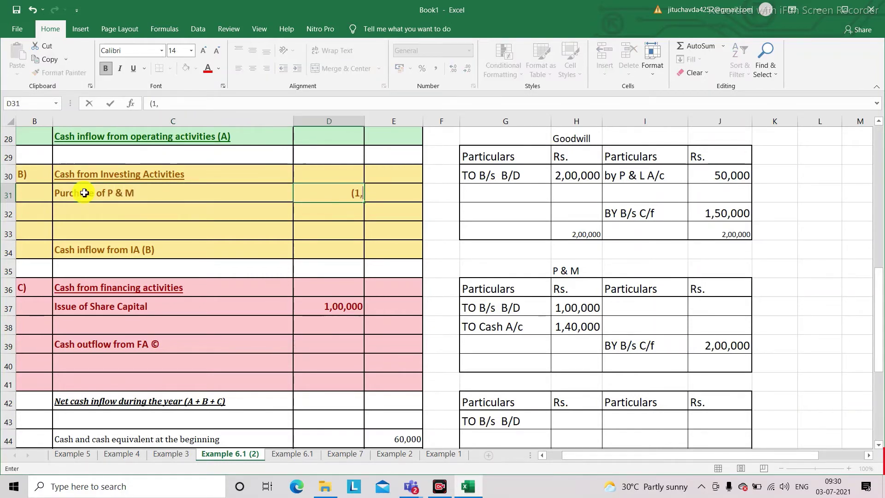
text(40,000))
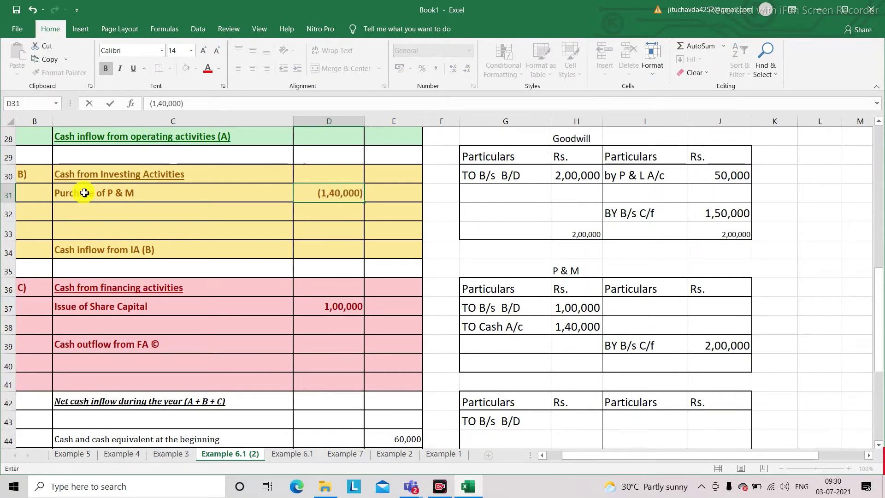
key(Return)
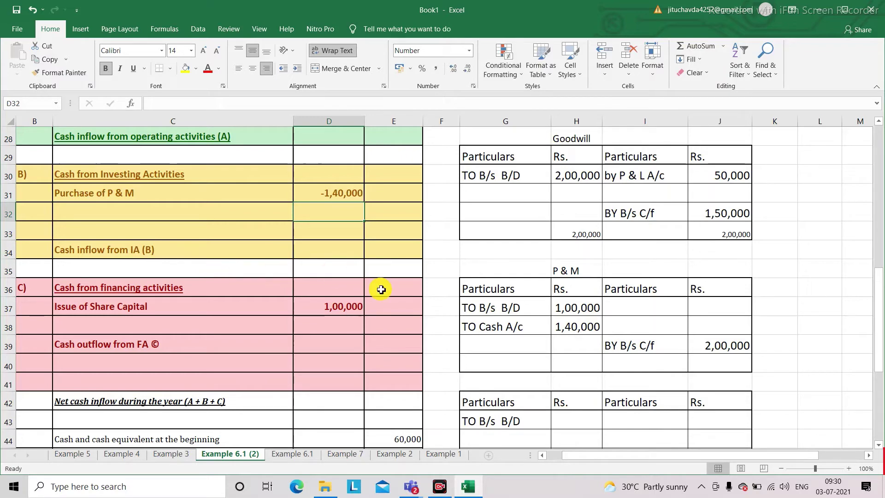
Start a journal entry for the machine sale beside the problem text: "Cash A/c Dr." in N16 with 15,000 in P16.
scroll(381, 290, up, 1)
scroll(380, 290, up, 7)
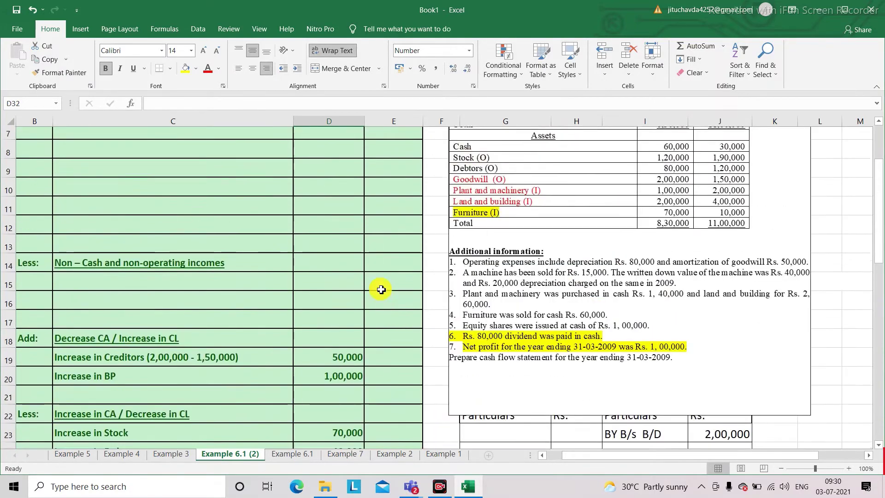
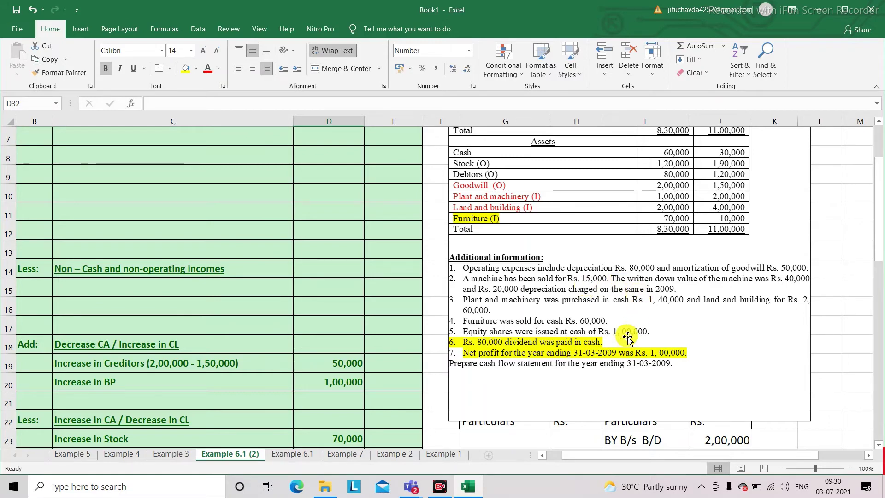
scroll(628, 337, down, 4)
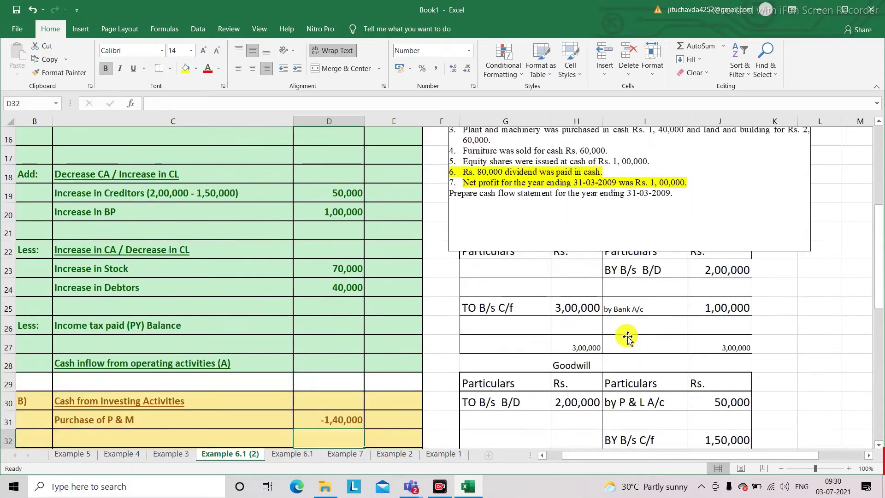
scroll(628, 336, up, 3)
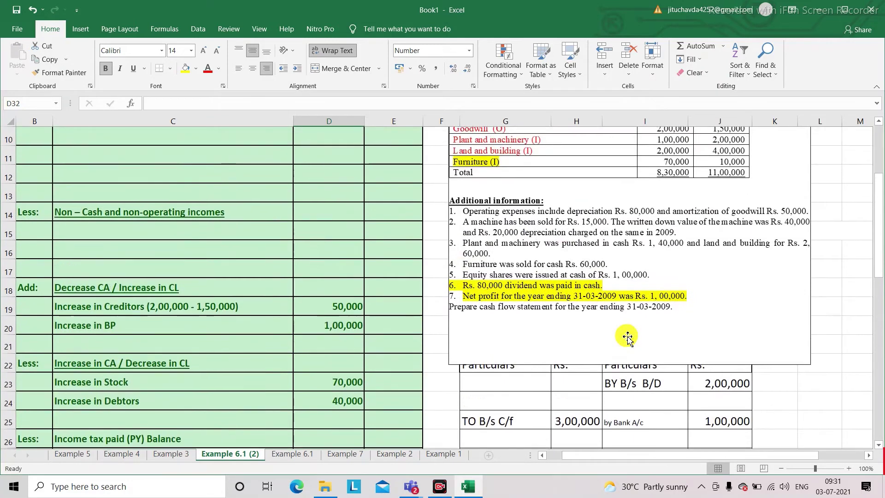
scroll(628, 336, right, 2)
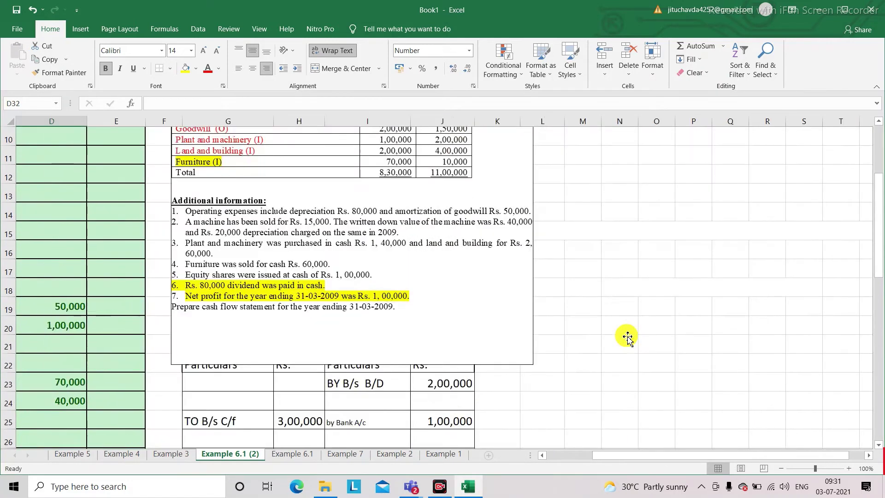
click(618, 253)
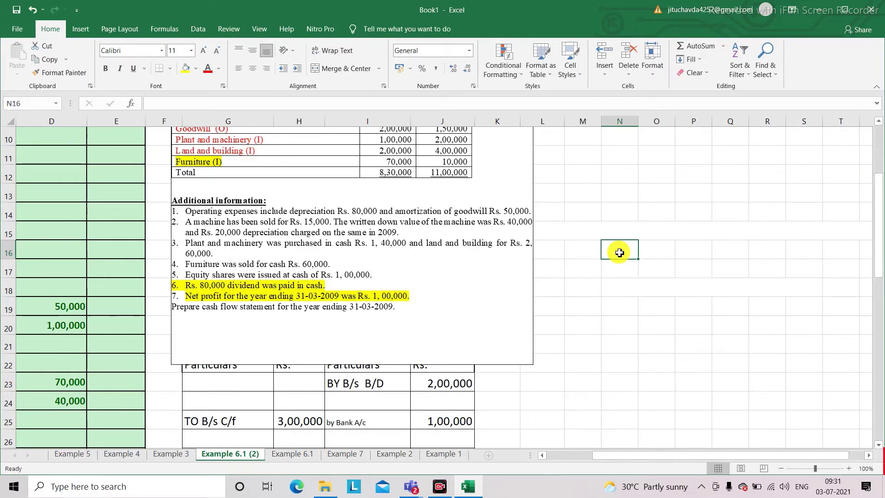
text(Cash A/c)
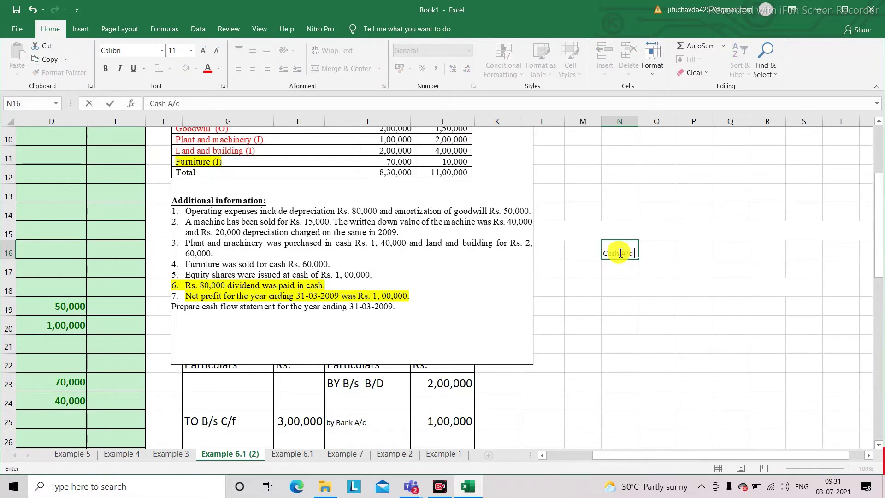
text( De)
text(.)
key(Tab)
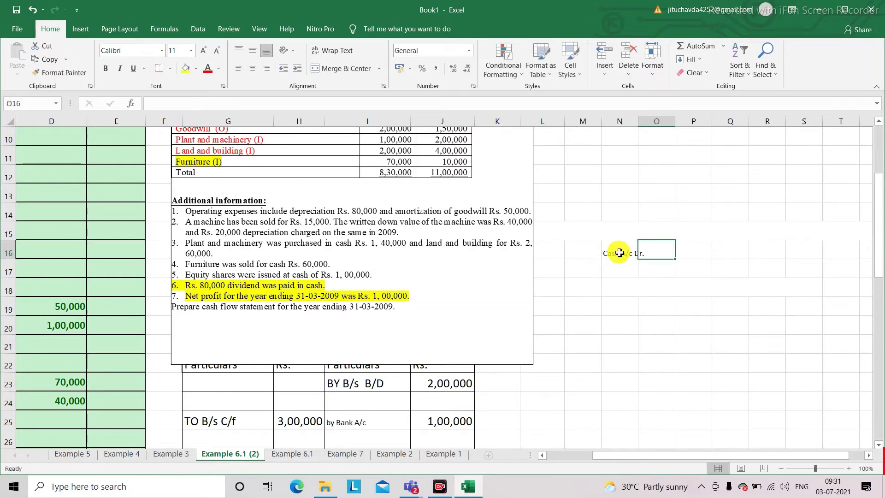
key(Tab)
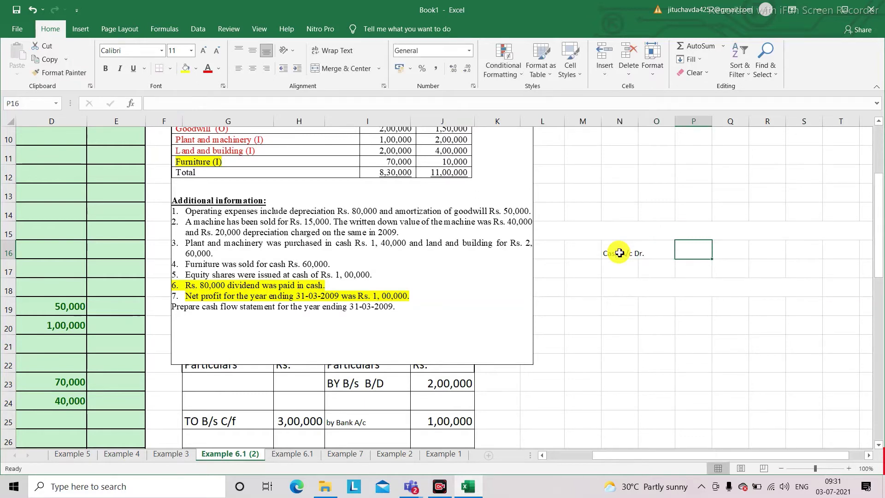
text(15,)
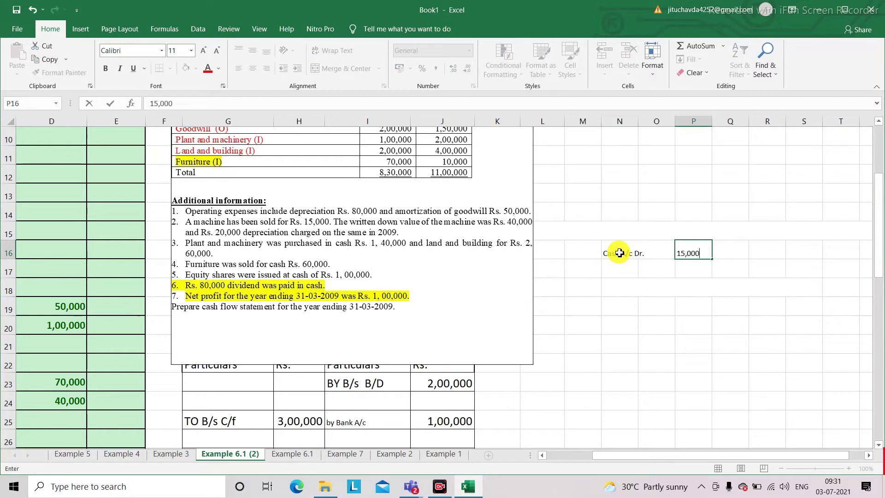
text(000)
key(Return)
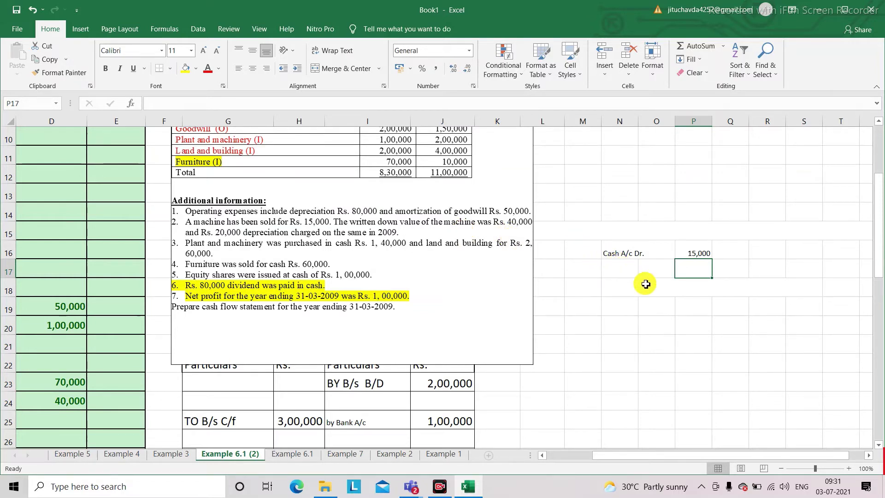
Add the credit line "P & M" in O19 with 40,000 in Q19 for the sold machine's written down value.
click(660, 310)
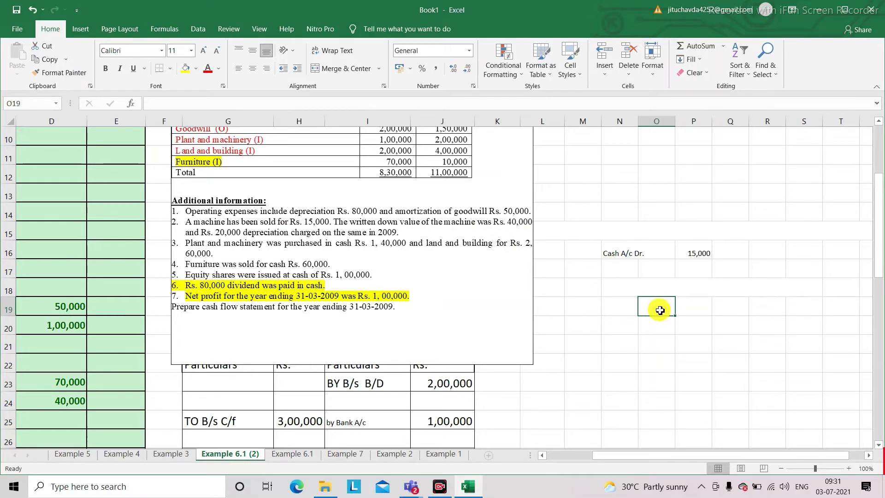
text(P)
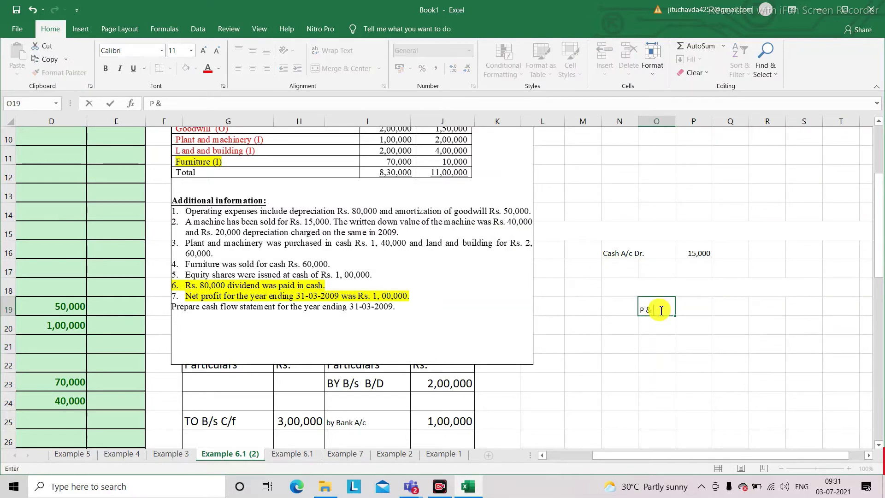
text( & M)
key(Tab)
key(Tab)
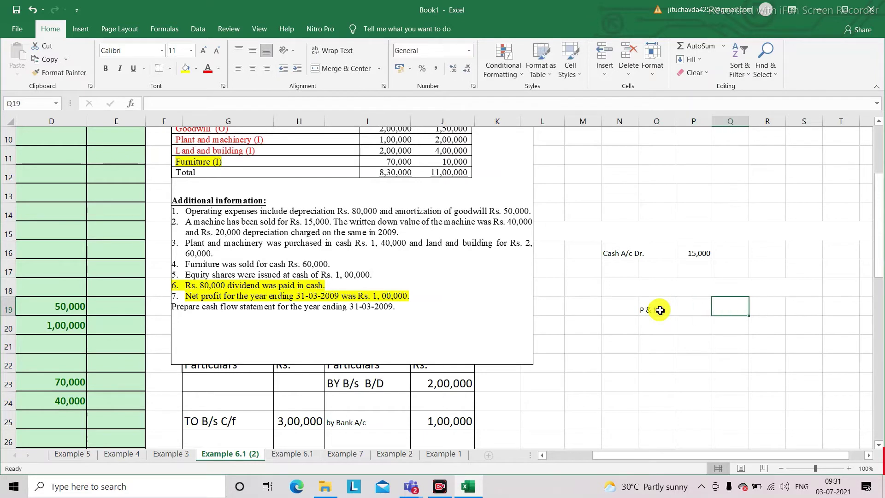
text(40,0)
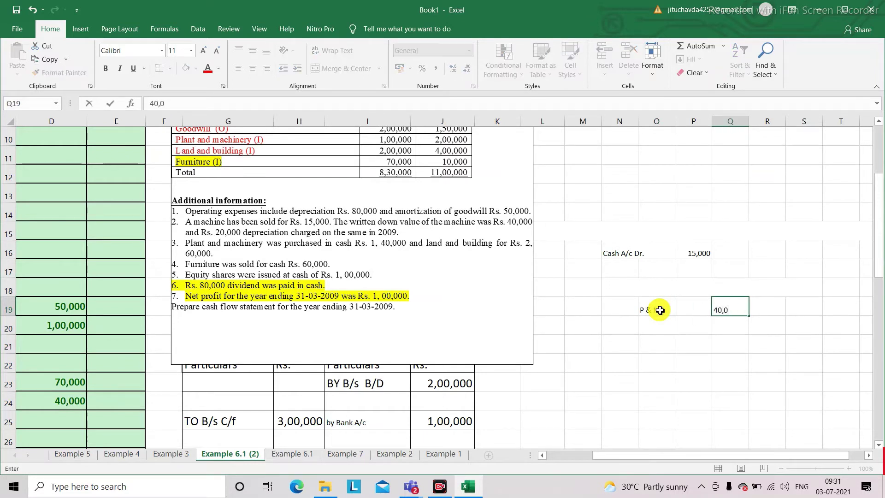
text(00)
key(Return)
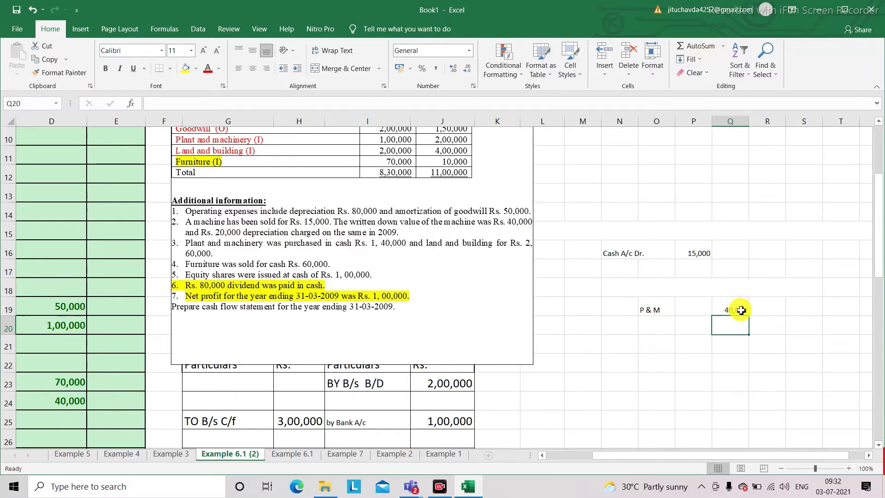
Add the debit line "Dep. On mAchinery" in N17 with 20,000 in P17, and check the entry's amounts.
click(619, 272)
text(ep)
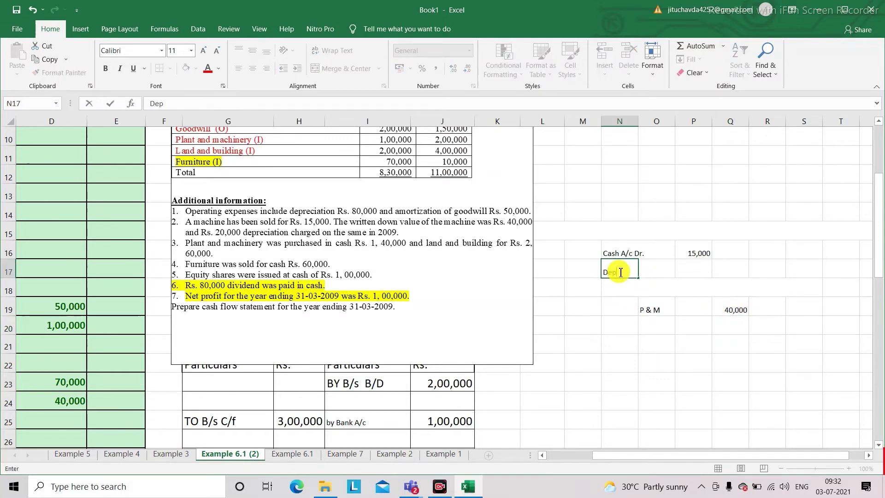
text(. o)
text(n mA)
text(chinery)
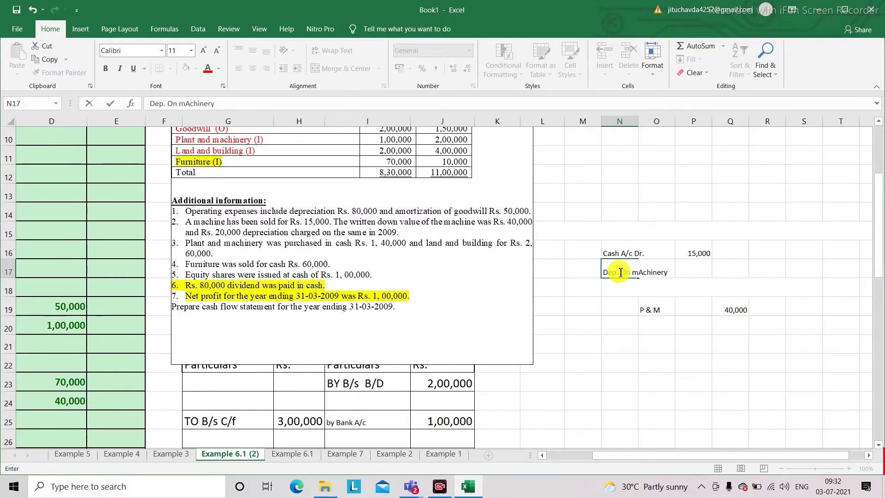
key(Return)
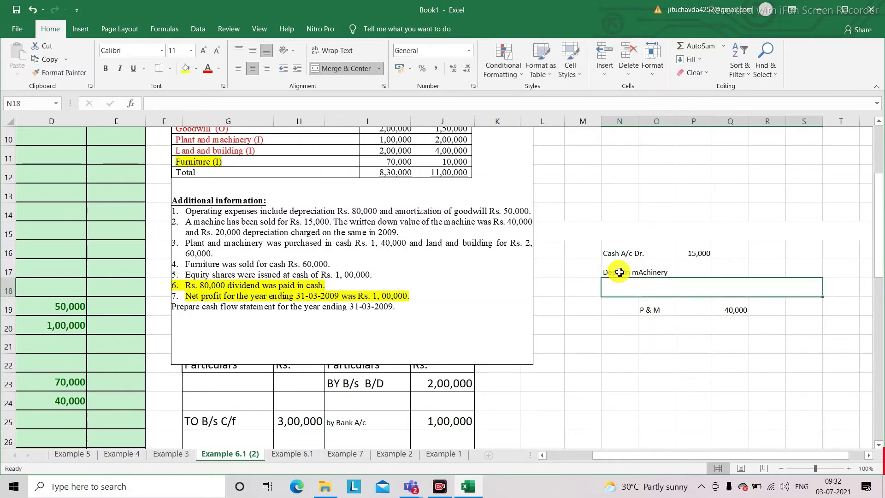
click(692, 273)
text(20)
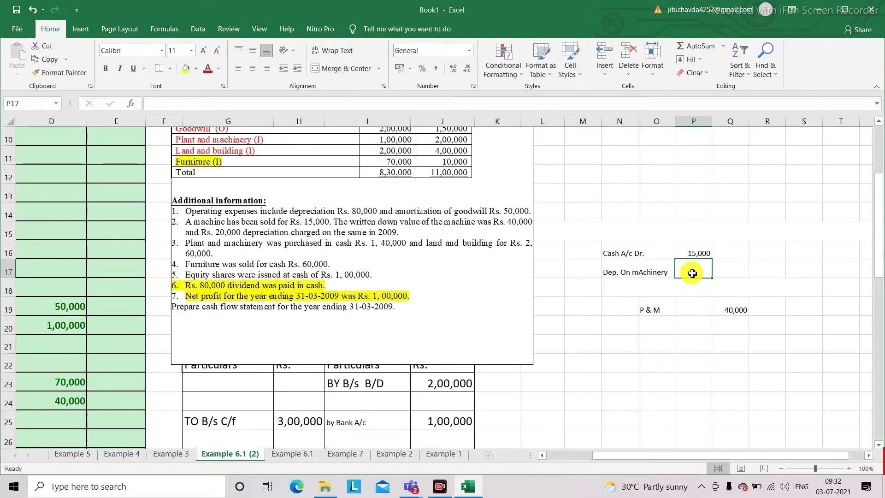
text(,000)
key(Return)
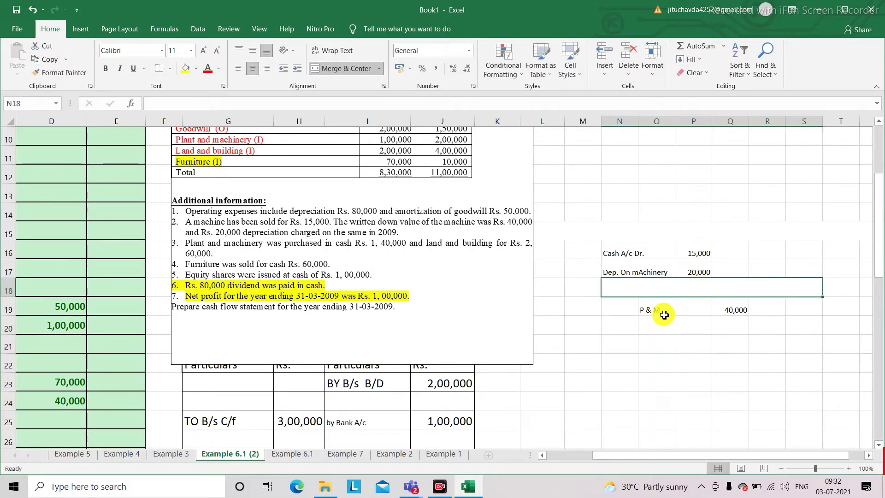
click(737, 311)
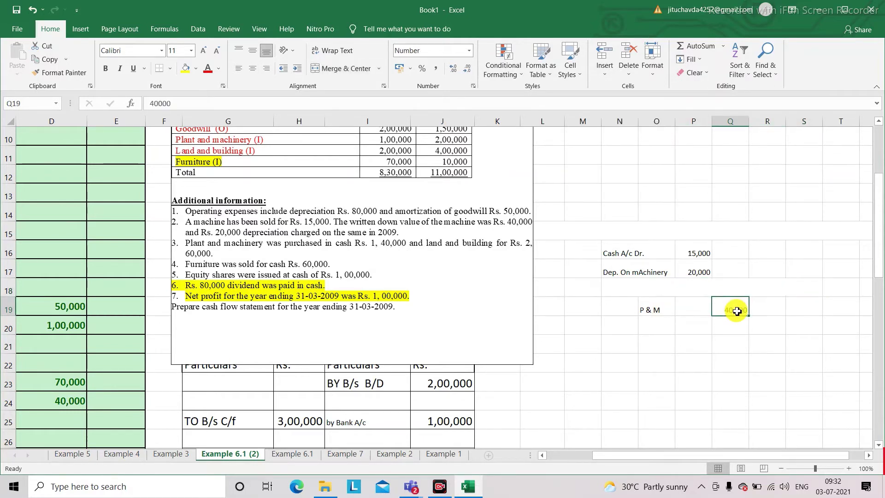
click(698, 255)
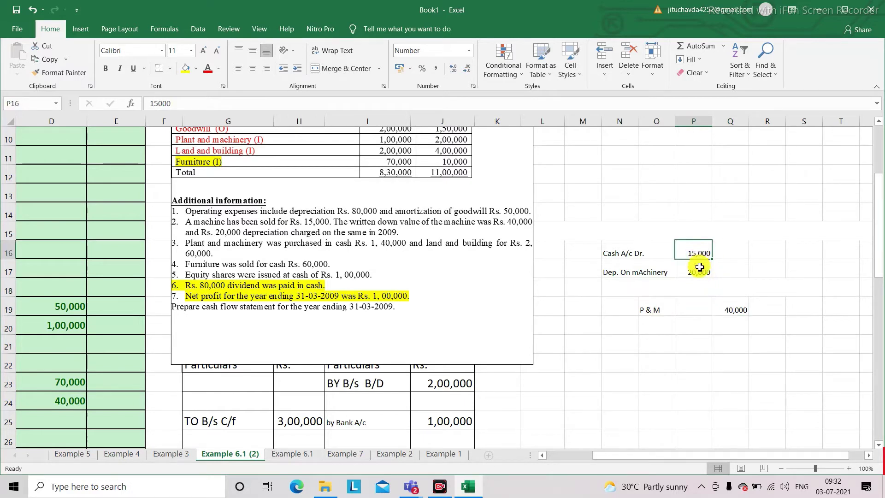
Add a "Loss on sale" line in N18 of the machinery sale journal entry, with the amount 5,000 in P18.
click(699, 273)
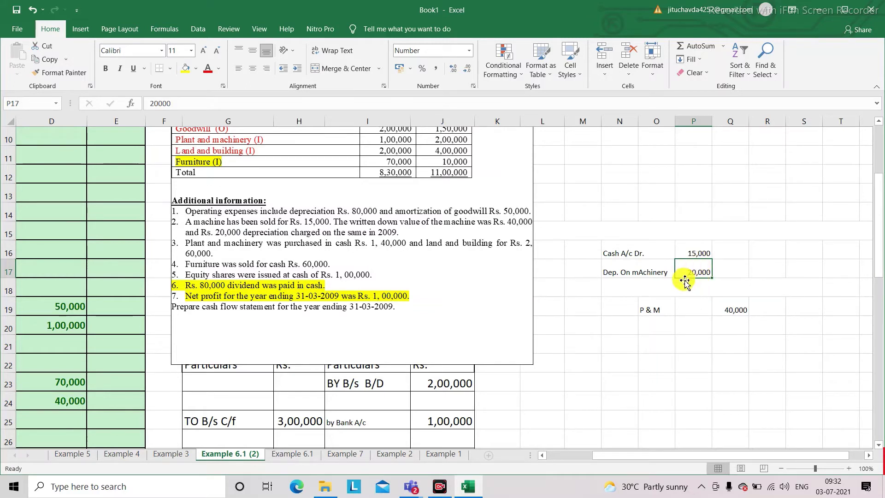
click(613, 286)
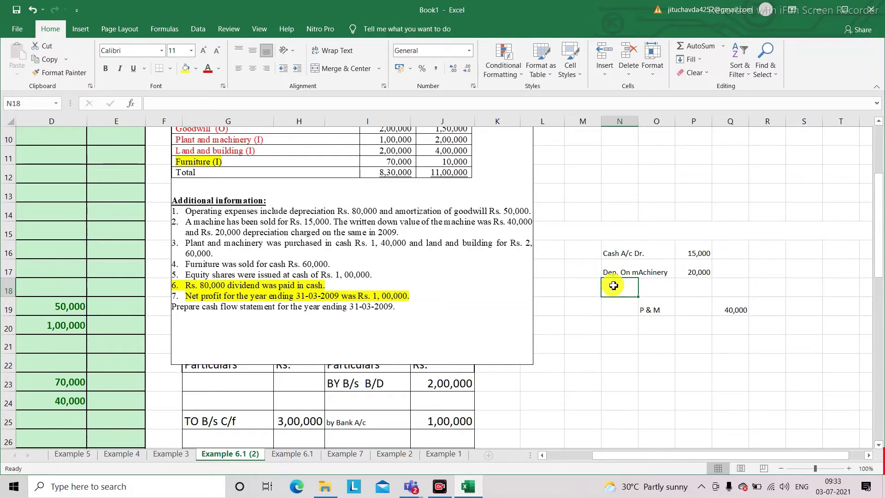
text(Lo)
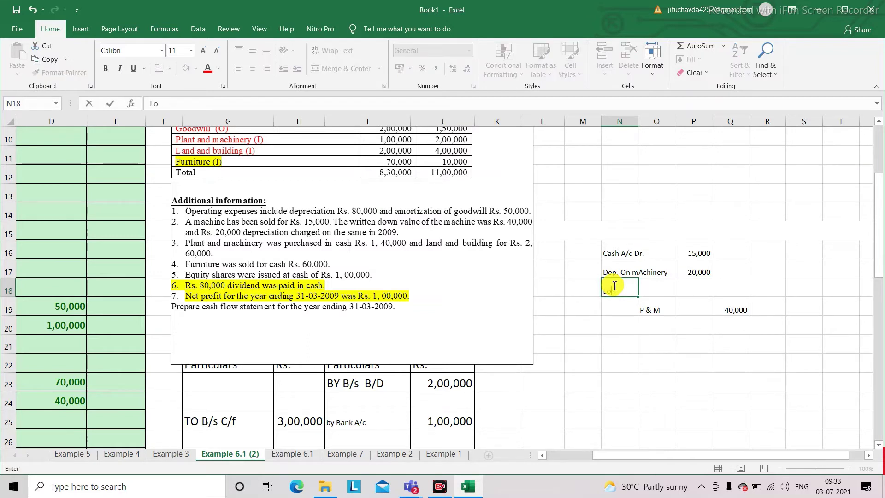
text(as on sal)
key(Tab)
key(Tab)
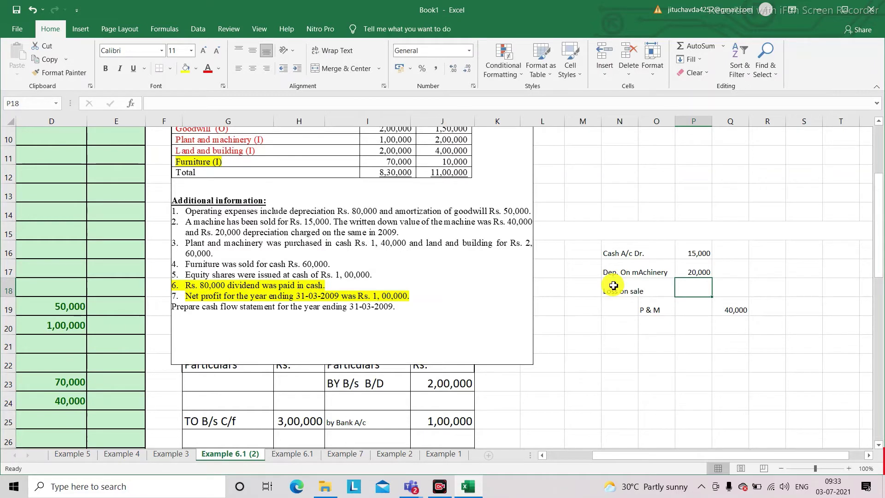
text(5,000)
key(Return)
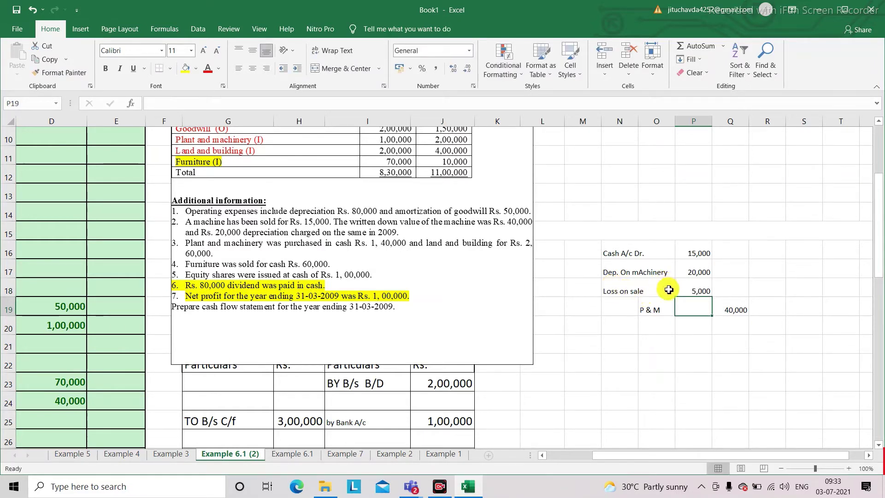
click(637, 290)
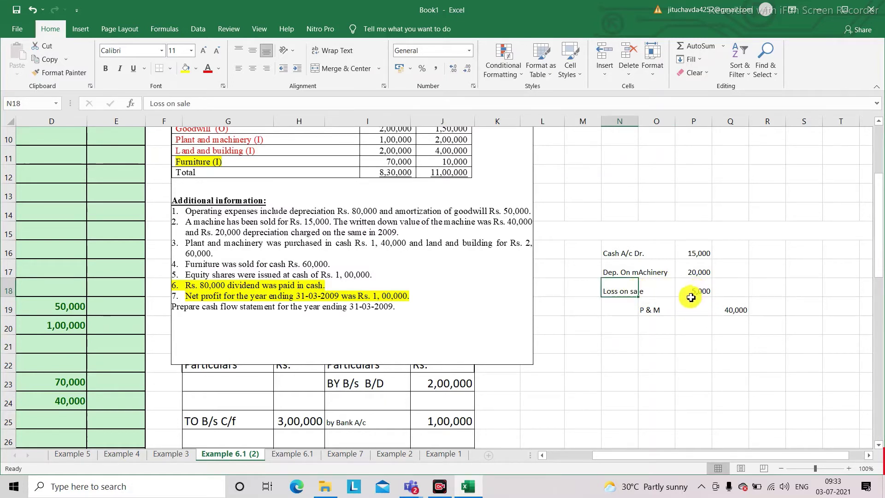
click(658, 328)
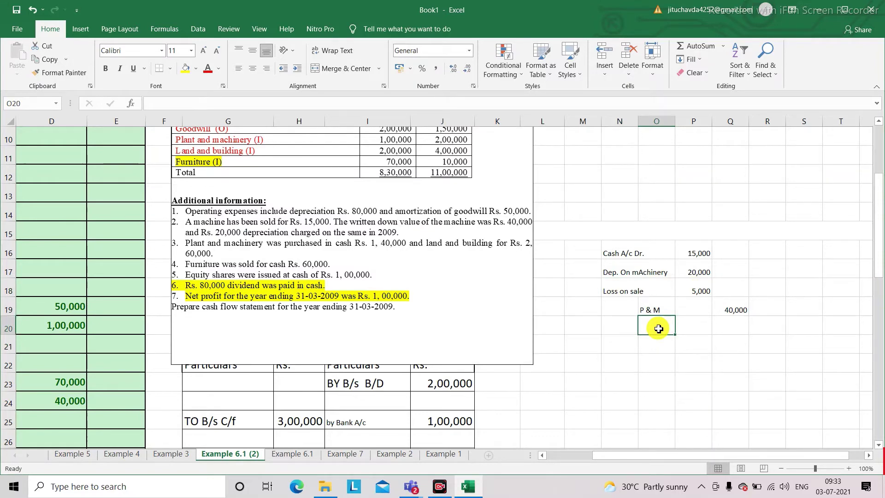
click(736, 330)
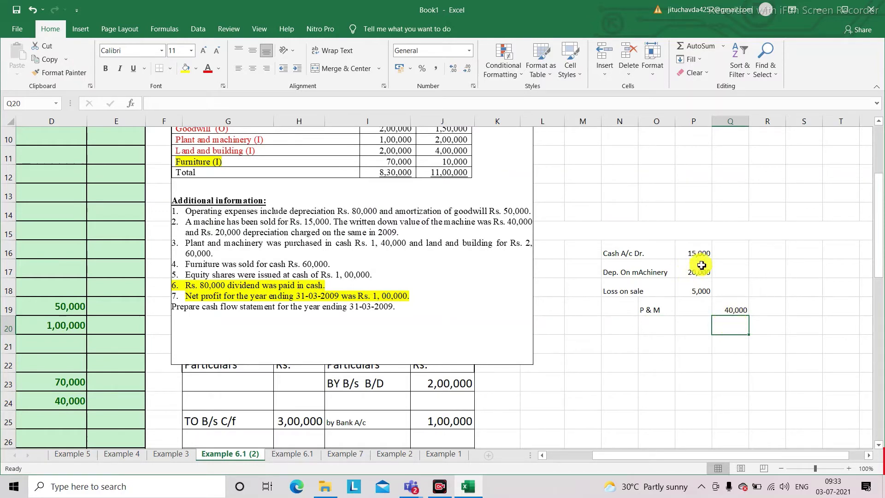
click(695, 291)
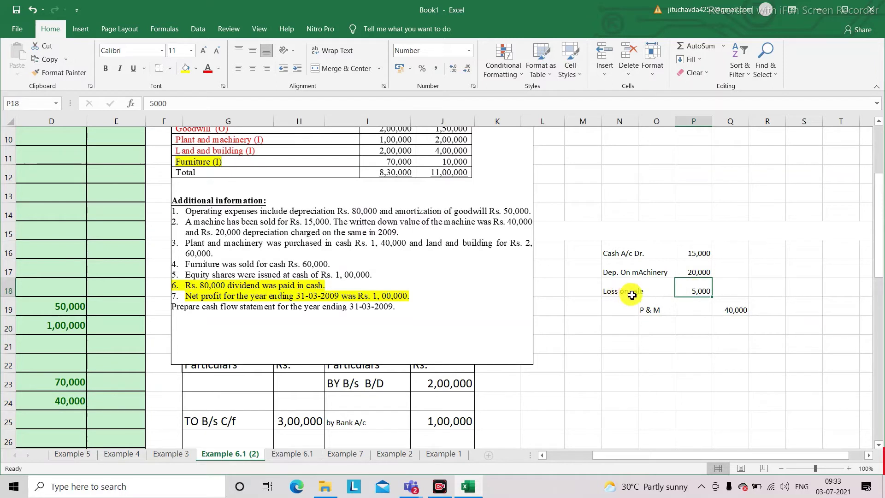
click(670, 333)
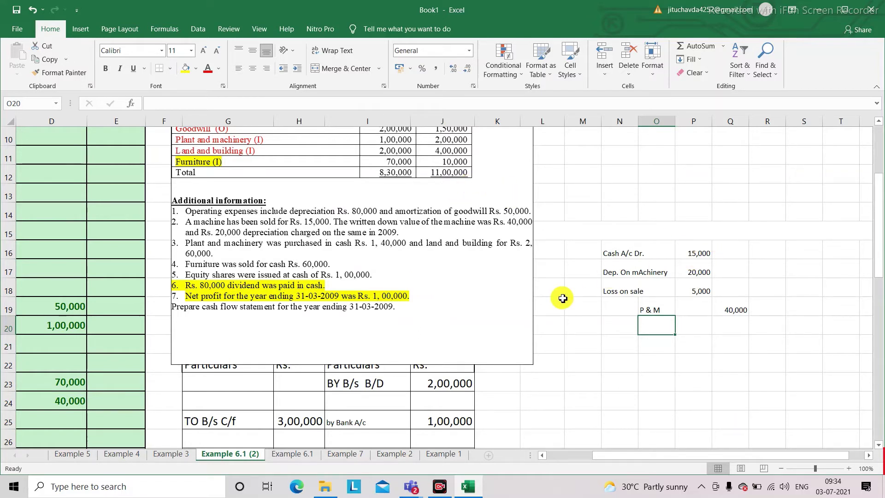
Record "Sale of P & M" with the amount 15,000 under Cash from Investing Activities, directly below Purchase of P & M.
scroll(563, 298, left, 3)
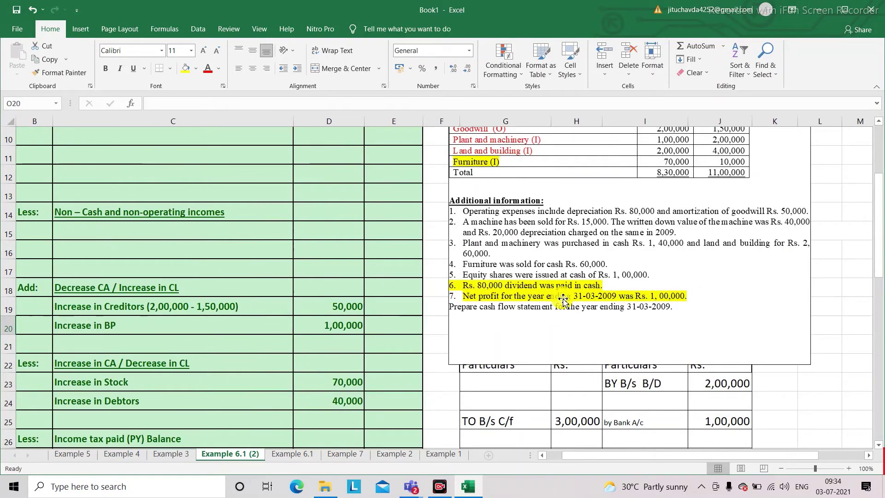
scroll(231, 335, down, 1)
scroll(231, 335, down, 5)
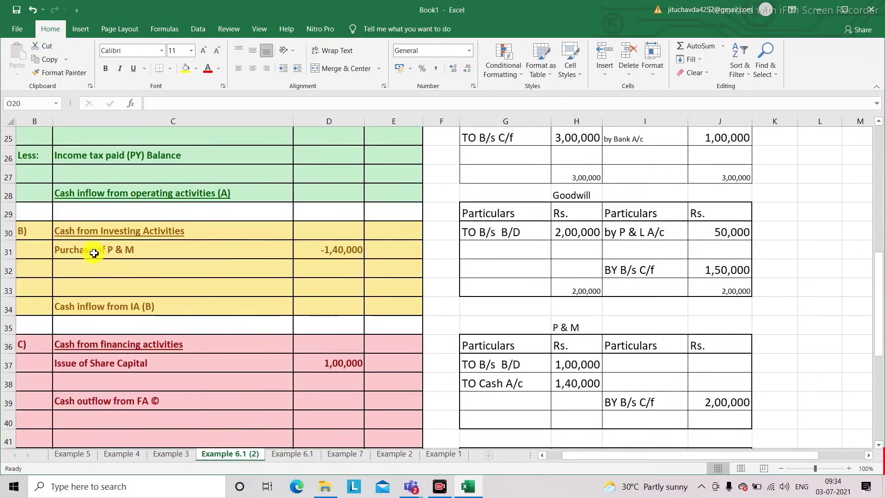
click(85, 269)
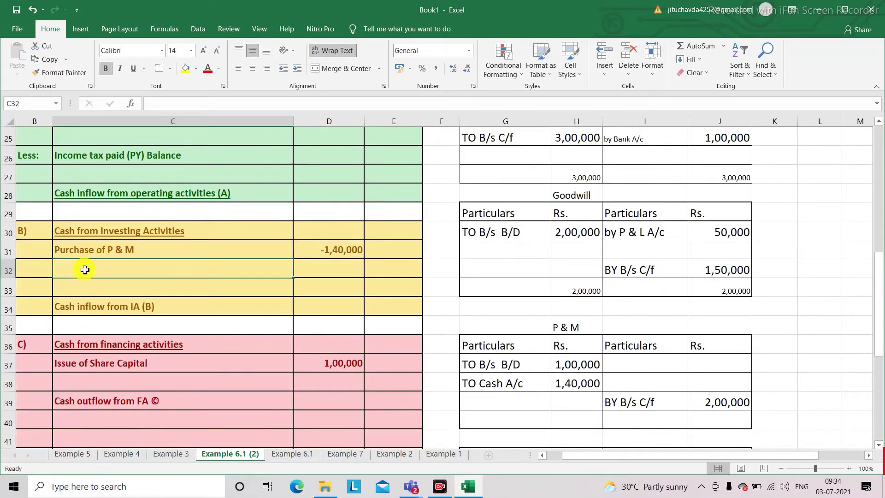
text(Sale of)
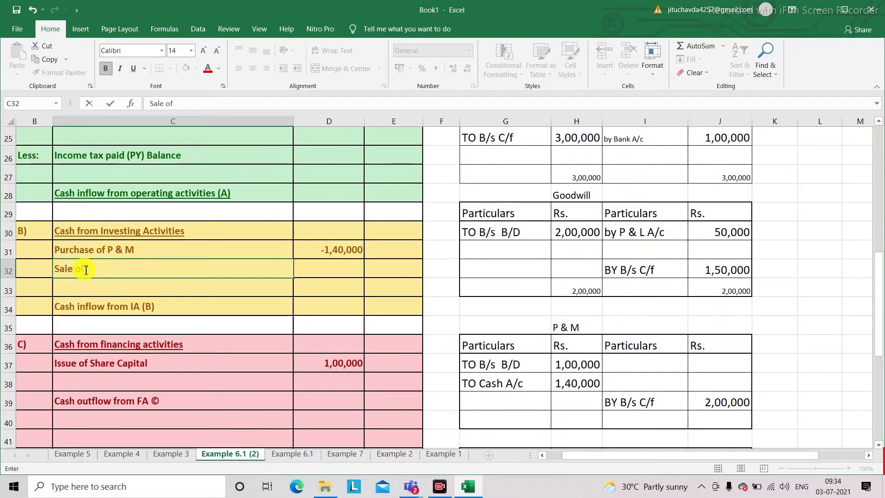
text( P & M)
key(Tab)
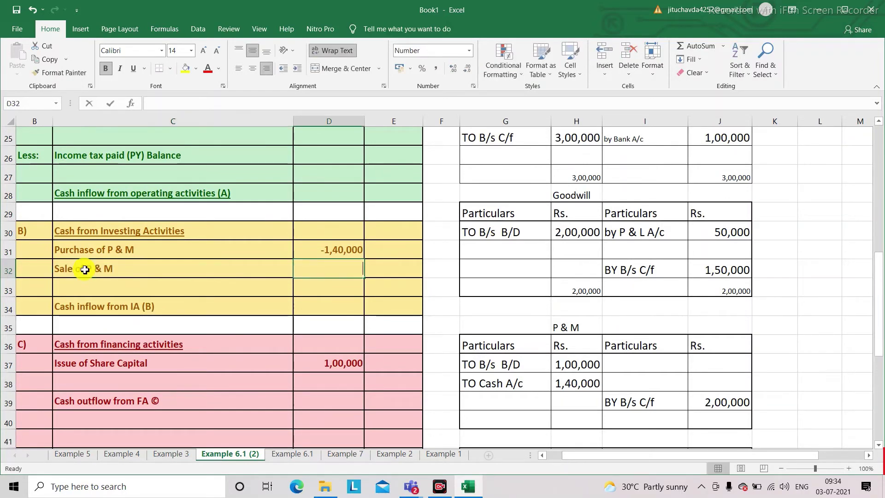
text(15,000)
key(Return)
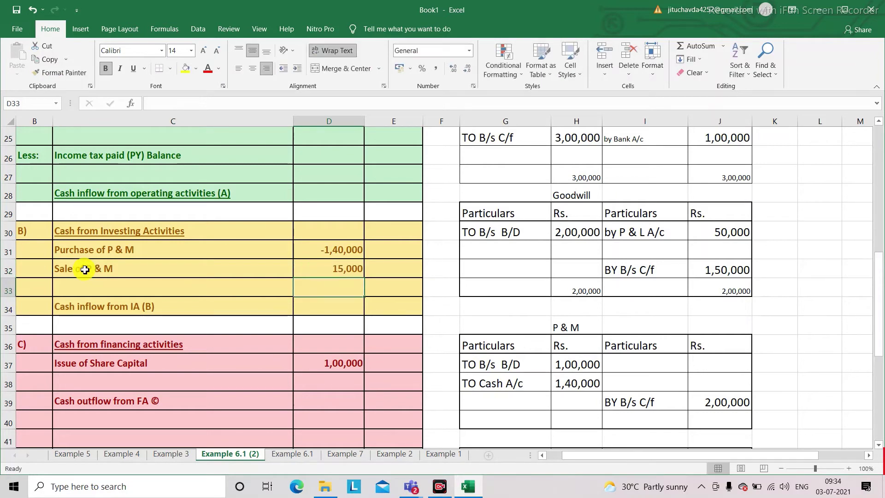
Add "Depreciation on P & M" with the amount 20,000 under the non-cash and non-operating expenses, directly below Goodwill Written off.
scroll(410, 295, right, 5)
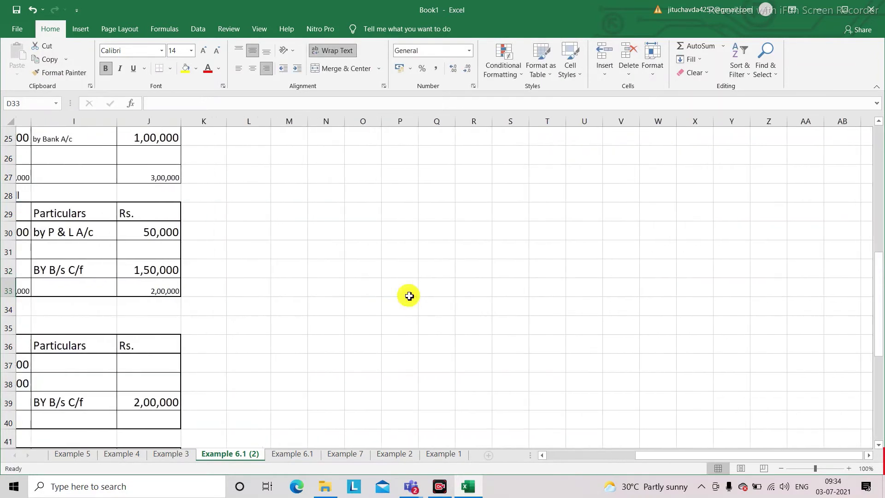
scroll(409, 296, left, 1)
scroll(409, 296, up, 4)
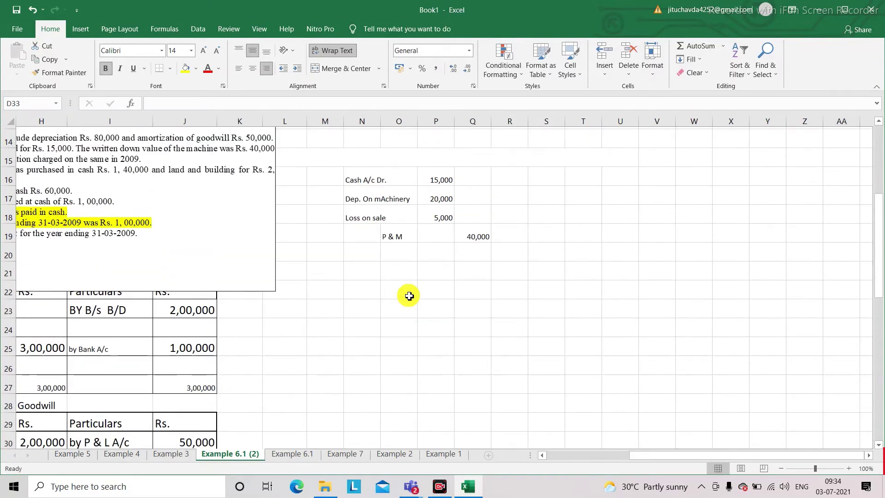
scroll(409, 296, up, 1)
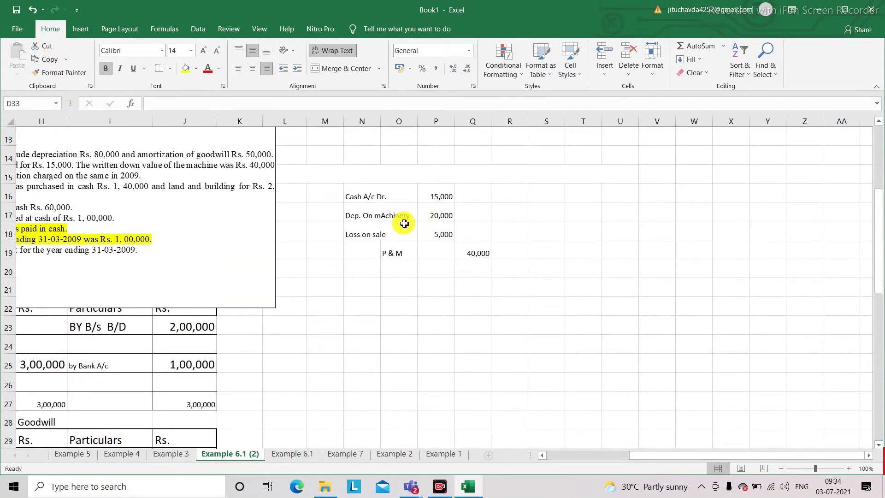
scroll(405, 224, left, 4)
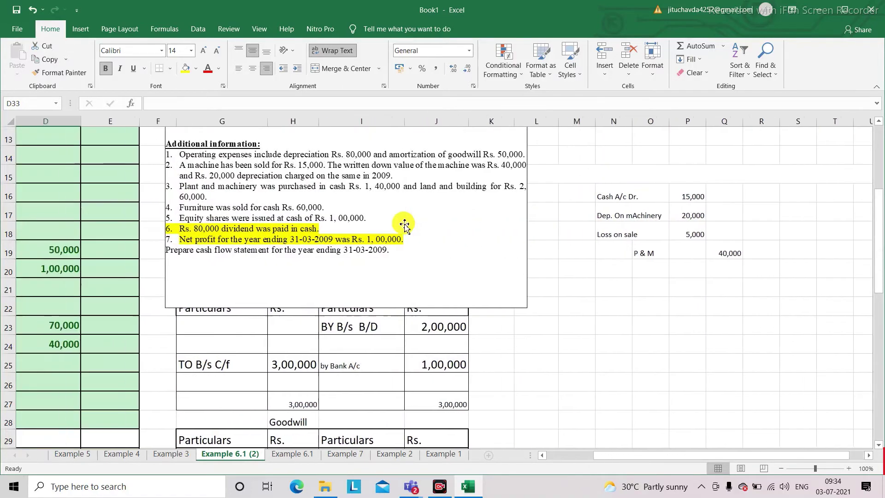
scroll(404, 223, left, 3)
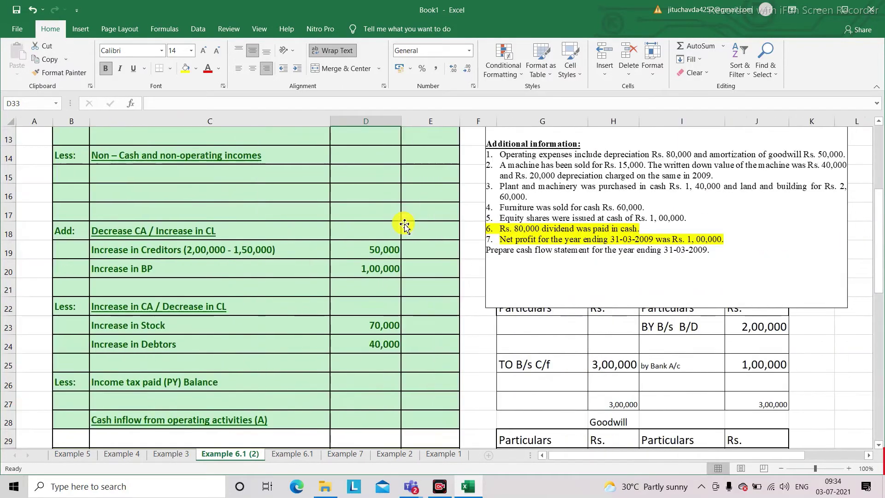
scroll(404, 224, up, 2)
scroll(404, 224, up, 2)
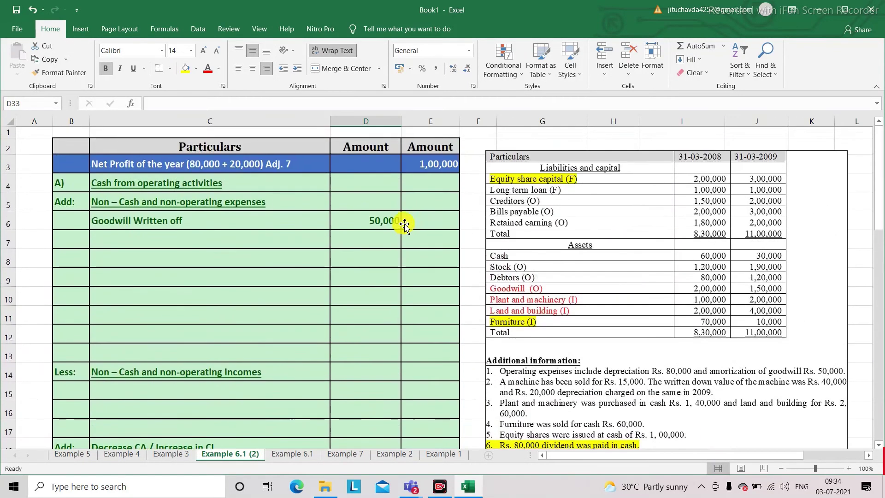
click(109, 240)
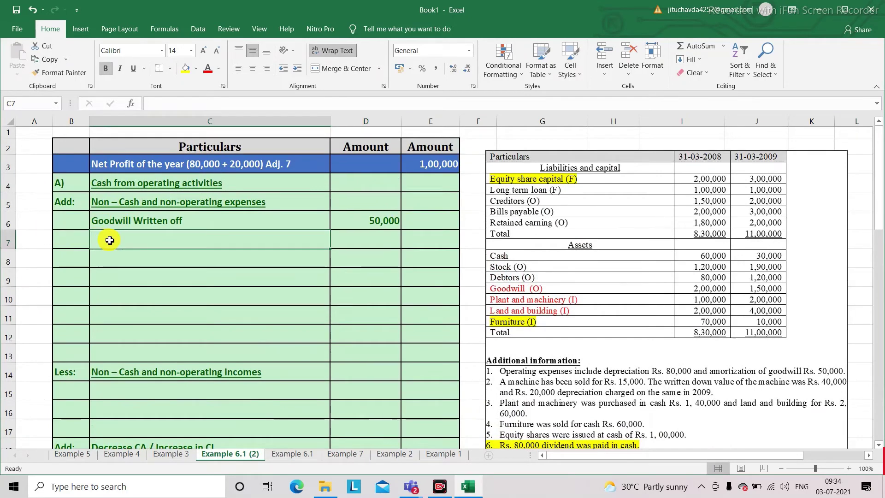
text(Depre)
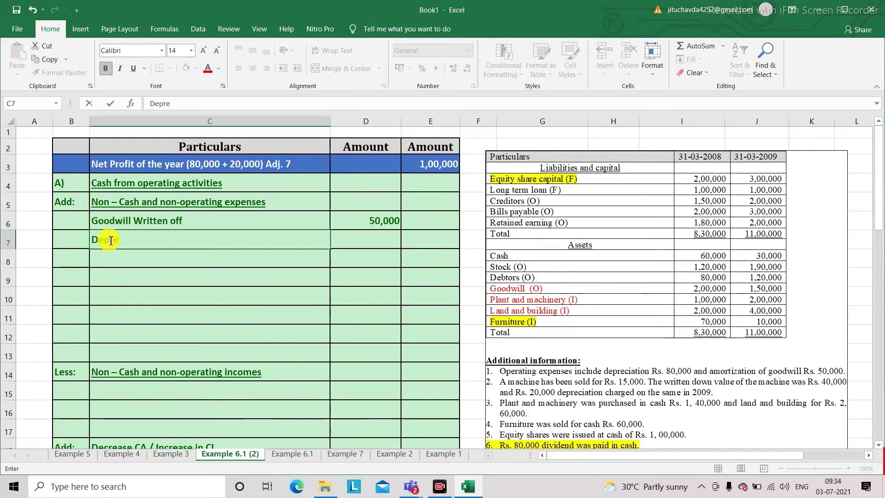
text(ciation )
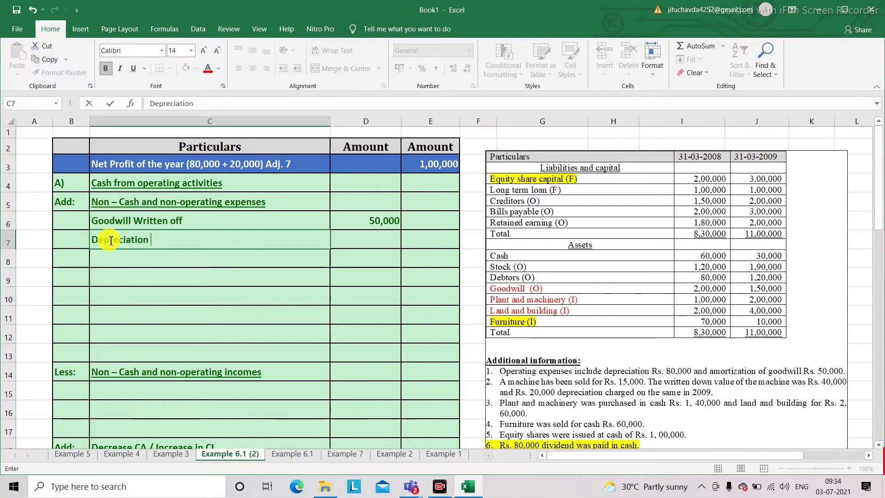
text(on P)
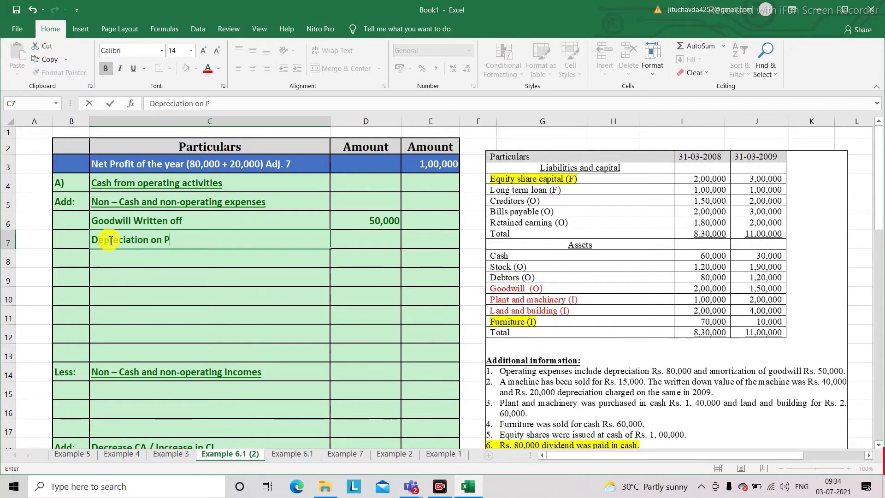
text( & )
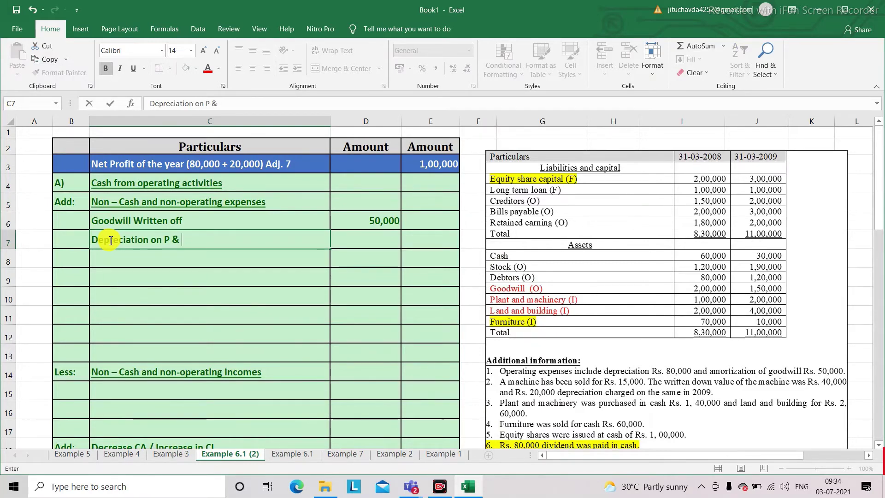
text(M)
key(Tab)
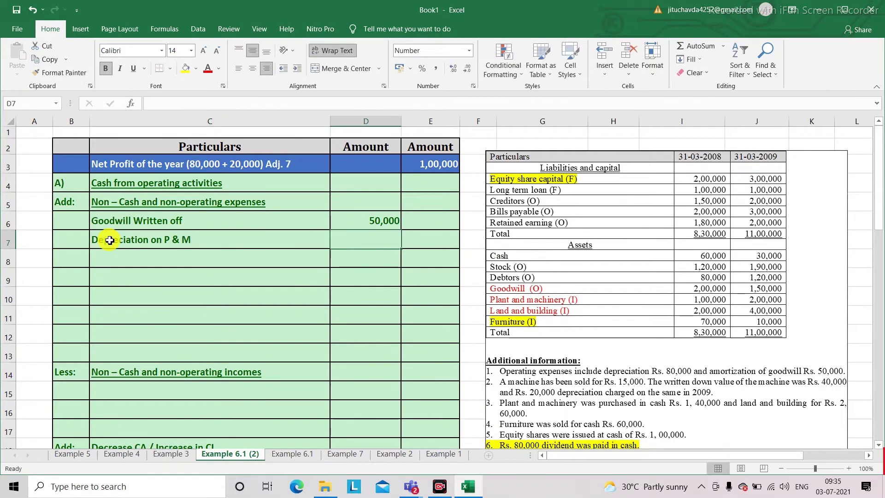
text(20,000)
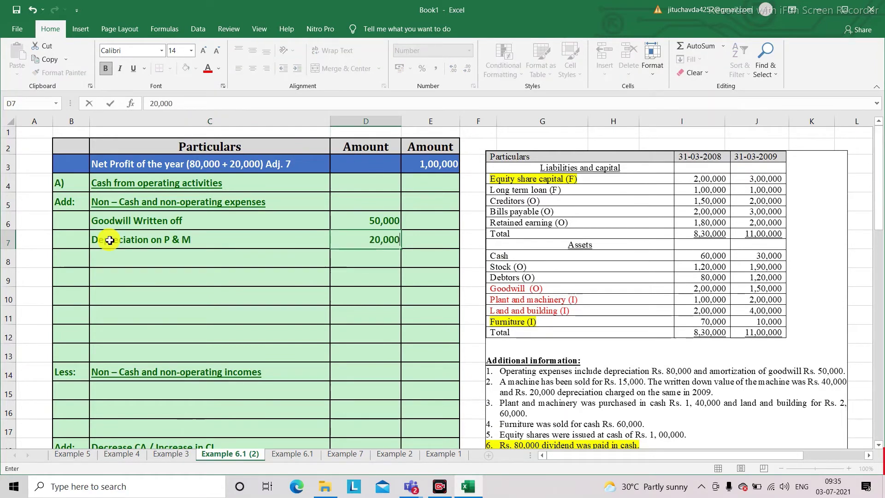
key(Return)
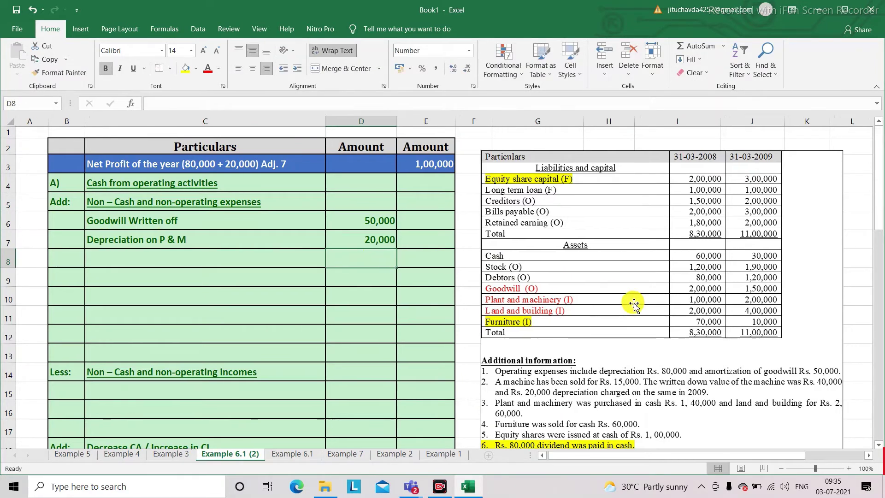
Add "Loss on sale of P & M" with the amount 5,000 under the non-cash and non-operating expenses, directly below Depreciation on P & M.
scroll(634, 303, right, 3)
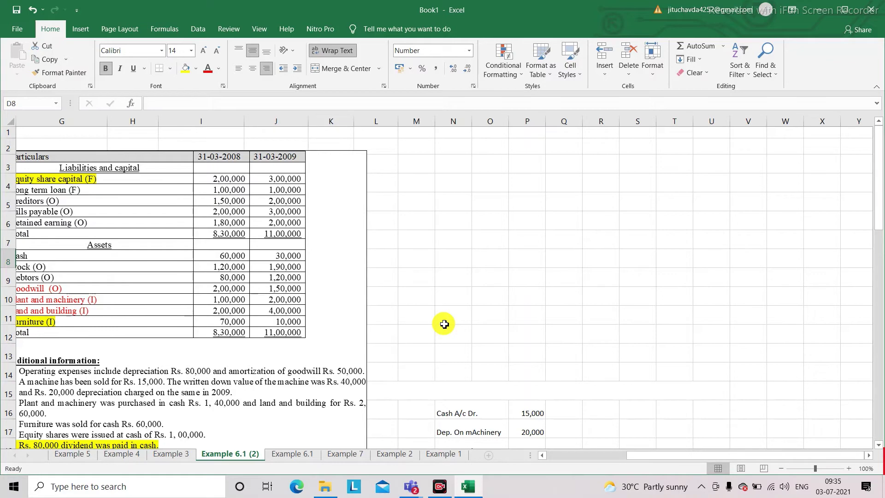
scroll(528, 308, down, 3)
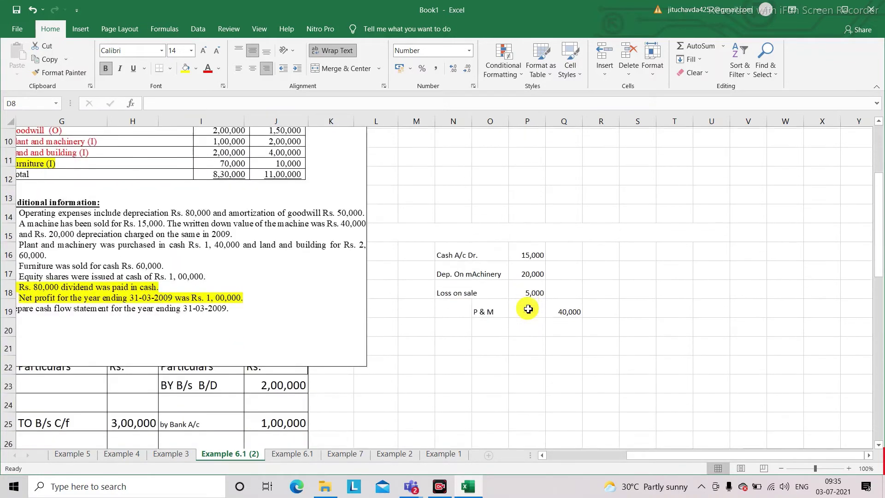
scroll(519, 297, left, 5)
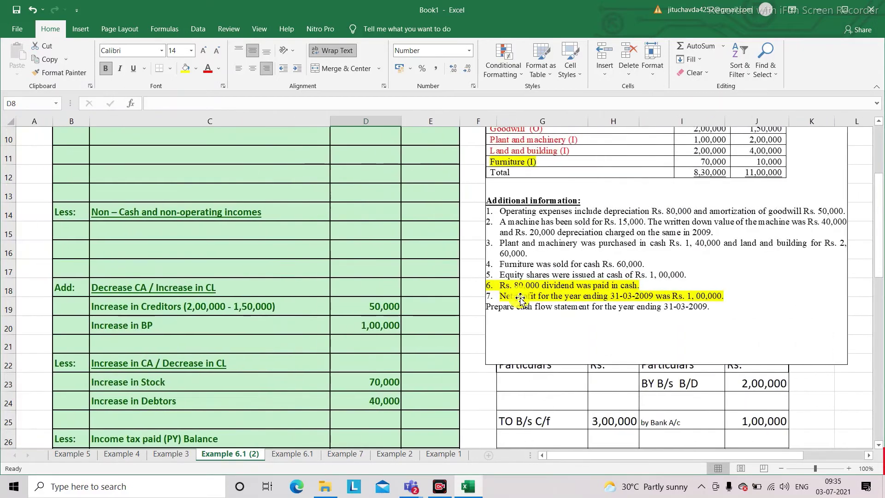
scroll(215, 252, up, 2)
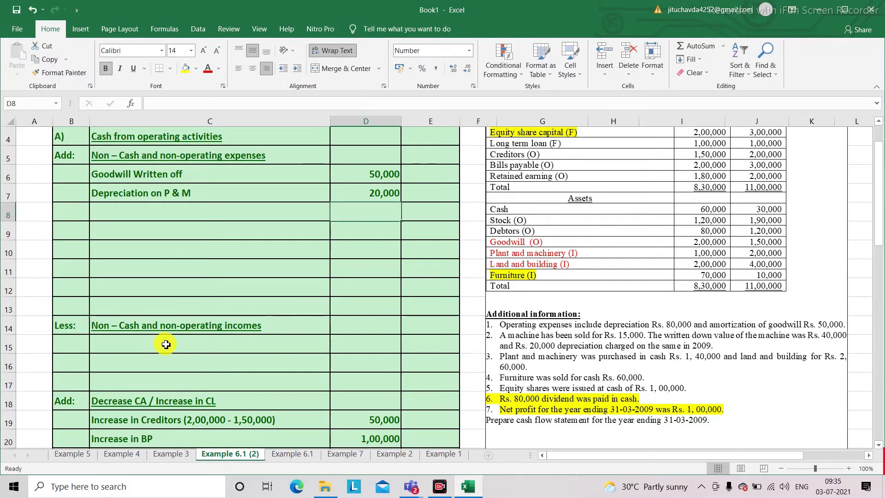
click(121, 212)
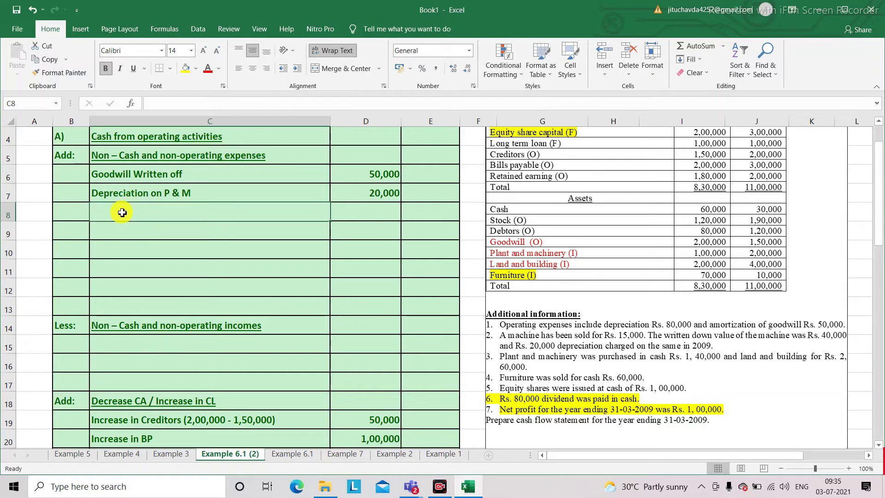
text(Loss )
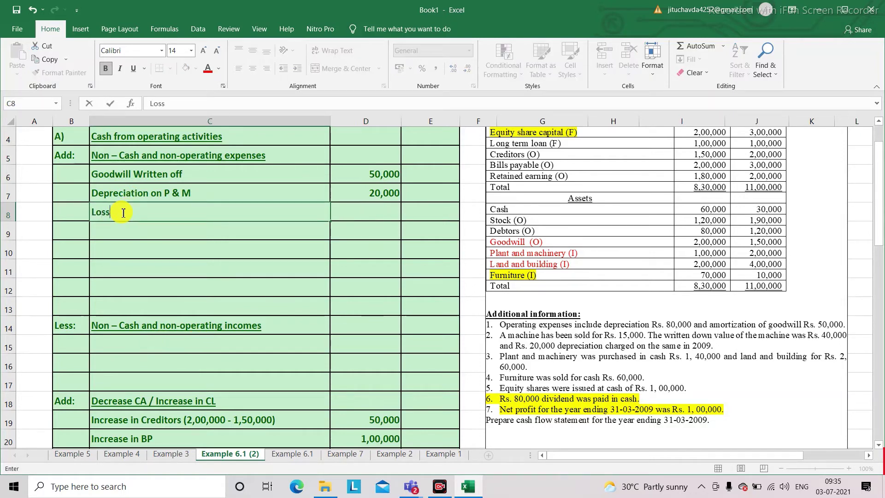
text(on sale od)
key(BackSpace)
text(f P )
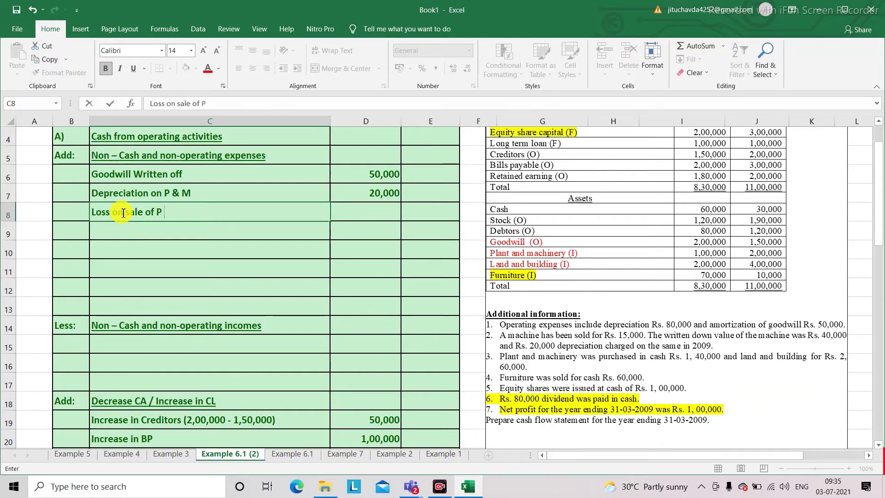
text(& M)
key(Tab)
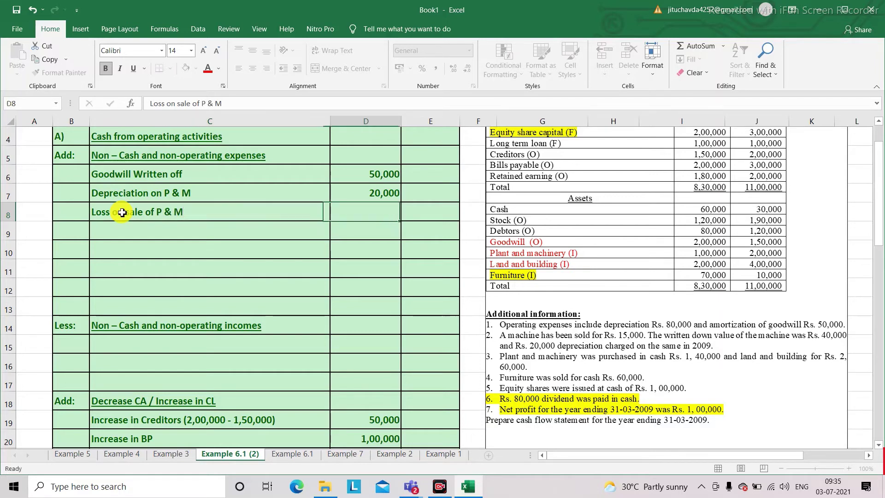
text(5,000)
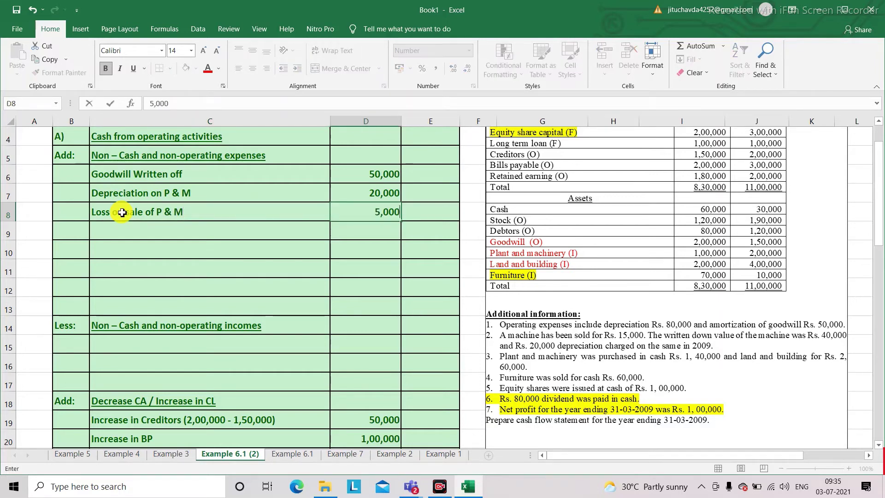
key(Return)
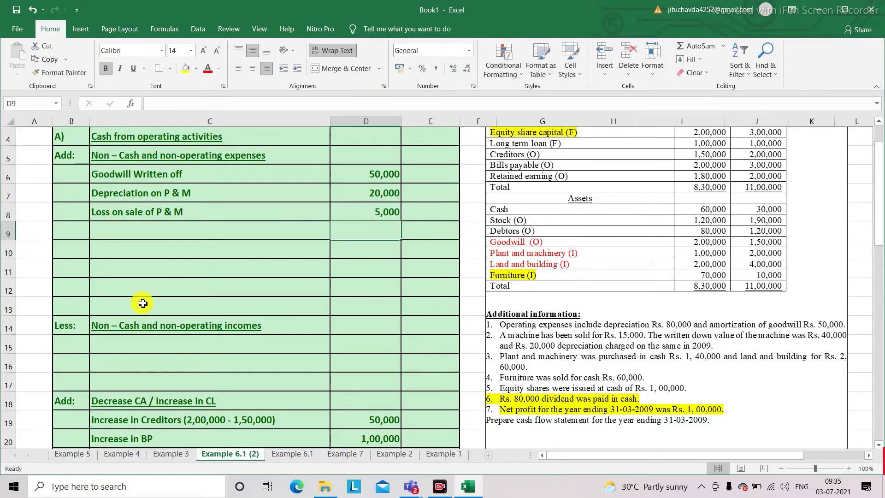
Insert a blank row directly above the "TO Cash A/c" line in the P & M ledger account.
click(141, 348)
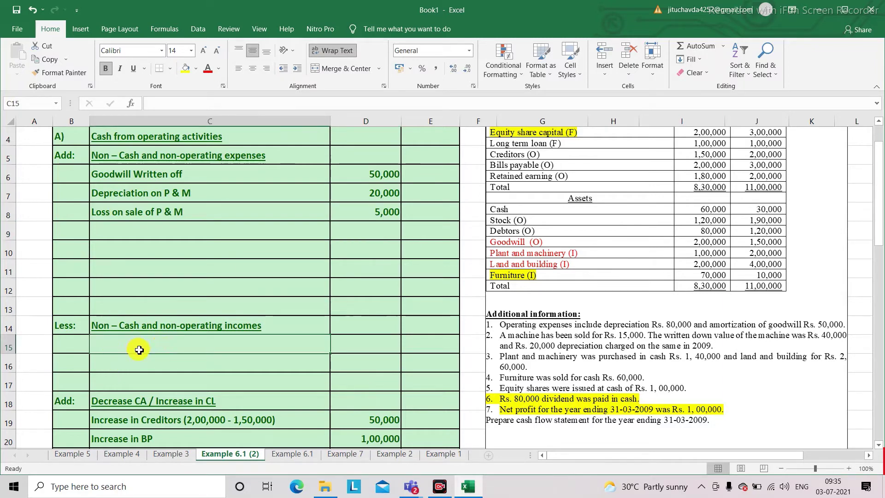
scroll(636, 325, right, 1)
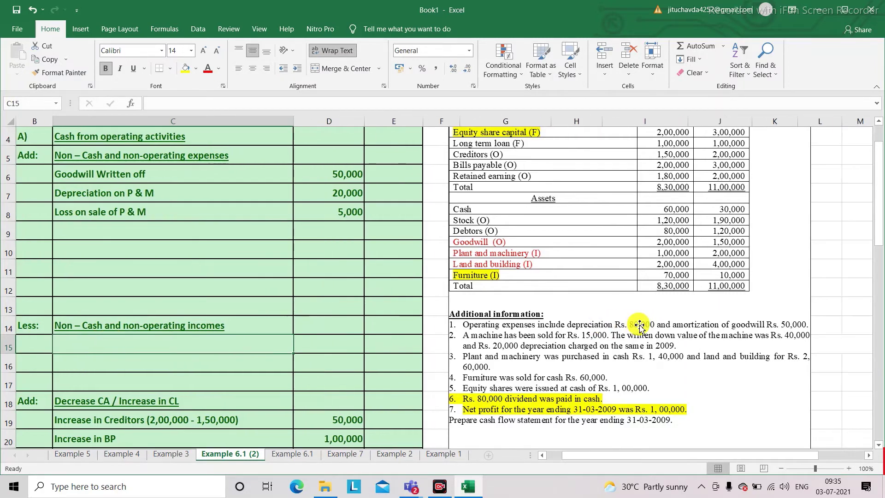
scroll(639, 325, right, 5)
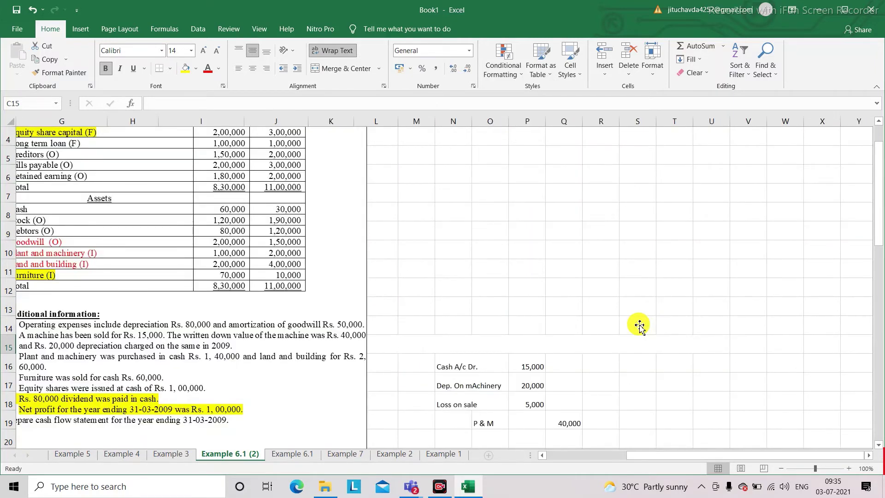
scroll(640, 325, down, 1)
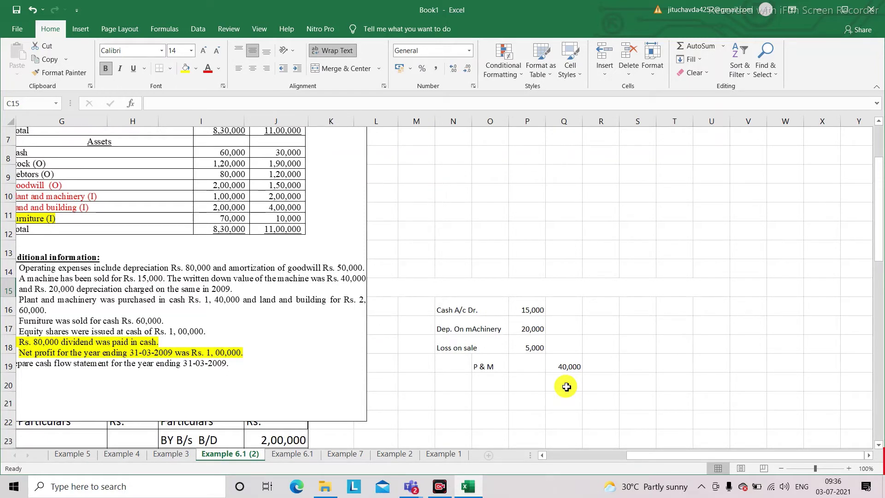
drag(480, 364, 560, 366)
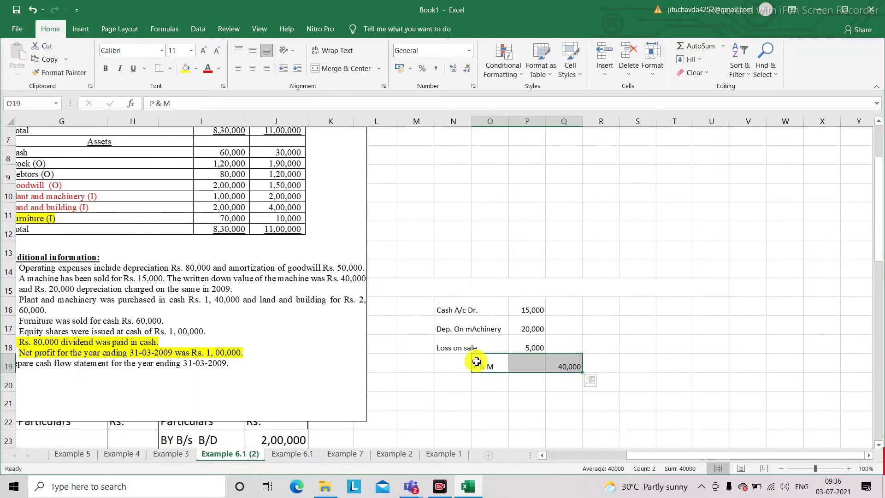
scroll(476, 361, left, 1)
scroll(476, 361, down, 3)
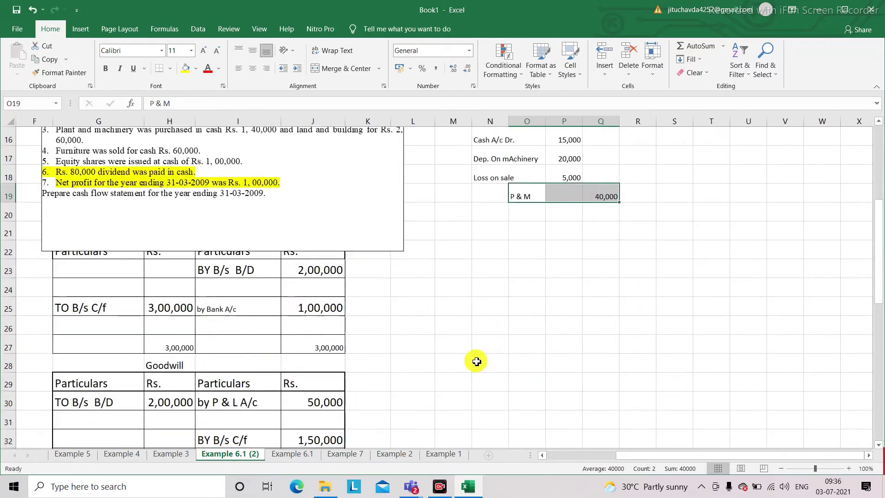
scroll(476, 361, down, 4)
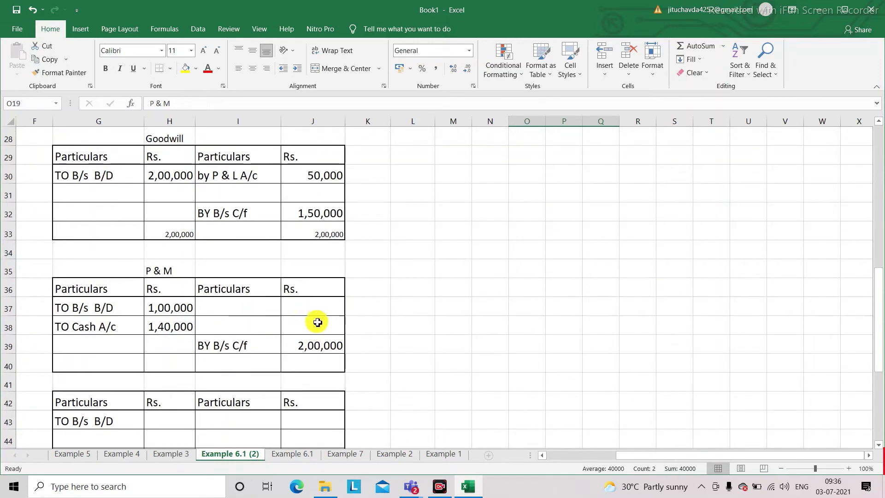
click(313, 324)
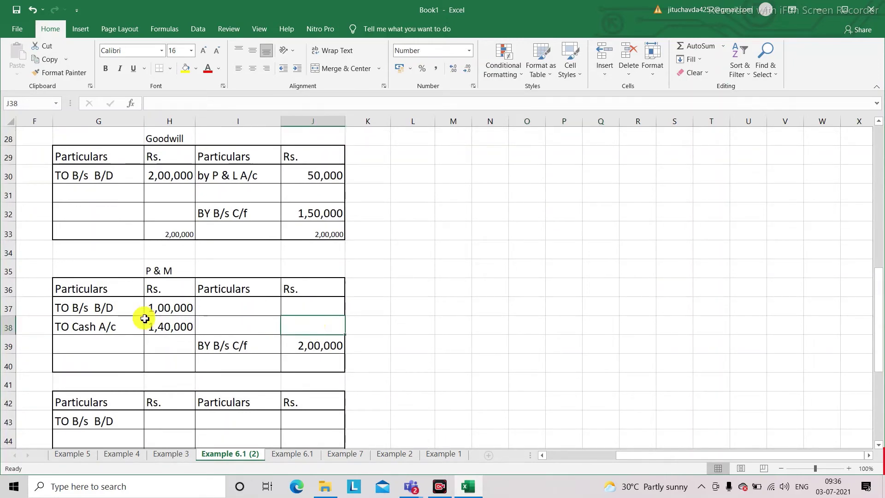
click(12, 327)
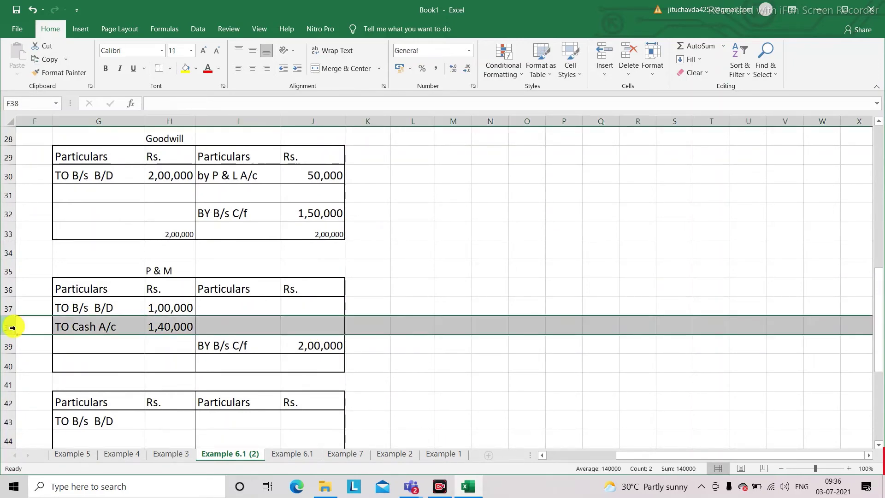
key(ctrl+shift+plus)
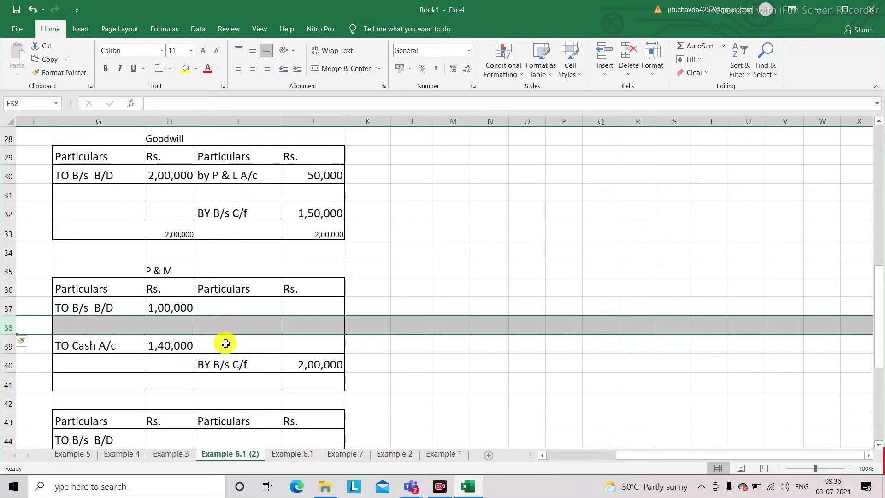
Record "by Cash (Sale)" with the amount 15,000 as the first credit line of the P & M account.
click(218, 309)
text(b)
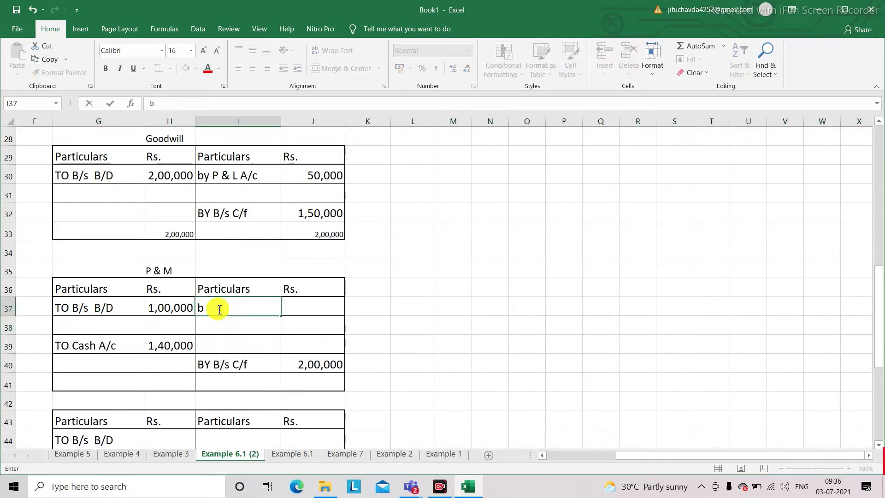
text(y Cash (Sal)
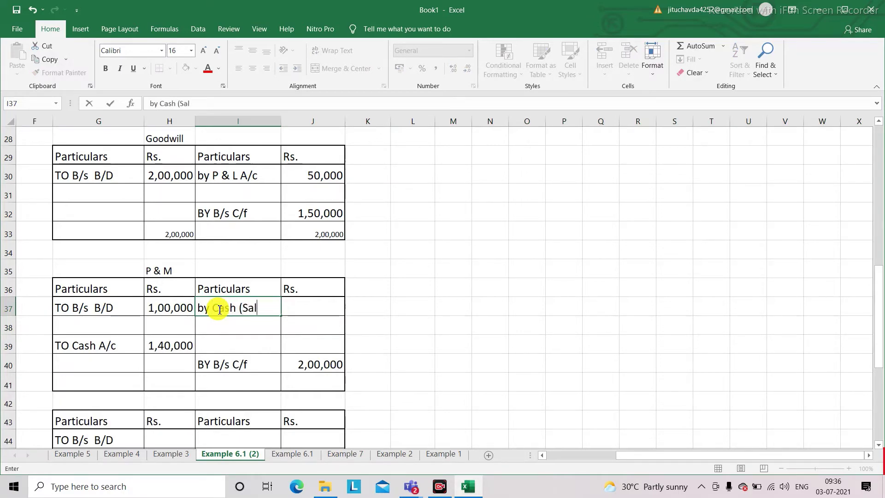
text(e))
key(Tab)
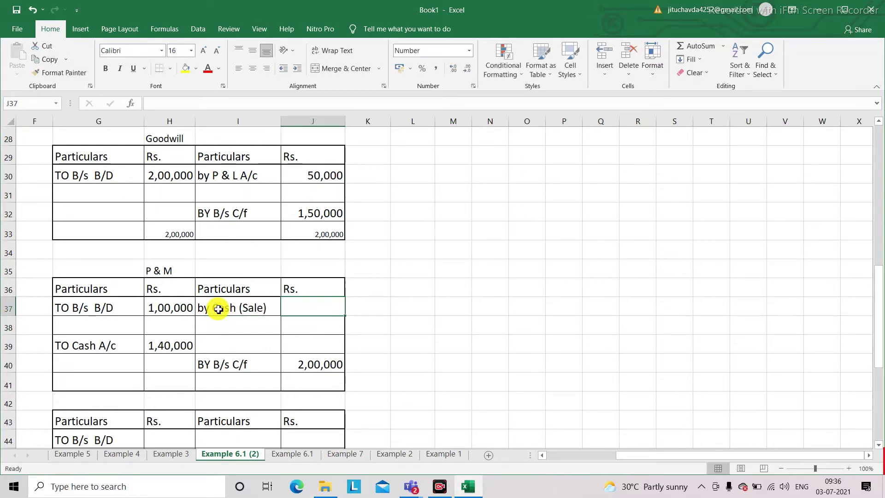
text(15,000)
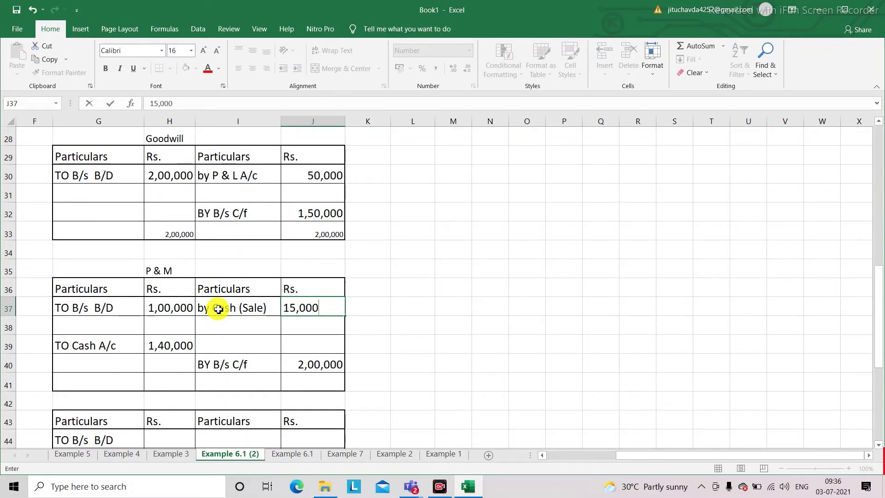
key(Return)
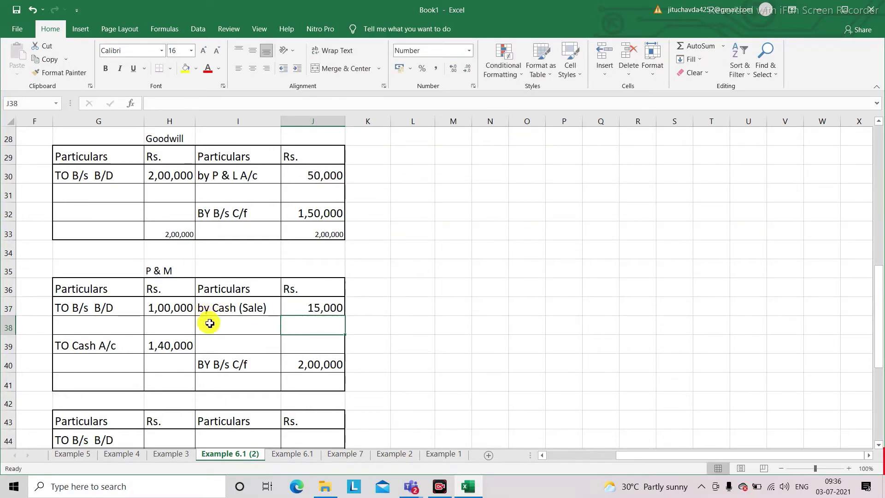
Add "BY Loss on sale" with the amount 5,000 on the P & M account's credit side, below the cash sale.
click(209, 323)
text(BY Lo)
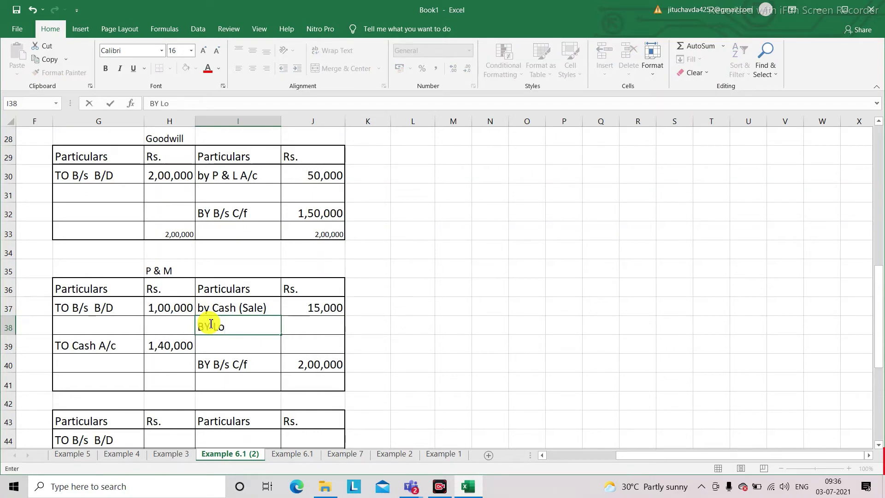
text(ss on sale)
key(Tab)
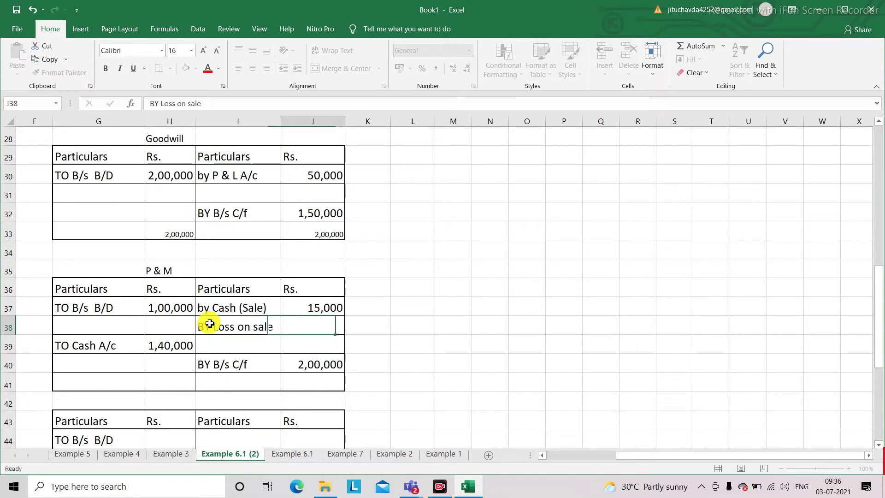
text(5,000)
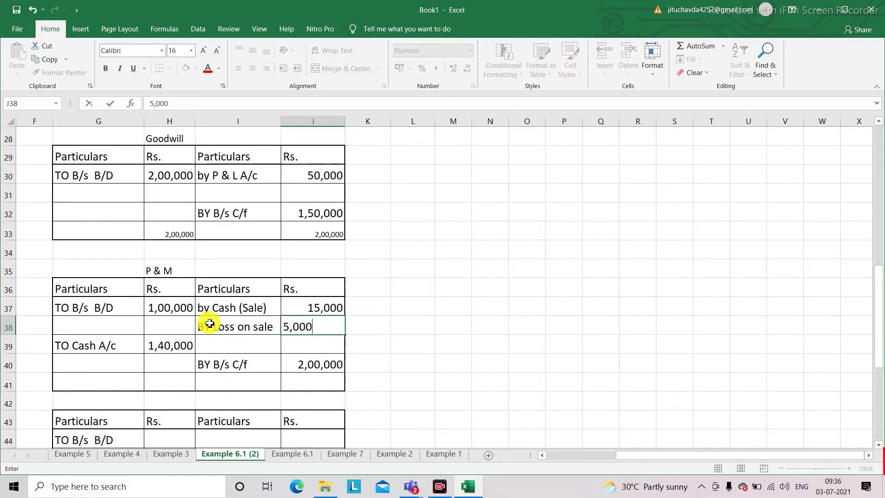
key(Return)
Add "by Dep." with the amount 20,000 on the P & M account's credit side, directly above BY B/s C/f.
click(210, 345)
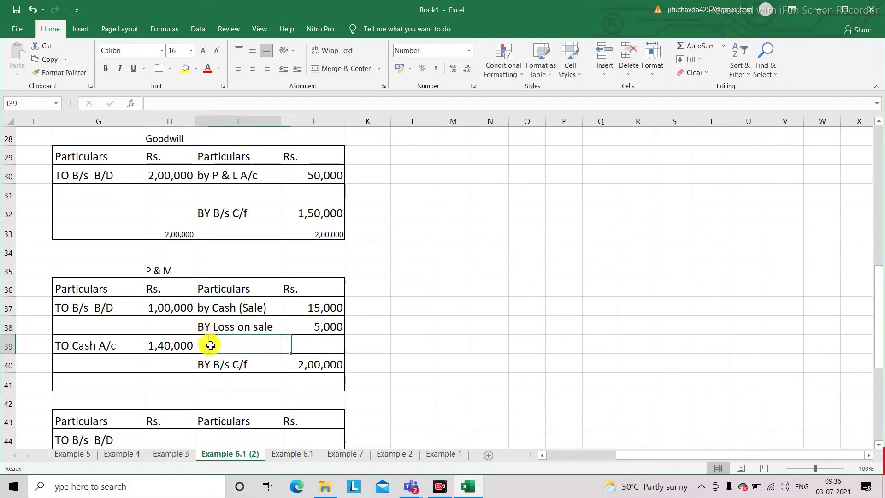
text(by Dep.)
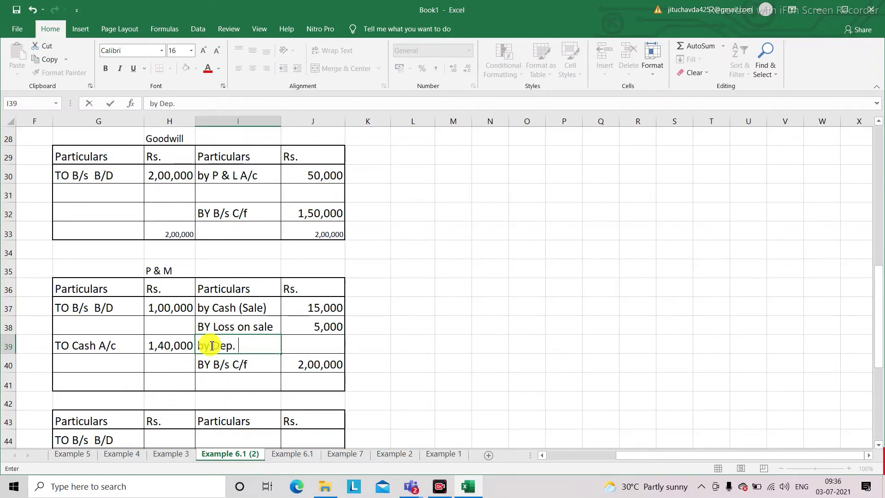
key(Tab)
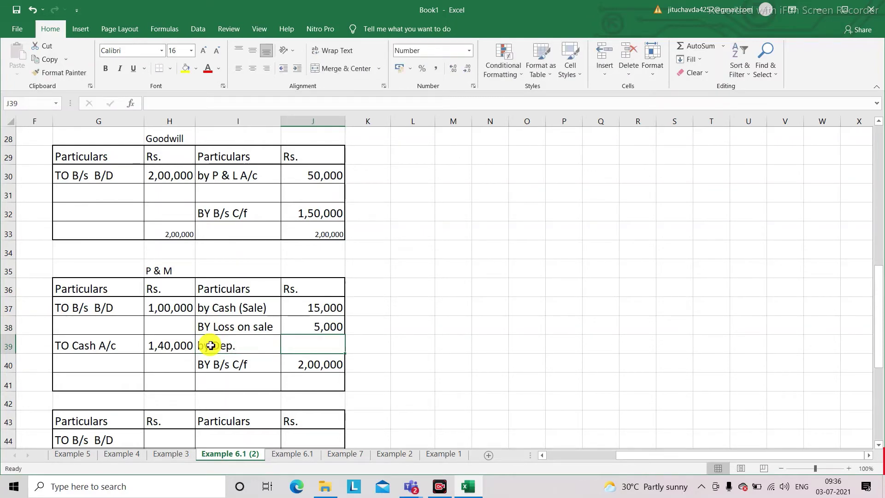
text(20,000)
key(Return)
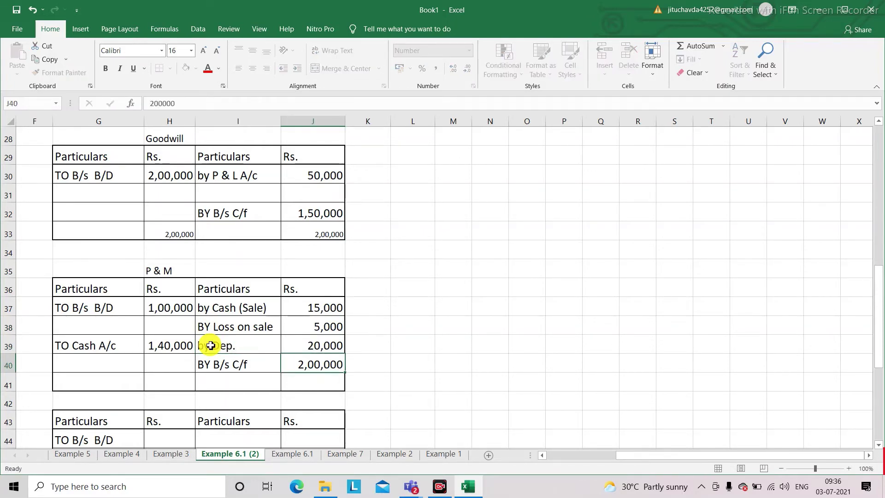
Compare the P & M account's cash sale, loss and depreciation amounts with the machinery sale journal entry in N16:Q19.
drag(316, 313, 316, 346)
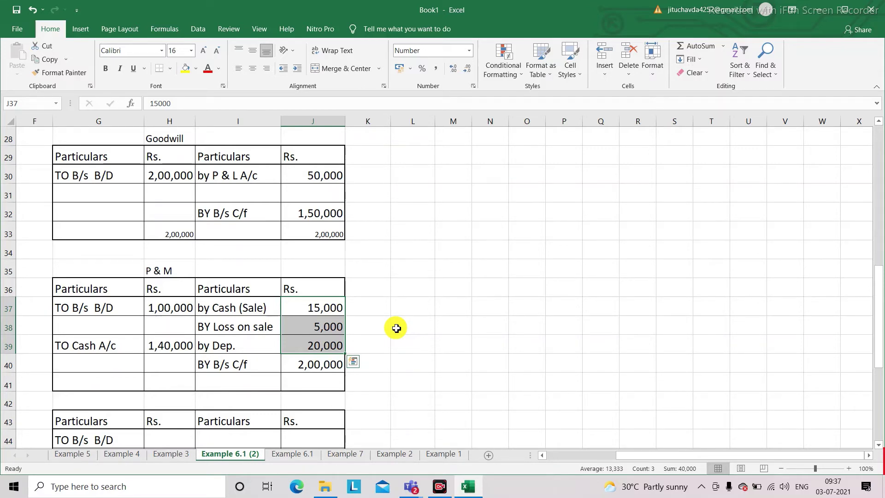
scroll(391, 326, up, 6)
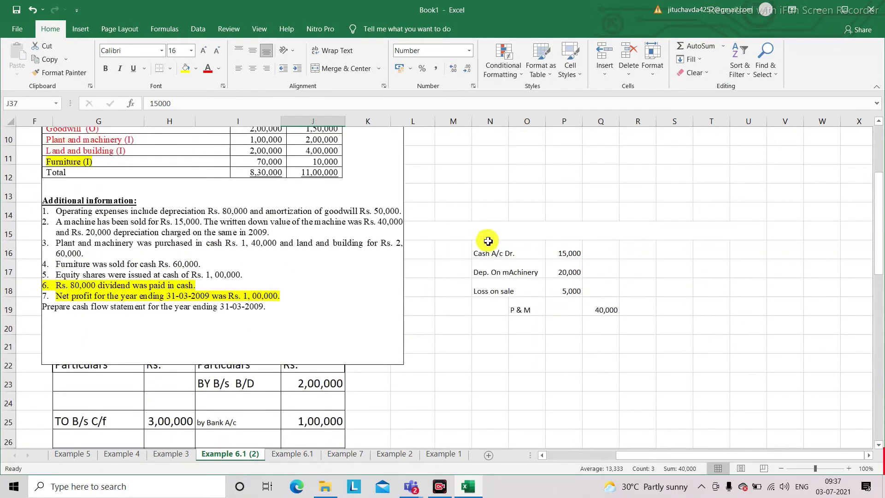
drag(493, 253, 616, 309)
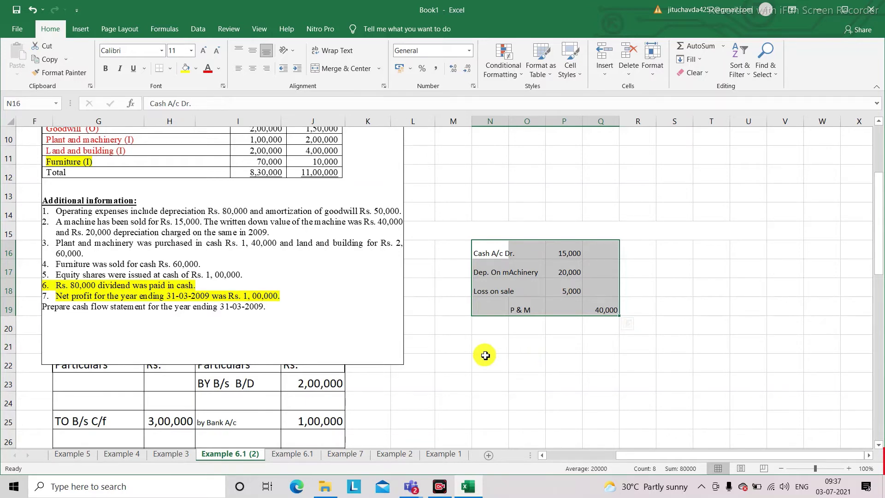
Move the embedded problem document so that its lower edge sits just above the ledger account headings in row 22.
scroll(485, 355, down, 5)
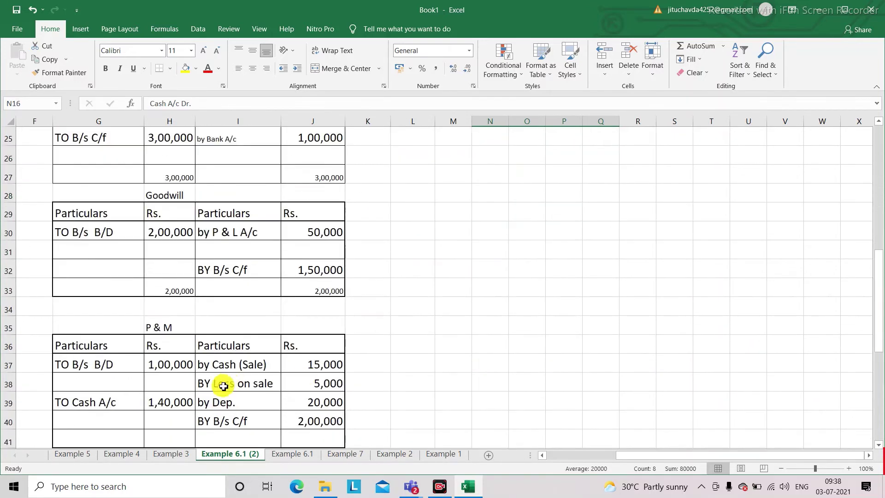
key(ctrl+z)
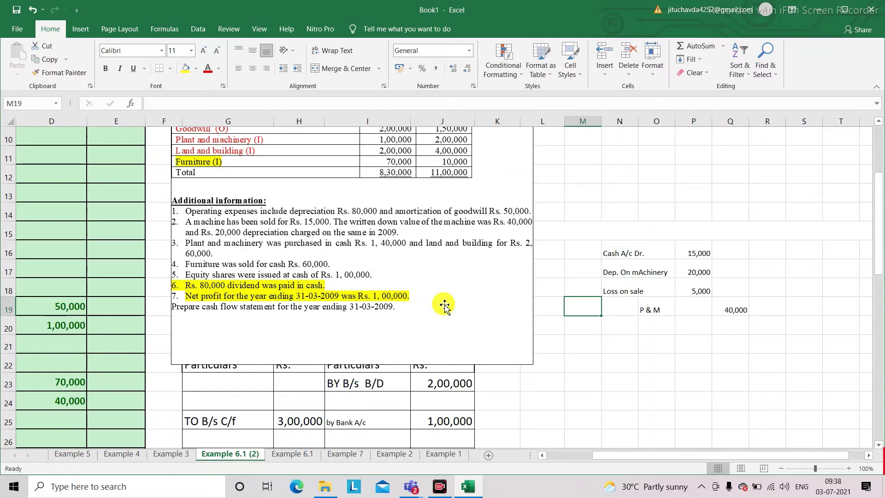
drag(444, 305, 499, 352)
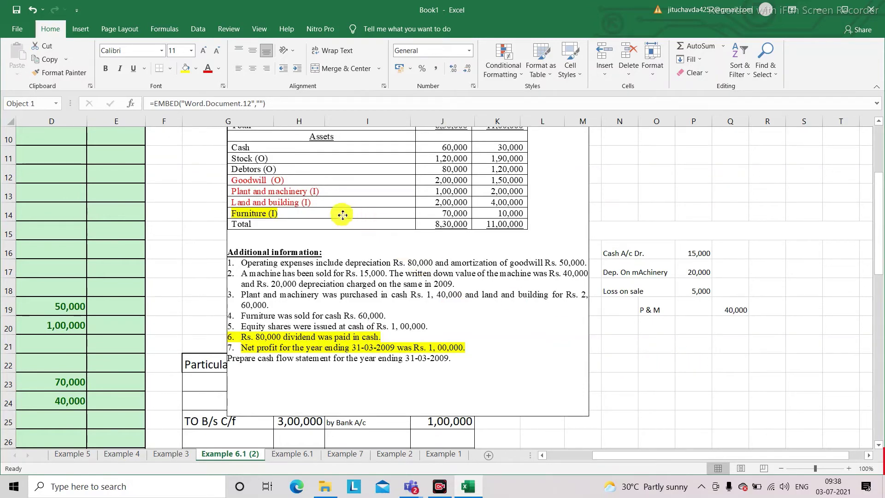
click(422, 219)
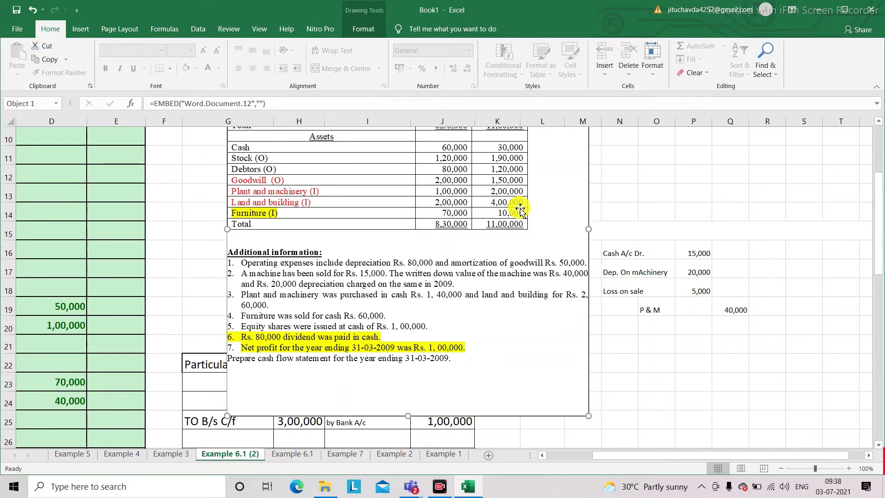
scroll(520, 209, down, 1)
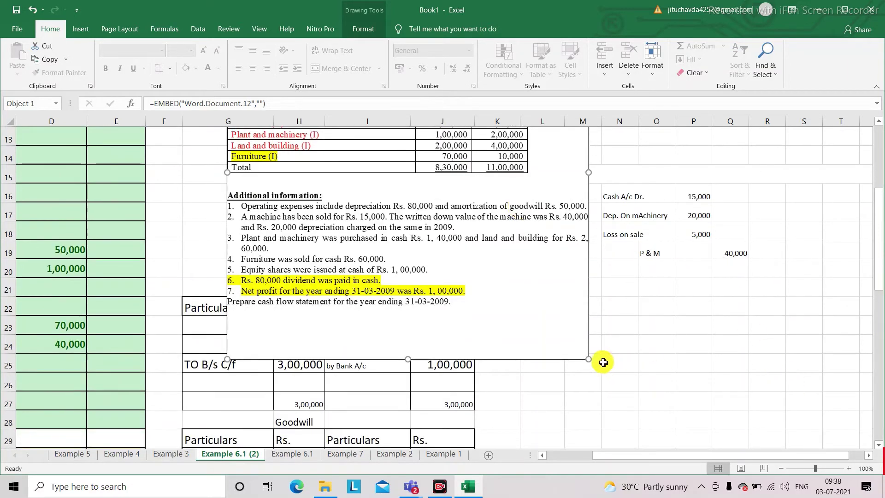
scroll(455, 320, down, 2)
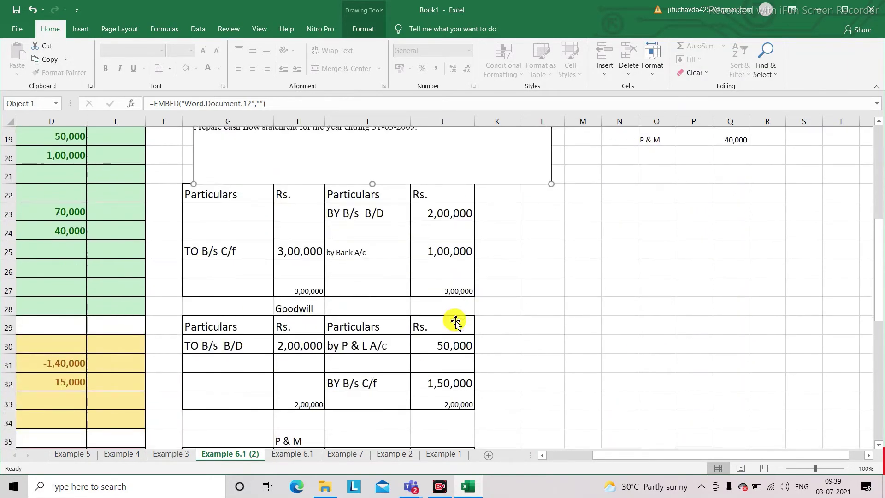
Check the land and building balances in the problem text and title the blank account below P & M "L & B" in H42.
scroll(455, 321, down, 1)
scroll(455, 321, up, 5)
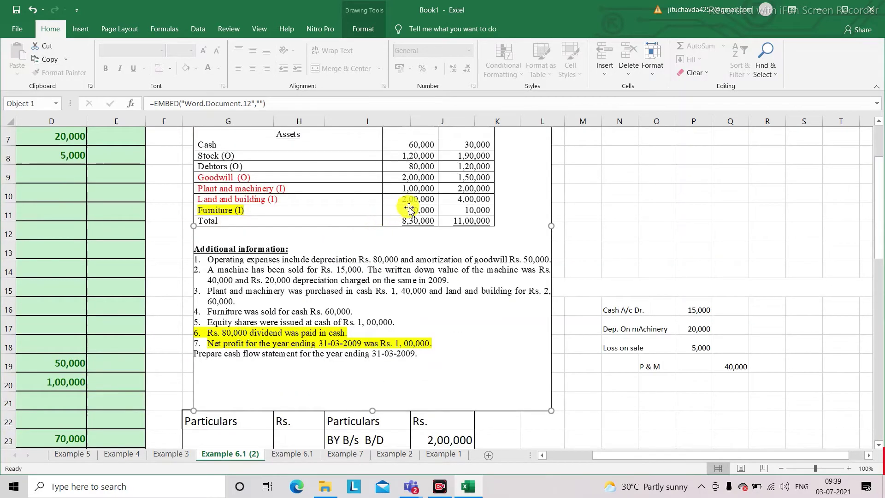
scroll(409, 348, down, 5)
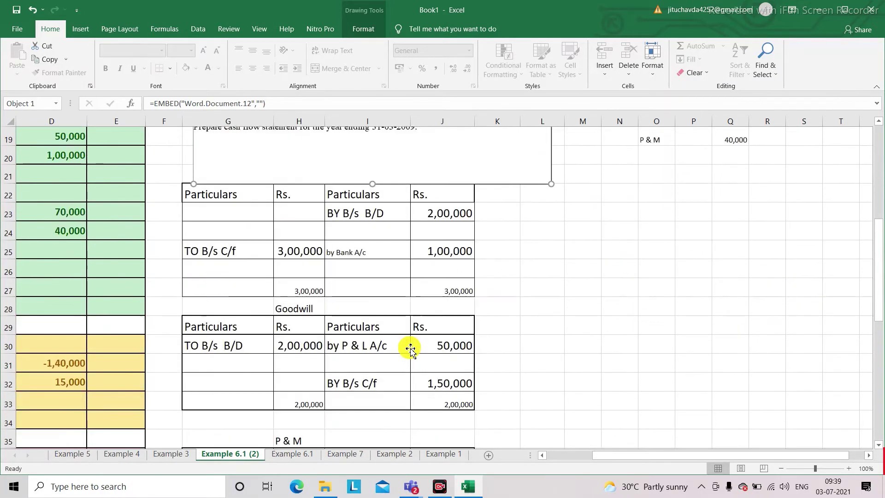
scroll(410, 349, down, 4)
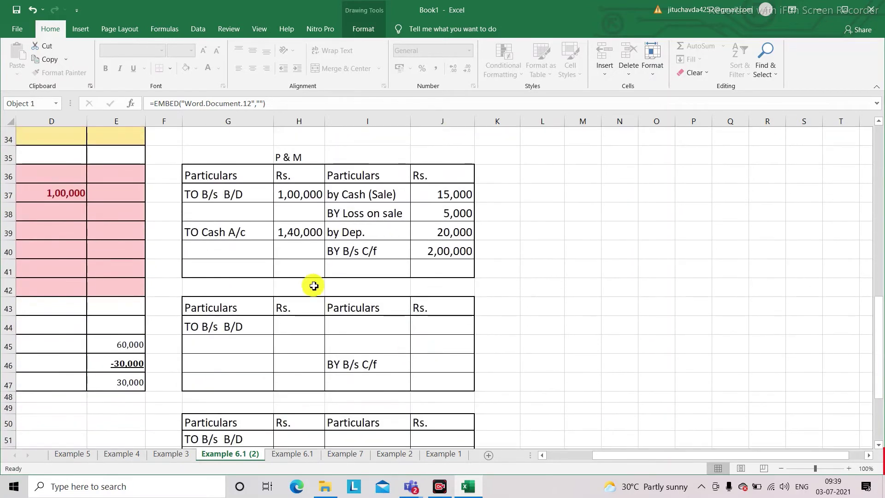
click(308, 281)
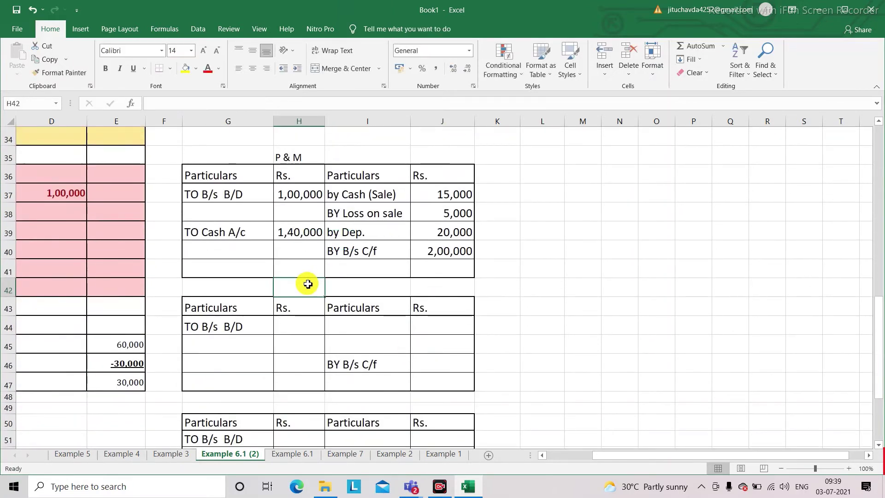
text(L & B)
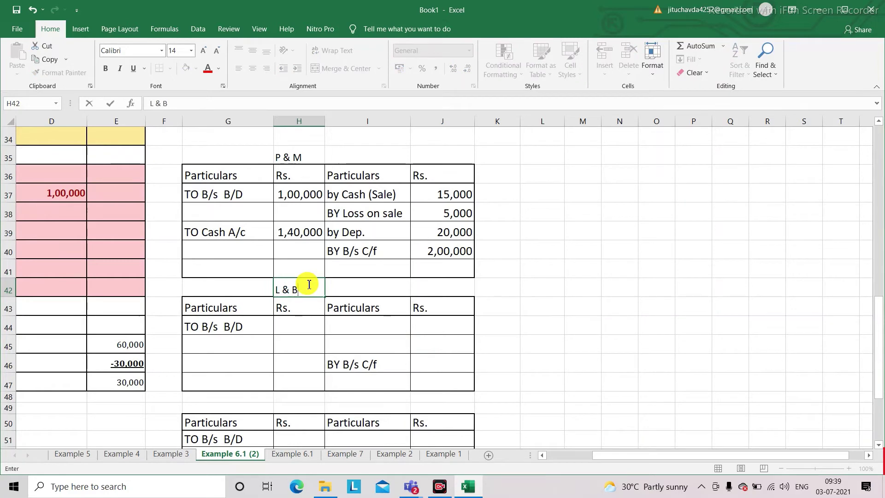
Enter the L & B account's balances: 2,00,000 for TO B/s B/D and 4,00,000 for BY B/s C/f.
click(300, 325)
text(2)
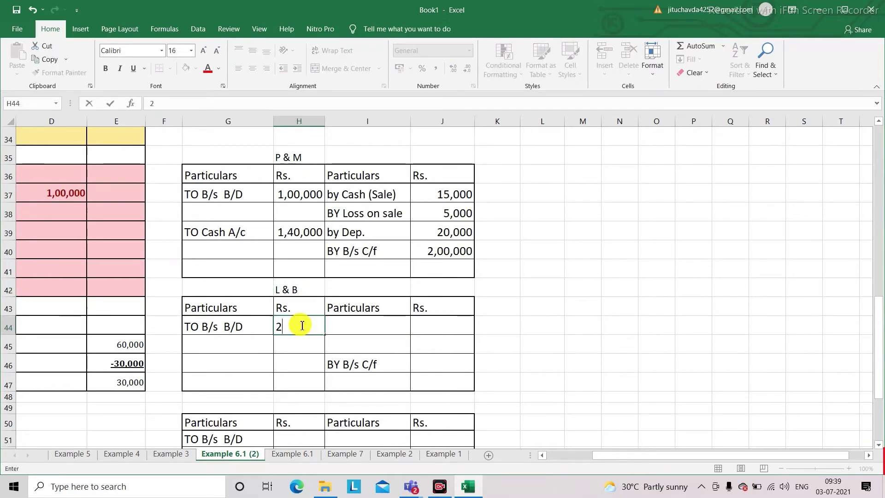
text(,00,000)
key(Return)
key(Right)
key(Down)
key(Right)
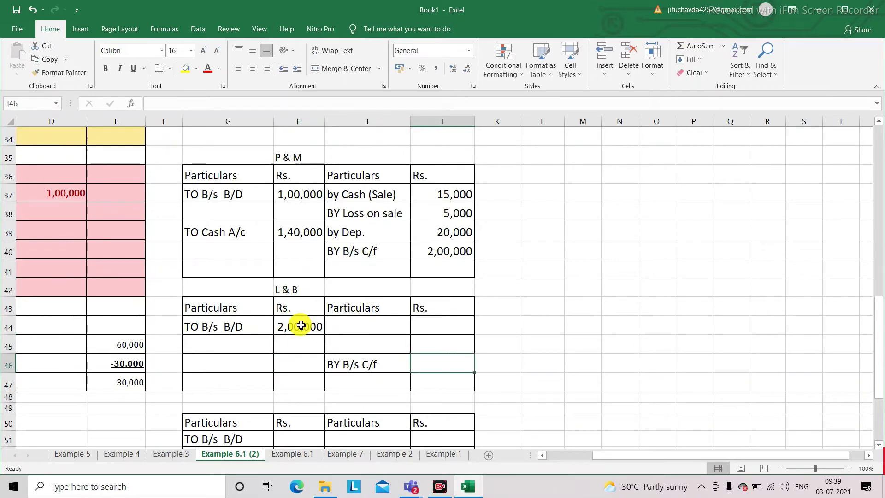
text(4,00,000)
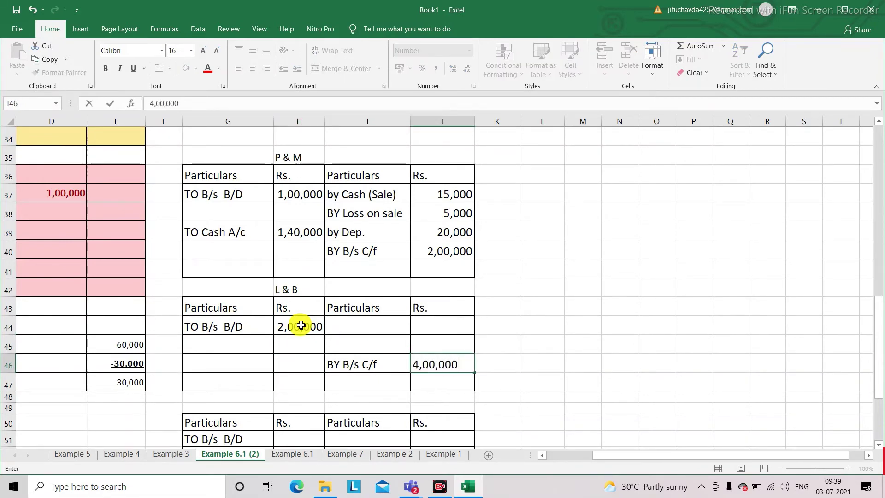
key(Return)
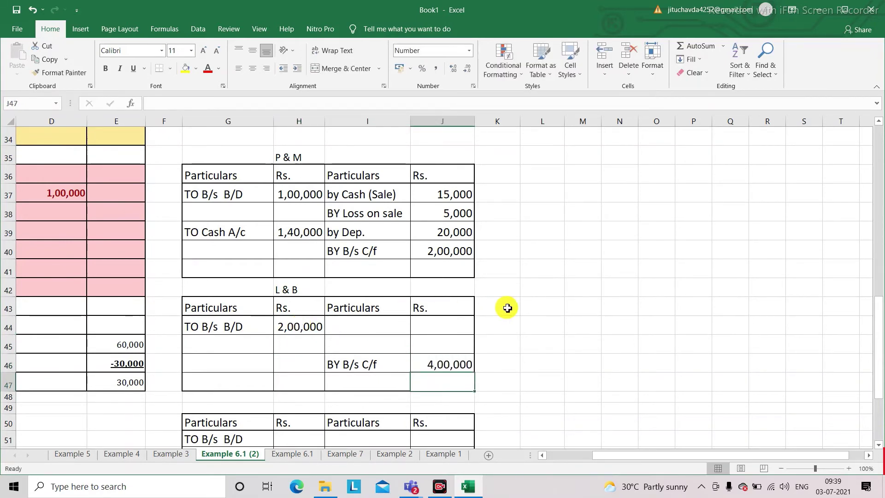
Record "TO Cash" with the amount 2,60,000 on the L & B account's debit side, directly below the opening balance.
scroll(507, 307, up, 6)
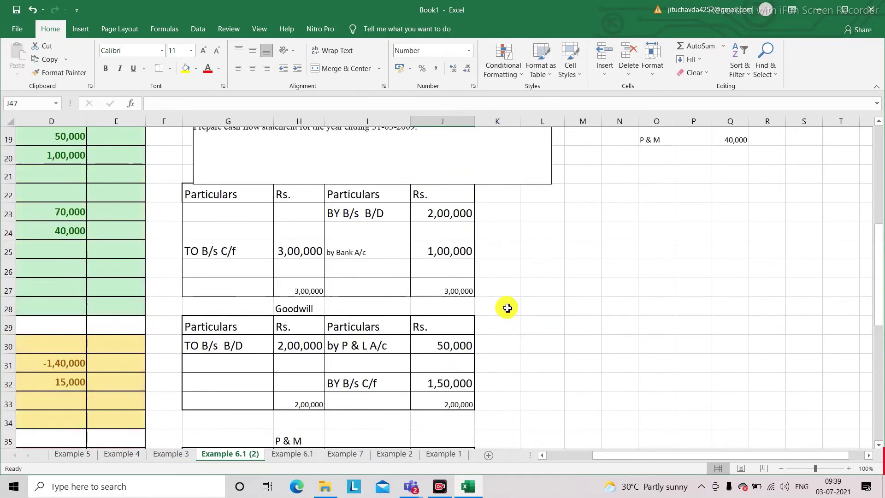
scroll(507, 308, up, 3)
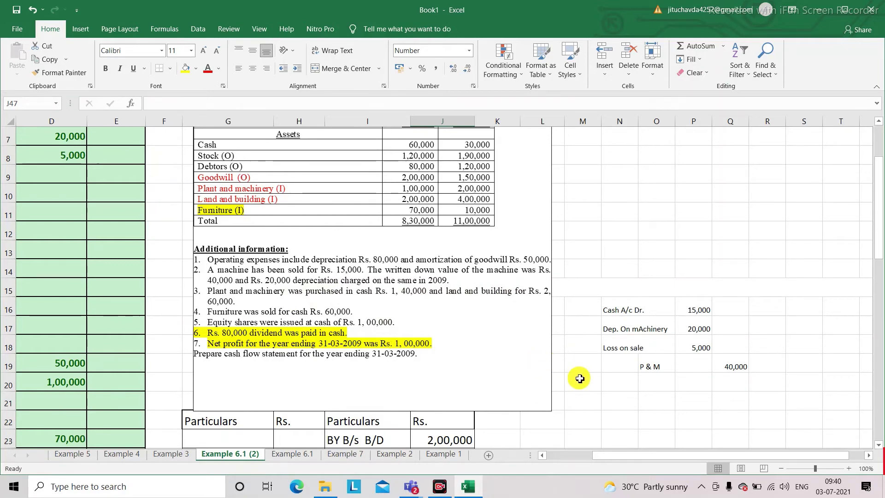
scroll(580, 378, down, 2)
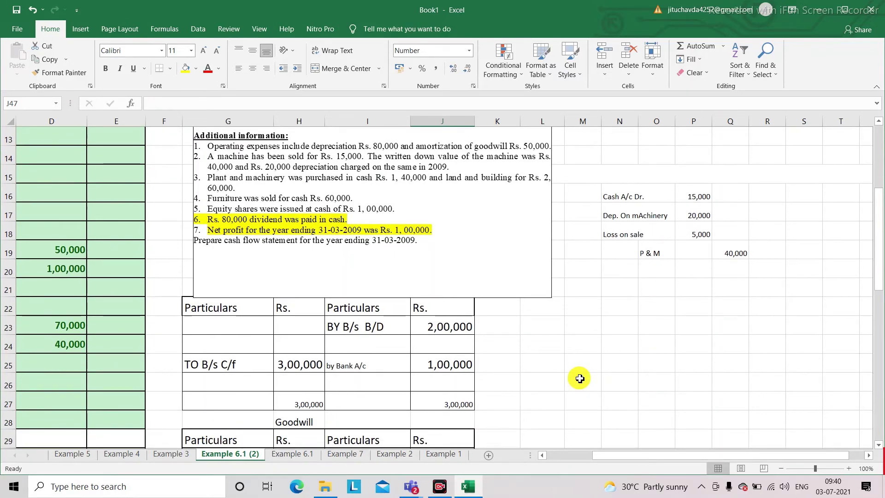
scroll(579, 379, down, 4)
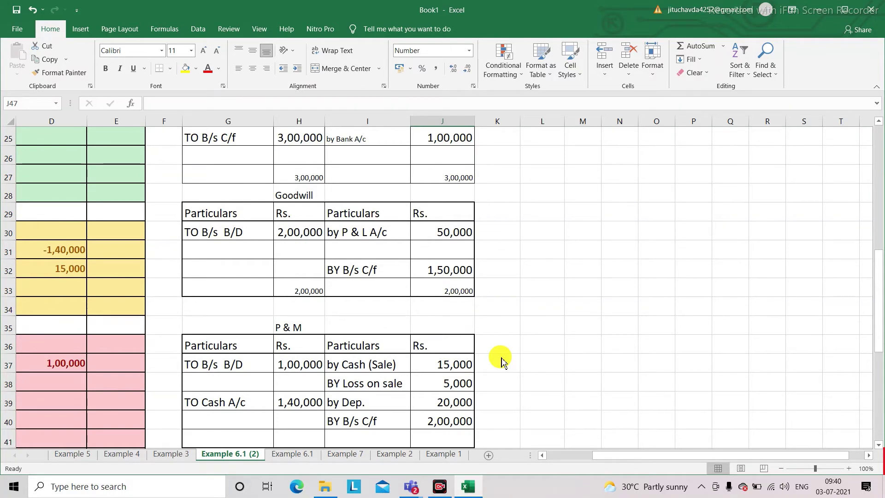
scroll(502, 362, down, 7)
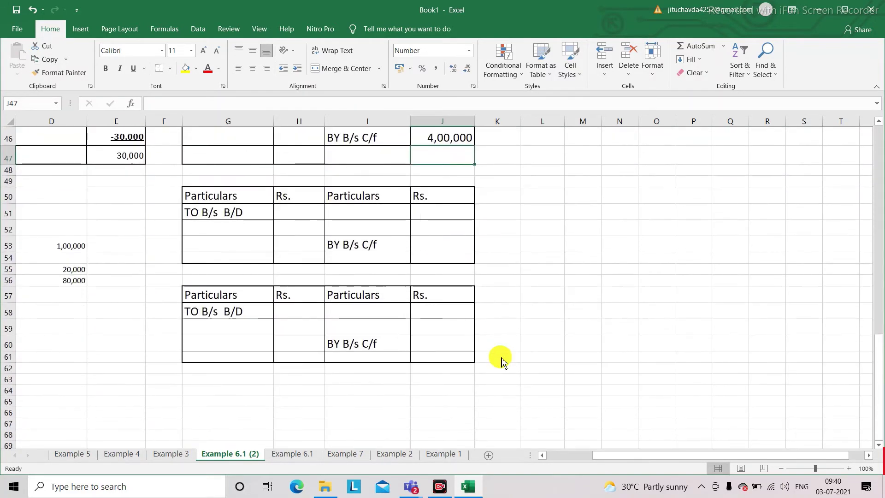
scroll(502, 362, up, 3)
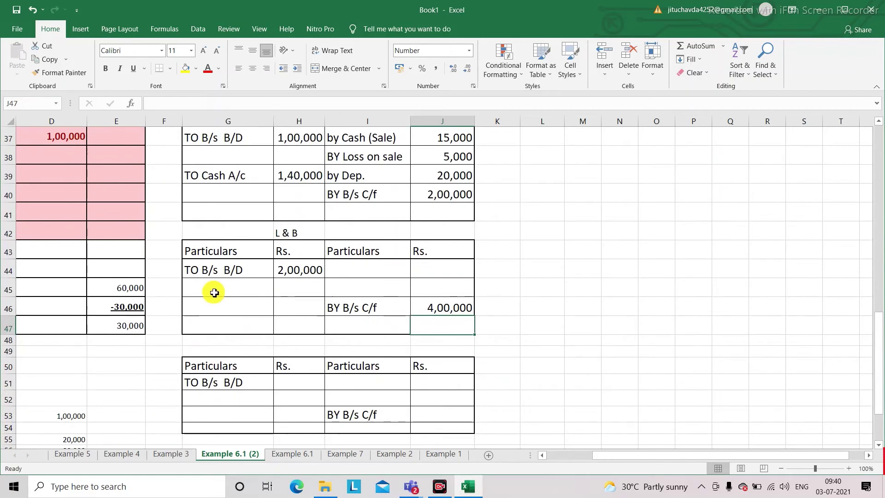
click(206, 292)
text(TO Cash)
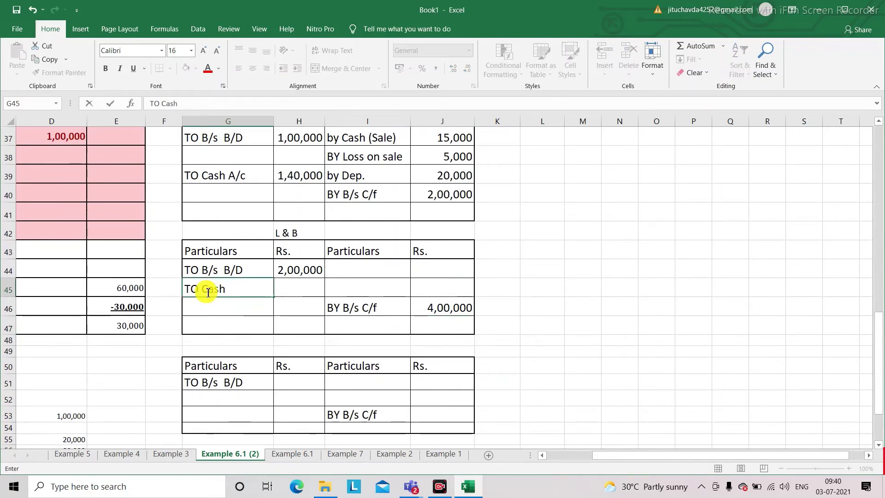
key(Tab)
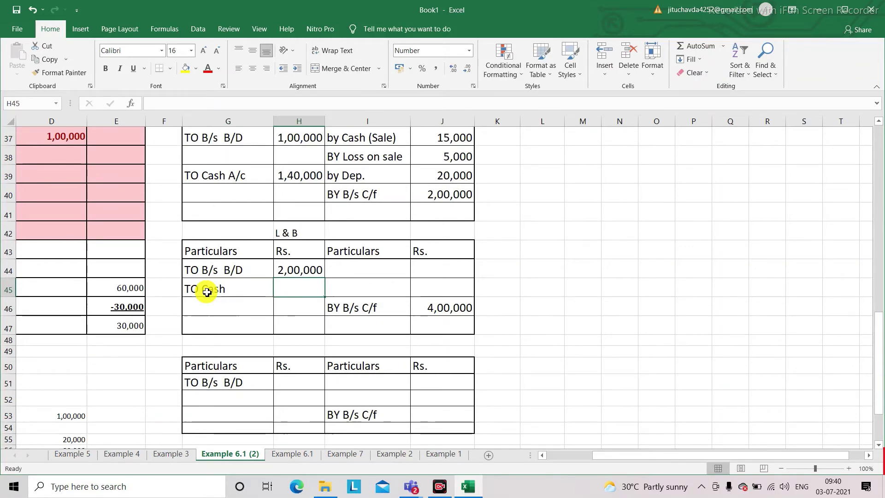
text(2,)
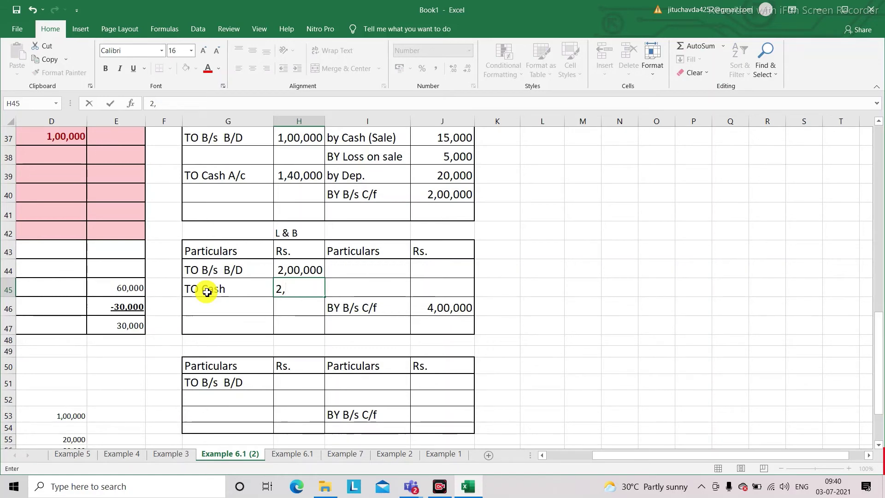
text(60,000)
key(Return)
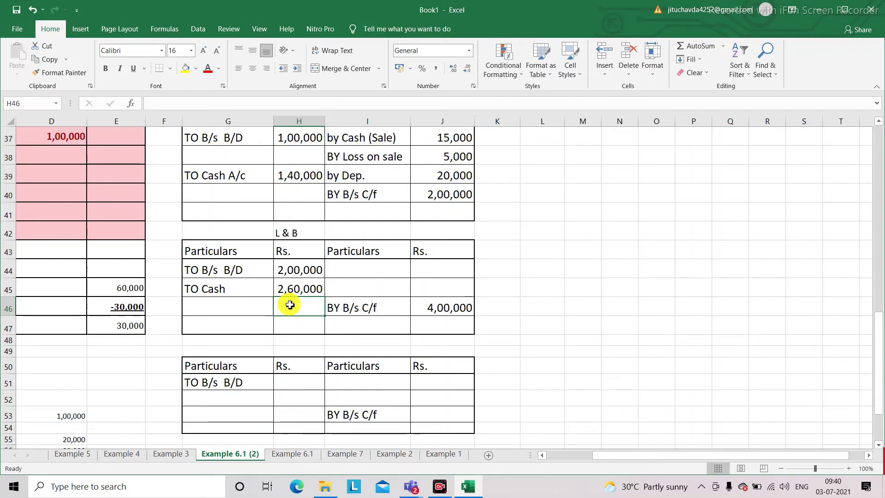
Add the line "Purchase of L & B" under Sale of P & M in the investing activities section of the statement.
scroll(289, 305, up, 1)
scroll(289, 305, left, 3)
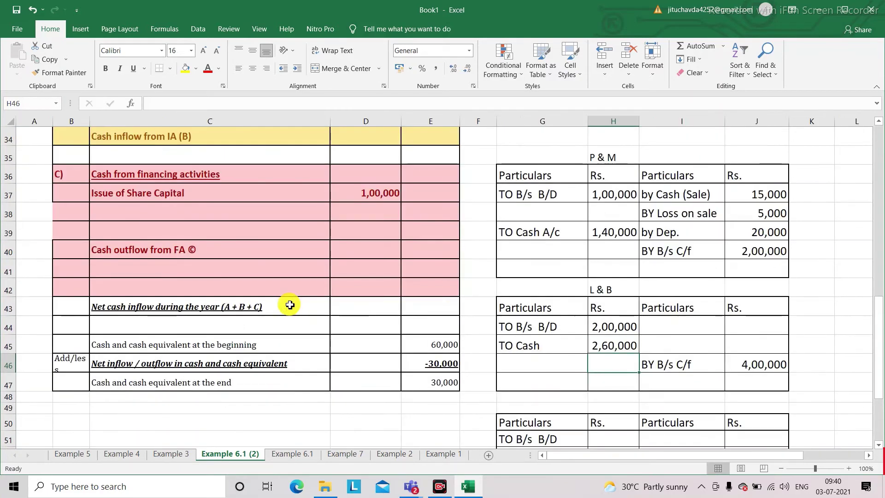
scroll(290, 305, up, 3)
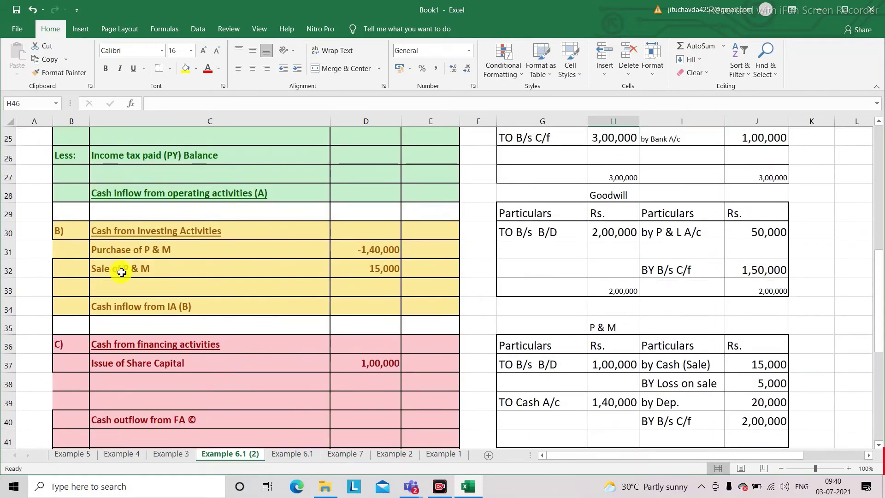
click(119, 288)
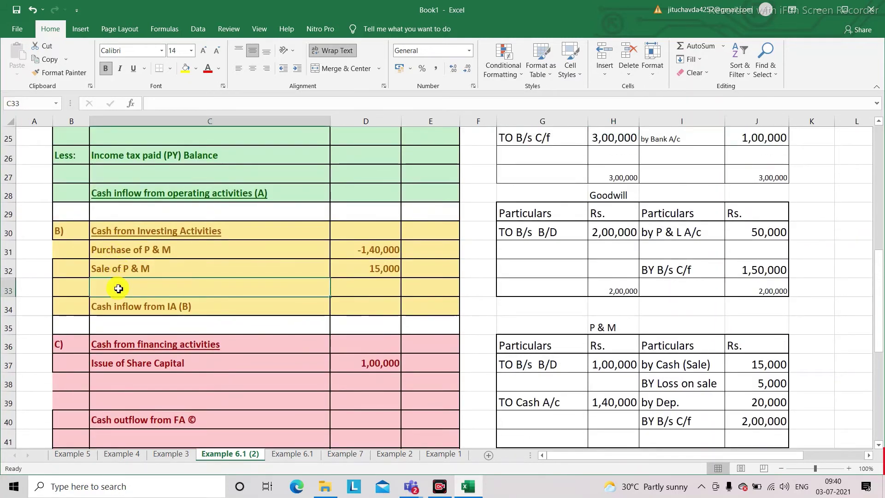
text(Pii)
key(BackSpace)
key(BackSpace)
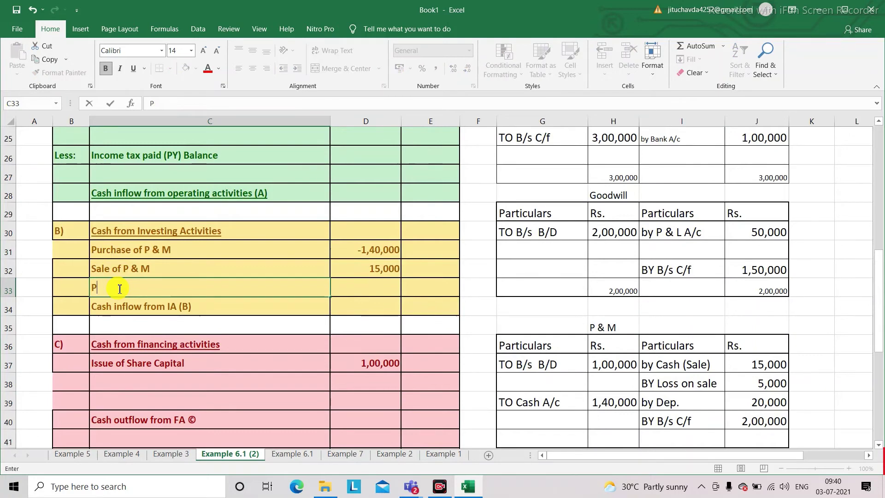
text(urchas)
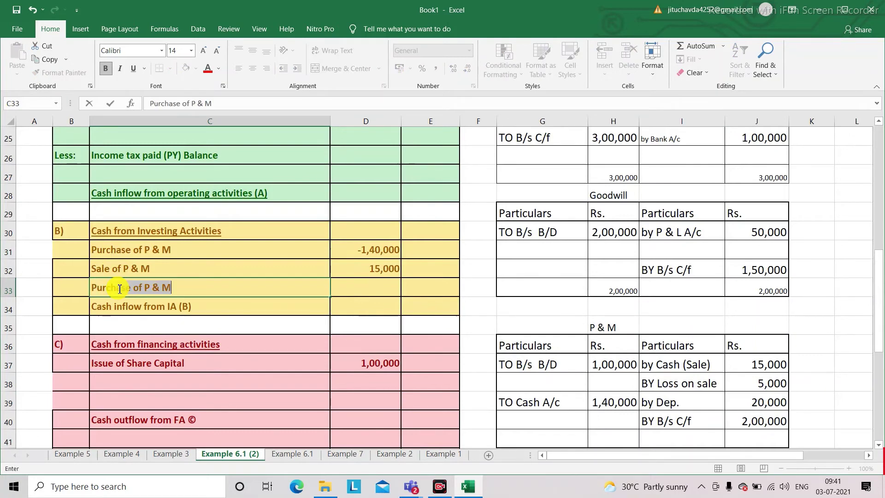
text(e pf )
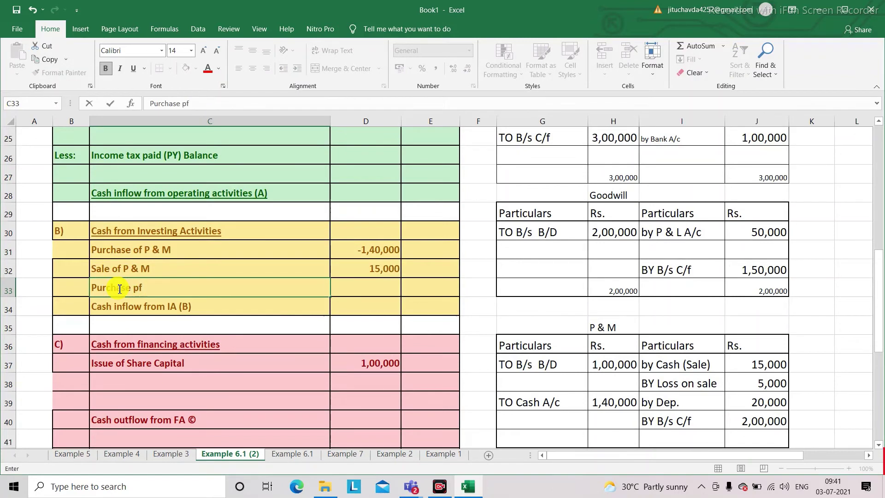
key(BackSpace)
key(BackSpace)
key(BackSpace)
text(of )
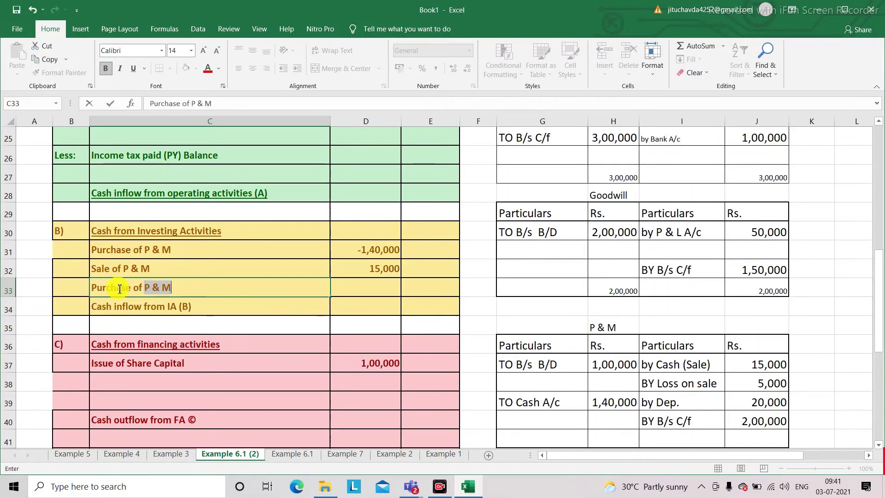
text(L & B)
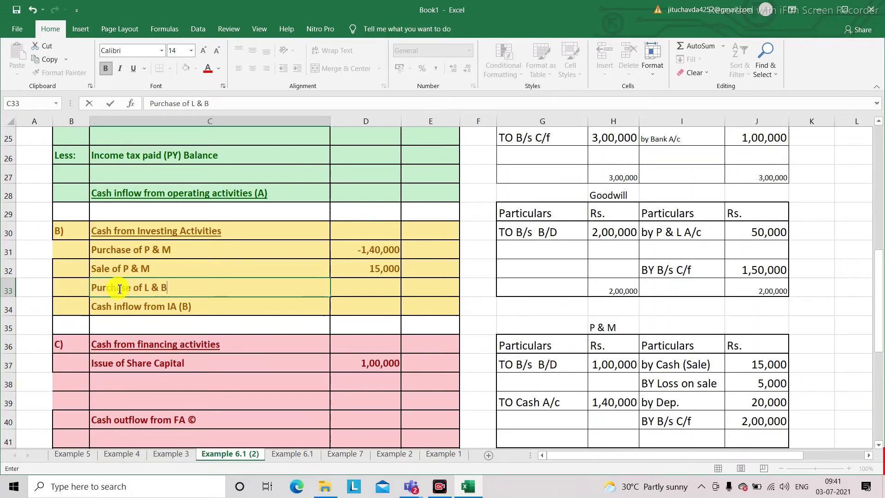
Enter the land and building purchase as an outflow of (2,60,000) in D33.
key(Tab)
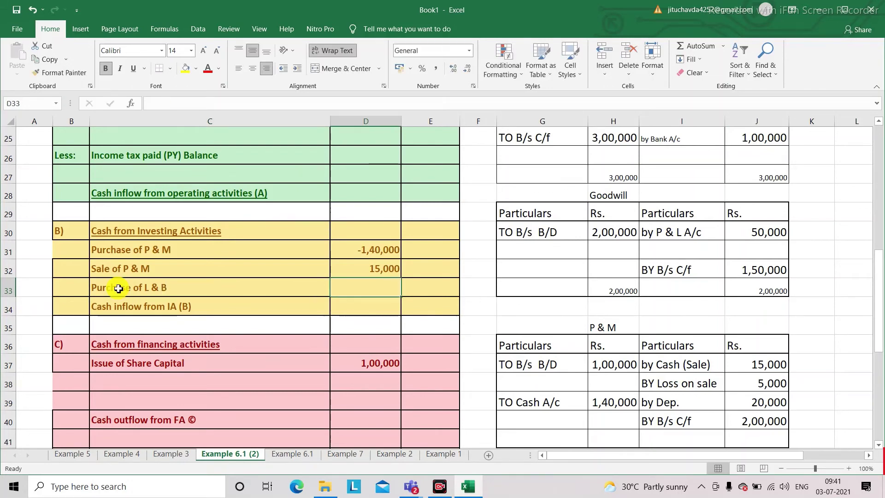
text((2,)
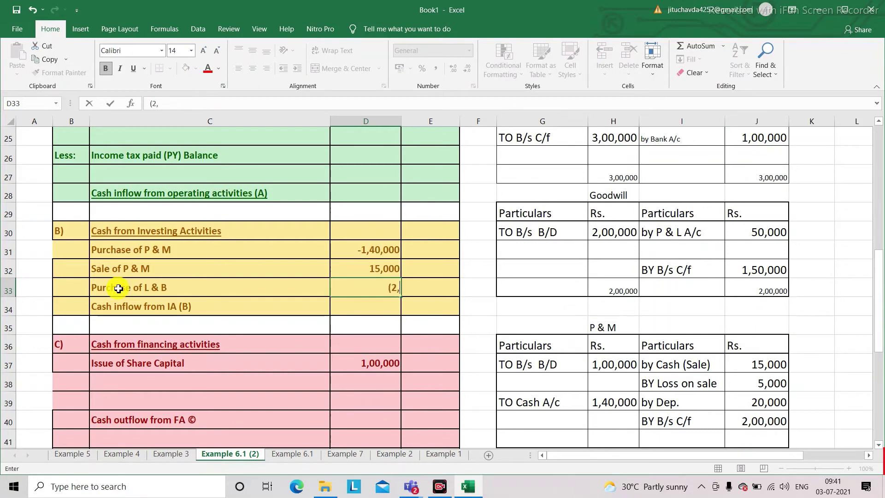
text(60,000))
key(Return)
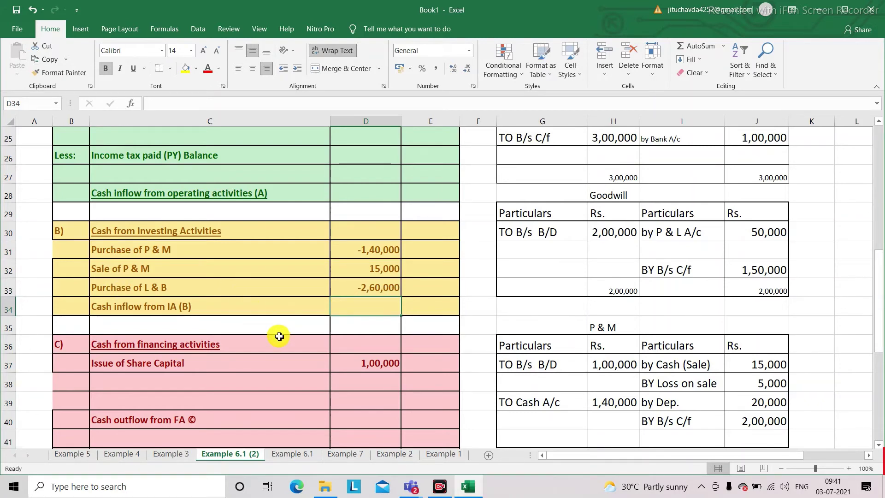
Enter 4,60,000 as the total on both the debit and credit sides of the L & B account in row 47.
scroll(279, 337, right, 1)
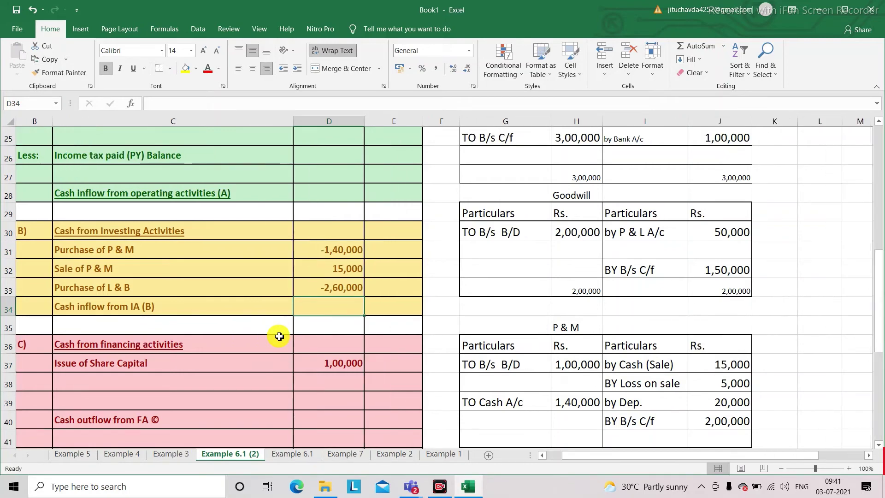
scroll(279, 336, down, 1)
scroll(424, 348, right, 2)
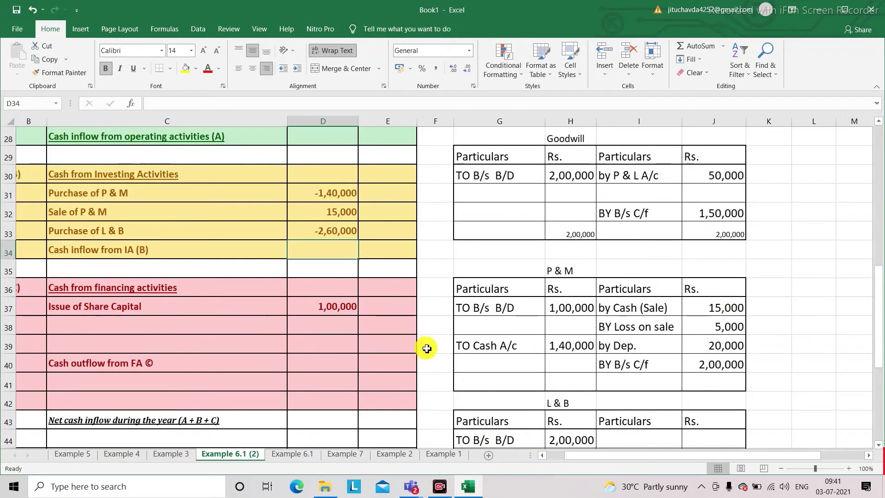
scroll(426, 348, down, 2)
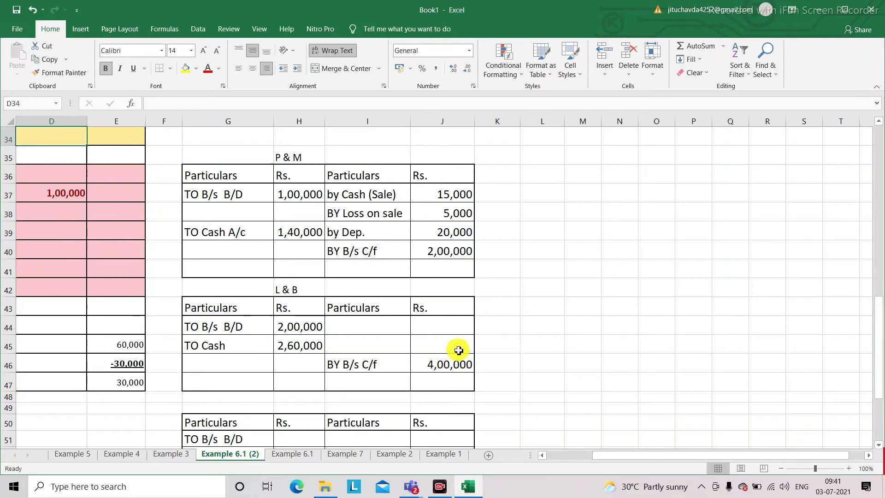
click(297, 383)
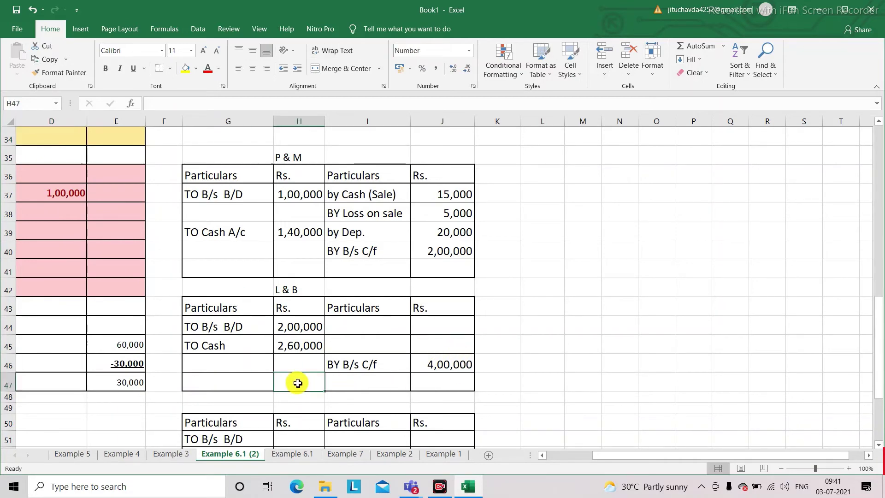
text(4,60)
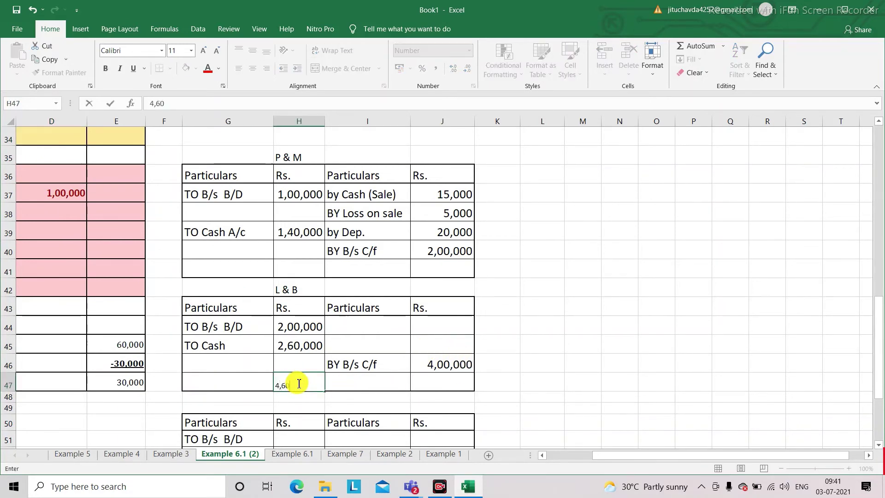
text(0,000)
key(Return)
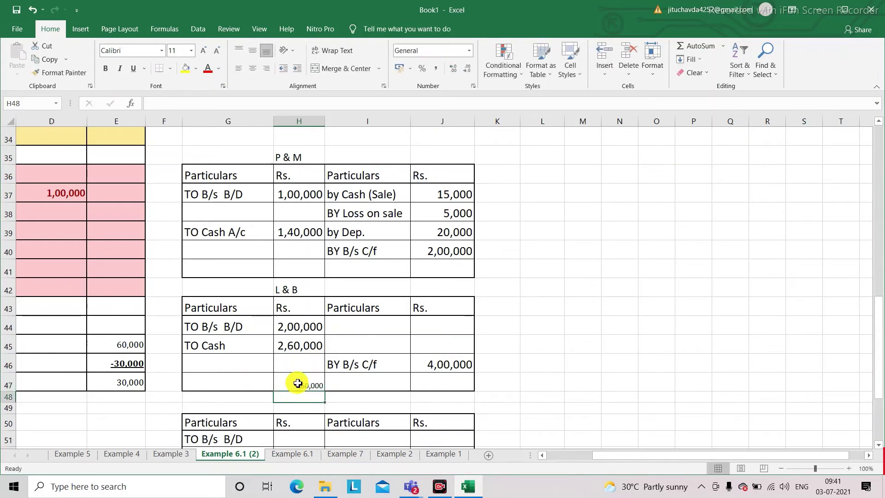
click(445, 382)
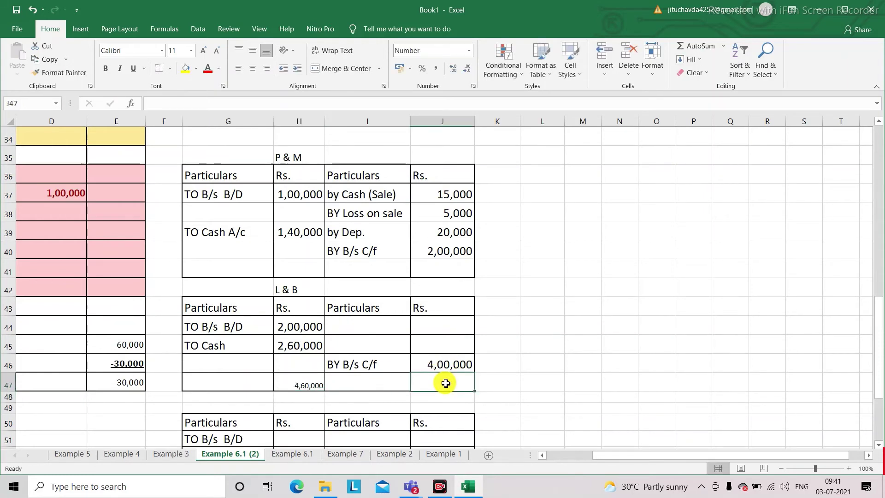
text(4,60)
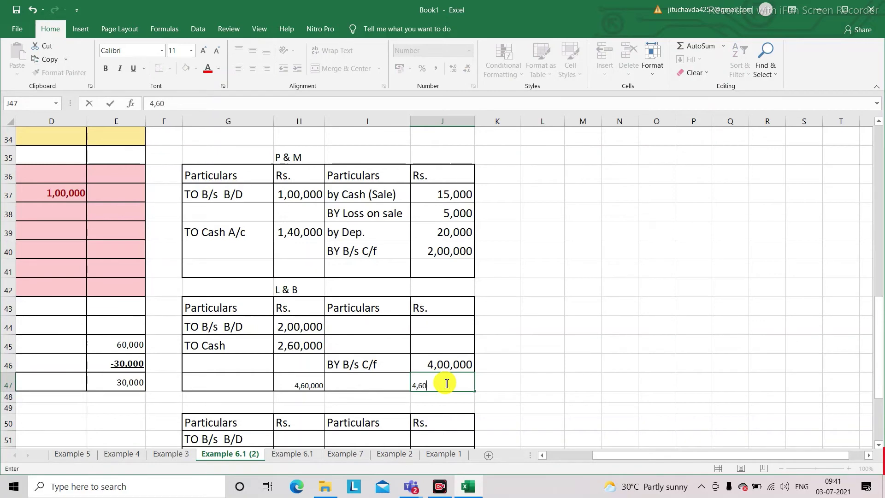
text(,000)
key(Return)
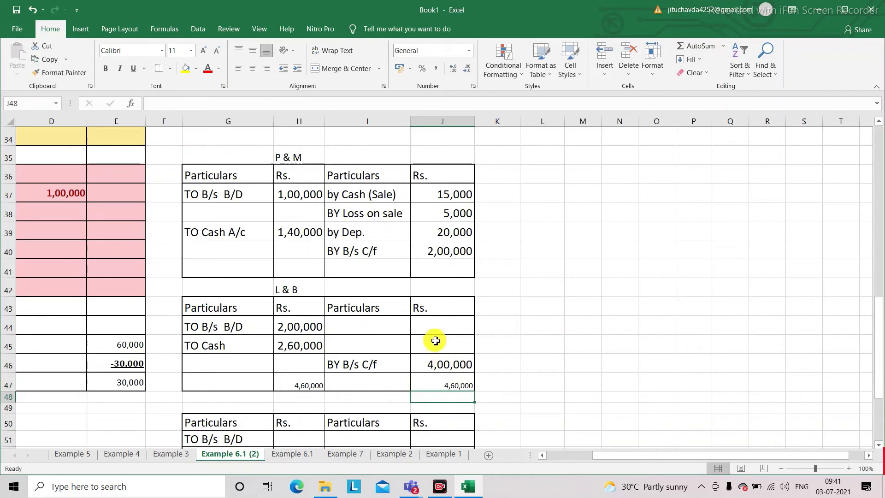
Enter the balancing amount of 60,000 on the L & B account's credit side, directly above the closing balance.
click(438, 341)
text(60,0)
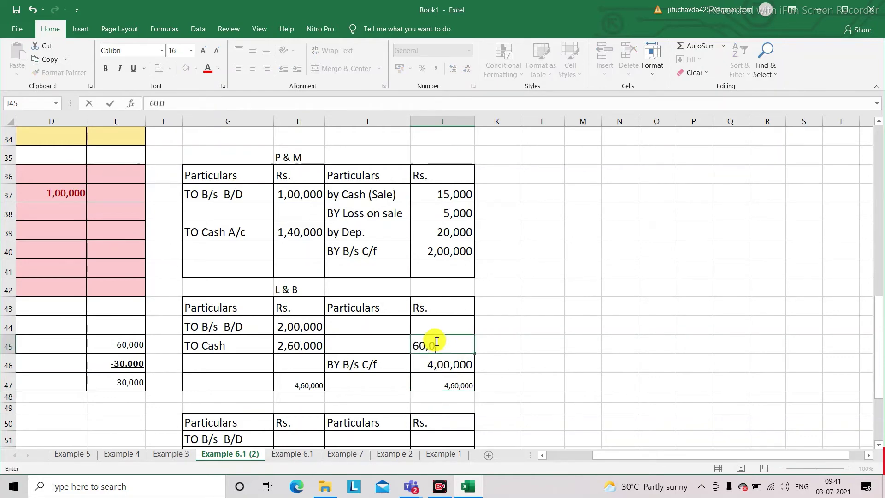
text(00)
key(Return)
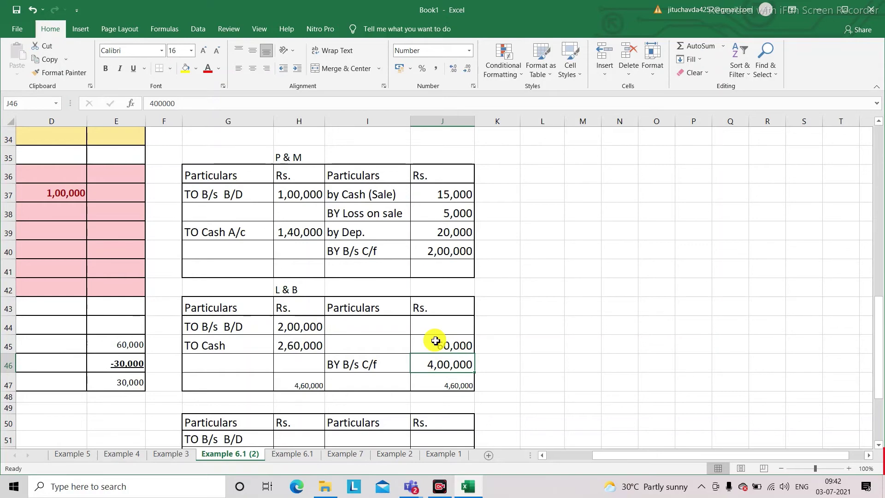
Check the problem's additional information on depreciation and asset transactions against the P & M and L & B accounts.
scroll(435, 340, up, 9)
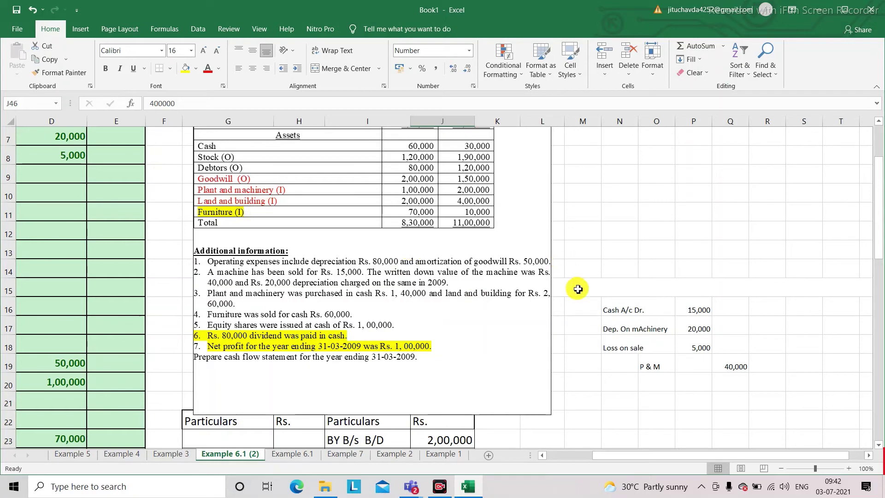
scroll(578, 289, left, 3)
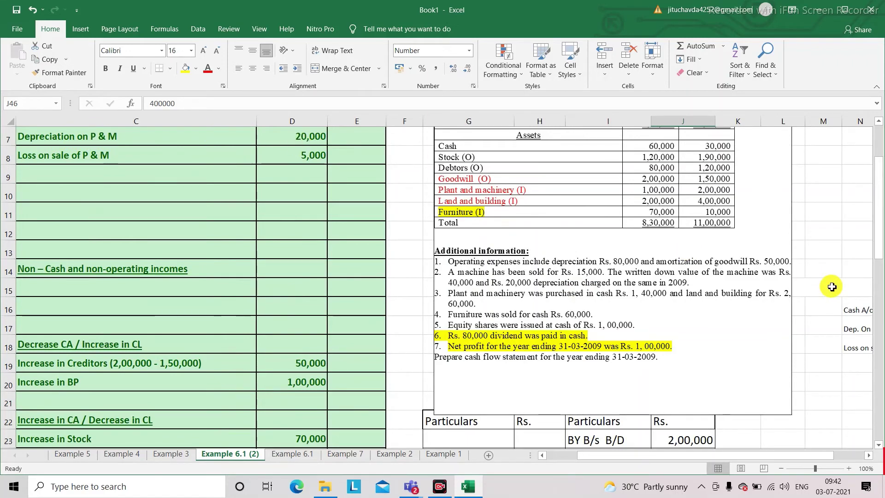
scroll(831, 287, right, 2)
scroll(831, 286, down, 3)
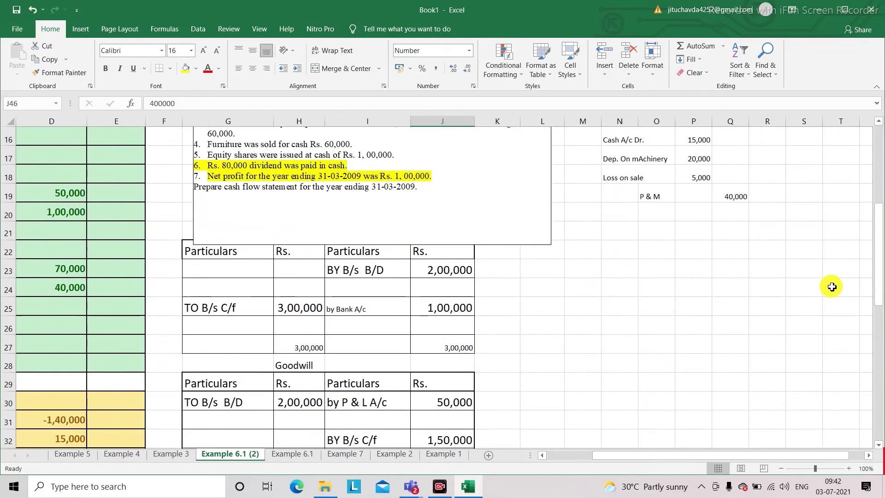
scroll(832, 286, down, 2)
scroll(831, 287, down, 3)
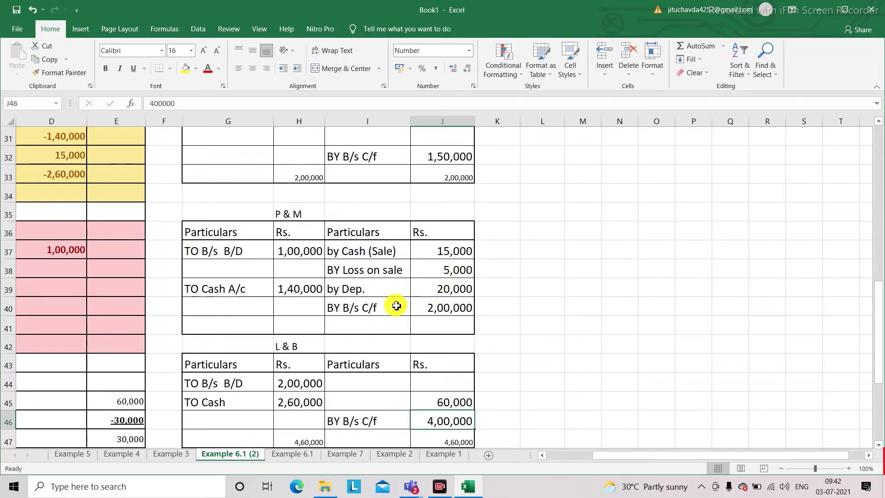
scroll(552, 356, down, 2)
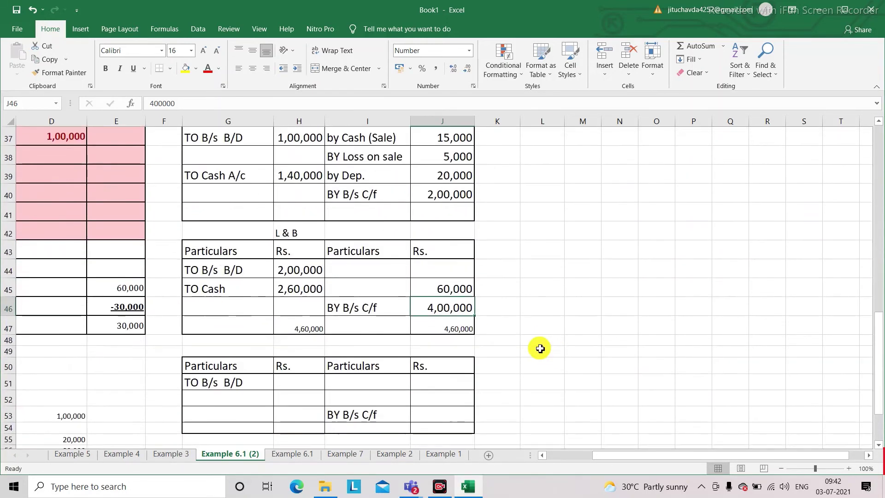
scroll(540, 349, up, 9)
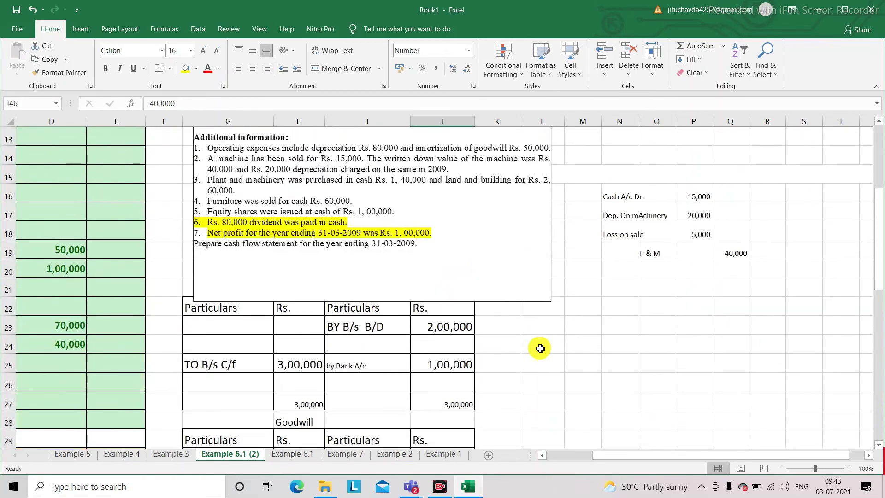
scroll(540, 349, up, 1)
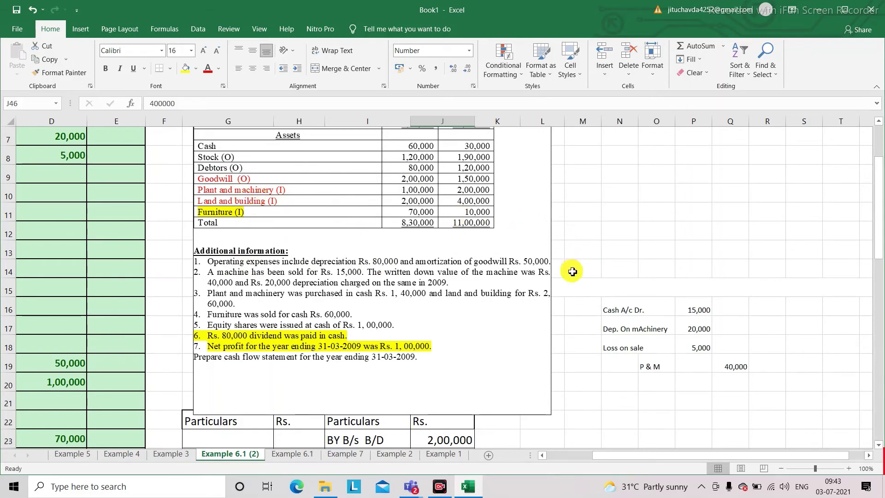
scroll(572, 271, down, 5)
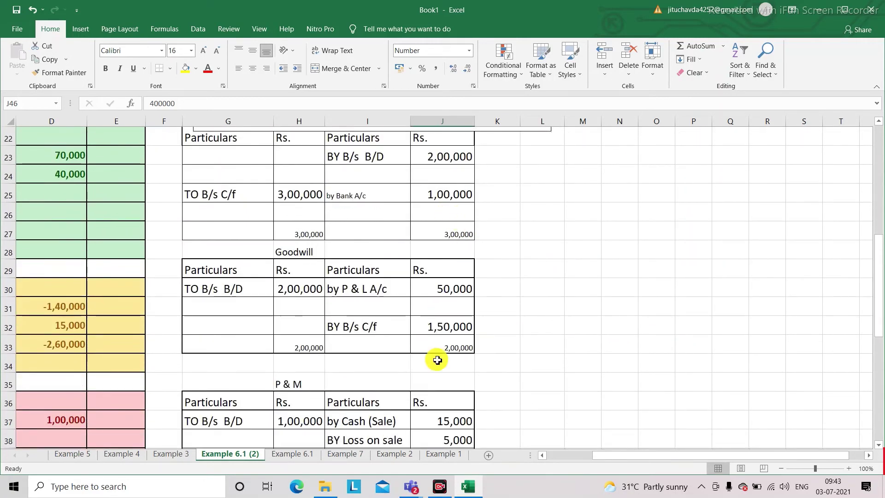
scroll(437, 360, down, 3)
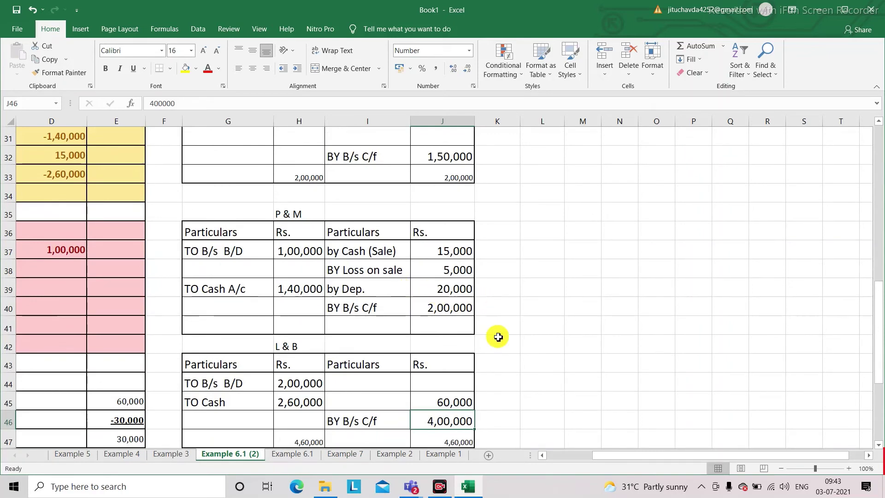
Label the 60,000 credit entry in the L & B account "by Dep." in I45.
click(352, 404)
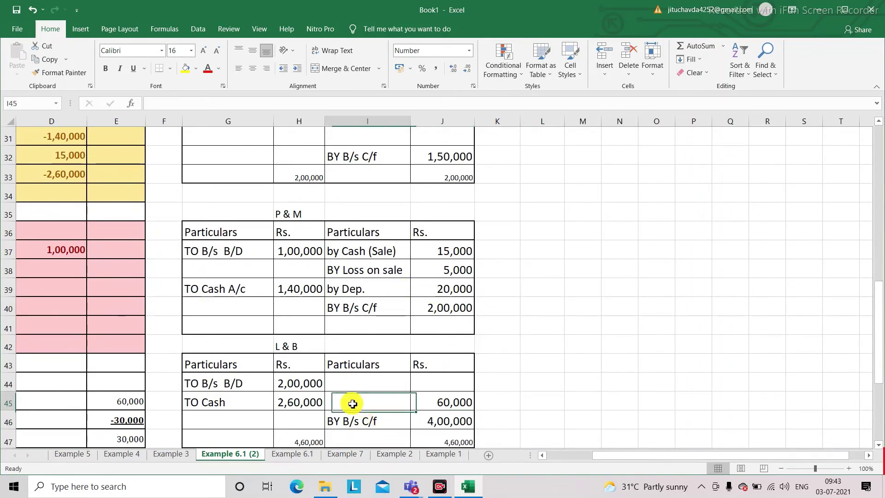
text(by )
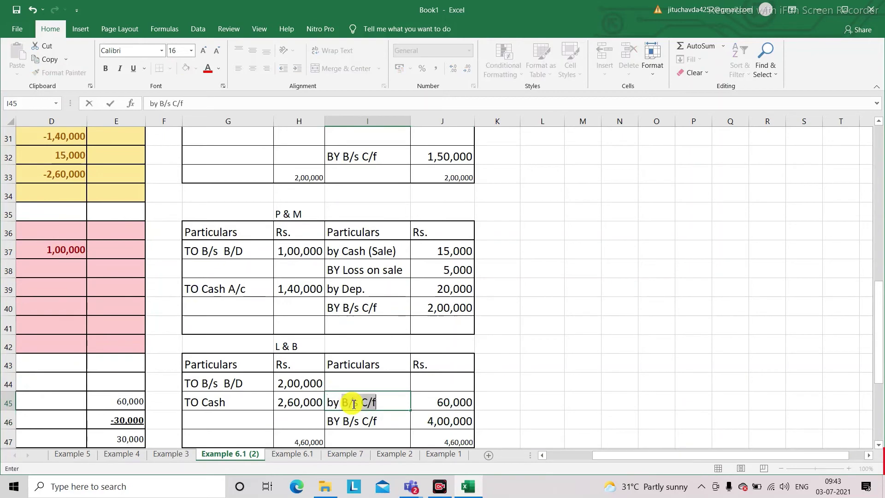
text(Dep.)
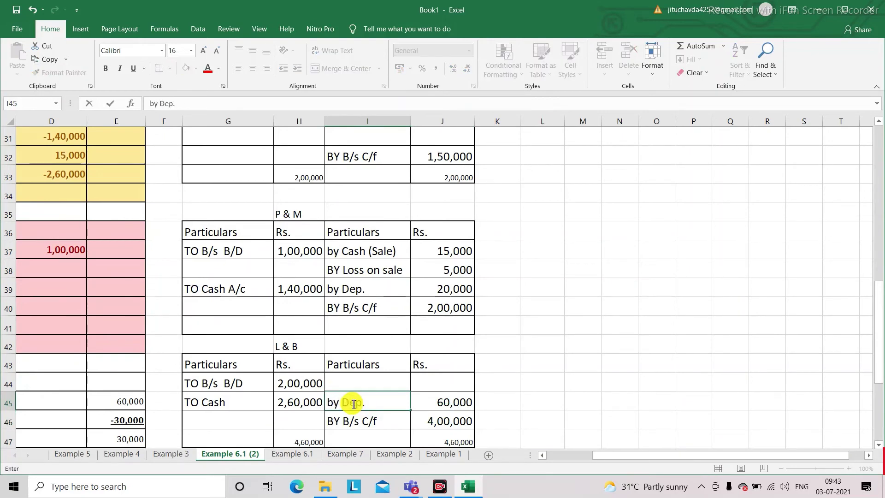
key(Tab)
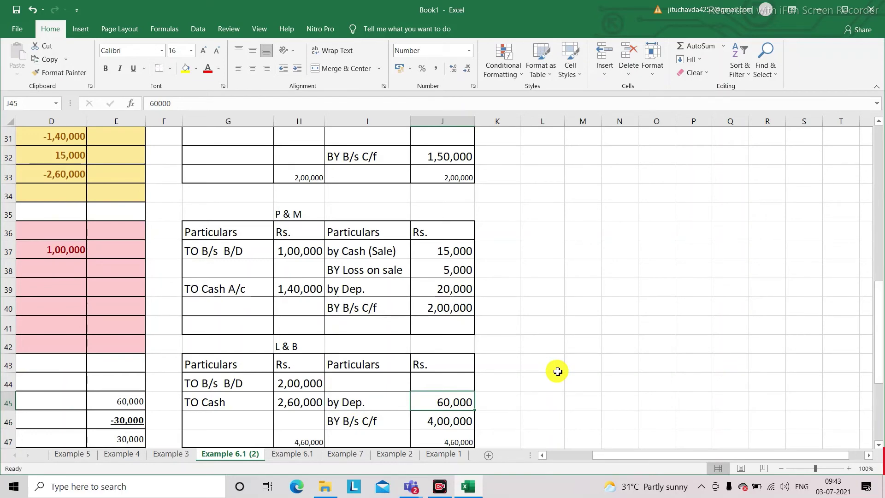
Compare the depreciation entries in the P & M and L & B accounts with item 1 of the additional information.
scroll(557, 371, down, 3)
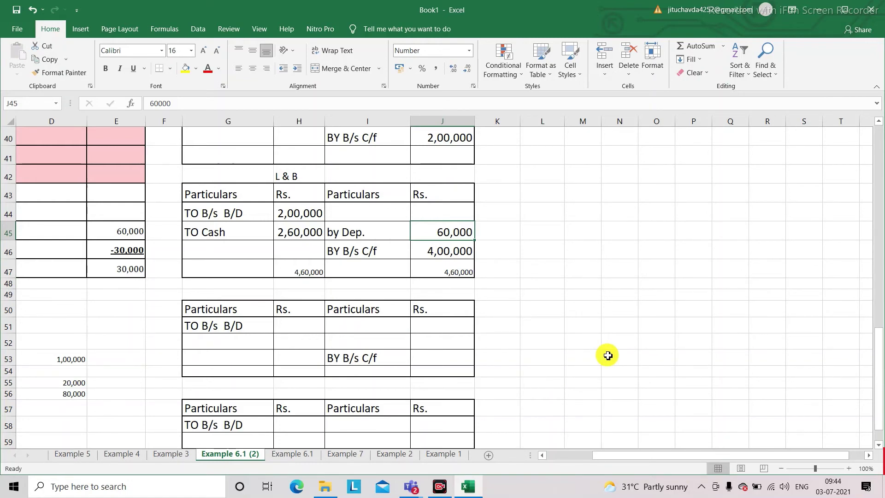
scroll(607, 355, up, 1)
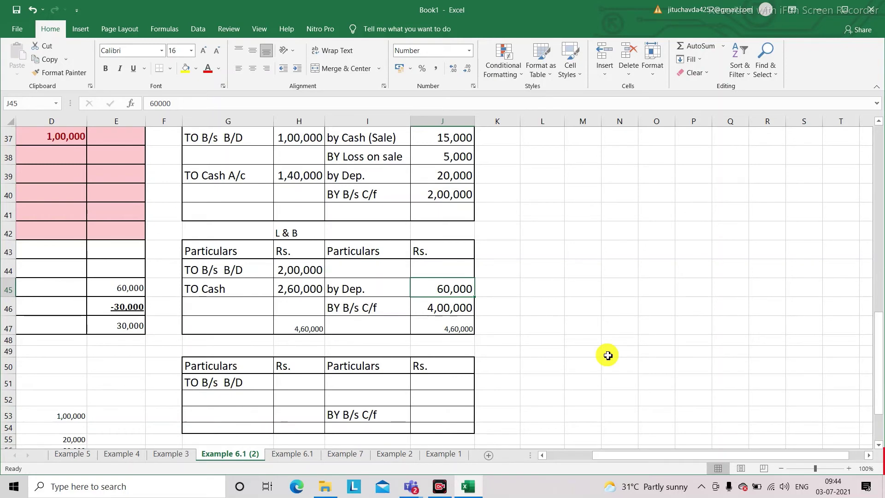
scroll(607, 355, up, 7)
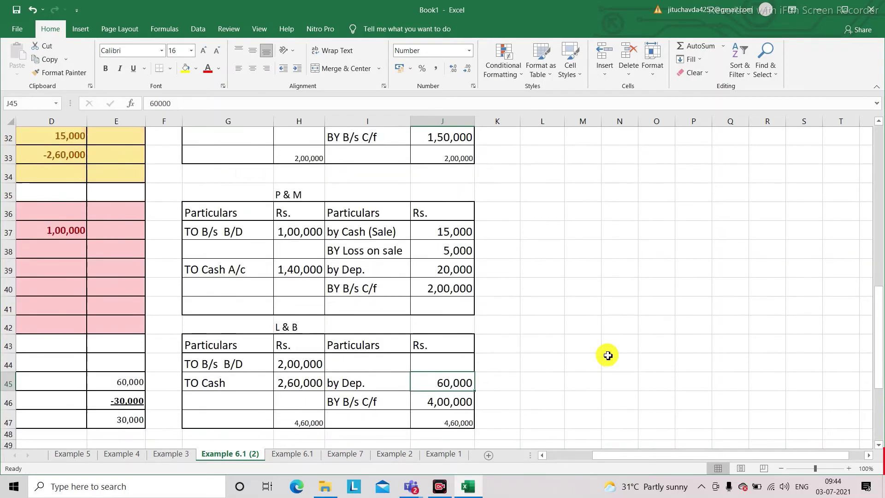
scroll(607, 354, up, 2)
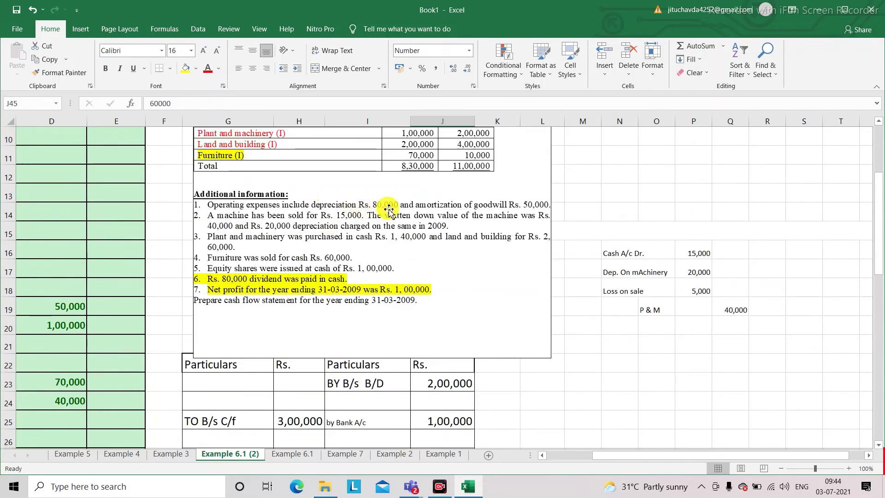
scroll(591, 355, down, 5)
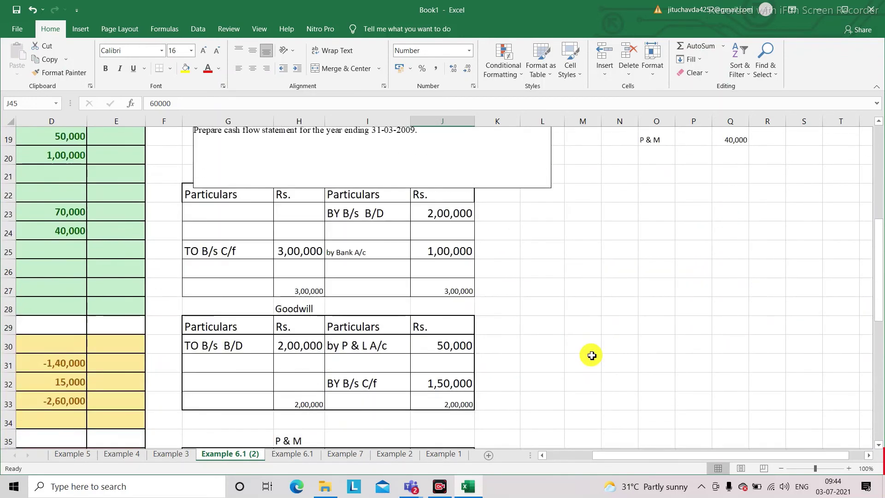
scroll(574, 352, down, 3)
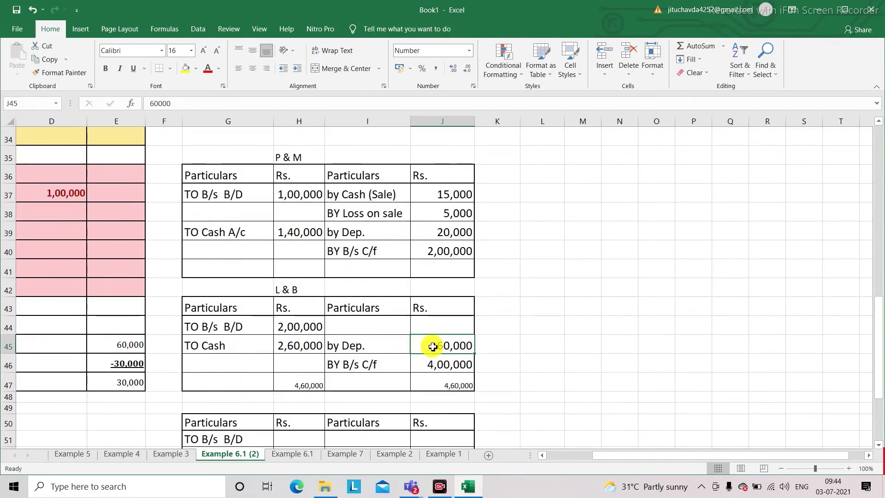
Add "Dep. On L & B" with amount 60,000 in row 9 under non-cash and non-operating expenses.
scroll(603, 311, left, 2)
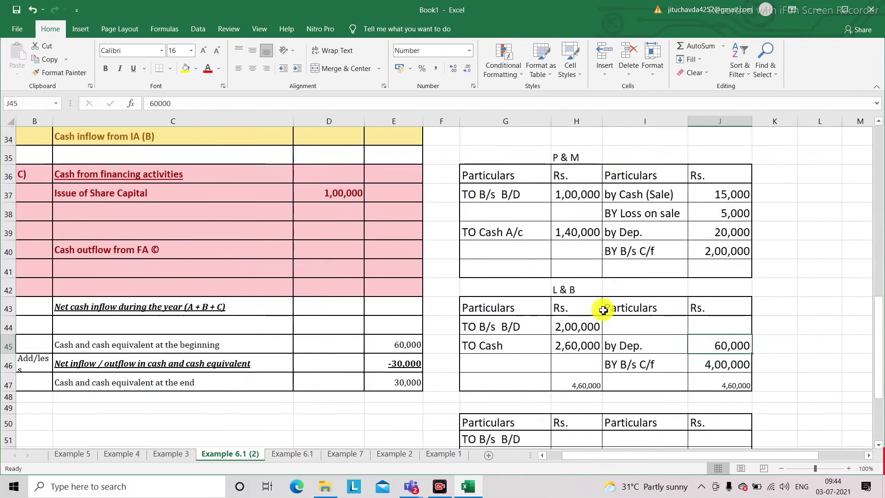
scroll(603, 310, up, 6)
scroll(603, 310, up, 5)
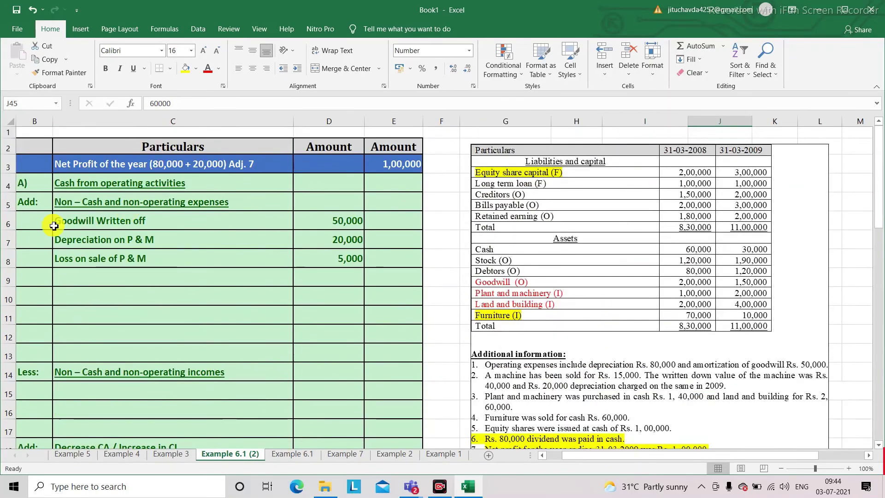
click(85, 280)
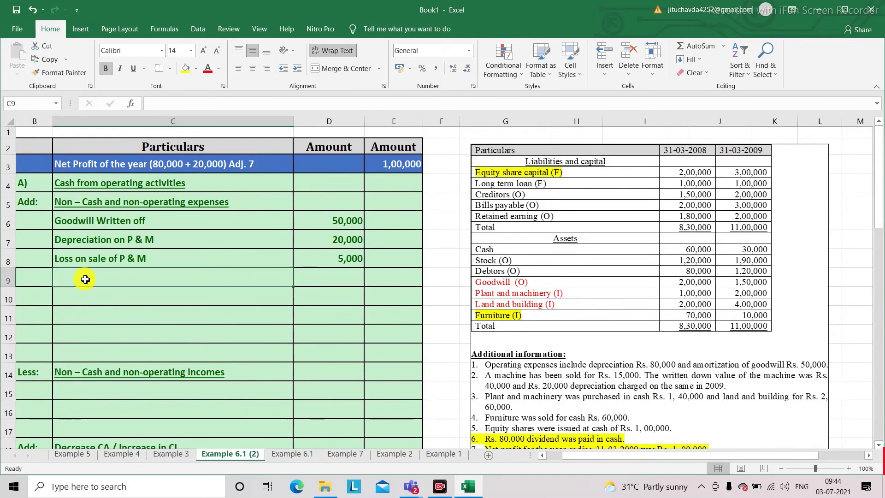
text(Dep.)
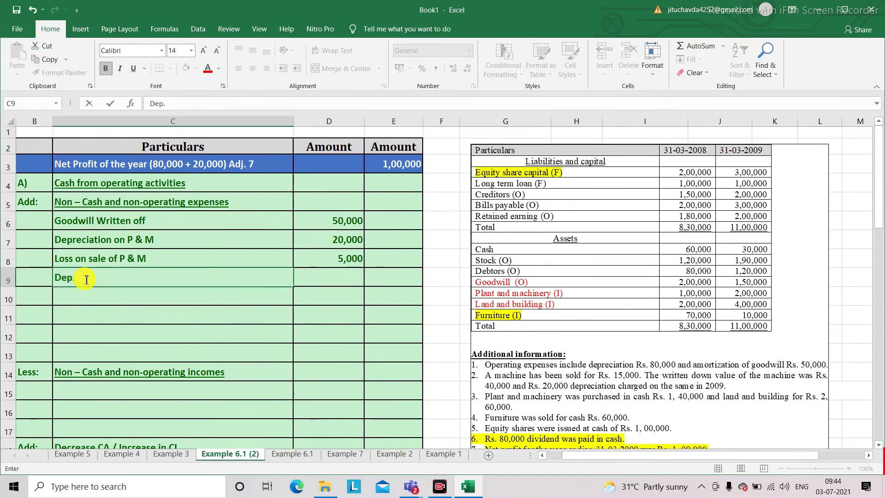
text( On L & B)
key(Tab)
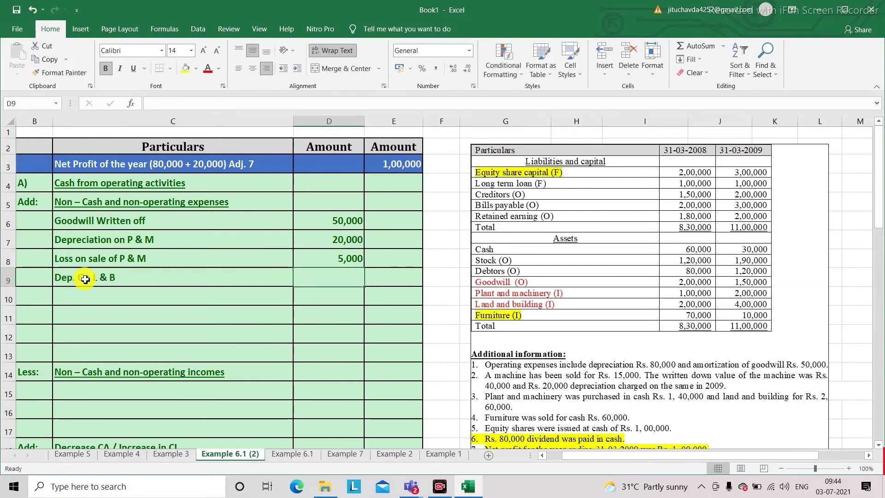
text(60.)
key(BackSpace)
text(,000)
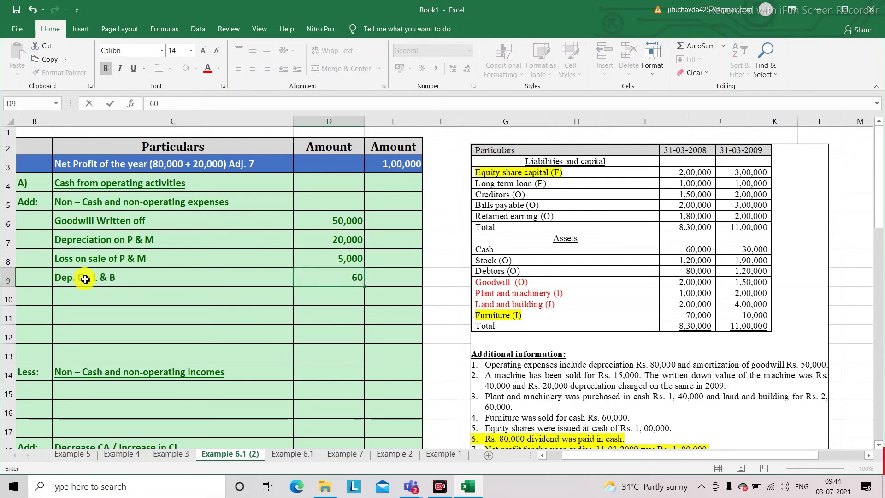
key(Return)
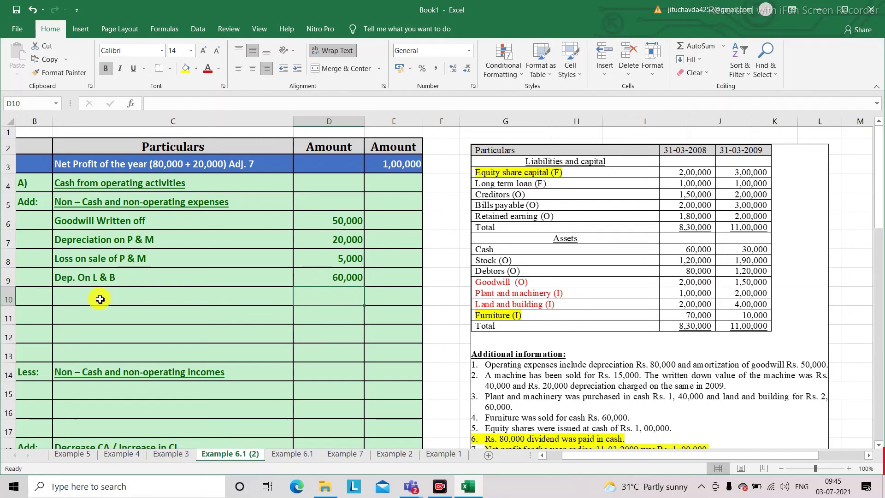
Enter a combined depreciation line "Dep. (60,000 + 20,000)" with amount 80,000 in row 10.
click(100, 299)
text(De)
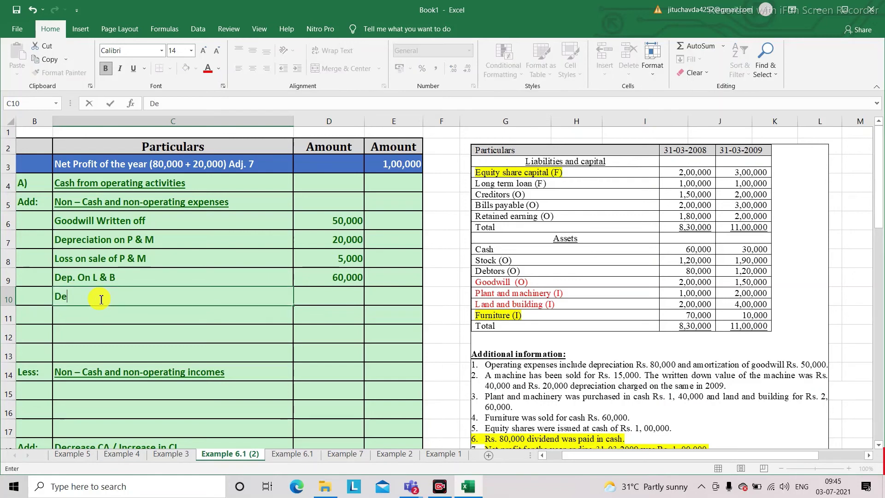
text(p.)
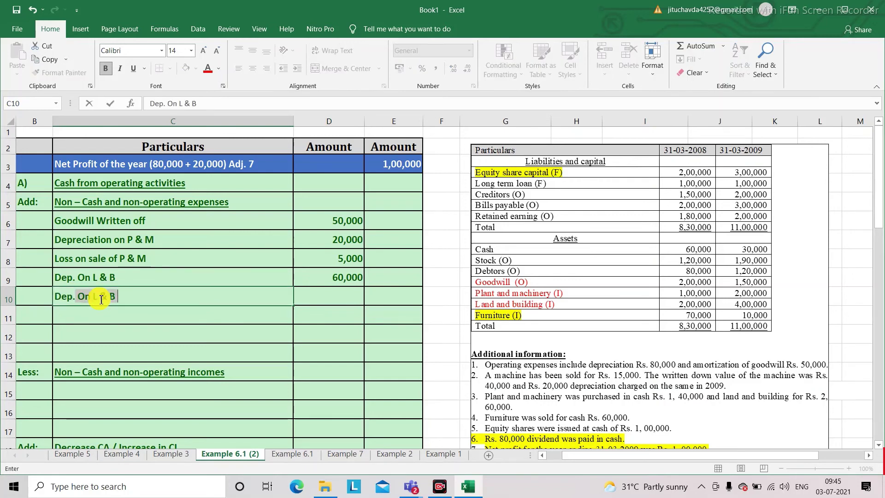
text(=)
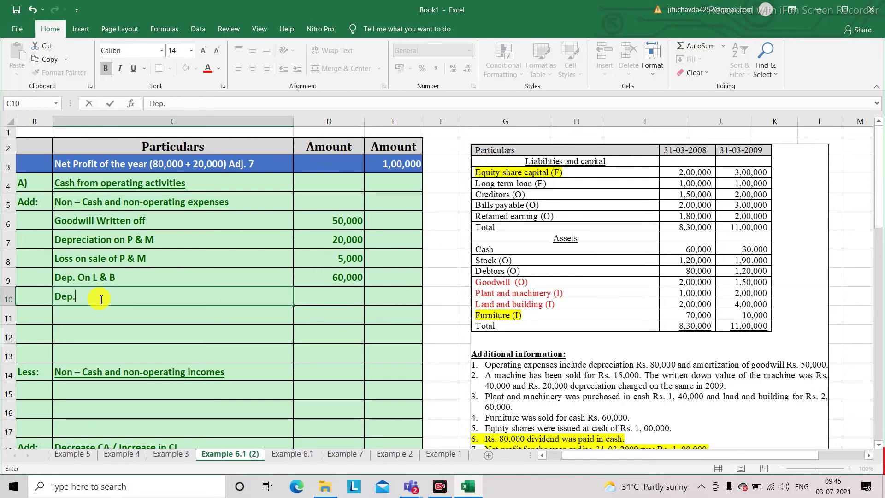
text( ()
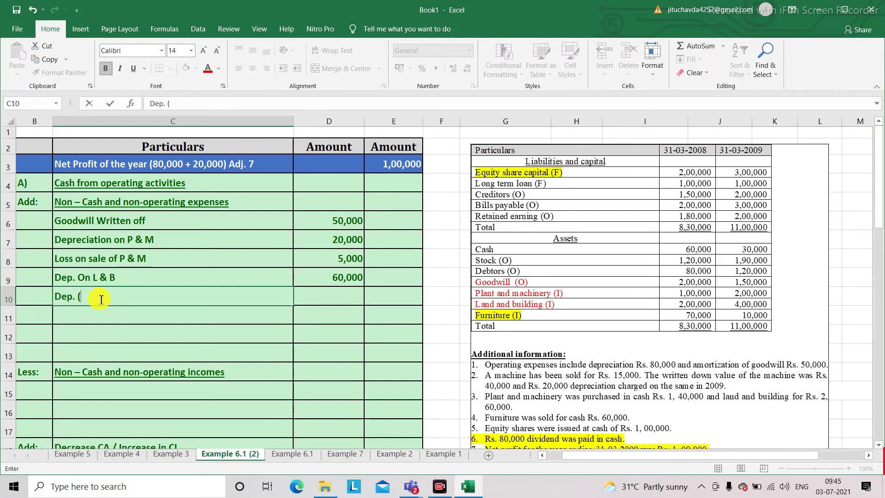
text(60,000)
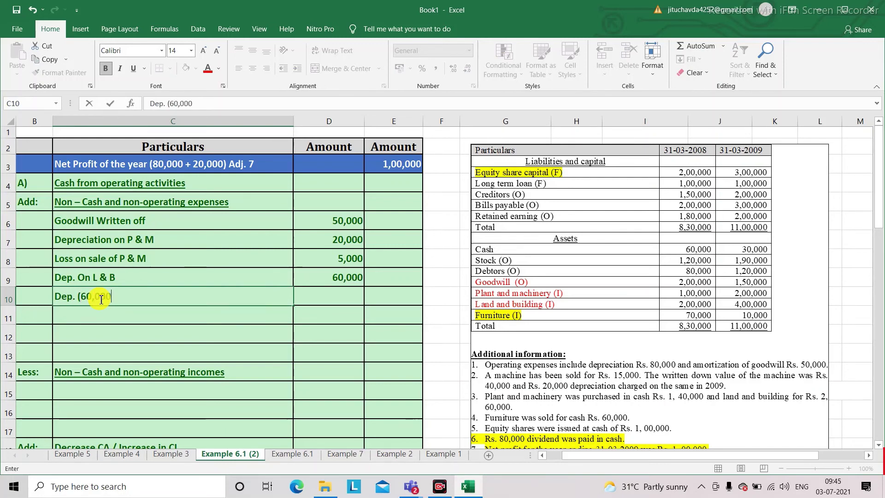
text( + 20,00)
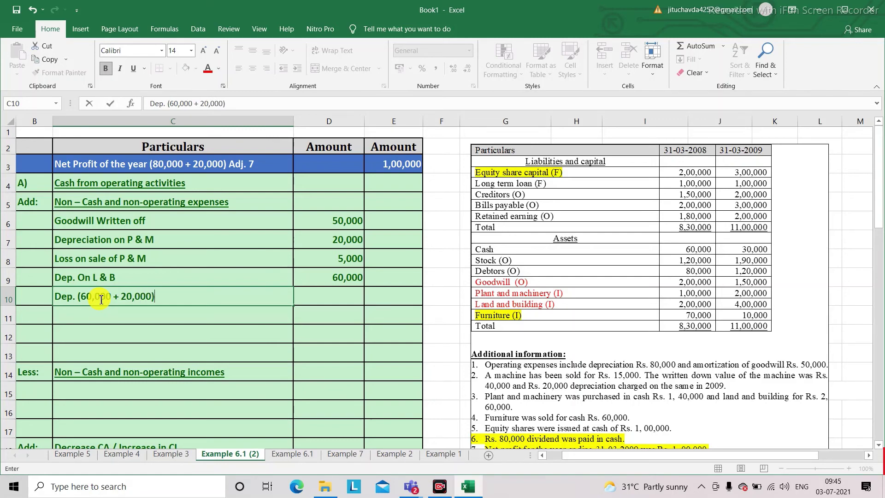
text(0))
click(317, 298)
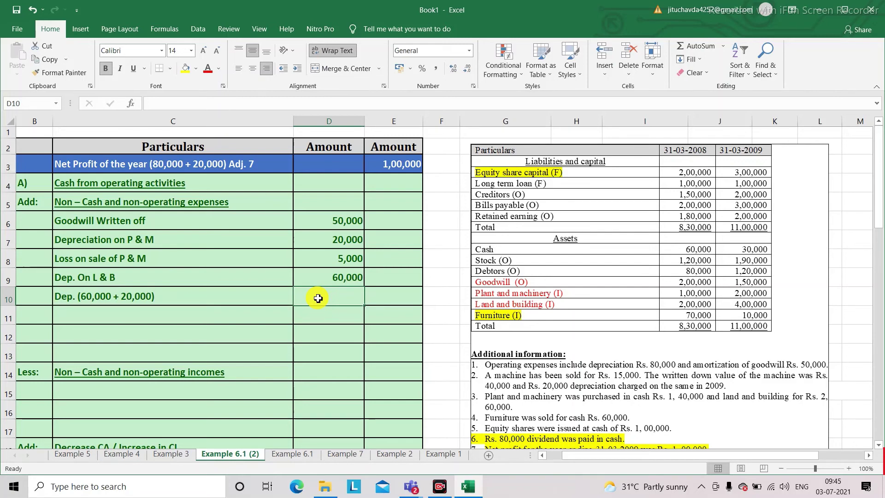
text(80,000)
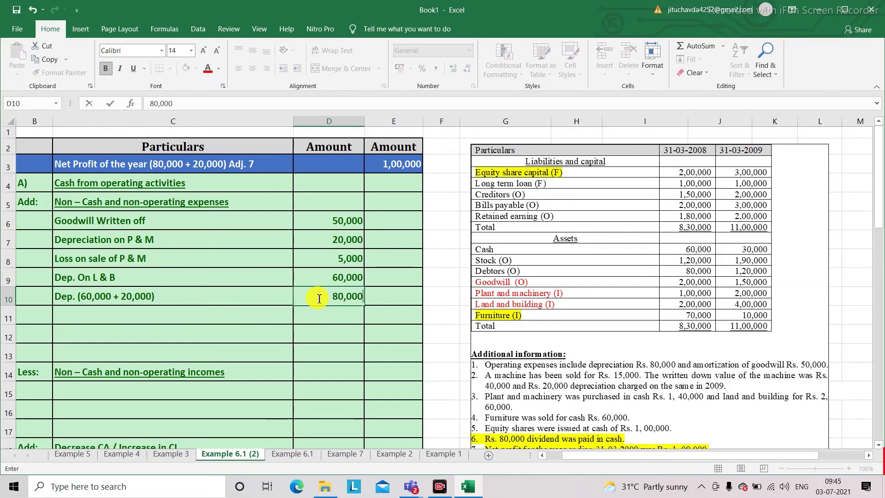
key(Return)
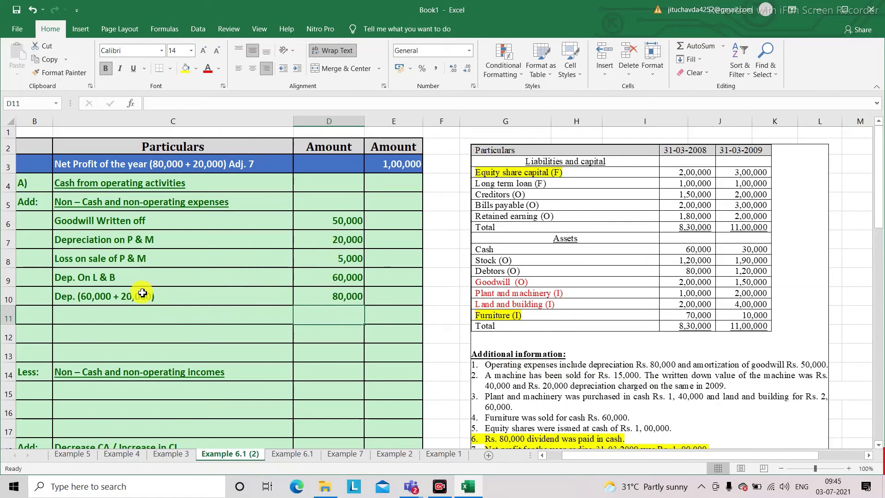
Delete the combined depreciation label and its amount from row 10.
drag(81, 297, 313, 302)
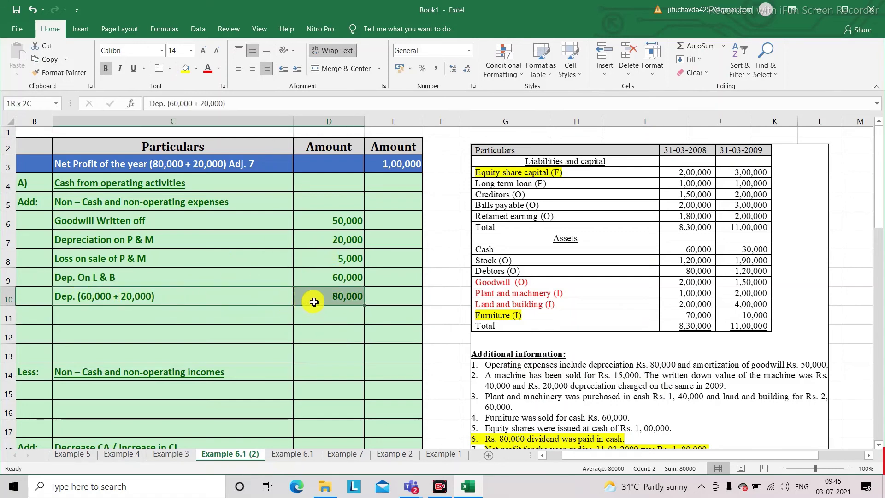
key(Delete)
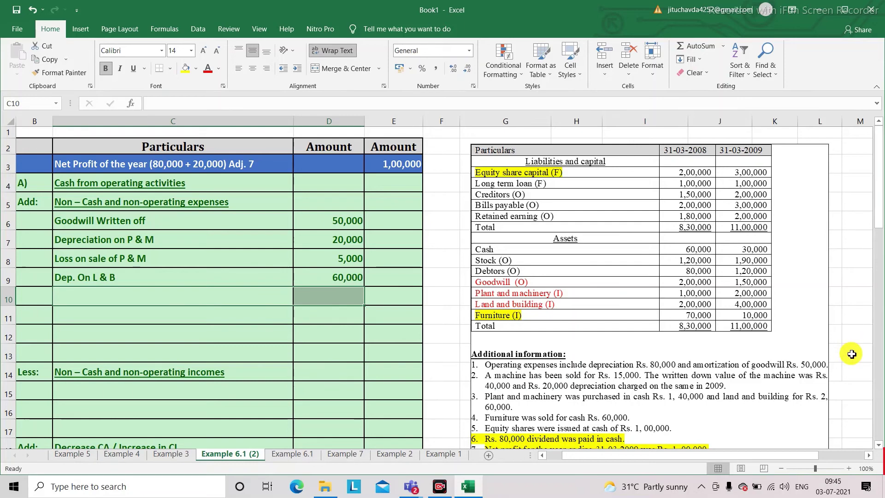
click(852, 354)
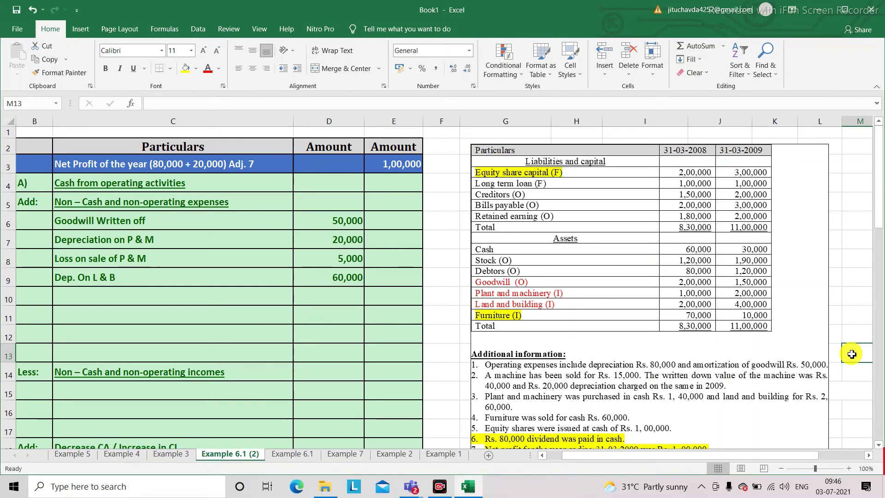
Title the blank account below the L & B account "Furniture" in H49.
scroll(851, 354, down, 5)
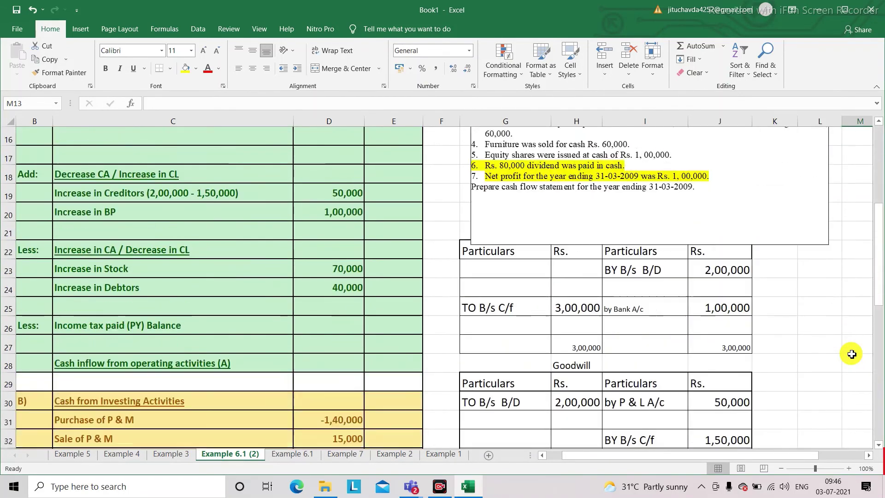
scroll(851, 354, down, 2)
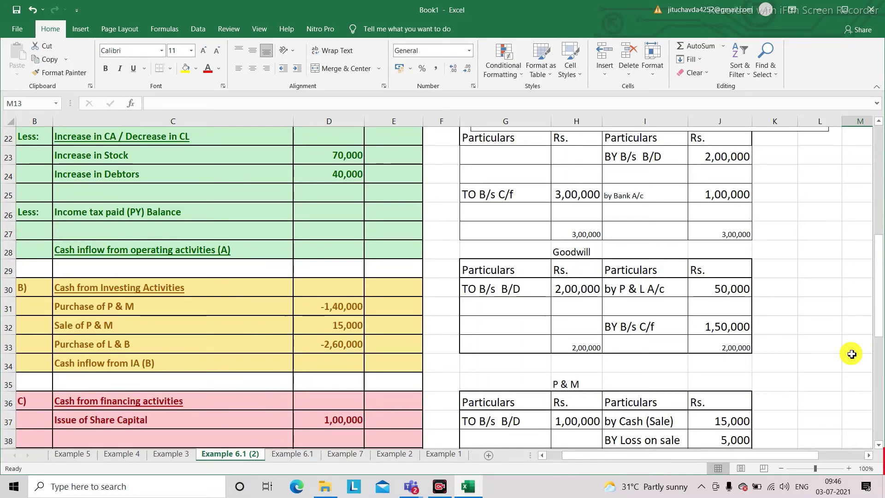
scroll(851, 354, up, 4)
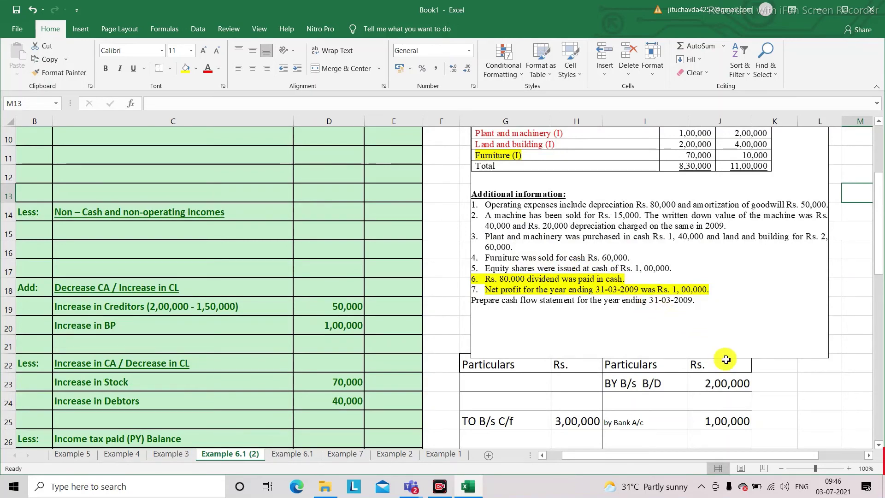
scroll(783, 390, down, 5)
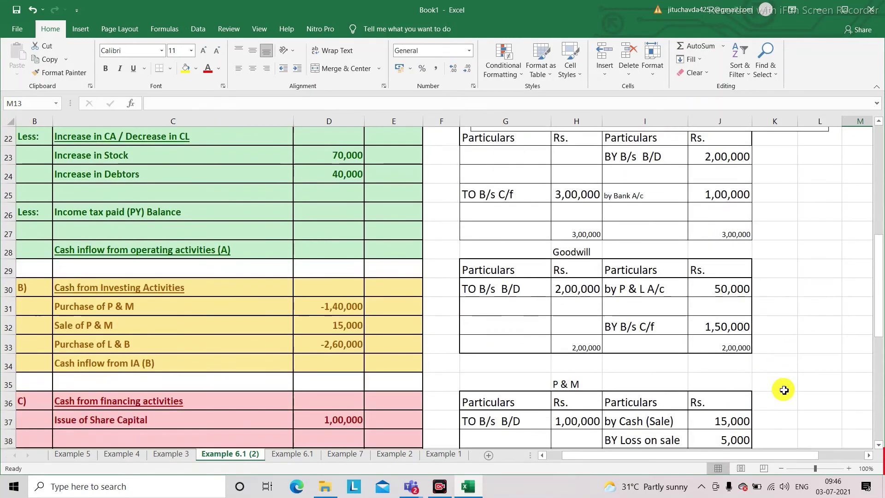
scroll(784, 390, down, 5)
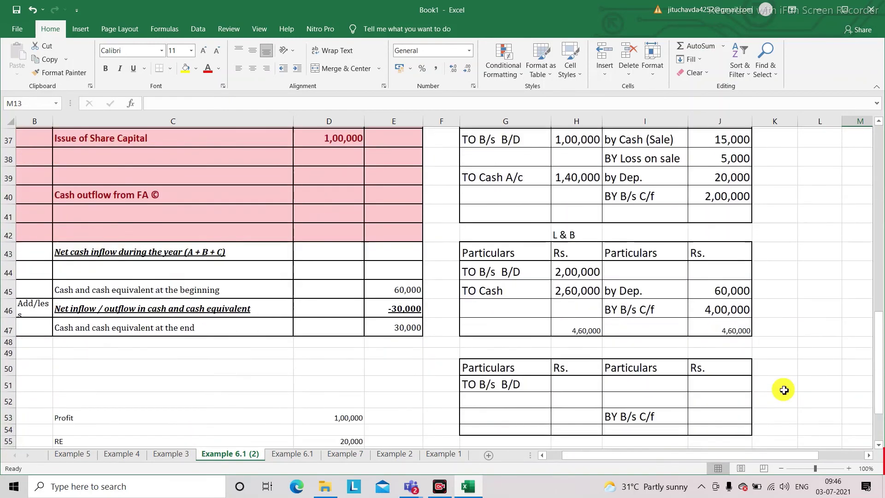
click(581, 296)
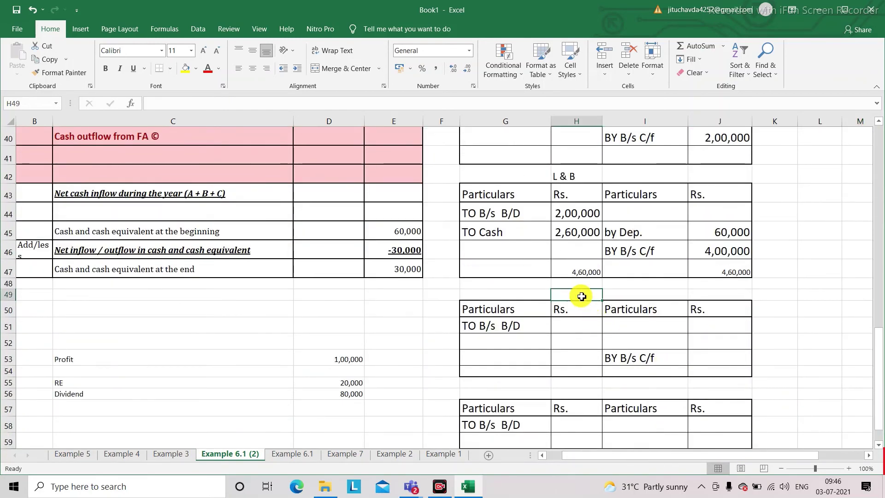
text(Furni)
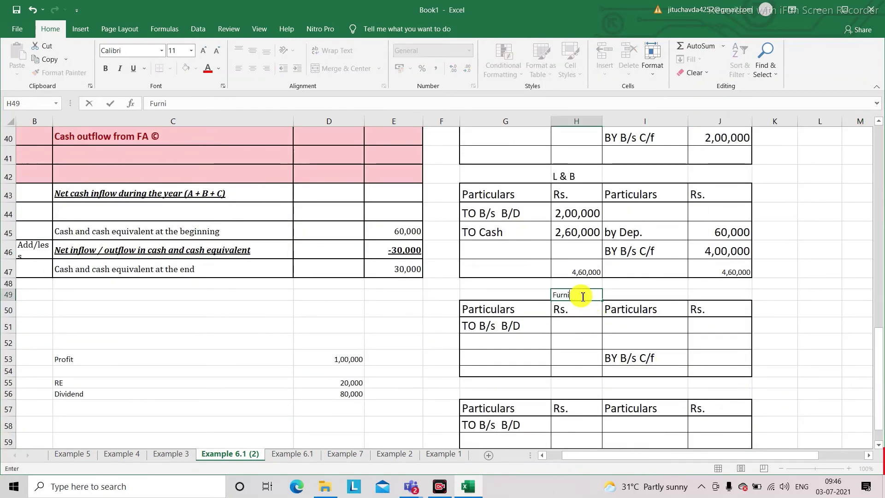
text(ture)
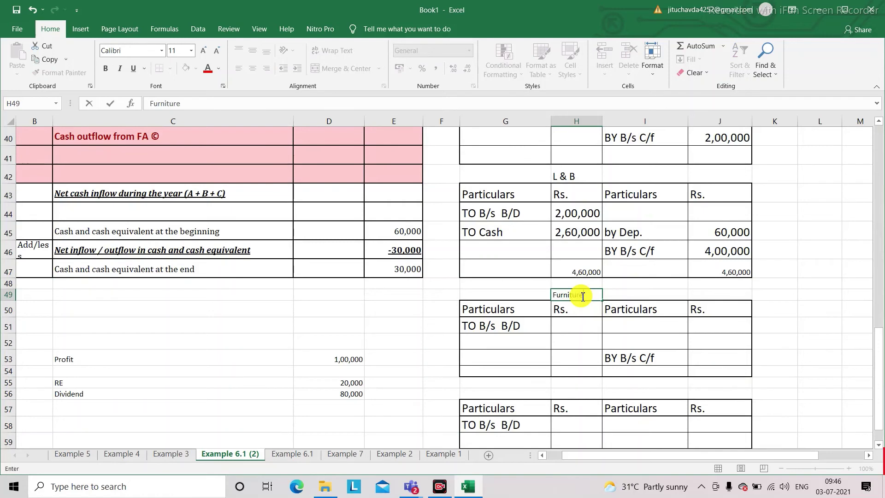
Enter the Furniture account's opening balance of 70,000 in H51 and its closing balance of 10,000 in J53.
click(578, 323)
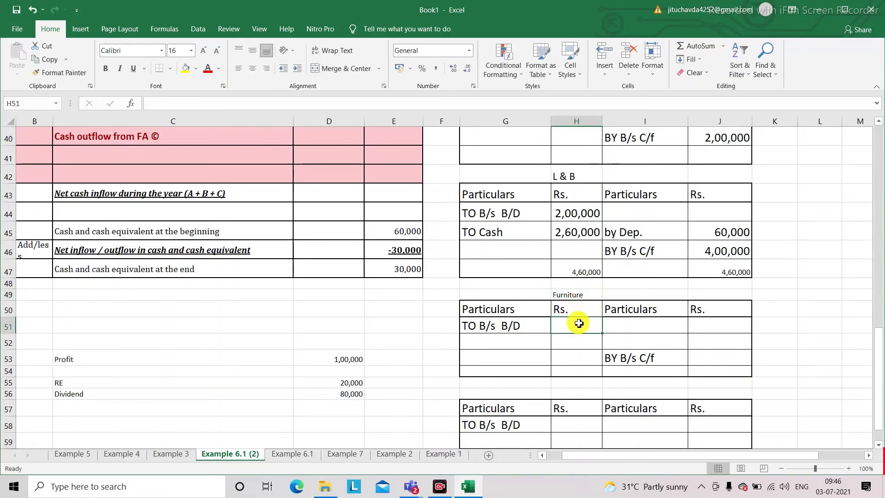
text(70,)
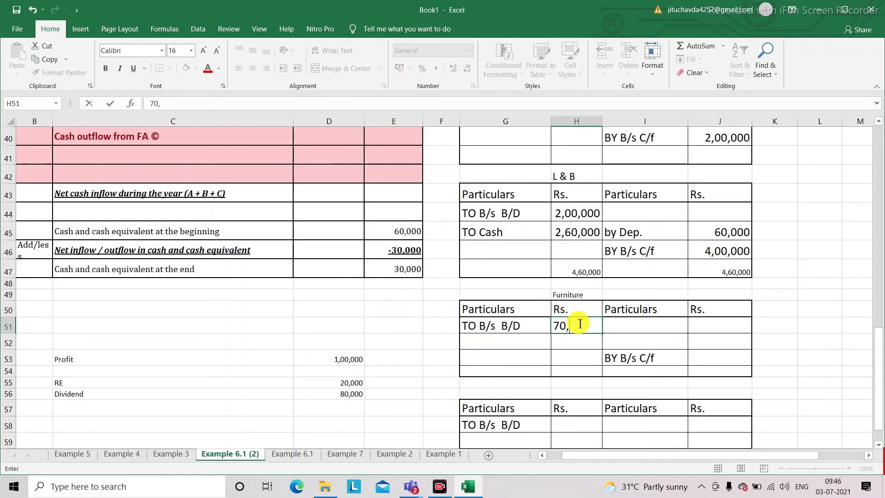
text(000)
key(Return)
key(Right)
key(Down)
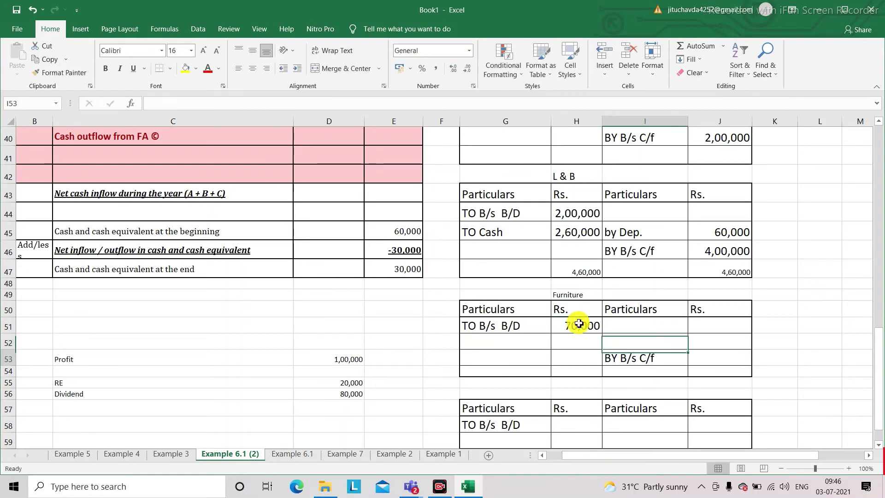
key(Right)
text(10,00)
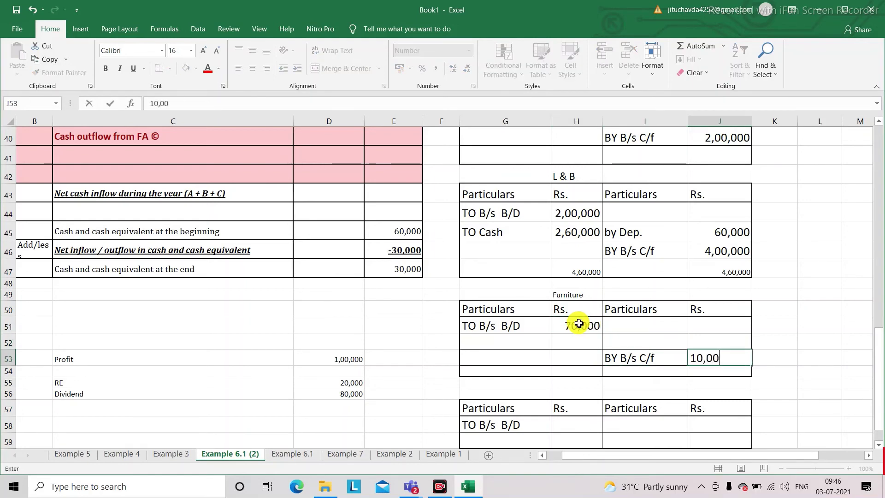
text(0)
key(Return)
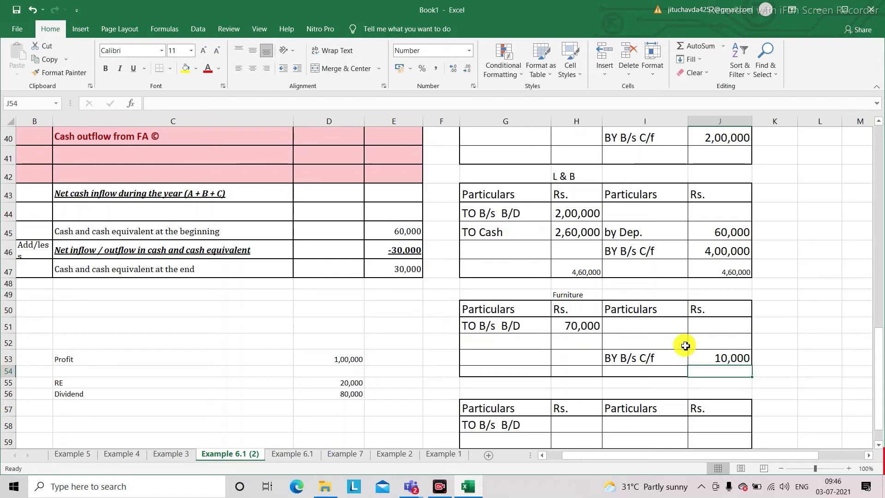
Insert a row above "Purchase of L & B" under investing activities and enter "Sale of Furniture" with amount 60,000.
scroll(685, 345, up, 6)
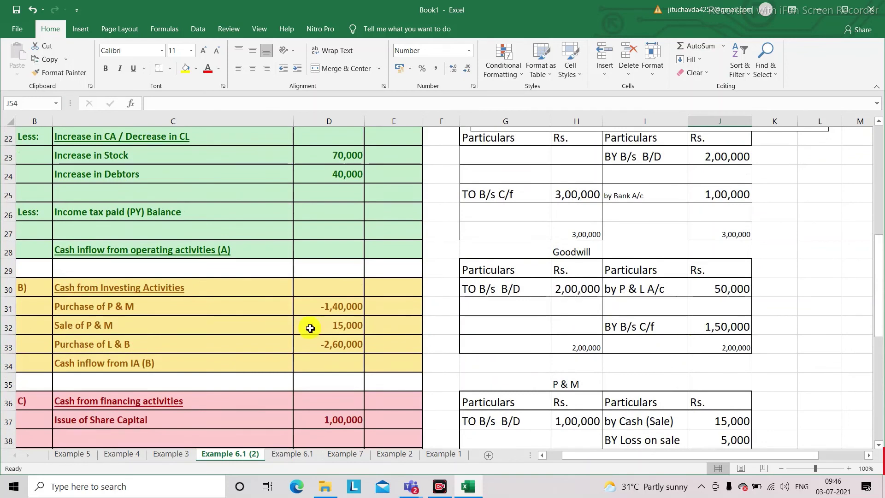
click(10, 347)
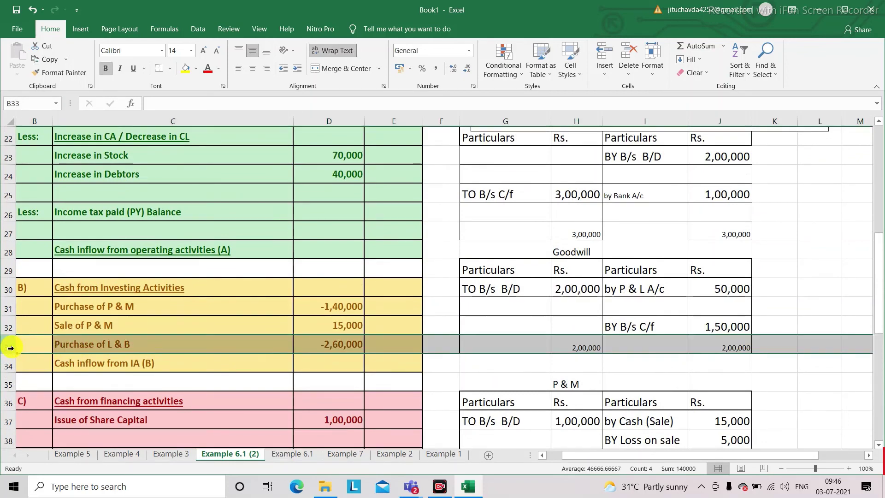
key(ctrl+shift+equal)
click(64, 347)
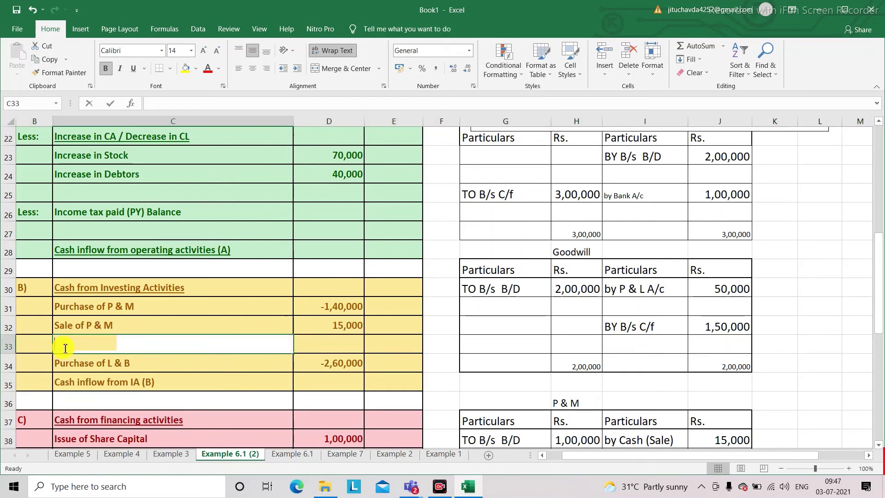
text(Sale of )
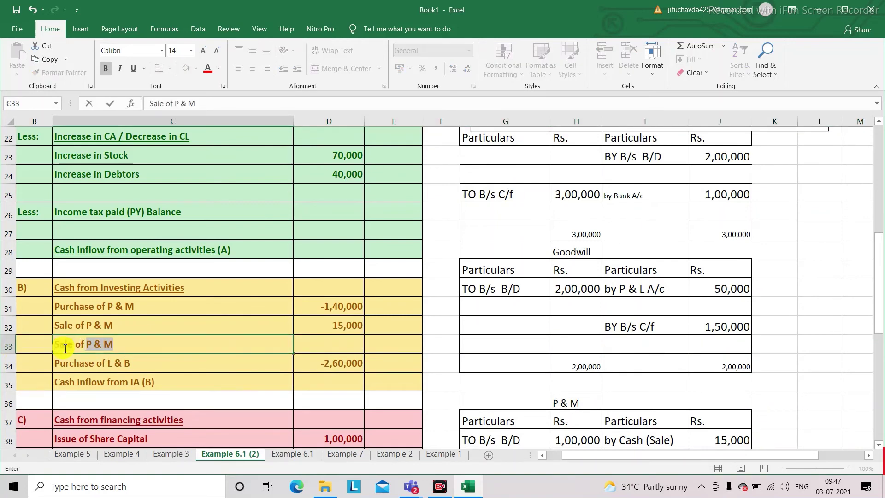
text(Furnit)
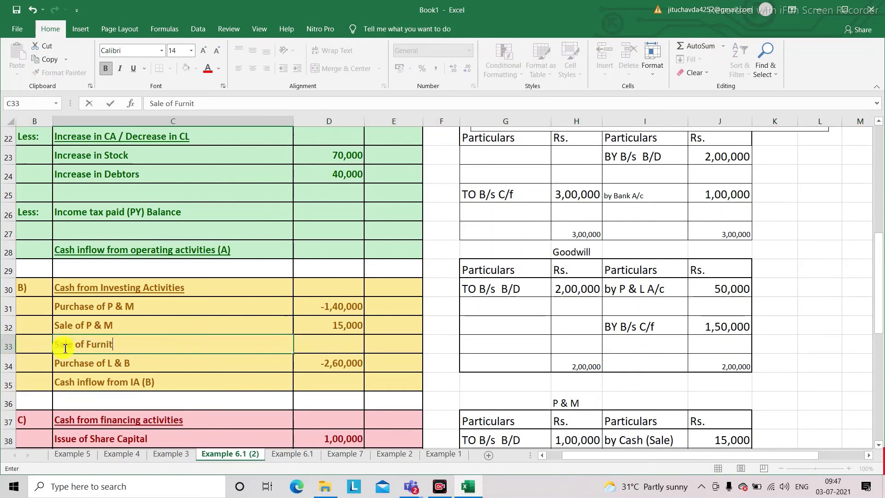
text(ure)
key(Tab)
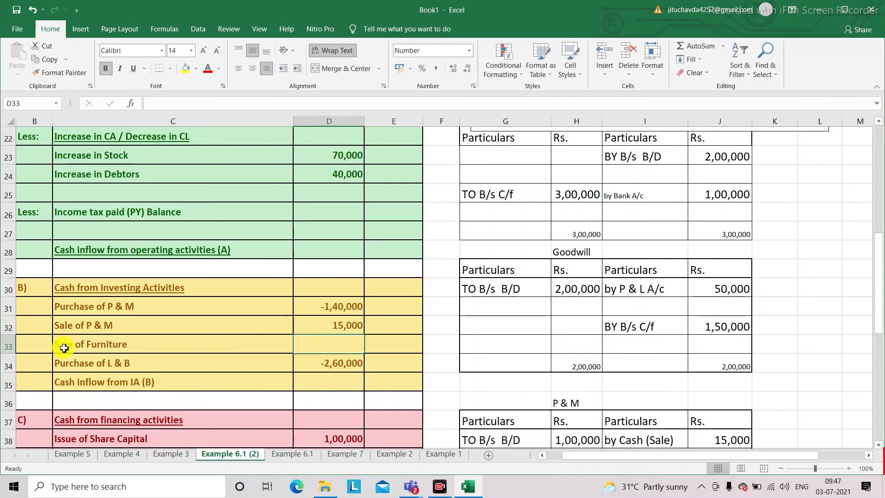
text(60,000)
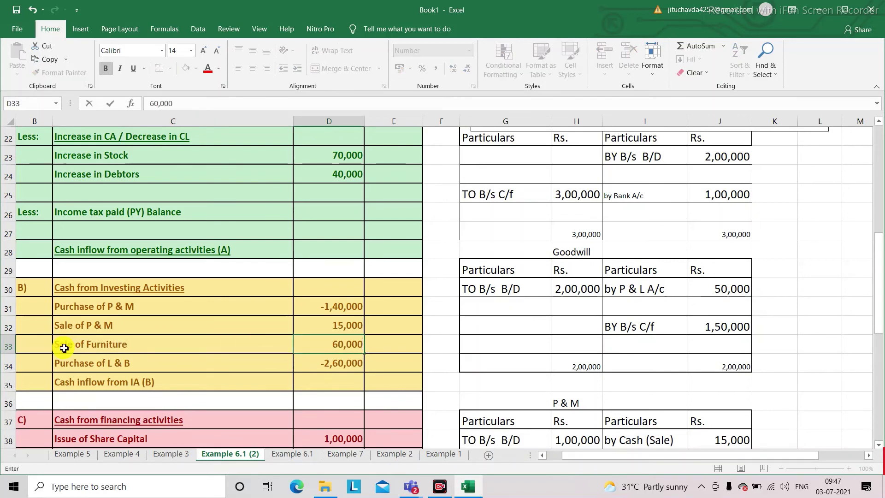
key(Return)
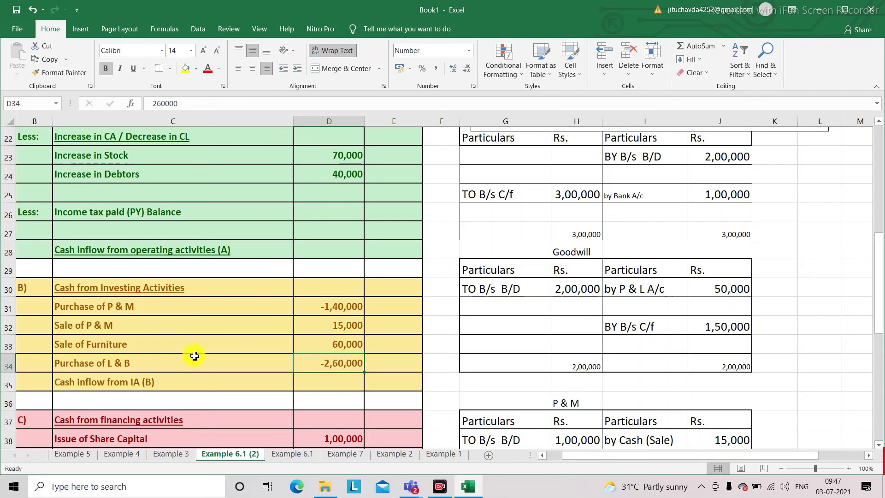
Record "by Bank A/c (sale)" with amount 60,000 on the credit side of the Furniture account in row 52.
scroll(324, 383, down, 6)
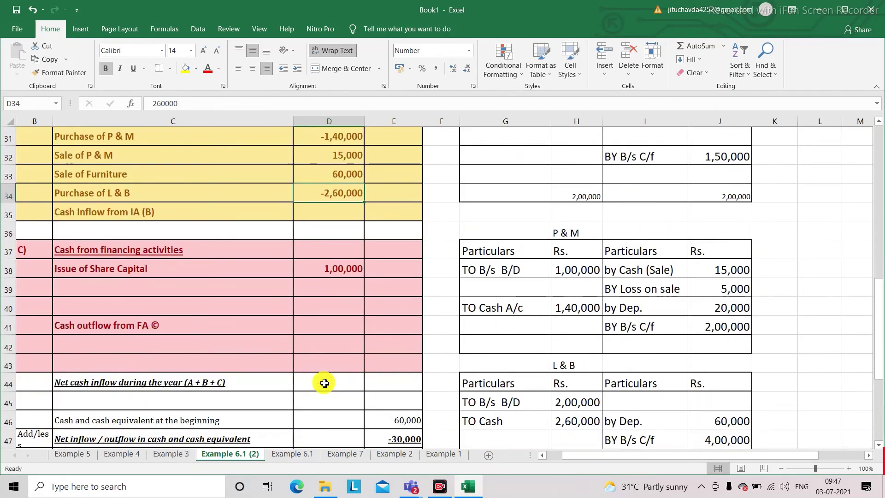
scroll(325, 383, down, 2)
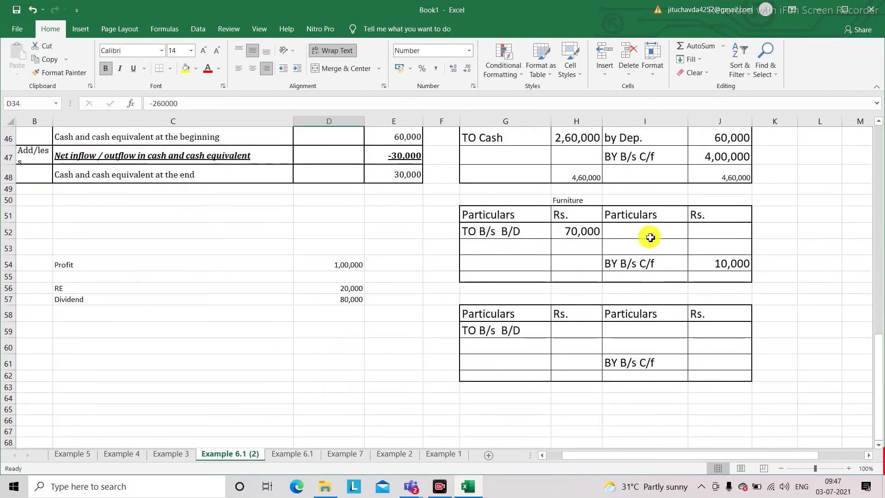
click(629, 230)
text(by Bank)
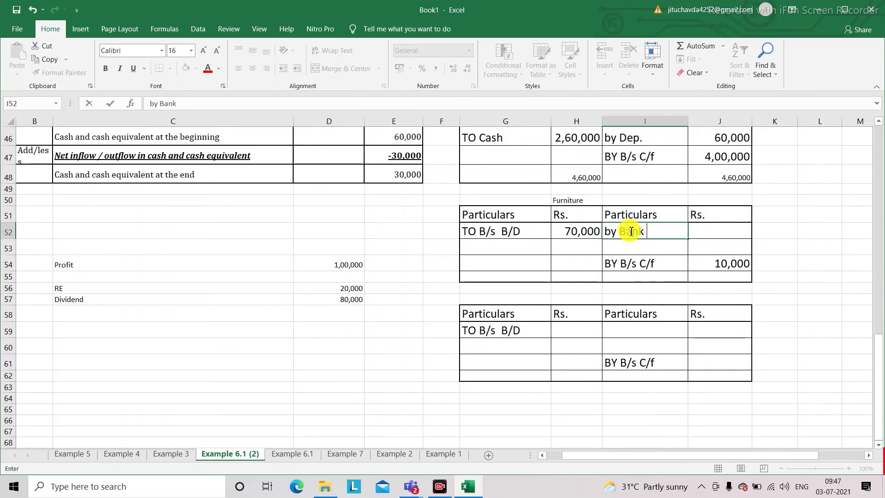
text( A/c (sale)
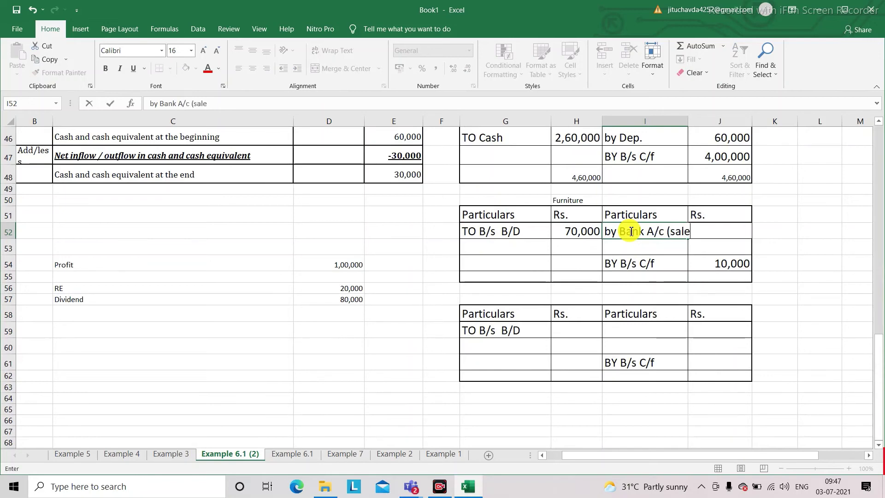
text())
key(Return)
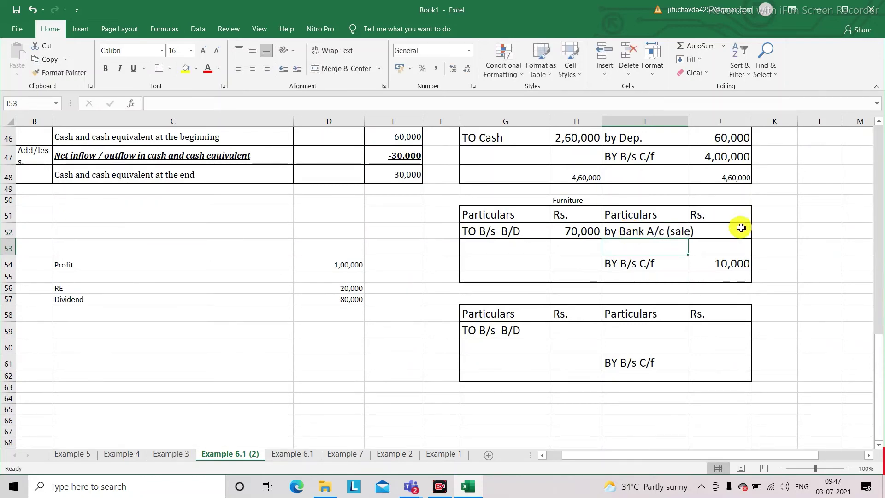
click(725, 233)
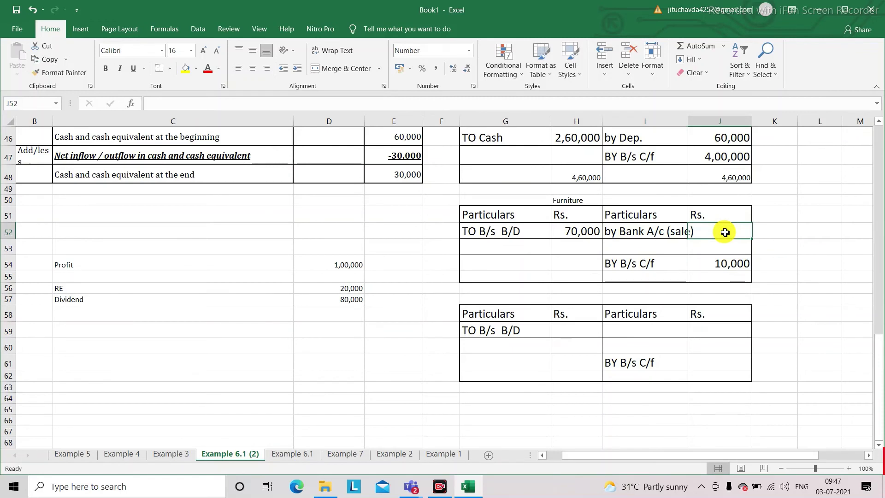
text(60)
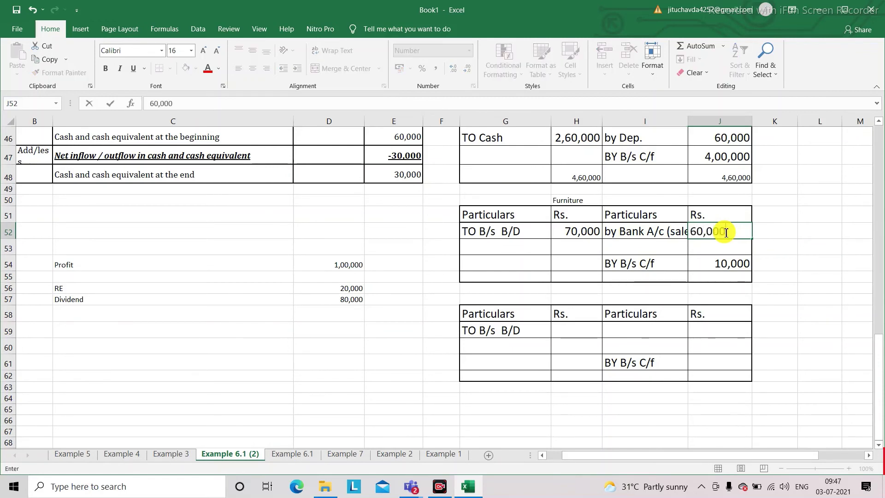
key(Return)
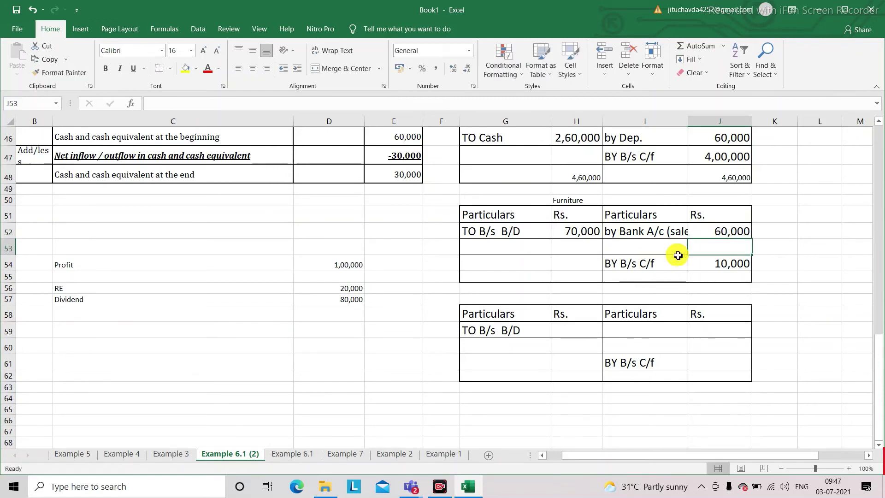
Enter totals of 70,000 on both sides of the Furniture account in row 55.
click(570, 278)
text(70)
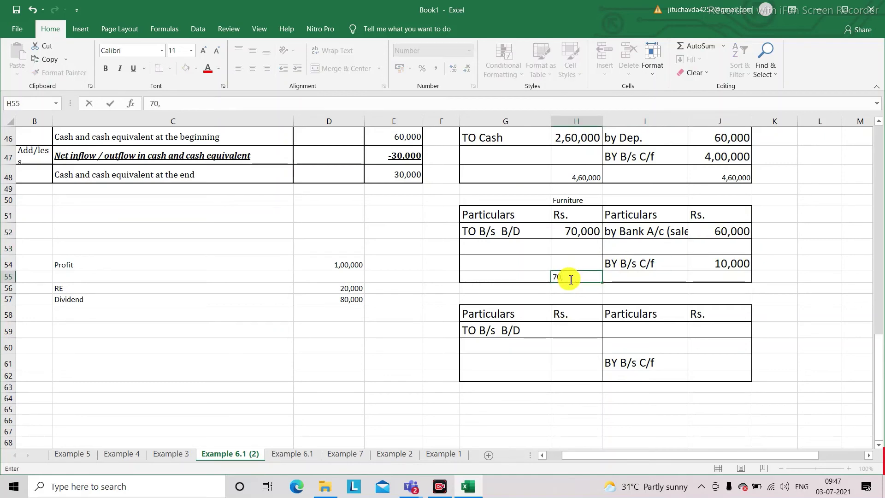
key(Return)
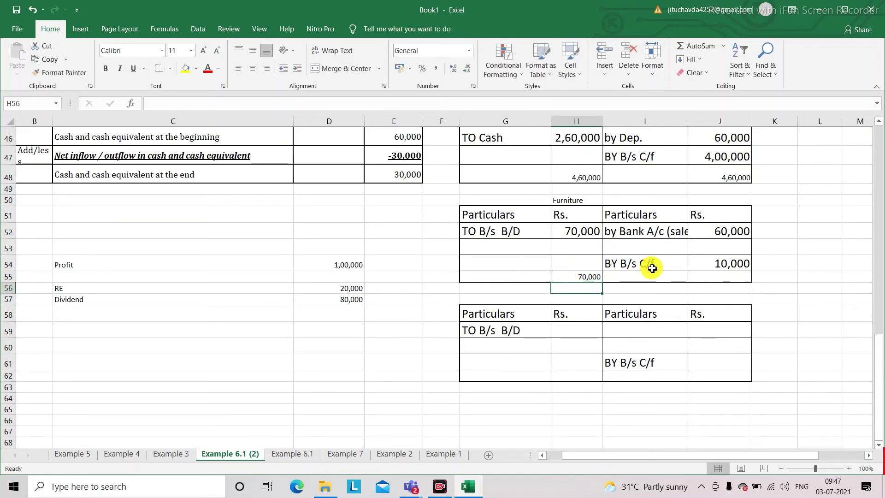
click(715, 277)
text(70)
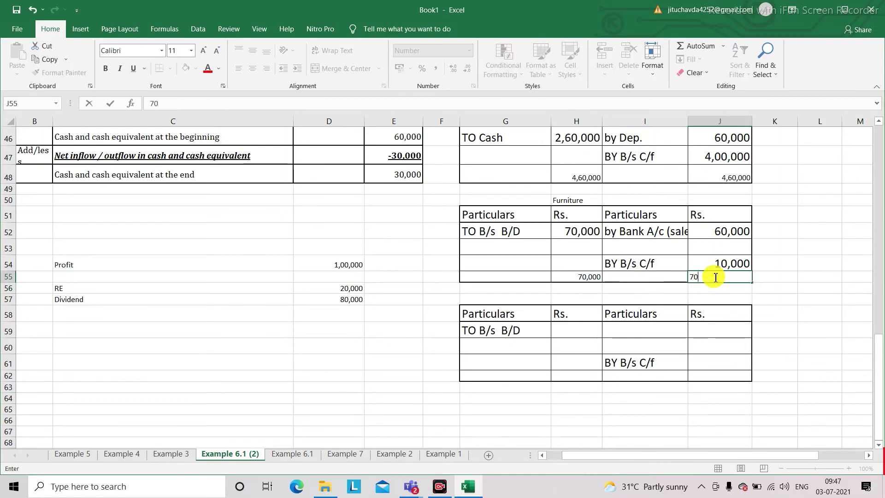
text(,000)
key(Return)
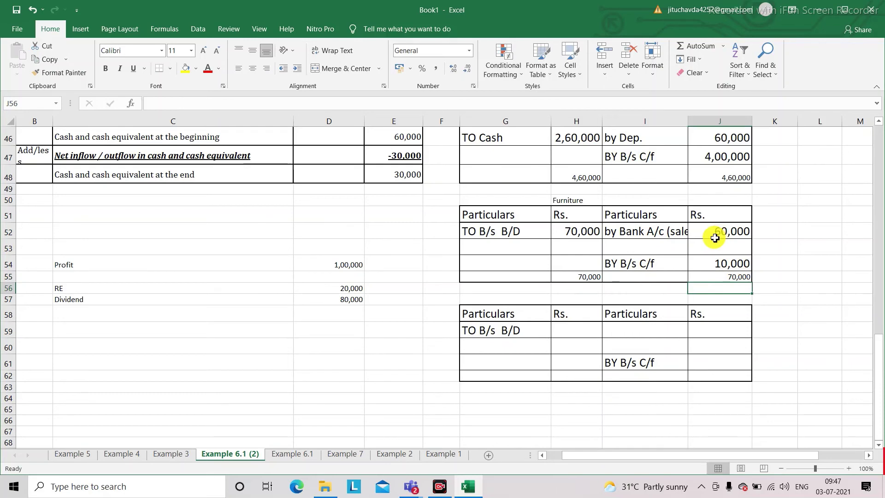
Review the asset accounts, the dividend and net profit adjustments in the additional information, and the cash flow statement down to financing activities.
scroll(715, 238, up, 3)
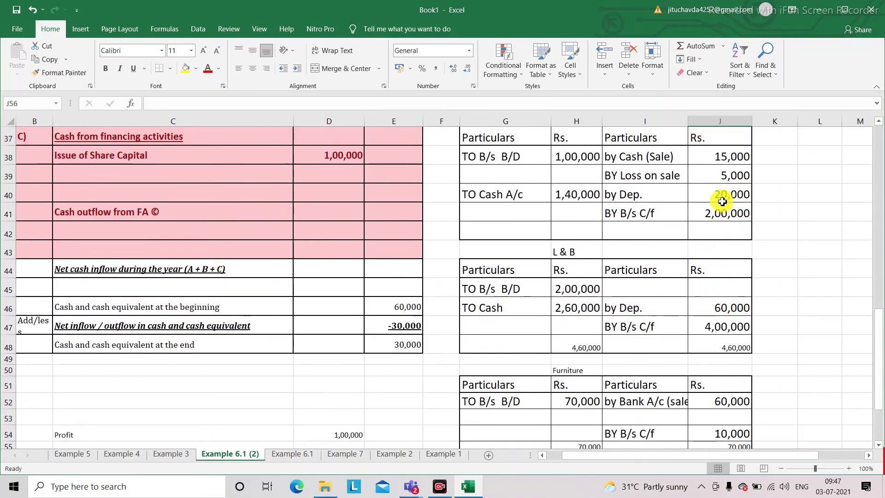
scroll(828, 382, down, 2)
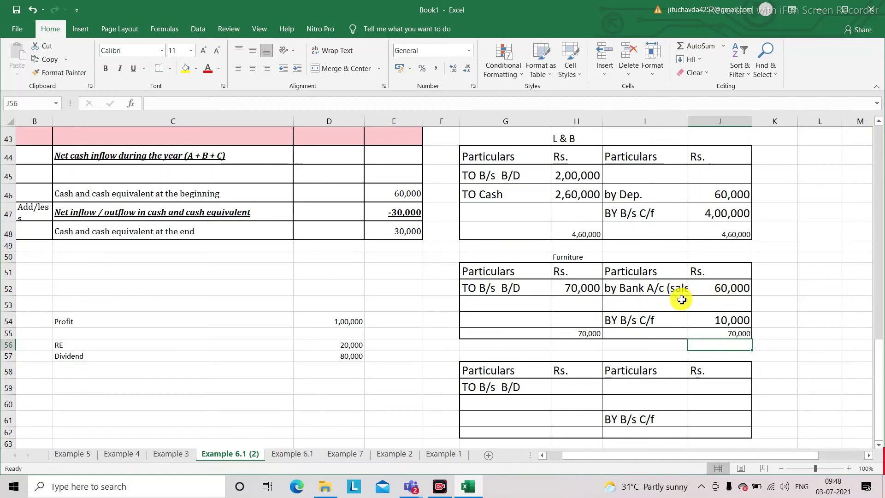
scroll(682, 300, up, 2)
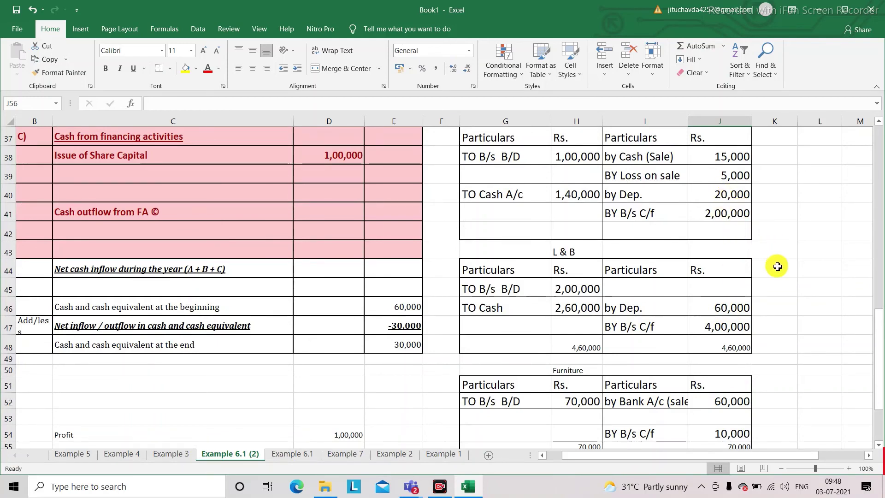
scroll(778, 266, down, 6)
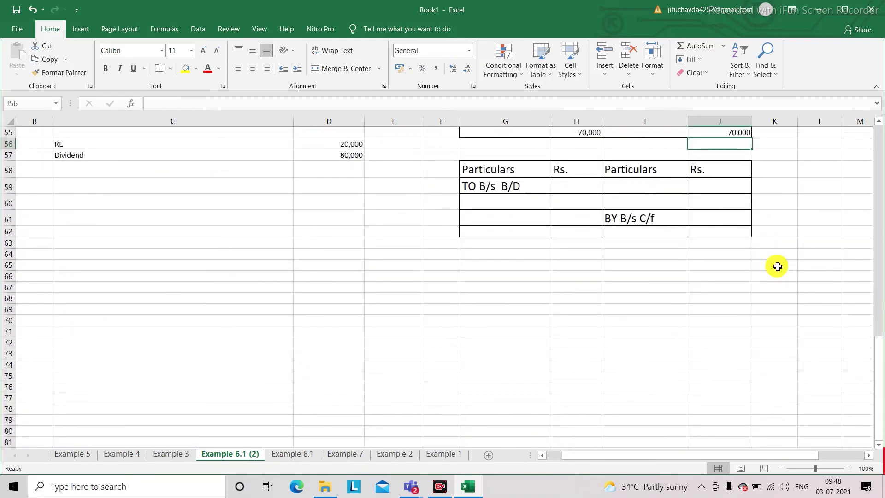
scroll(777, 267, up, 11)
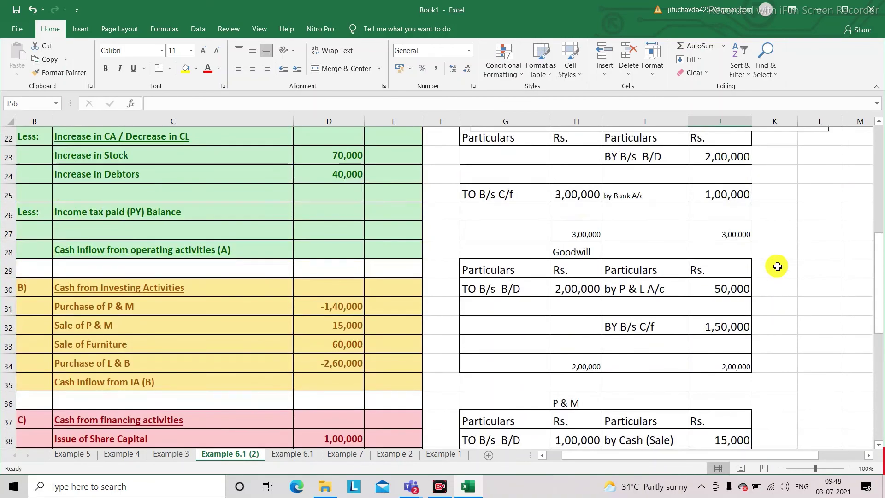
scroll(777, 267, up, 5)
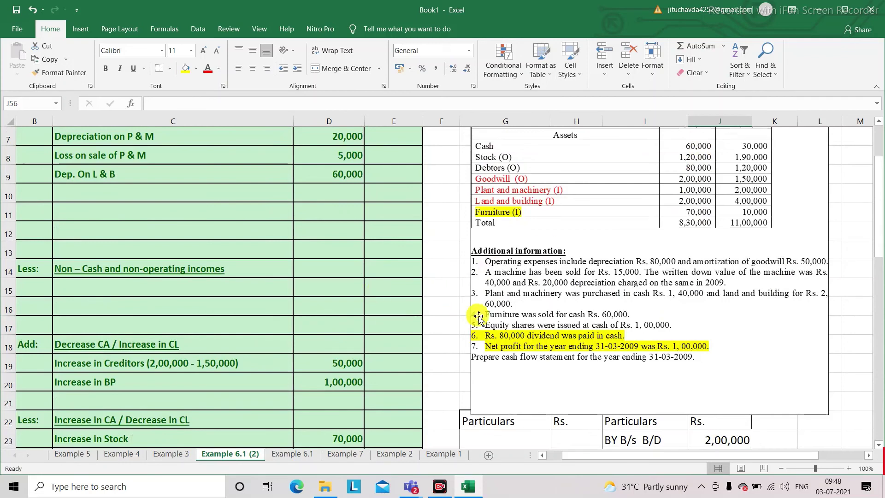
click(514, 335)
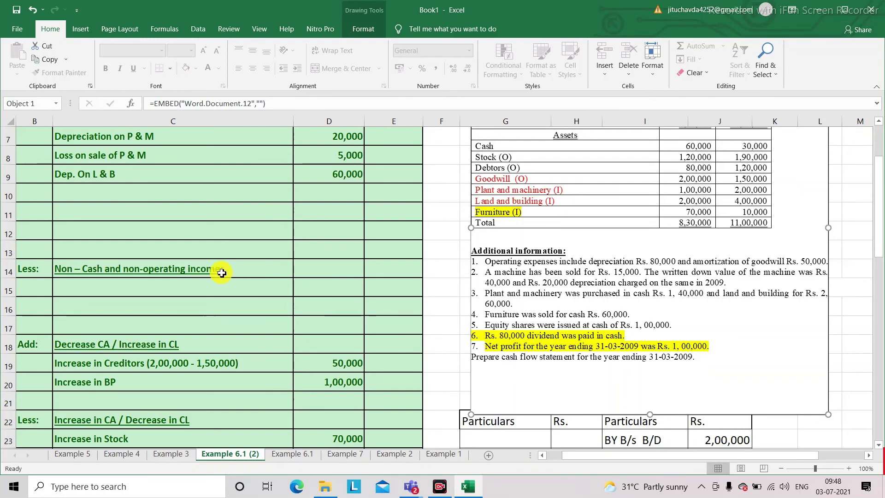
scroll(221, 273, up, 2)
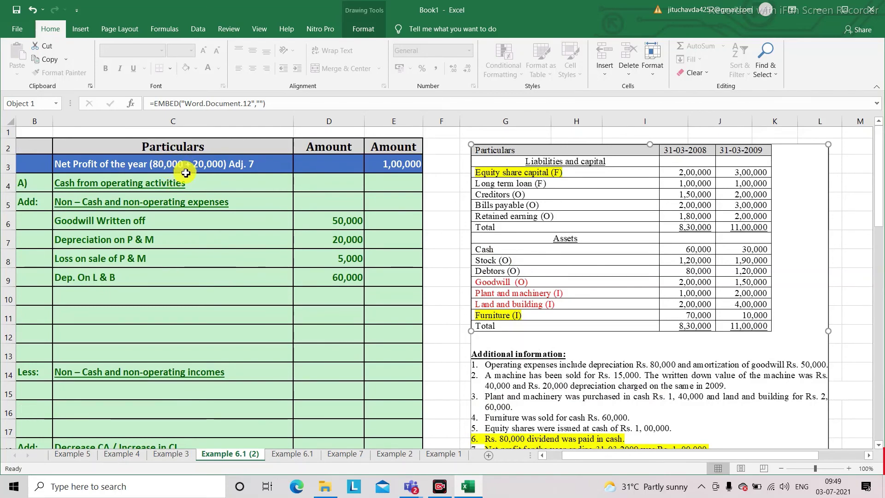
scroll(190, 178, down, 2)
scroll(190, 178, down, 7)
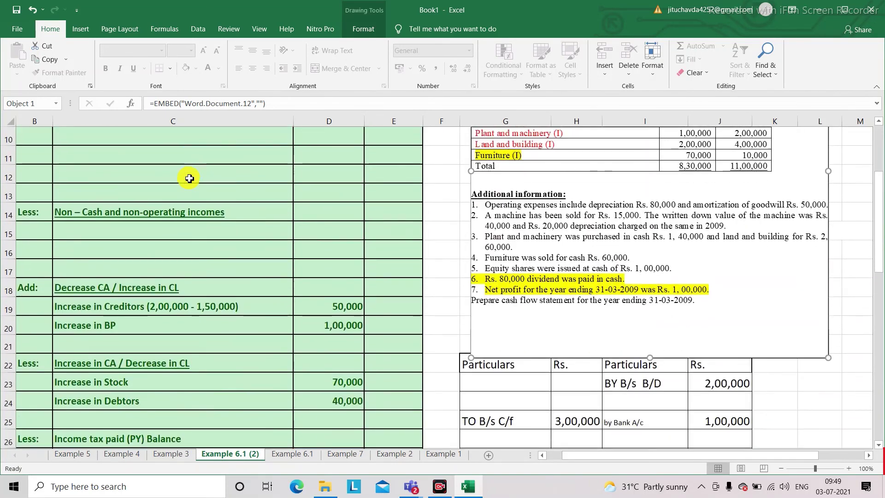
scroll(190, 178, down, 1)
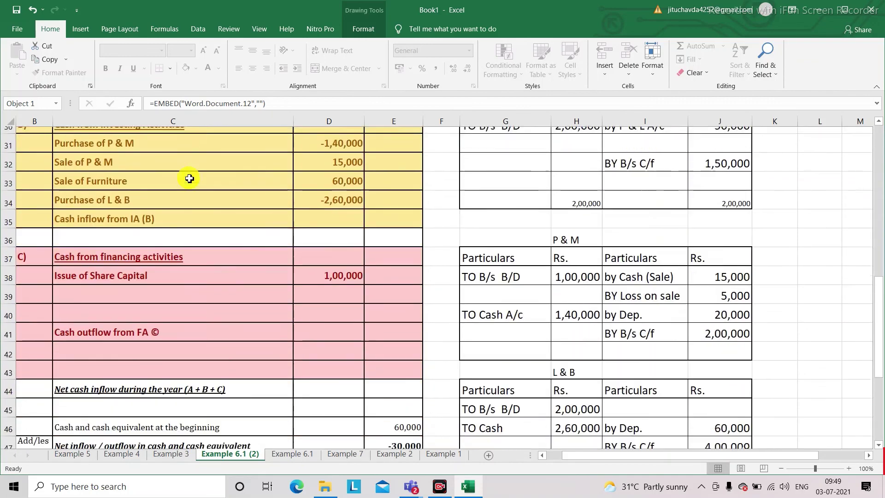
Enter "Payment of Dividend" with the negative amount (80,000) in row 39 under financing activities.
click(97, 289)
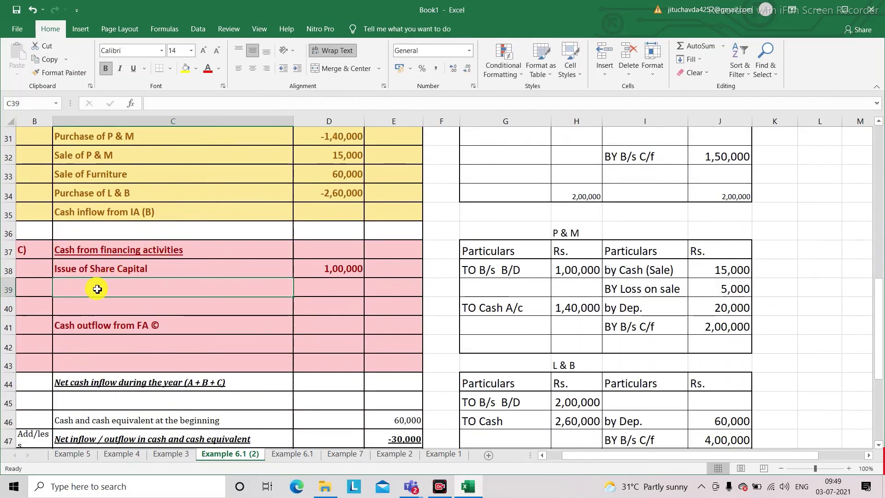
text(Payment)
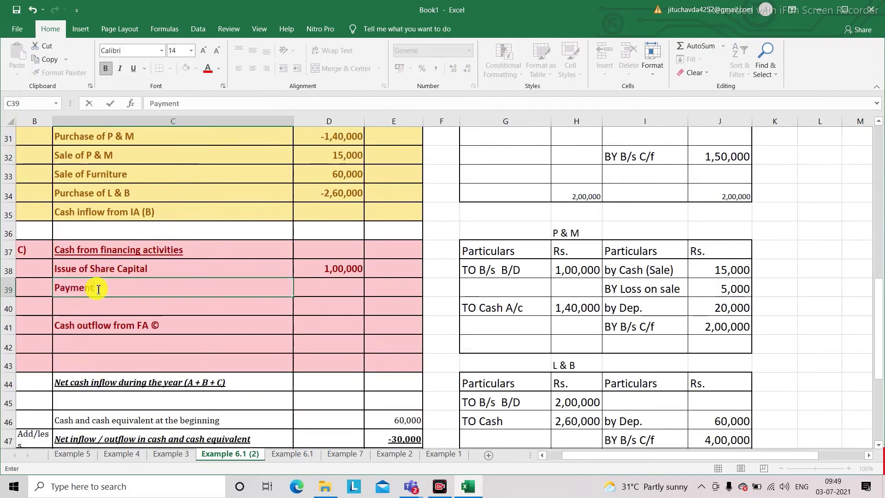
text( of Dividend)
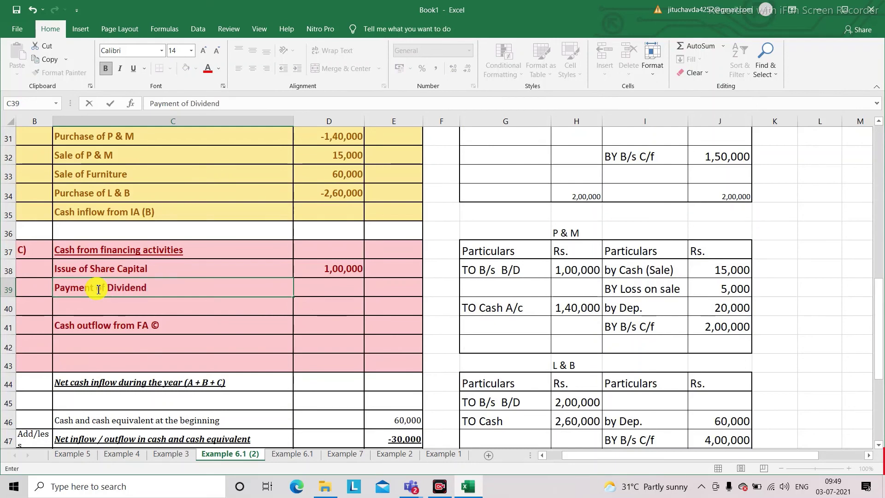
key(Tab)
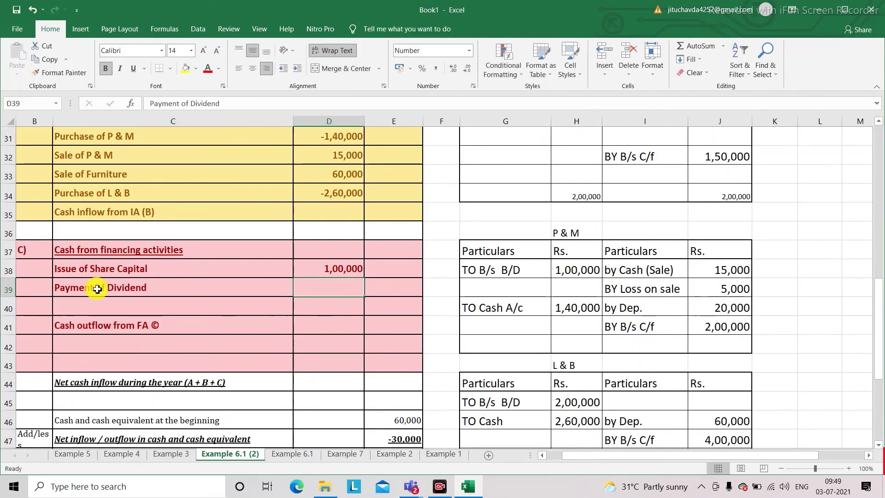
text(()
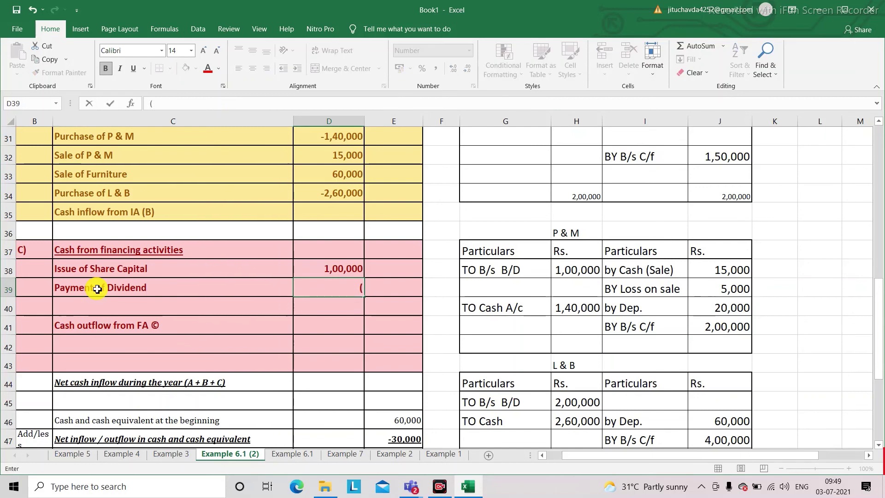
text(80,000)
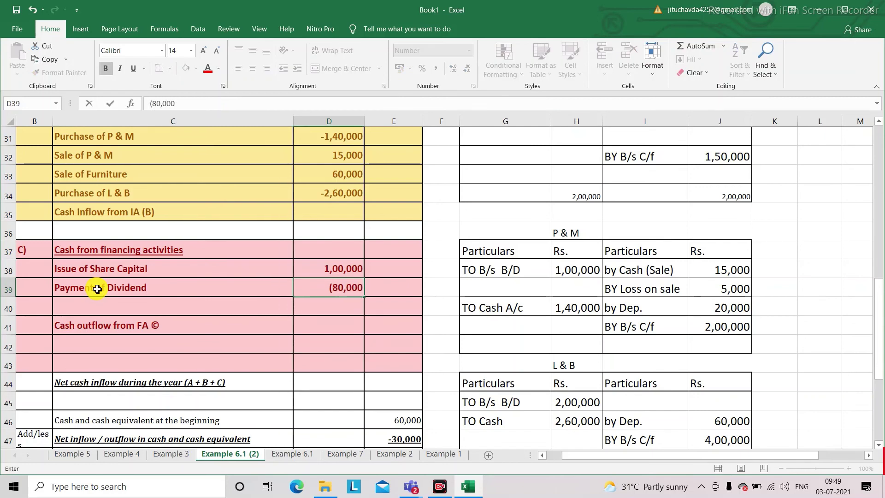
text())
key(Return)
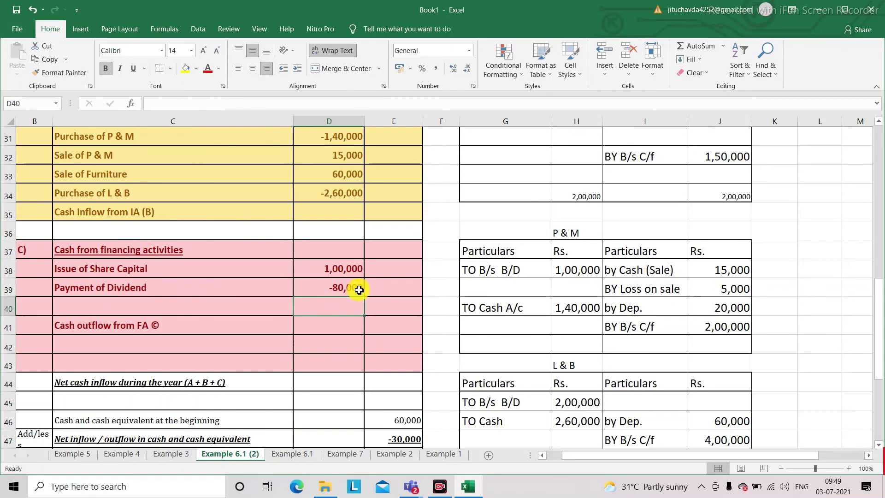
Total the non-cash and non-operating expenses D6:D9 with a SUM formula in E9.
scroll(346, 288, up, 9)
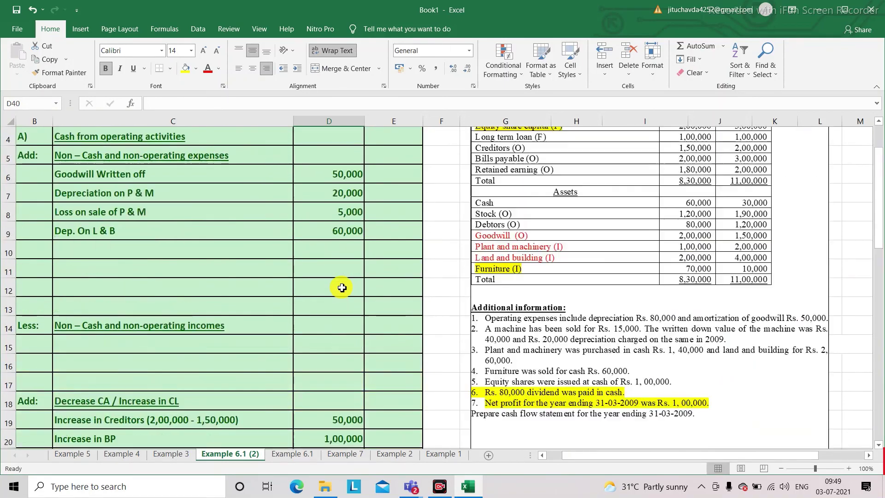
scroll(342, 288, up, 1)
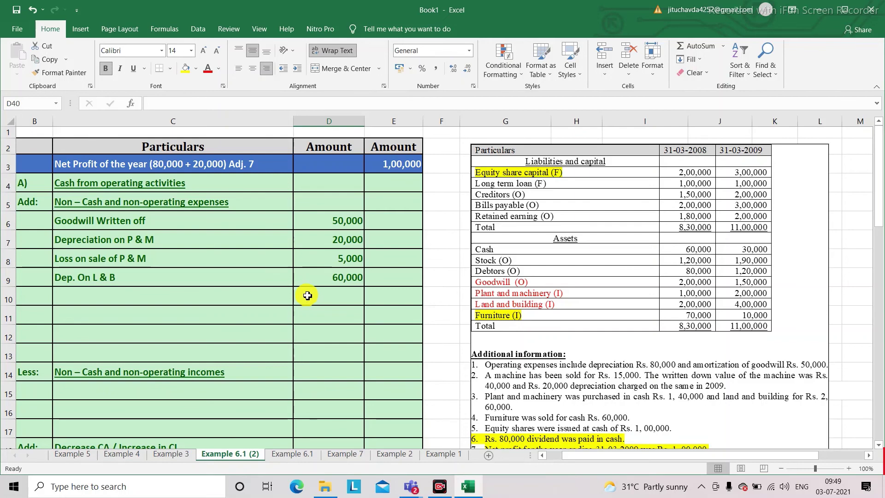
click(384, 283)
text(=)
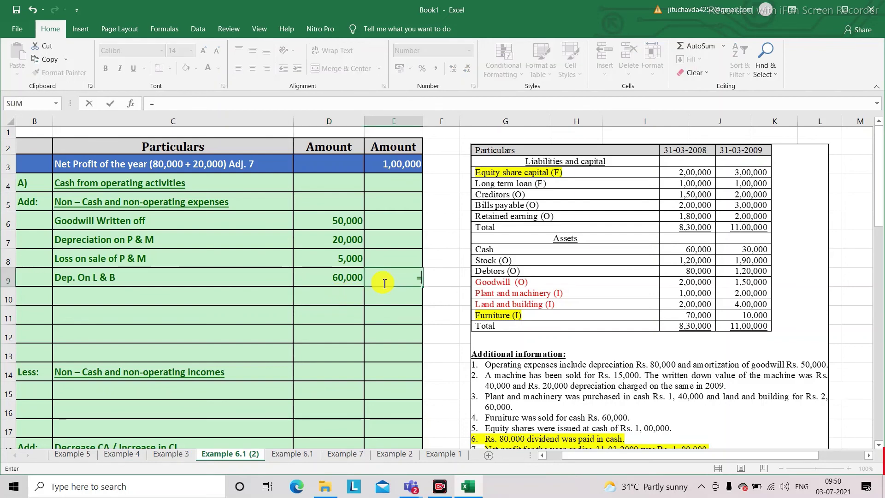
text(su)
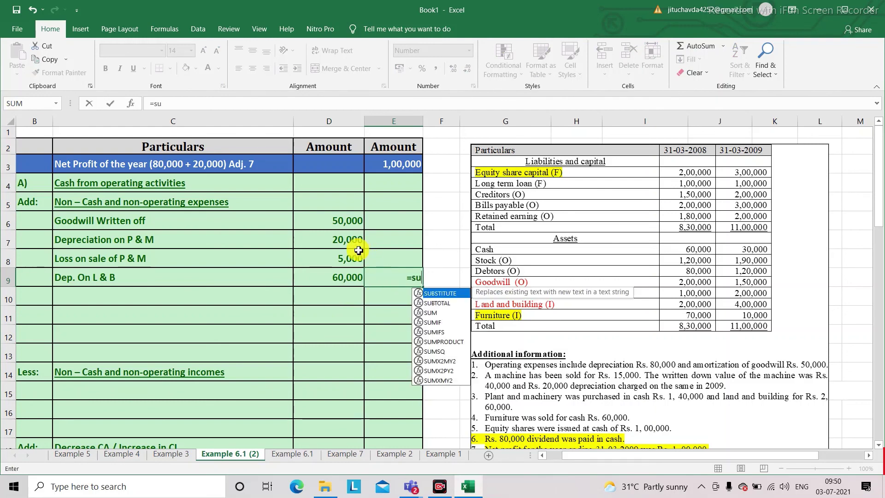
text(m()
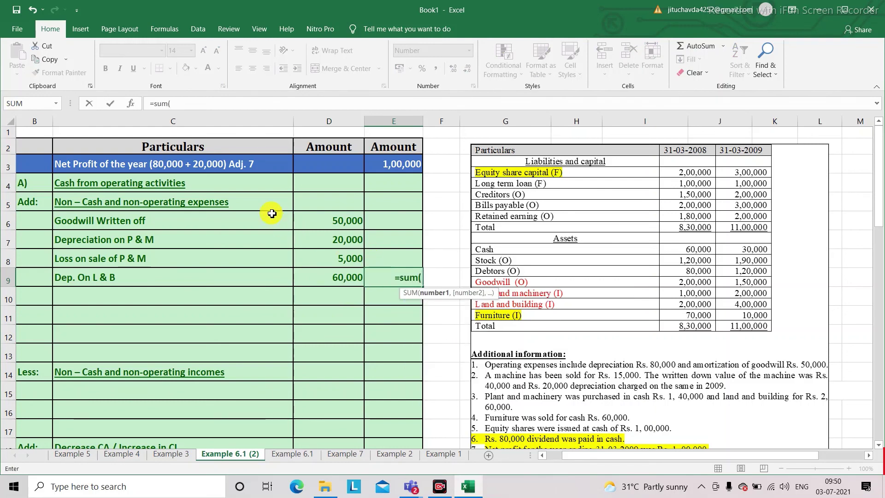
drag(331, 239, 336, 272)
text())
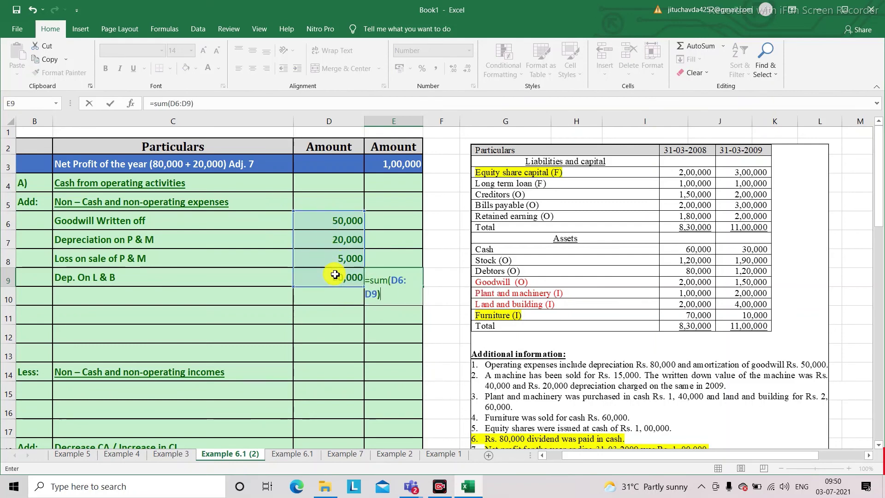
key(Return)
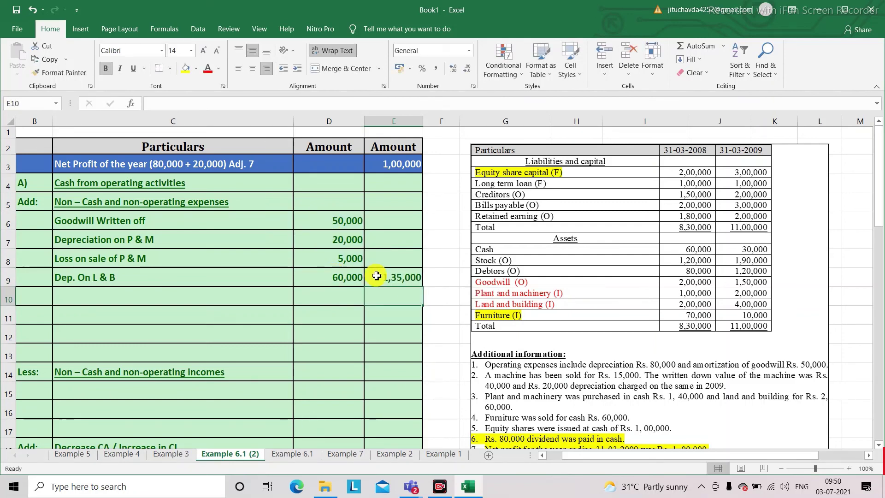
Add the net profit in E3 and the expense total in E9 with a formula in E10.
text(=)
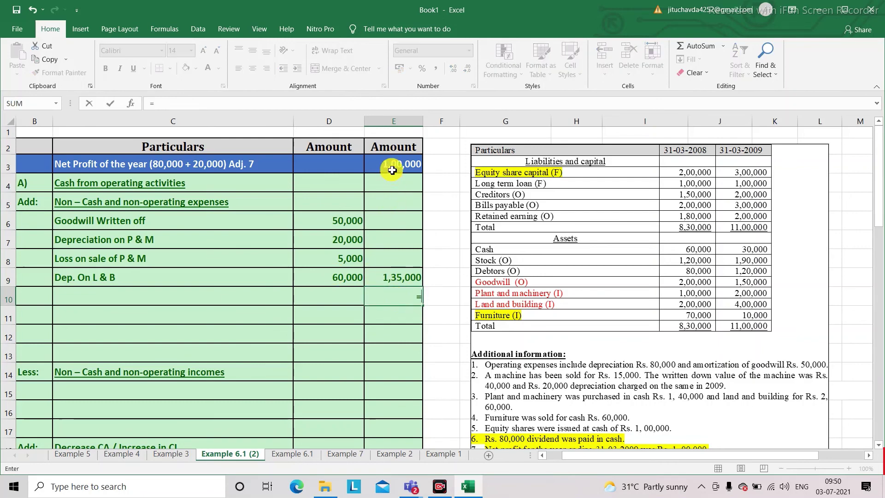
click(392, 170)
text(+)
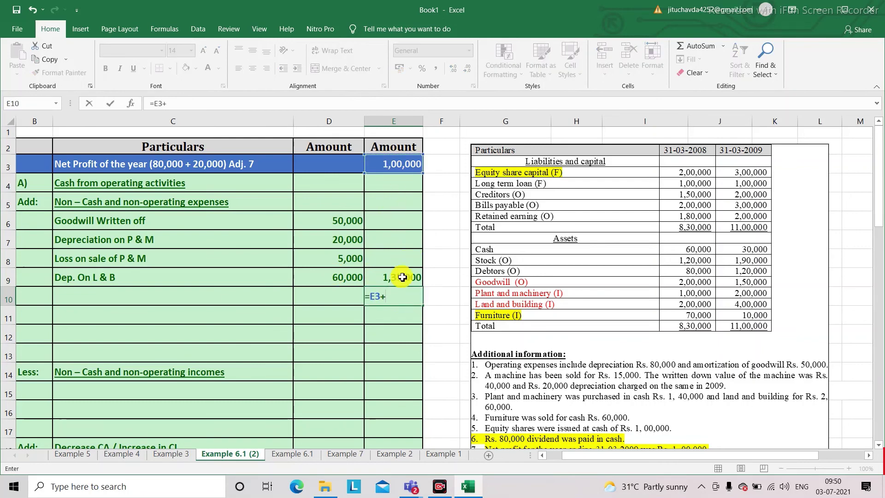
click(402, 279)
key(Return)
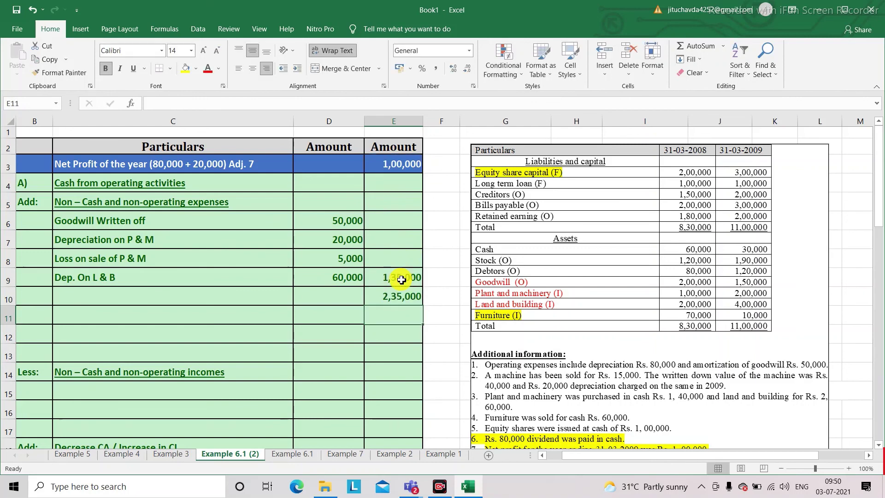
Enter 0 for non-cash and non-operating incomes in E14 and carry the E10 subtotal into E15 by formula.
click(392, 372)
text(0)
key(Return)
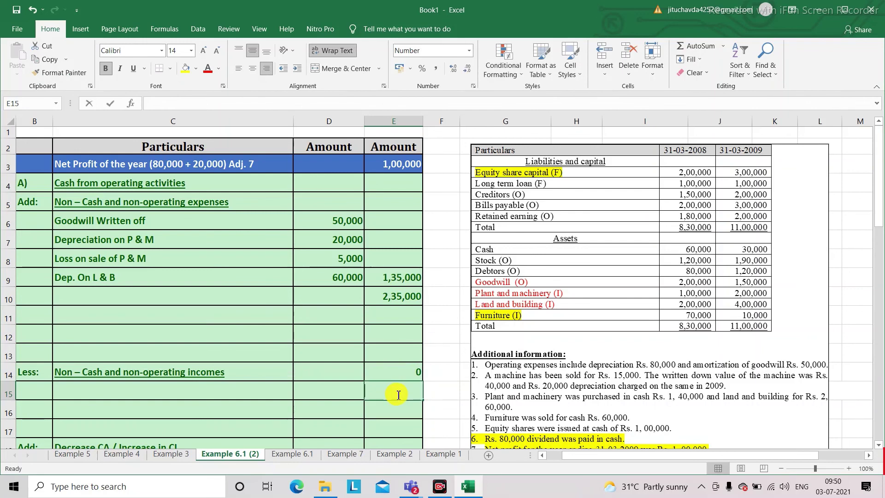
text(=)
click(391, 296)
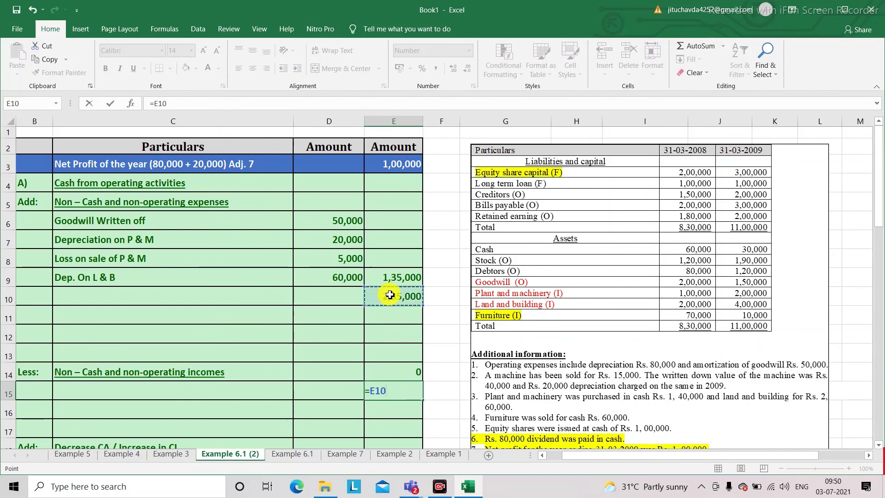
key(Return)
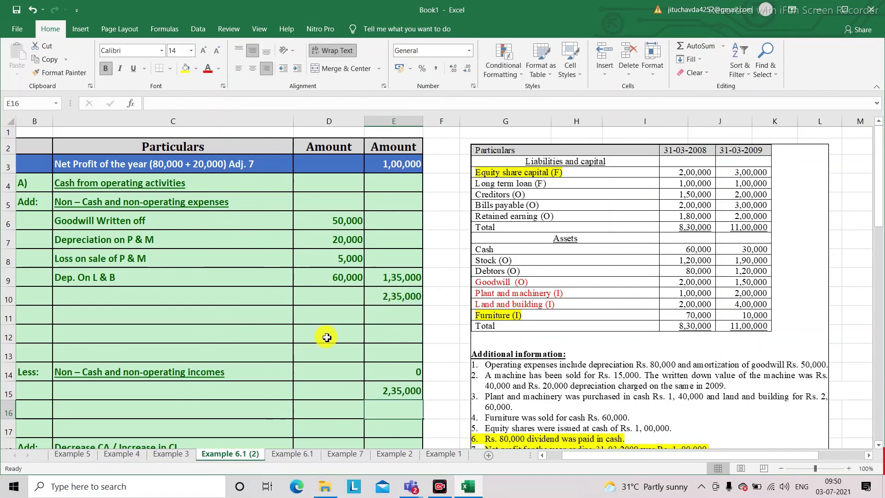
Add the increases in creditors and bills payable, D19 and D20, with a formula in E20.
scroll(327, 338, down, 2)
scroll(327, 337, down, 1)
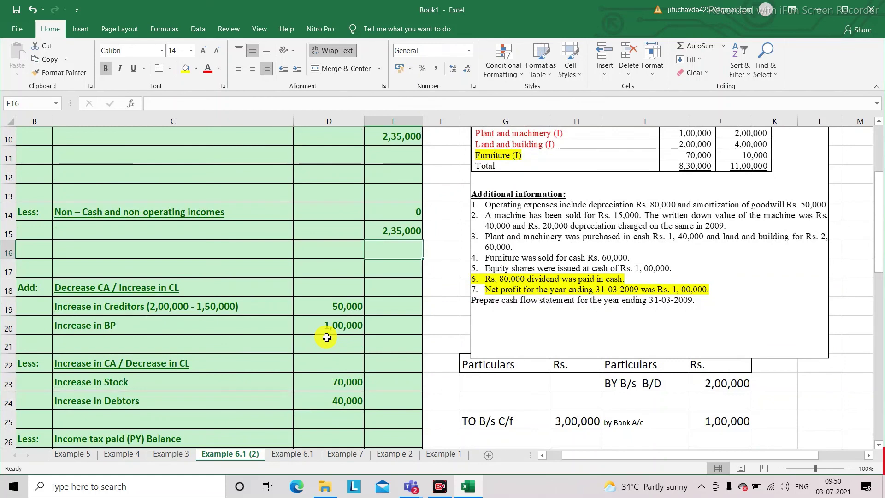
click(385, 328)
text(=)
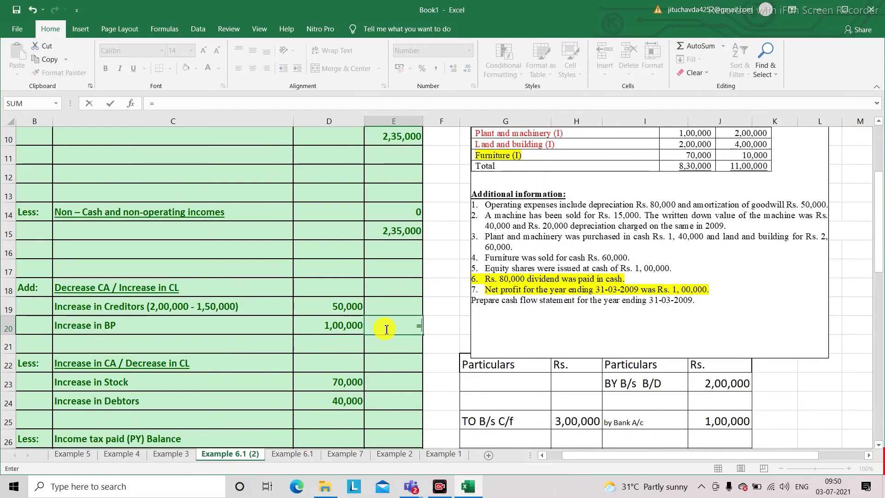
click(348, 305)
text(+)
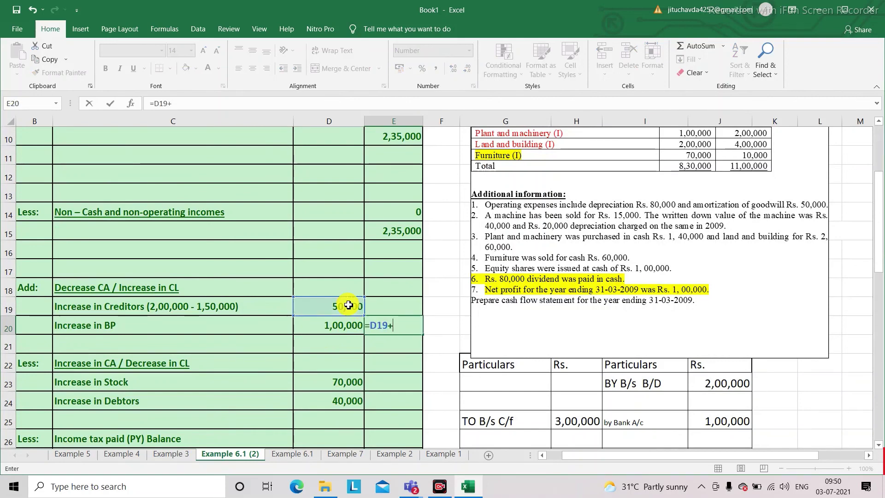
click(347, 326)
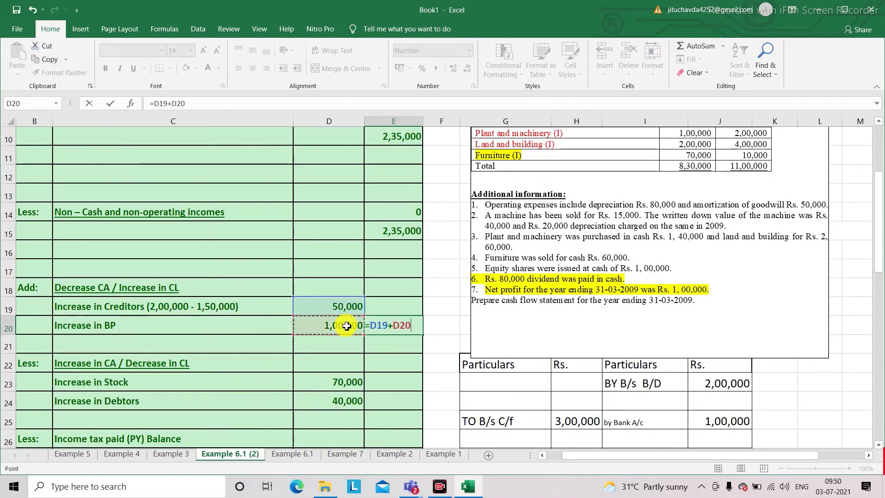
key(Return)
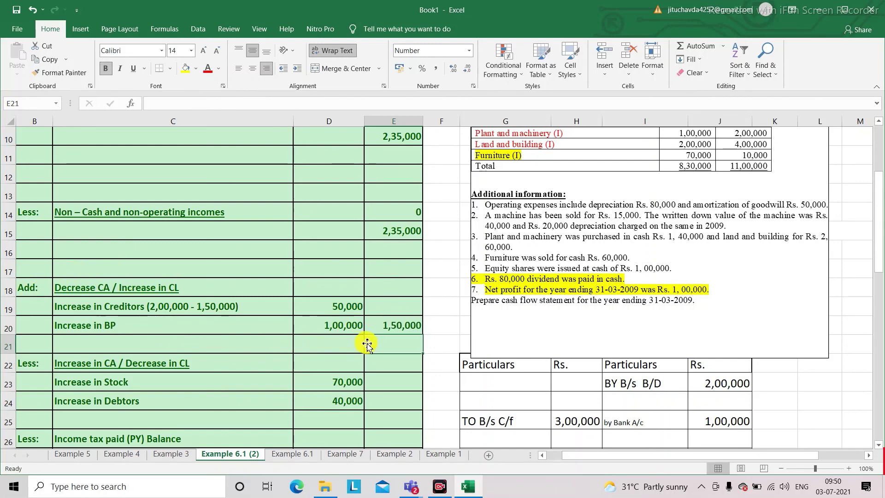
Calculate the subtotal in E21 by adding E15 and the current liabilities increase in E20.
text(=)
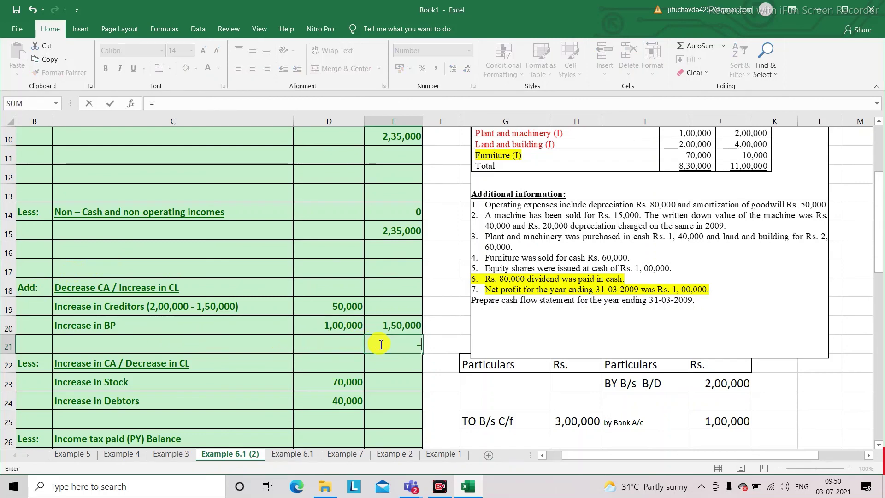
click(402, 232)
text(+)
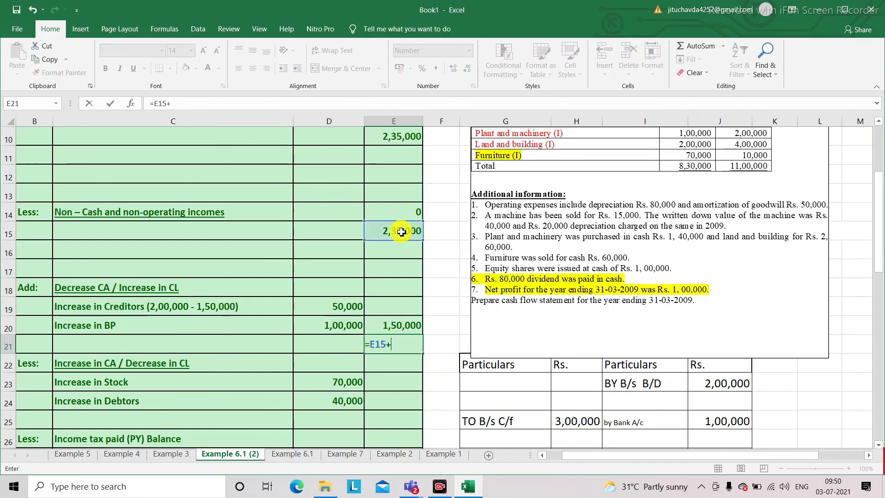
click(405, 328)
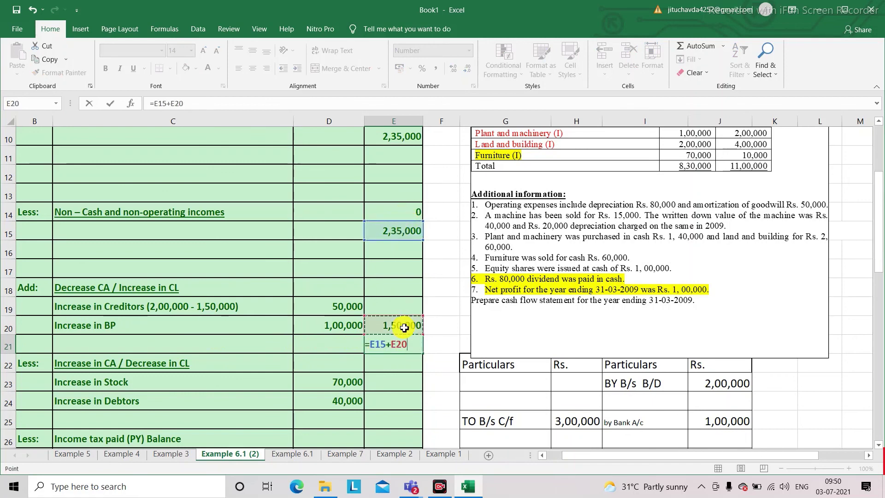
key(Return)
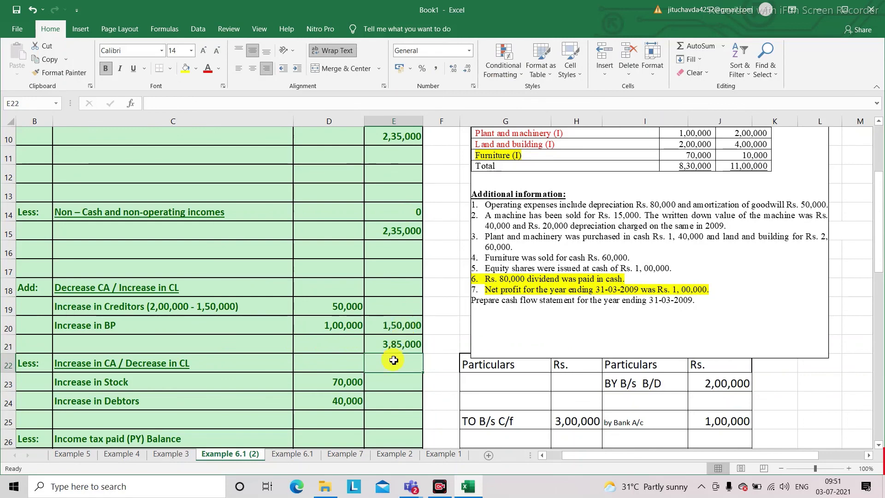
Add the increases in stock and debtors, D23 and D24, with a formula in E24.
scroll(381, 374, down, 1)
scroll(382, 375, down, 1)
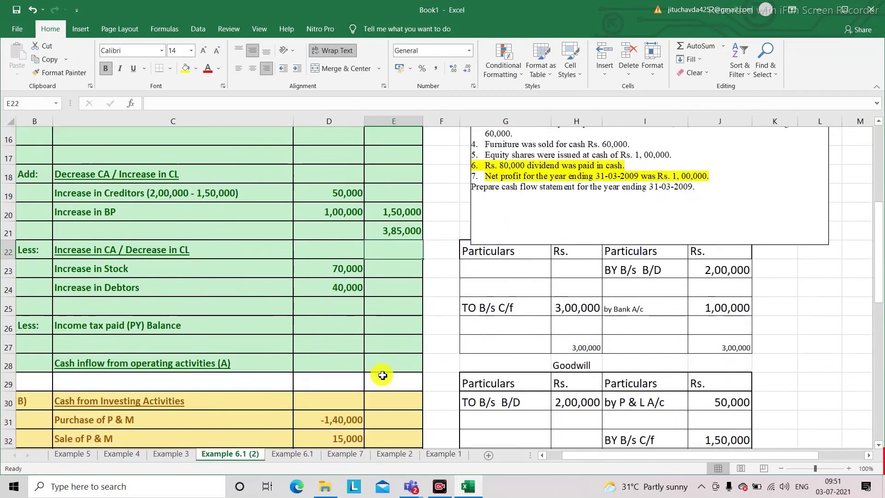
click(385, 289)
text(=)
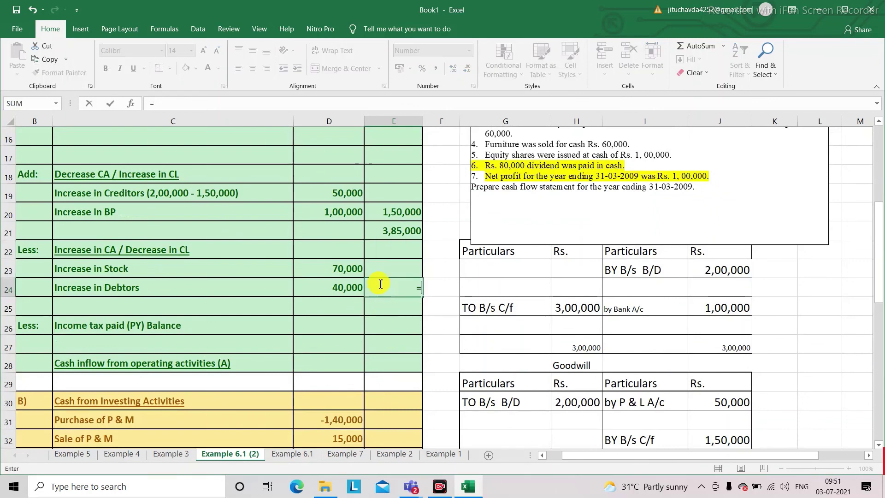
click(348, 270)
text(+)
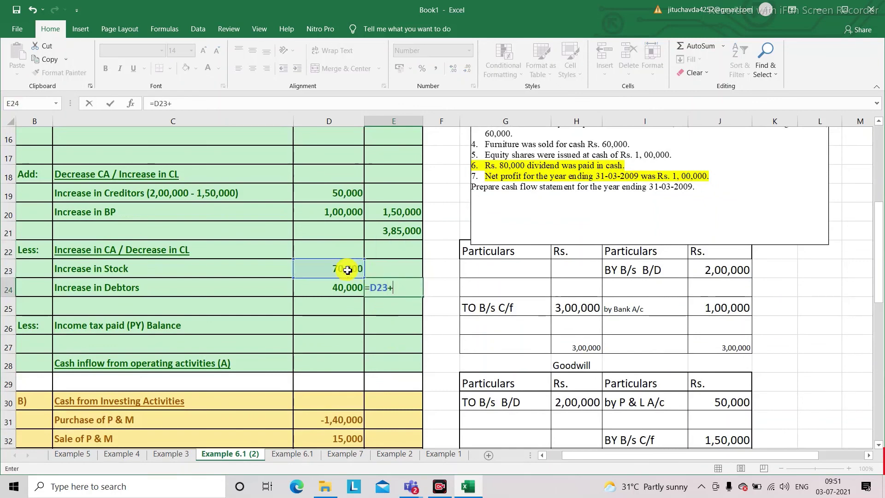
click(343, 291)
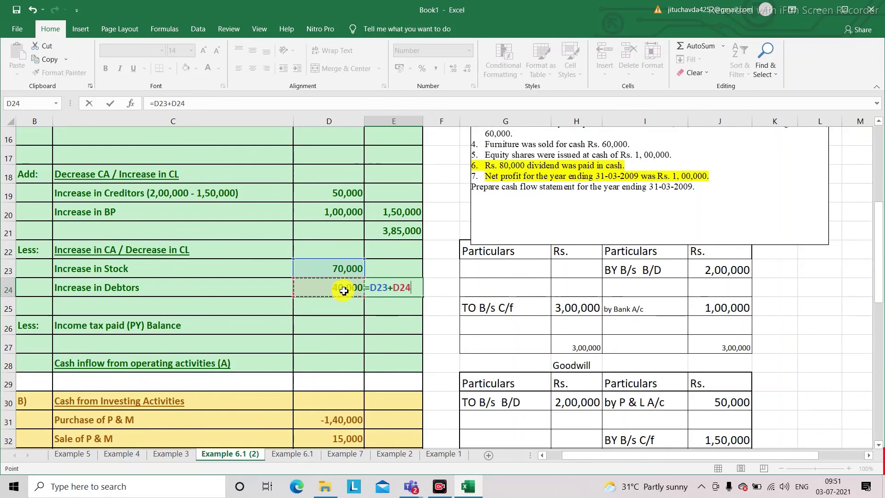
text(+)
key(Return)
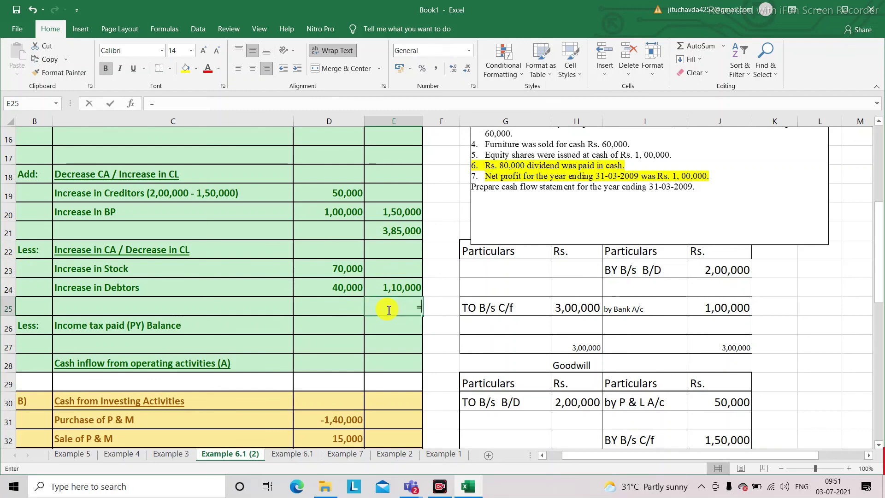
Calculate the subtotal in E25 by subtracting the current assets increase in E24 from E21.
text(=)
click(401, 235)
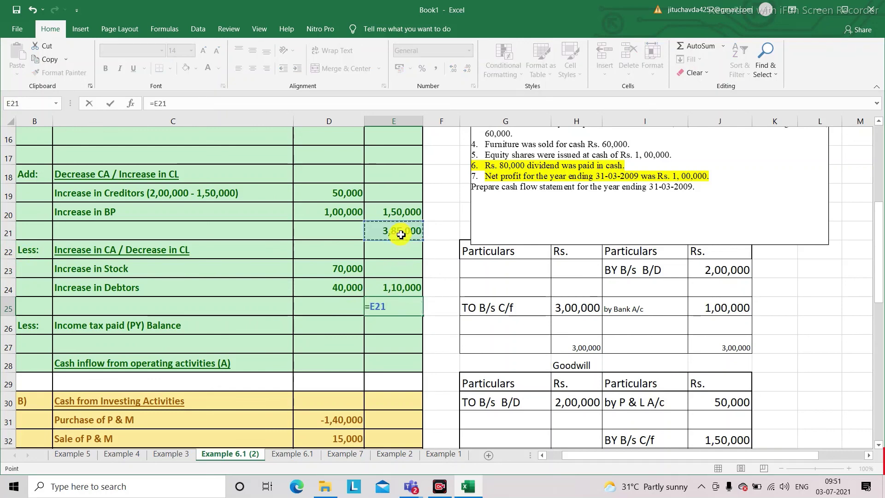
text(-)
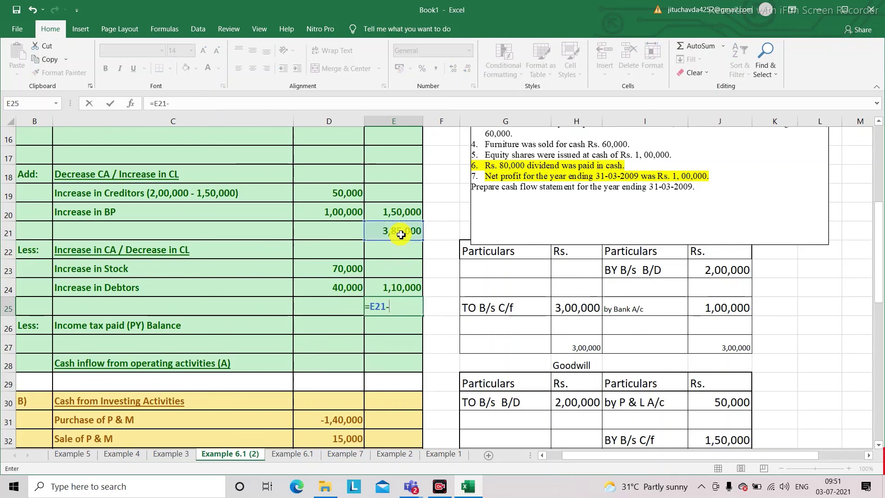
click(402, 288)
key(Return)
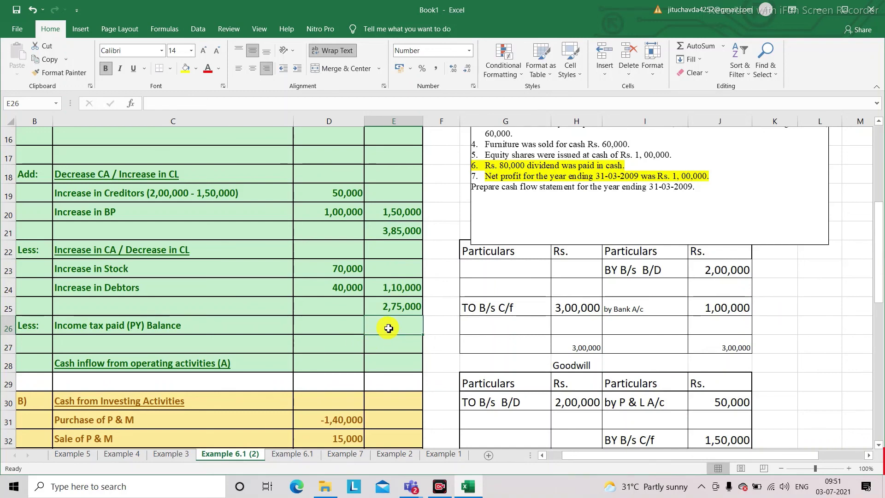
Enter 0 for income tax paid in E26 and 2,75,000 for cash inflow from operating activities in E28.
text(0)
key(Return)
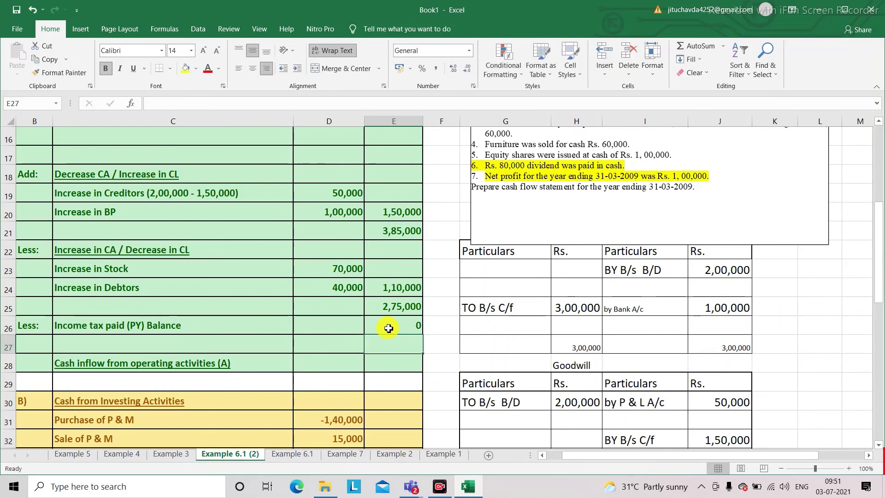
click(393, 363)
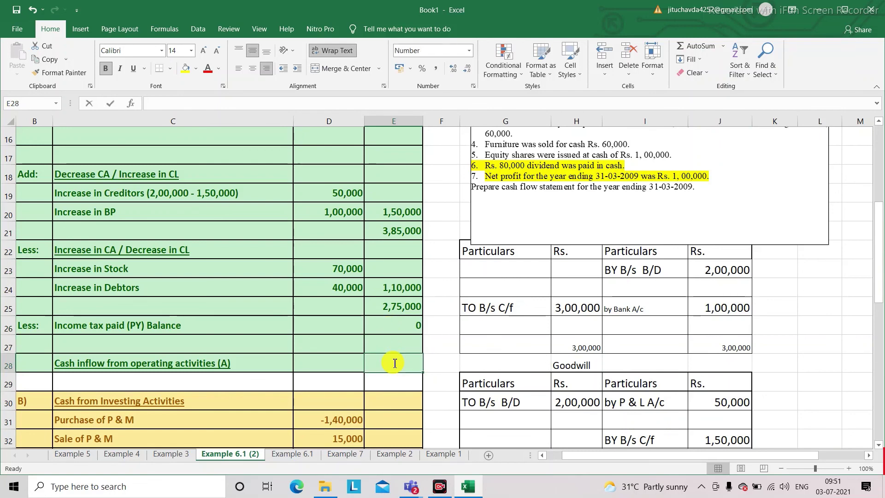
text(2,75,00)
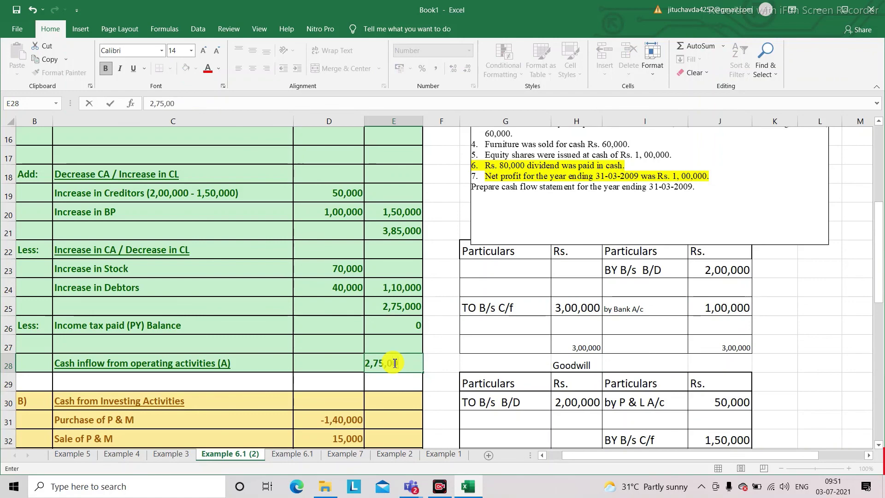
key(Return)
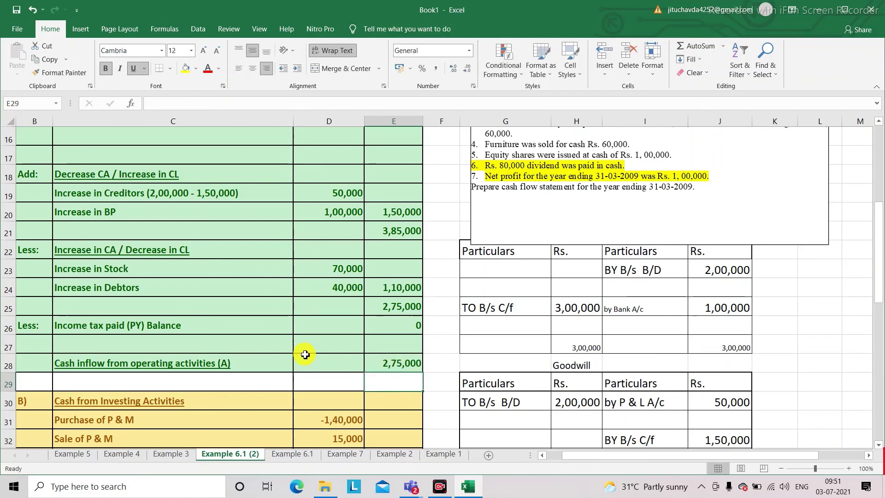
Total the investing activities in E35 with a SUM formula over D31:D34.
scroll(305, 355, down, 3)
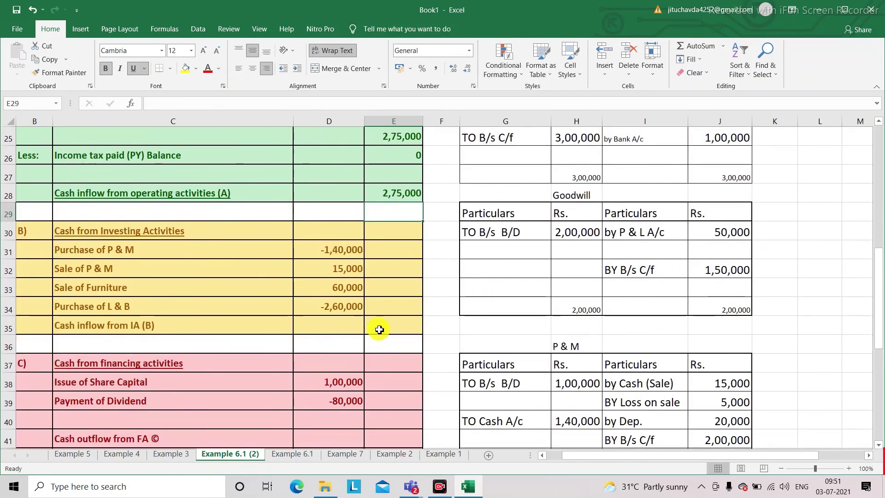
click(396, 328)
text(=)
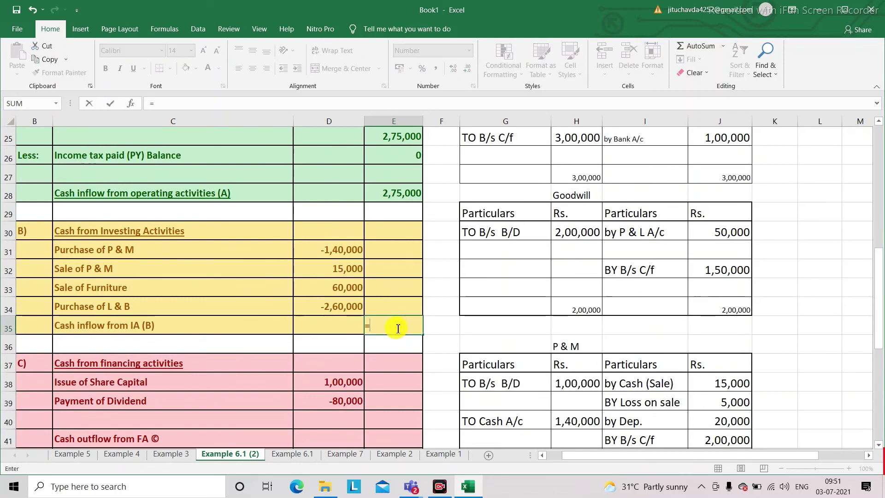
text(sum()
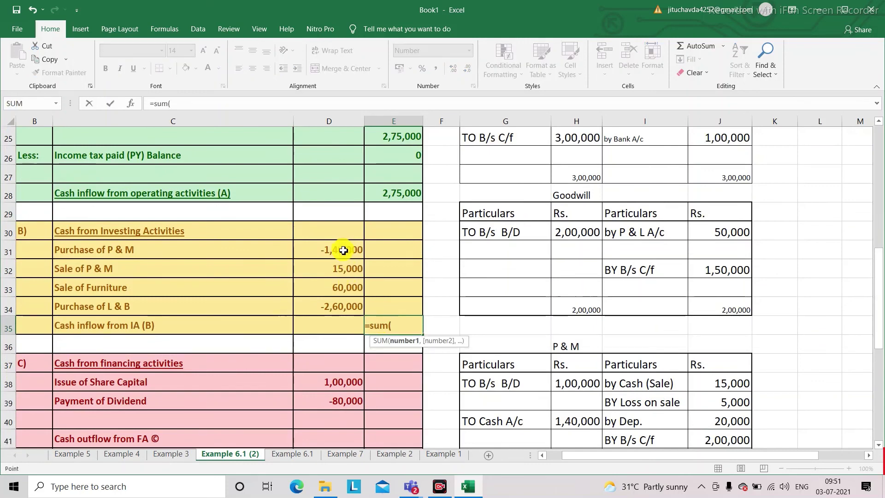
drag(343, 251, 346, 308)
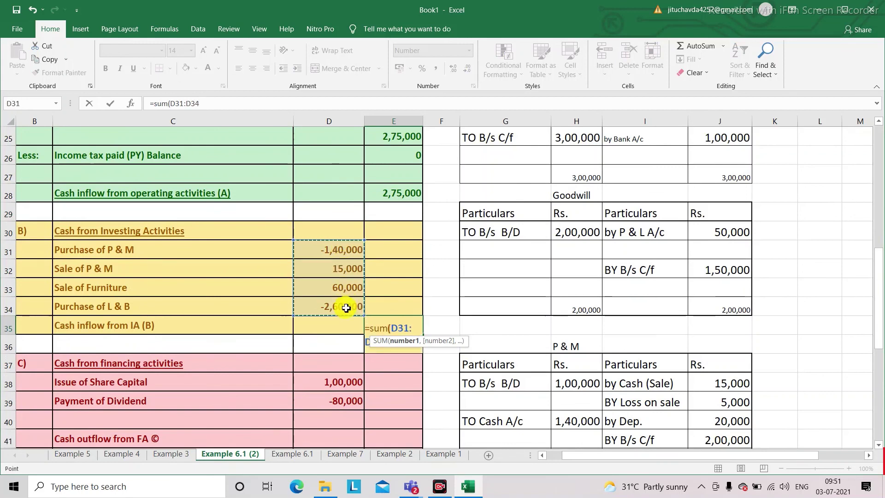
key(Return)
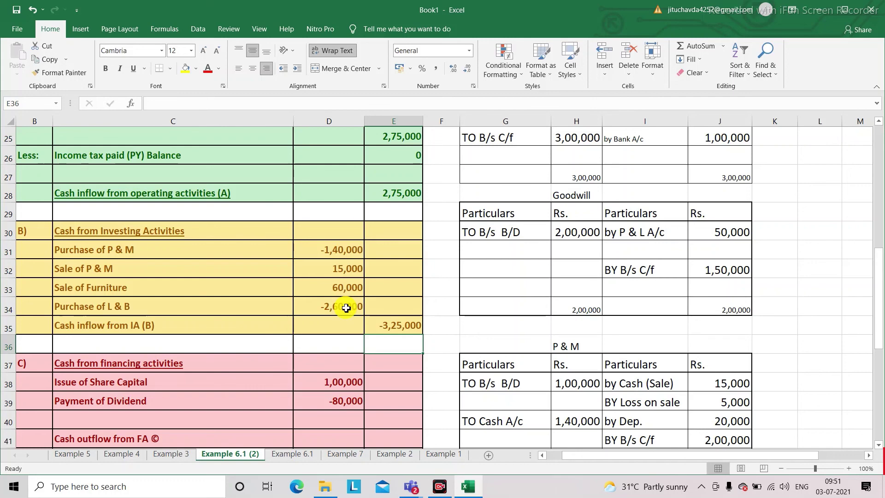
Change the investing total label in C35 to "Cash outflow from IA (B)".
click(87, 325)
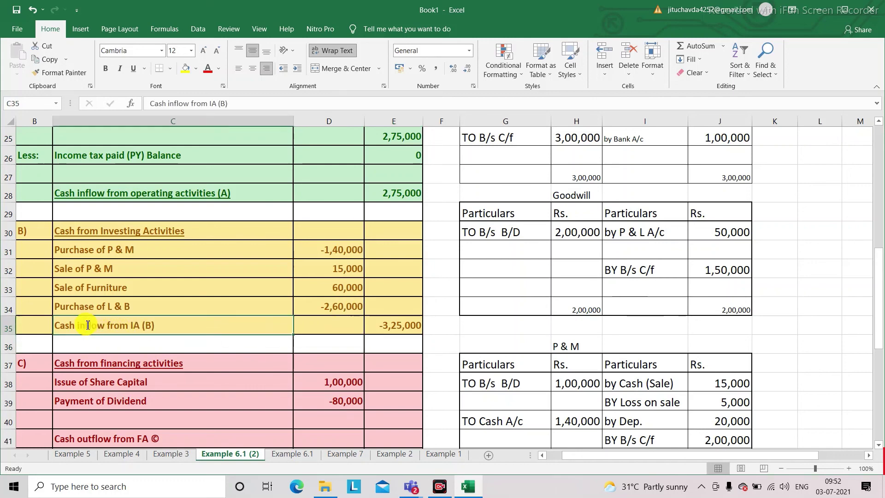
double_click(87, 326)
key(BackSpace)
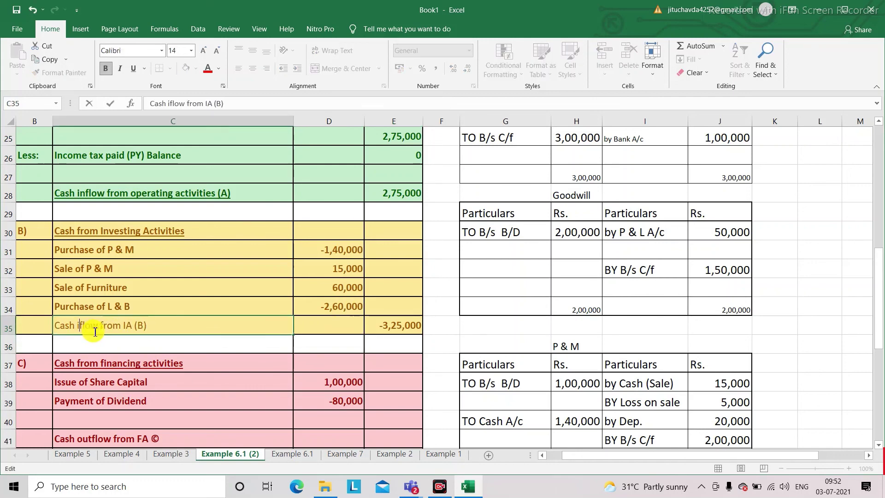
key(BackSpace)
text(out)
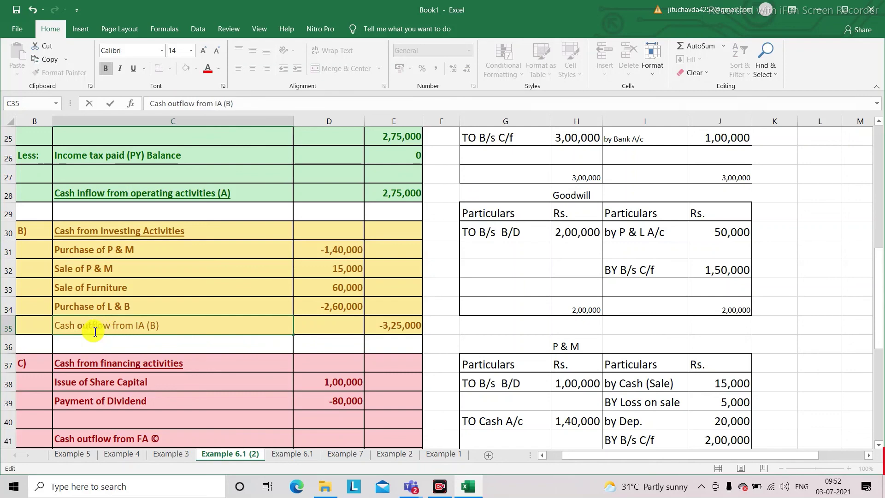
key(Return)
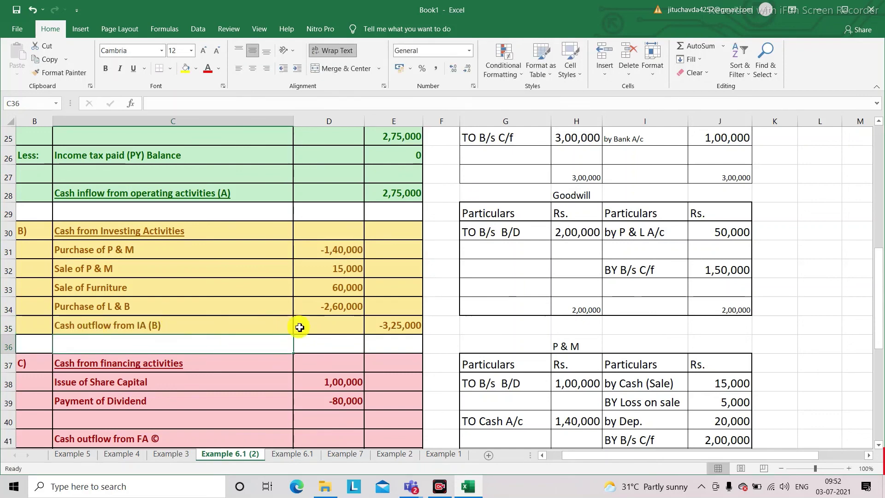
Total the financing activities in E41 with a SUM formula over D38:D39.
scroll(299, 327, down, 2)
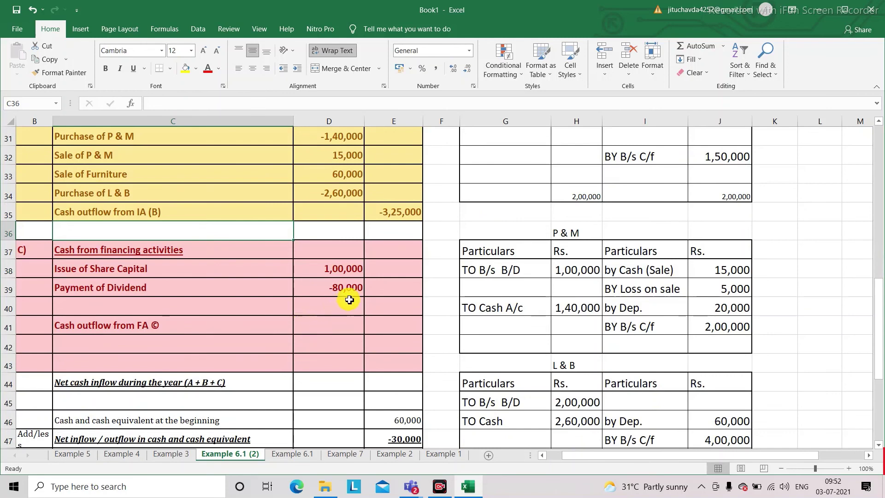
click(384, 329)
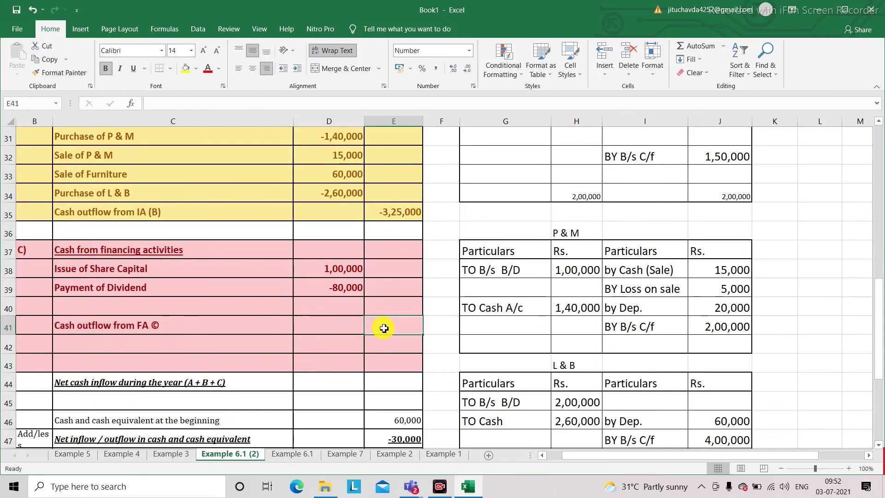
text(=su)
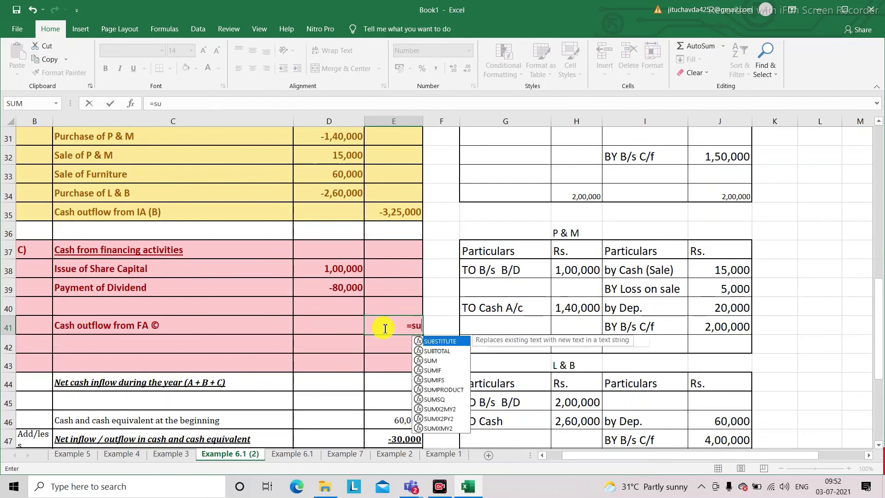
text(m()
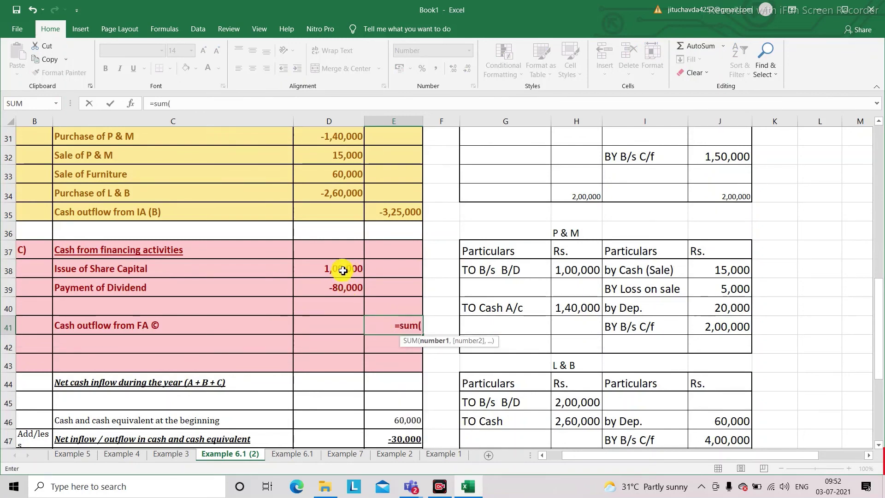
drag(345, 270, 343, 291)
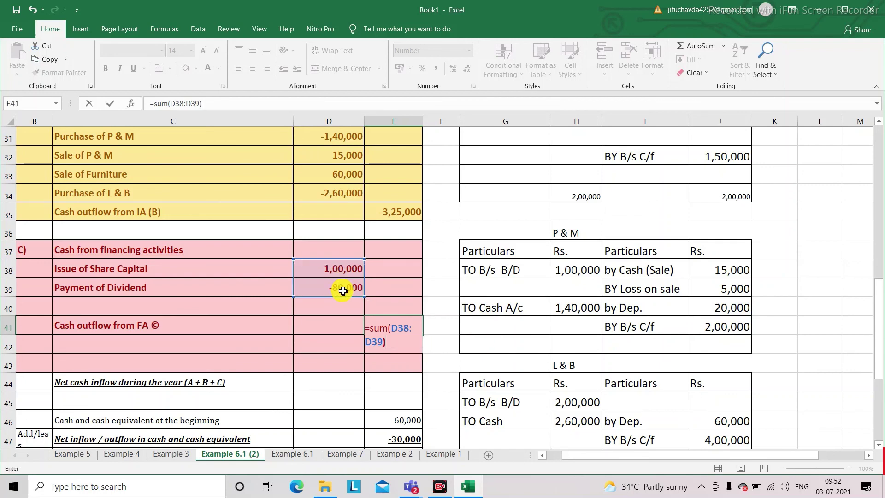
key(Return)
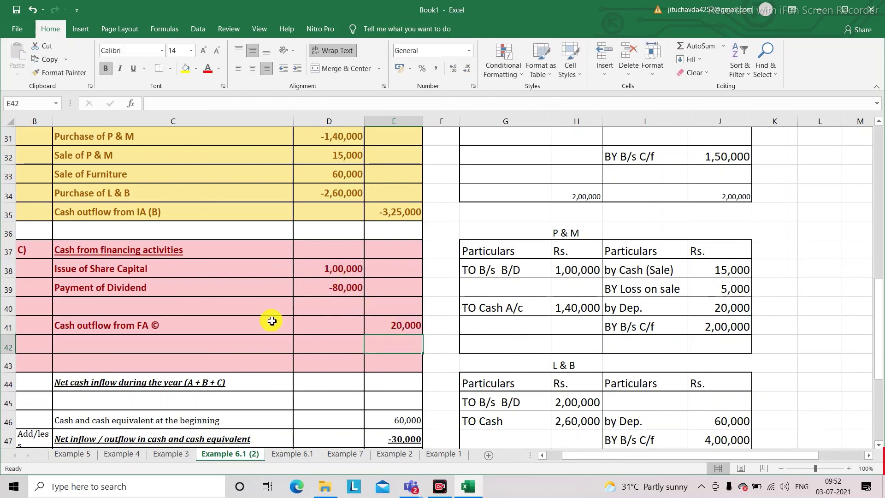
Change the financing total label in C41 to "Cash intflow from FA ©".
double_click(92, 329)
key(BackSpace)
key(BackSpace)
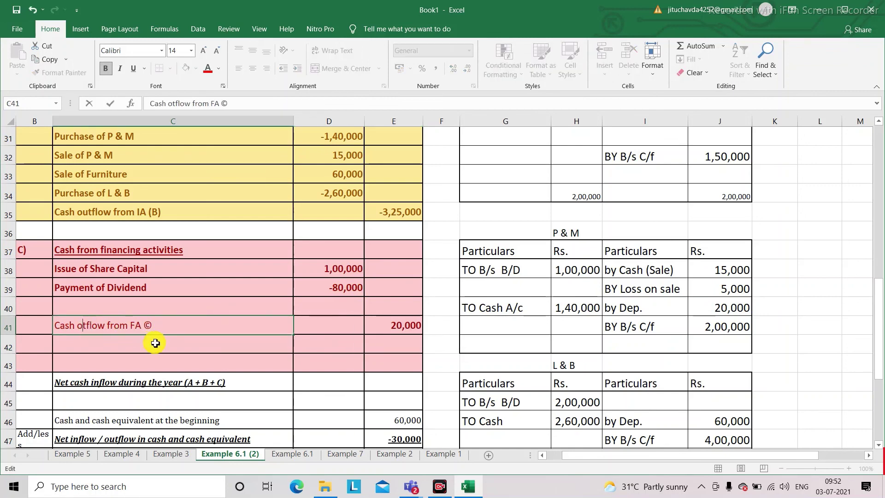
text(in)
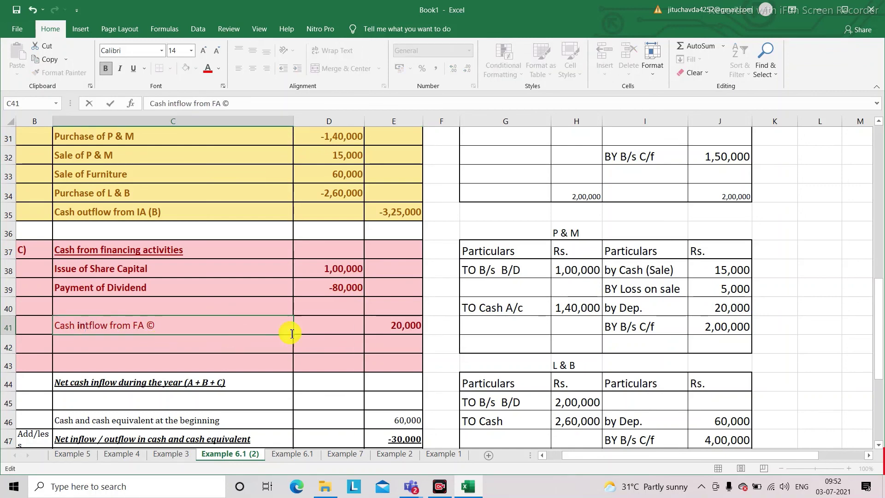
click(404, 340)
Try to calculate the net cash inflow in E44 by adding only the operating and investing totals, E28 and E35.
click(398, 386)
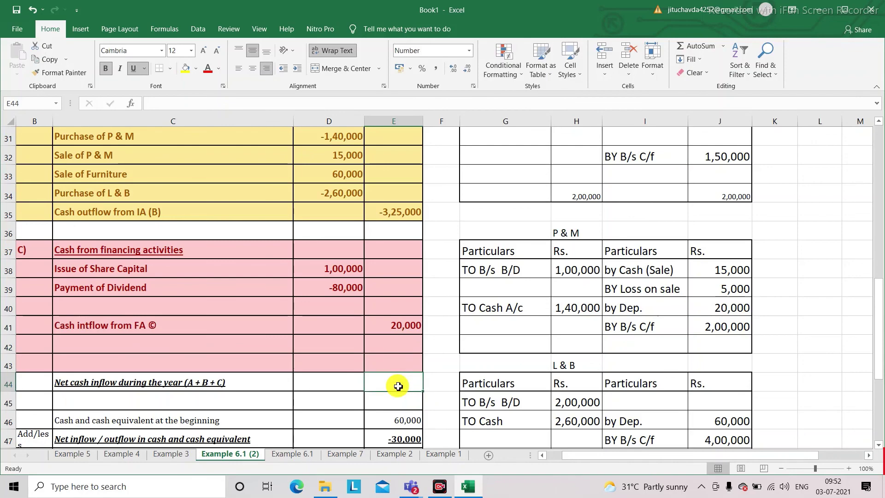
text(=)
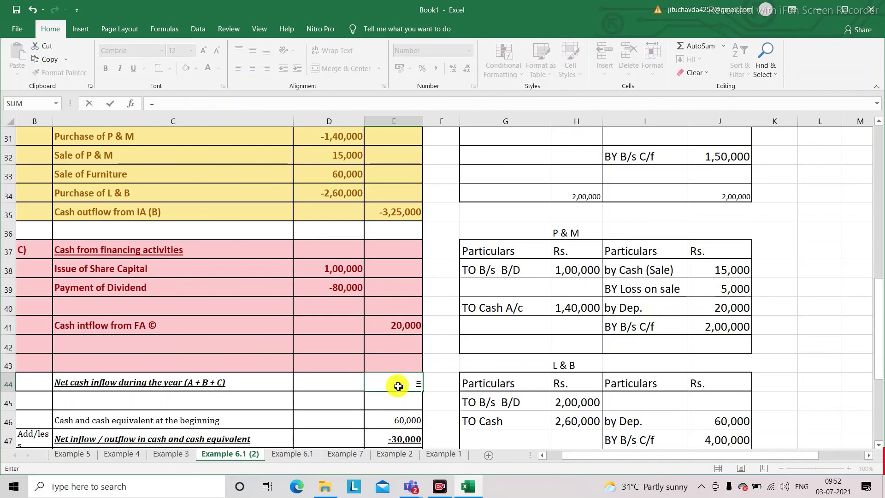
scroll(399, 386, up, 3)
click(397, 250)
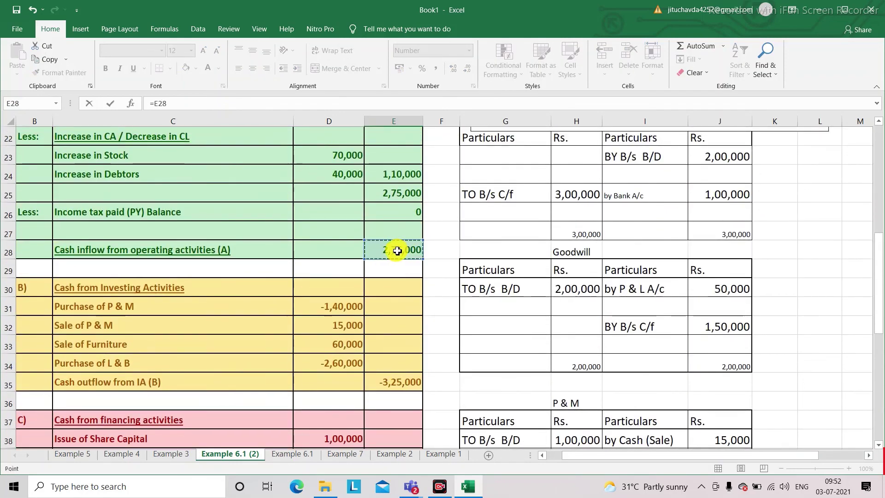
text(+)
scroll(397, 251, down, 2)
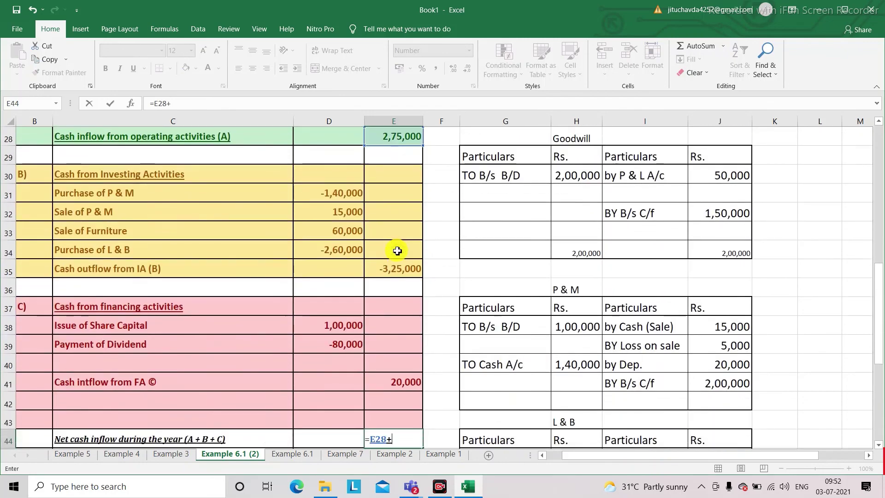
click(398, 271)
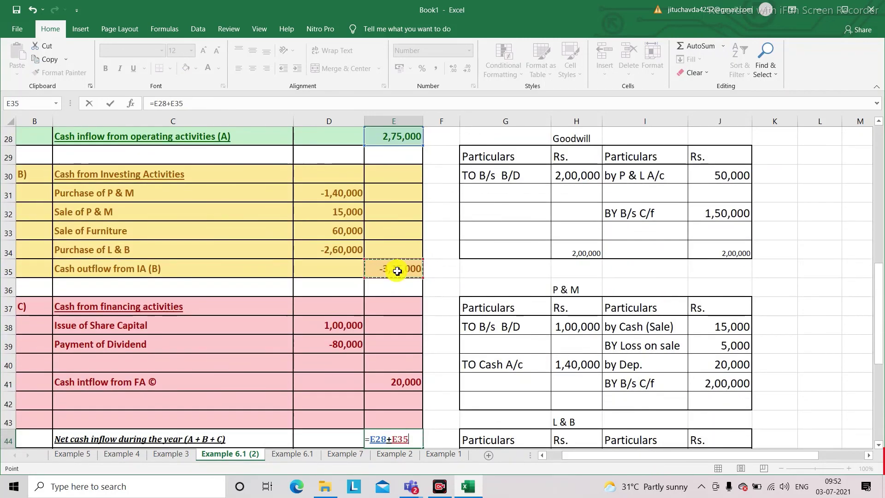
key(Return)
Calculate the net cash inflow in E44 by adding the operating, investing and financing totals with =E28+E35+E41.
scroll(398, 271, down, 2)
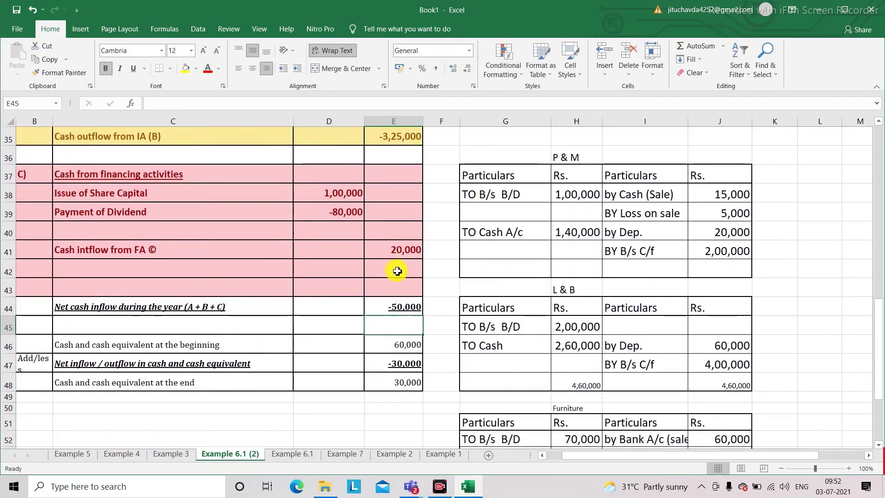
click(397, 309)
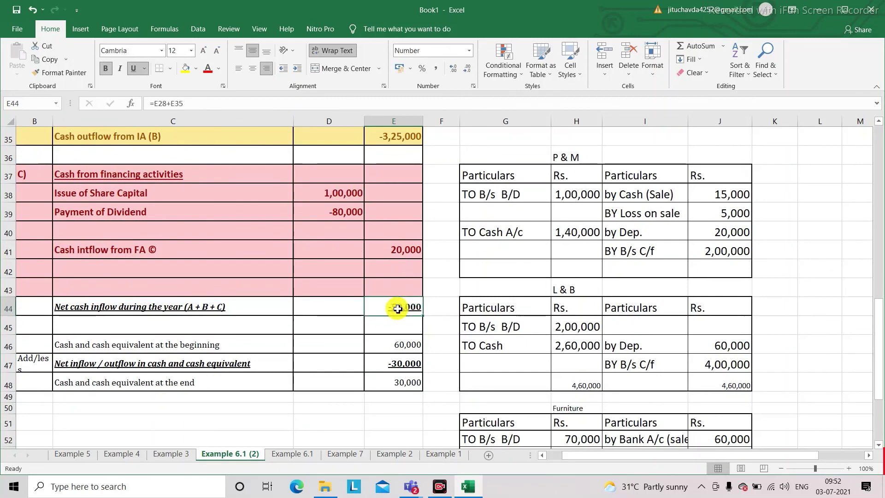
text(=)
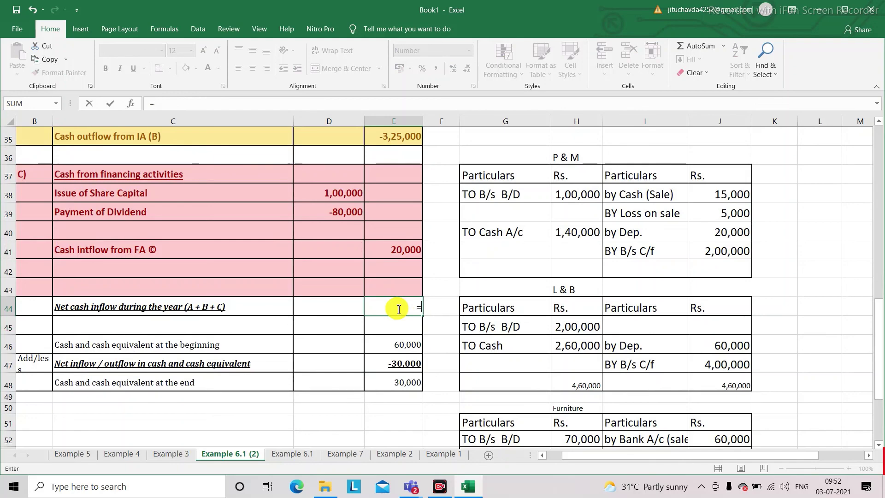
scroll(399, 308, up, 4)
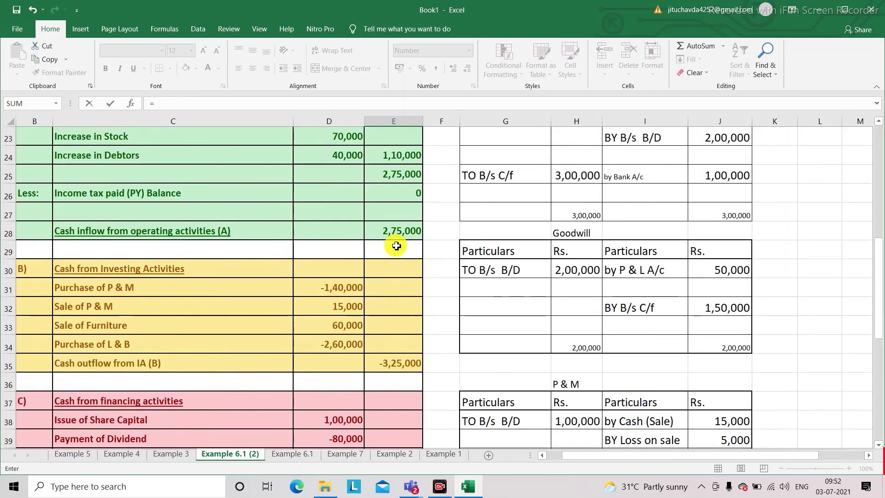
click(394, 236)
text(+)
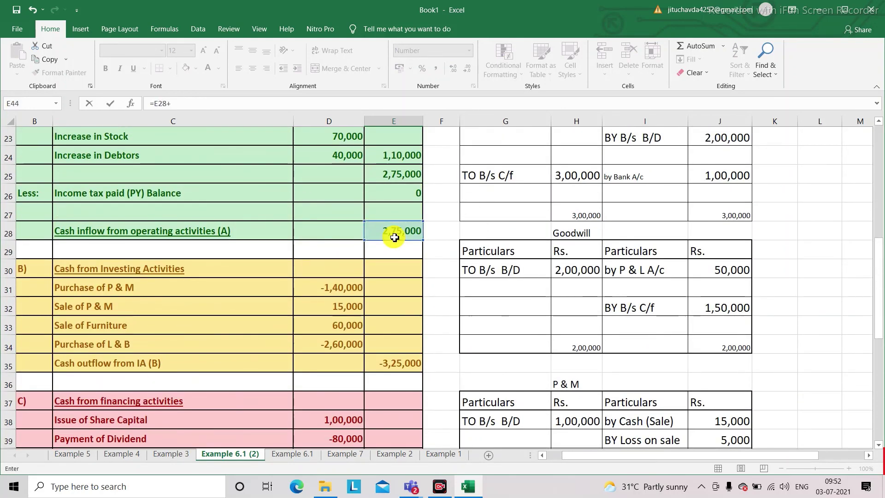
scroll(395, 237, down, 2)
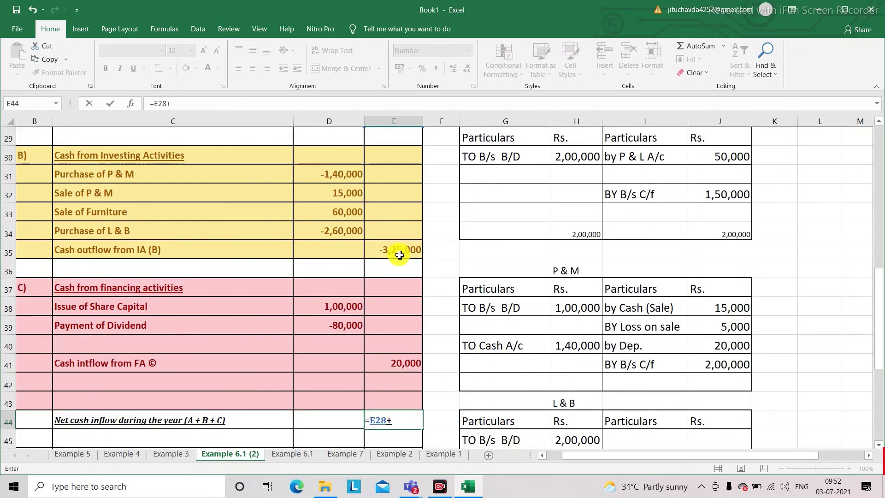
click(399, 254)
text(+)
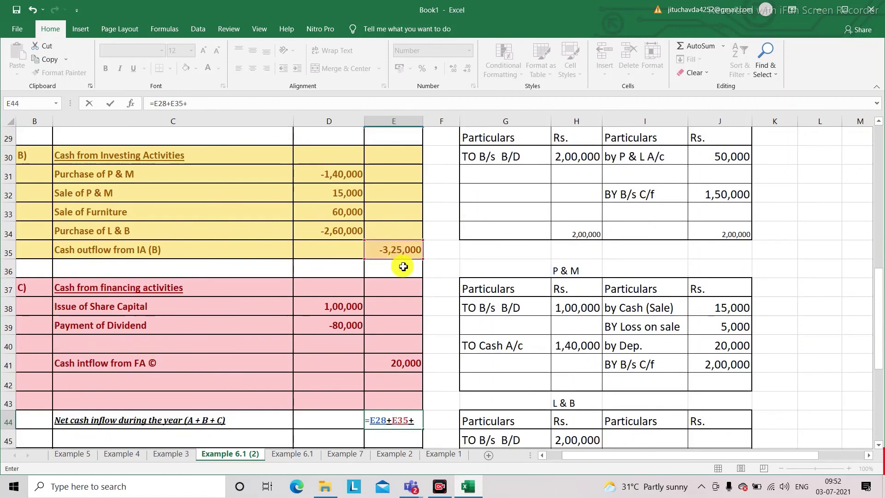
click(395, 363)
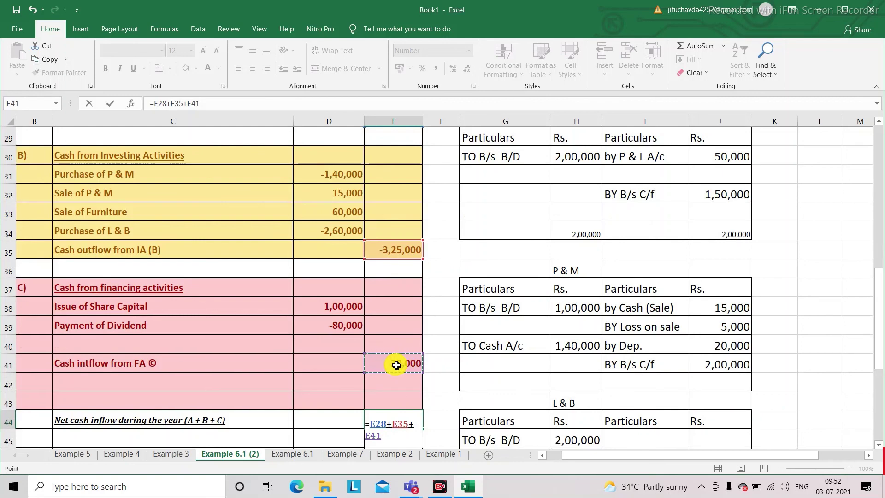
key(Return)
scroll(387, 421, down, 3)
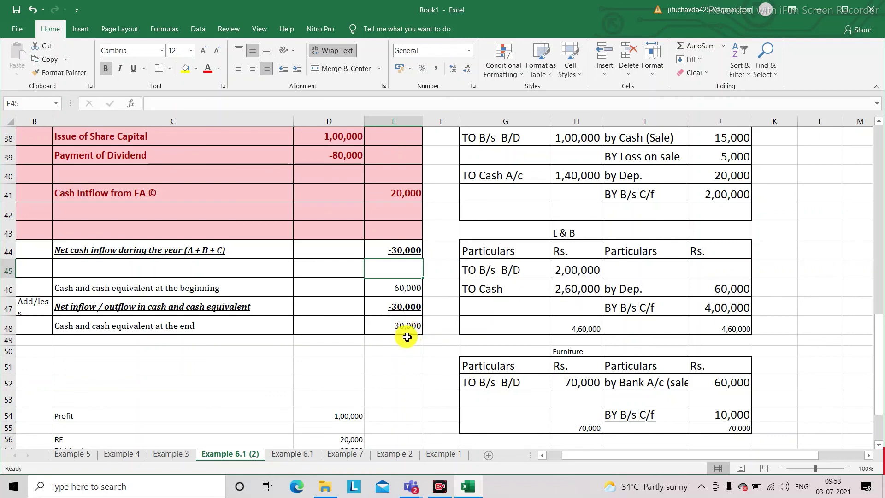
scroll(386, 339, up, 2)
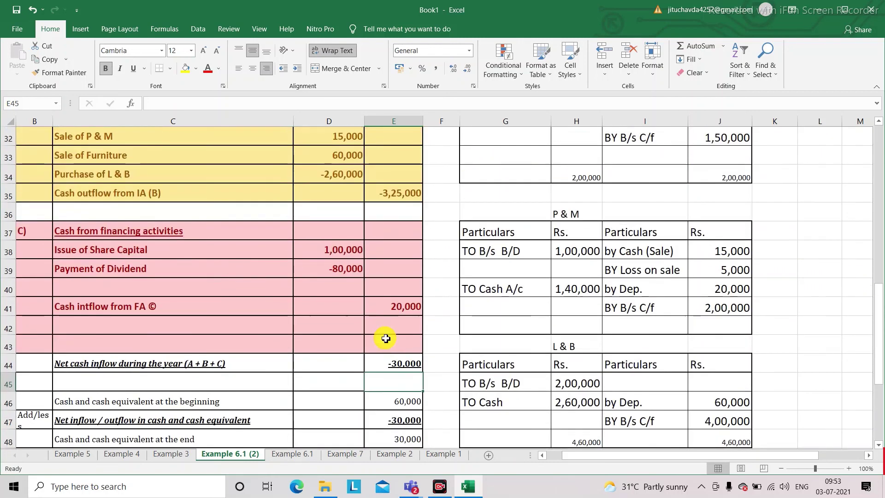